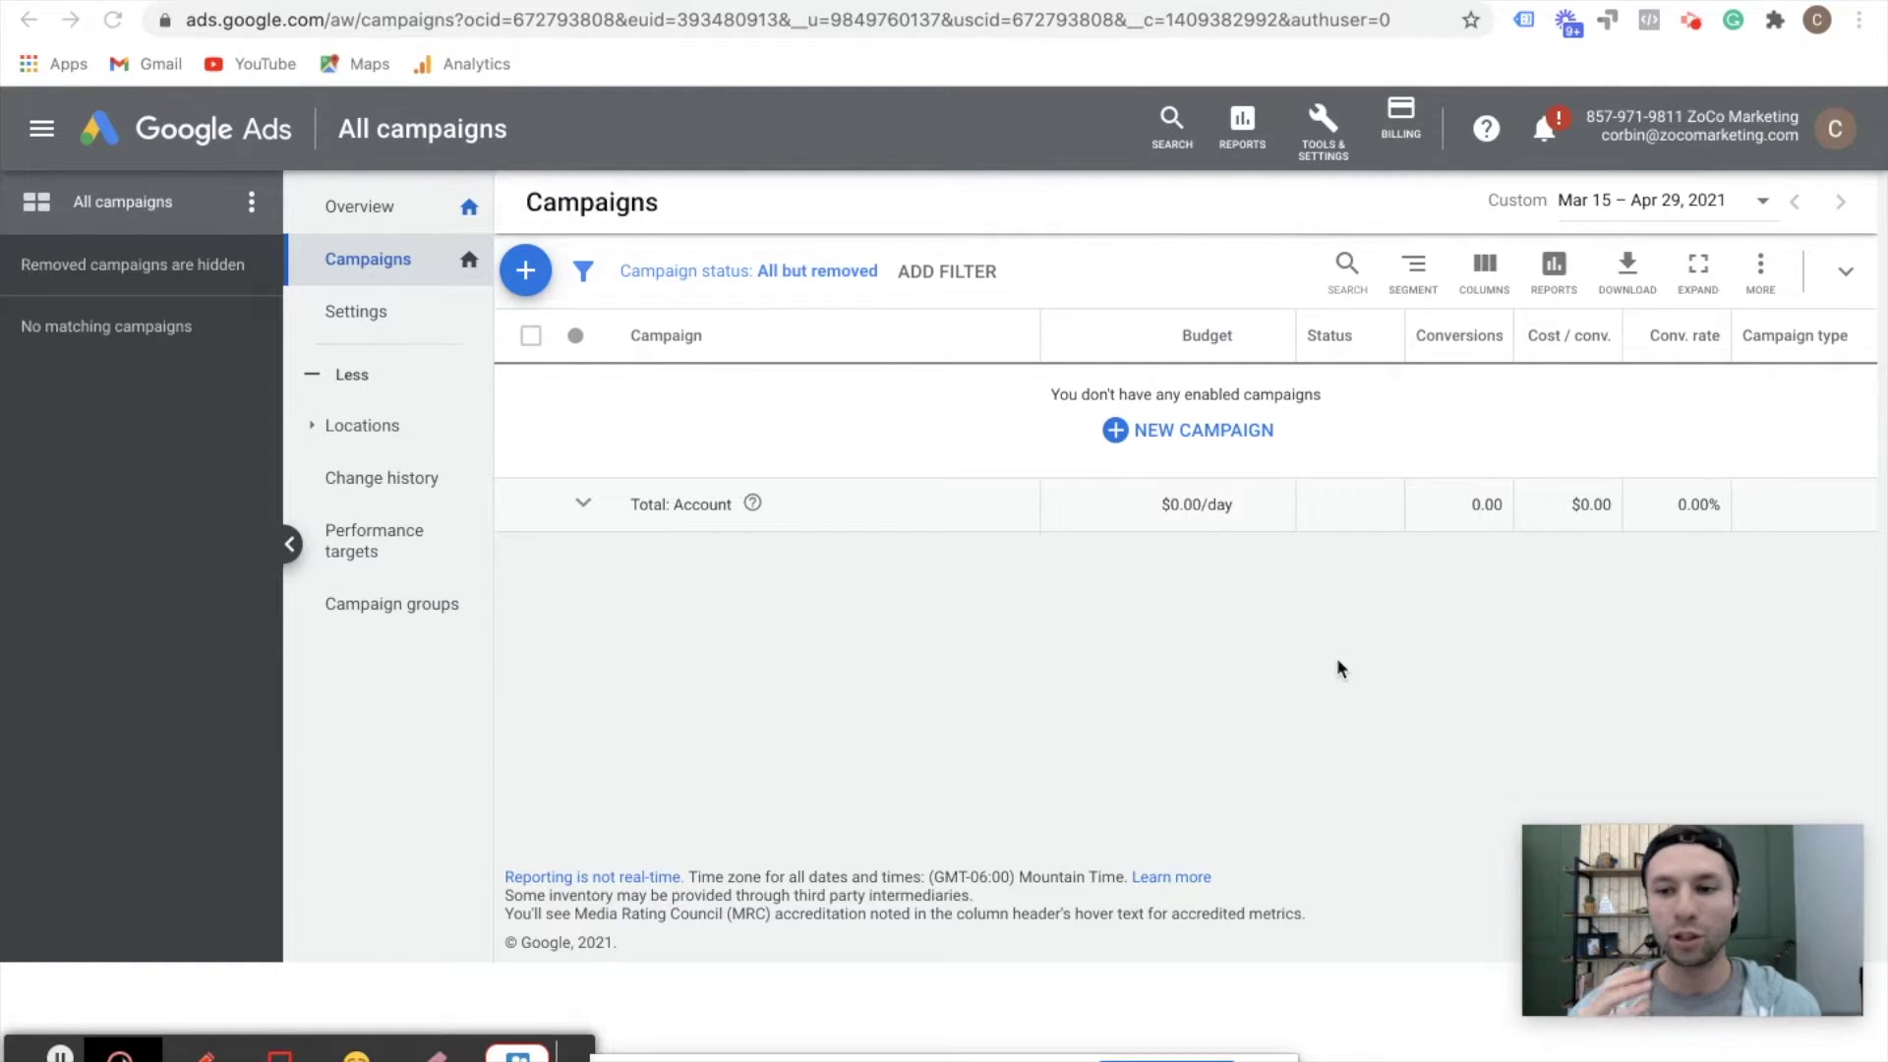
Switch from the empty Google Ads campaigns page to the Google Slides presentation.
click(767, 2)
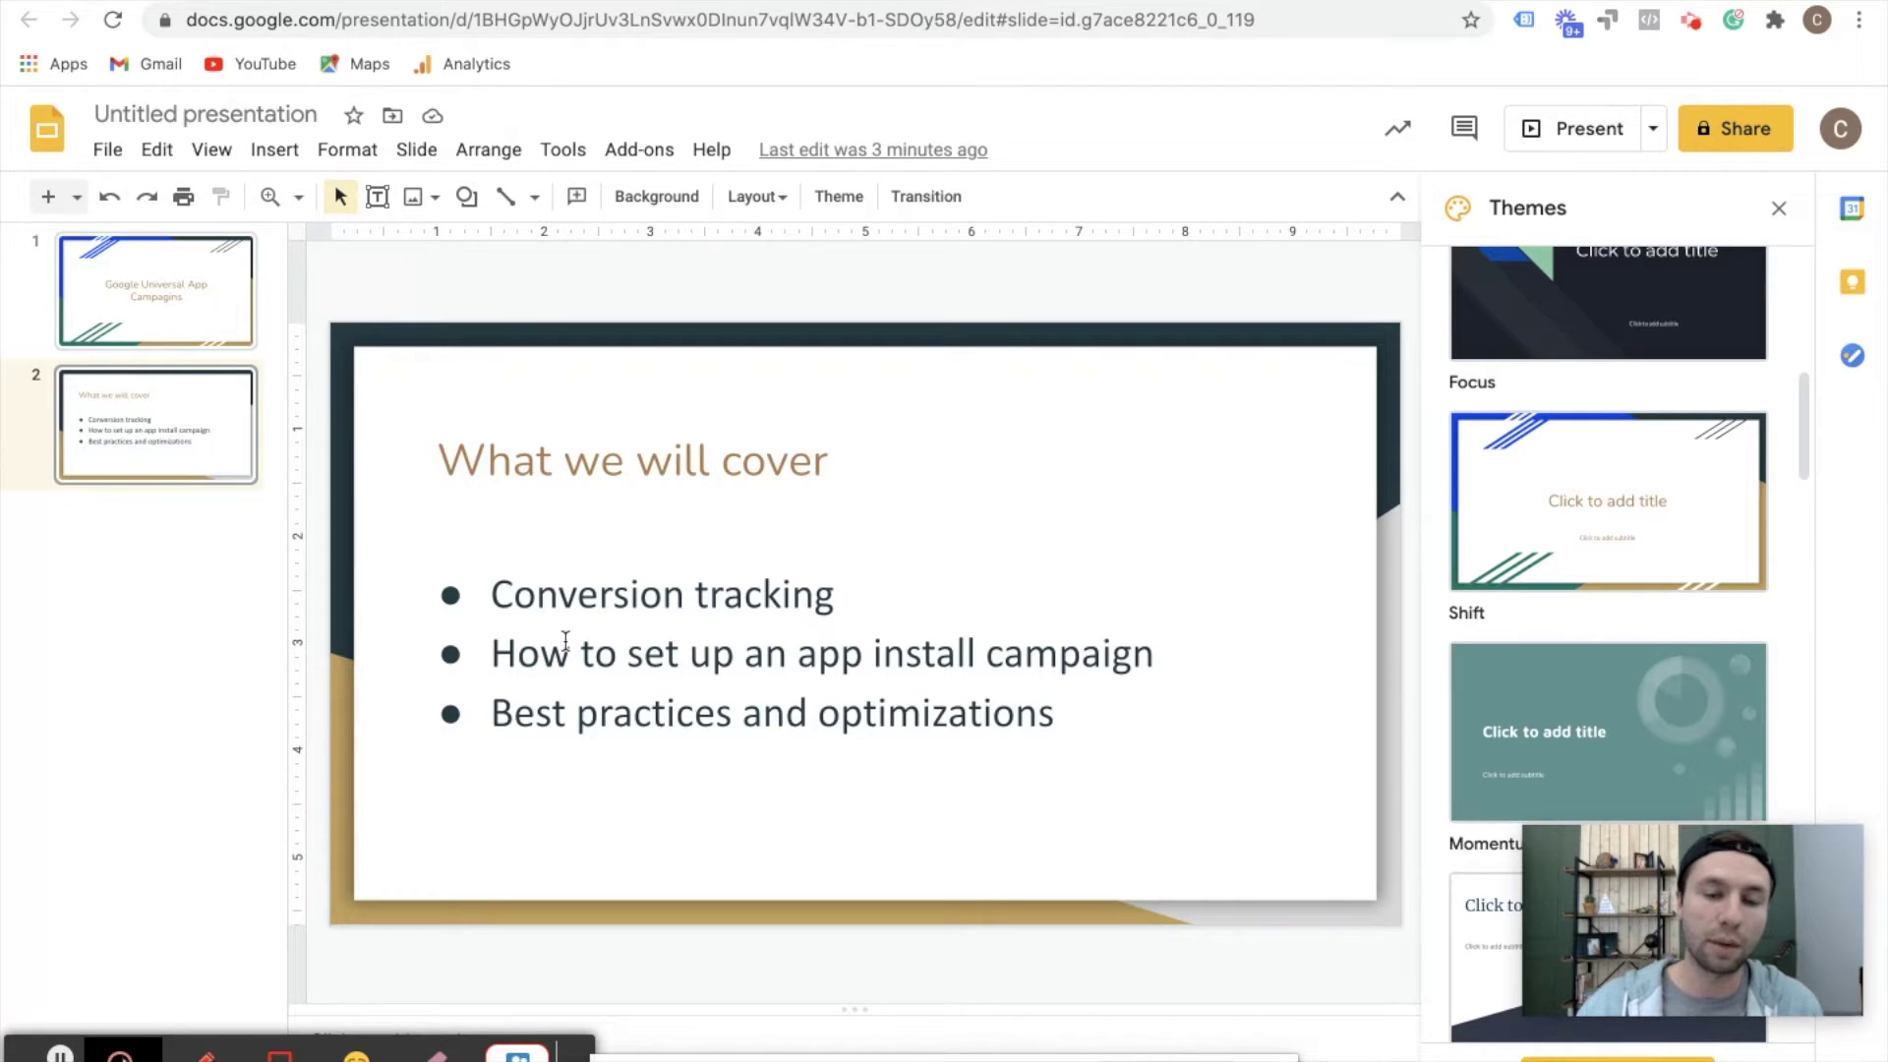
After presenting the 'What we will cover' agenda slide, return to Google Ads.
click(213, 4)
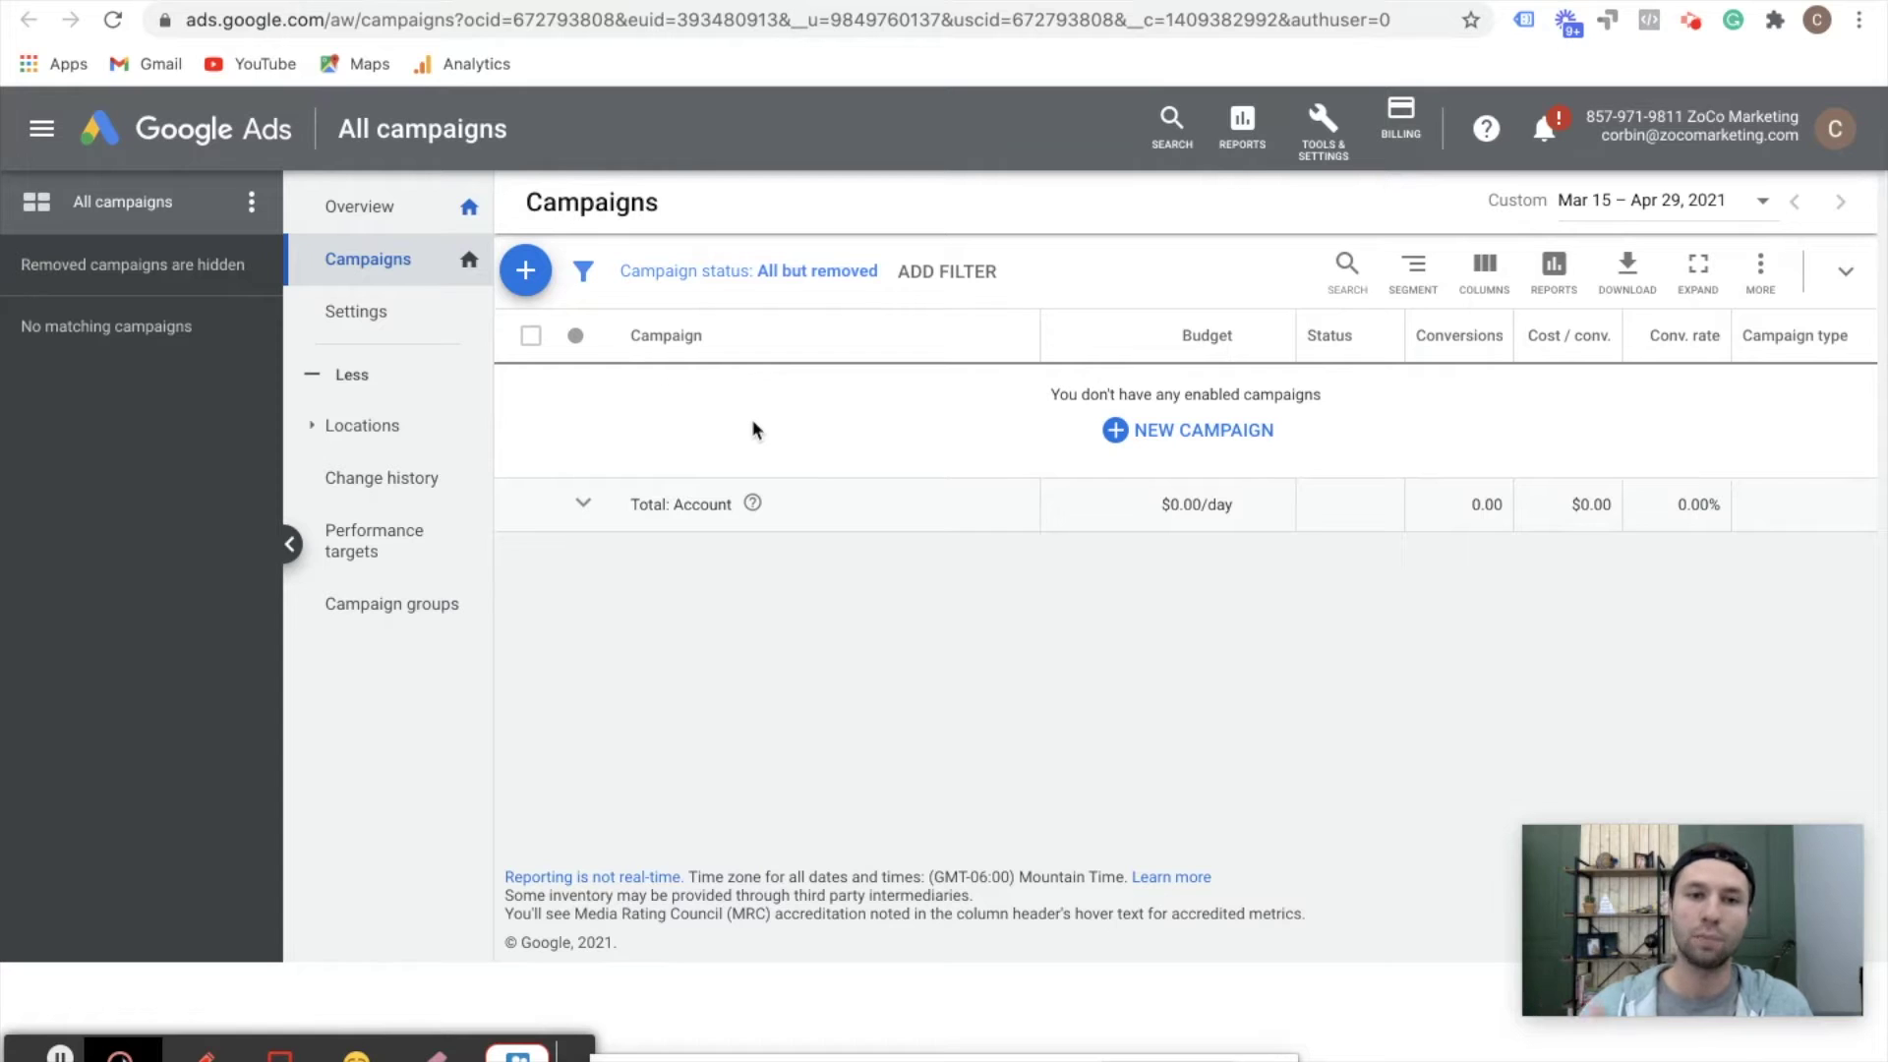
Open the Conversions page from Tools & Settings > Measurement.
click(1321, 121)
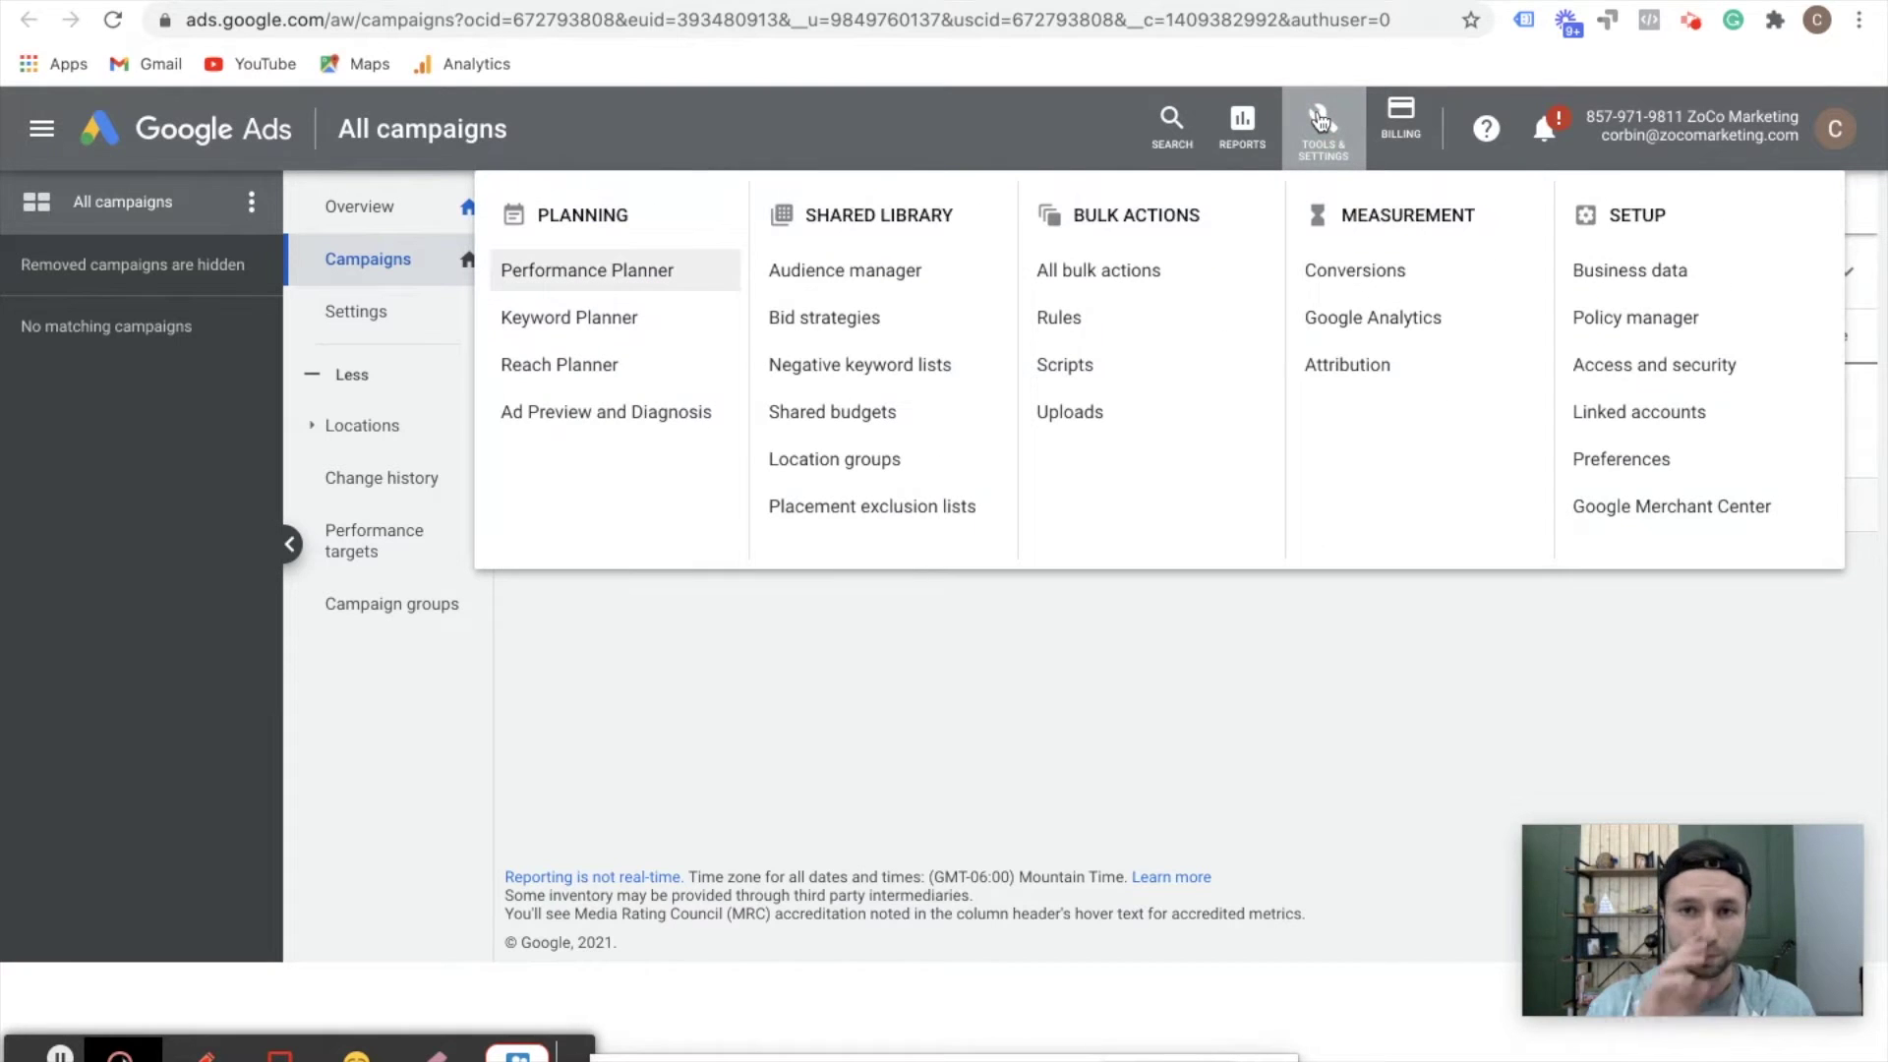
click(1343, 277)
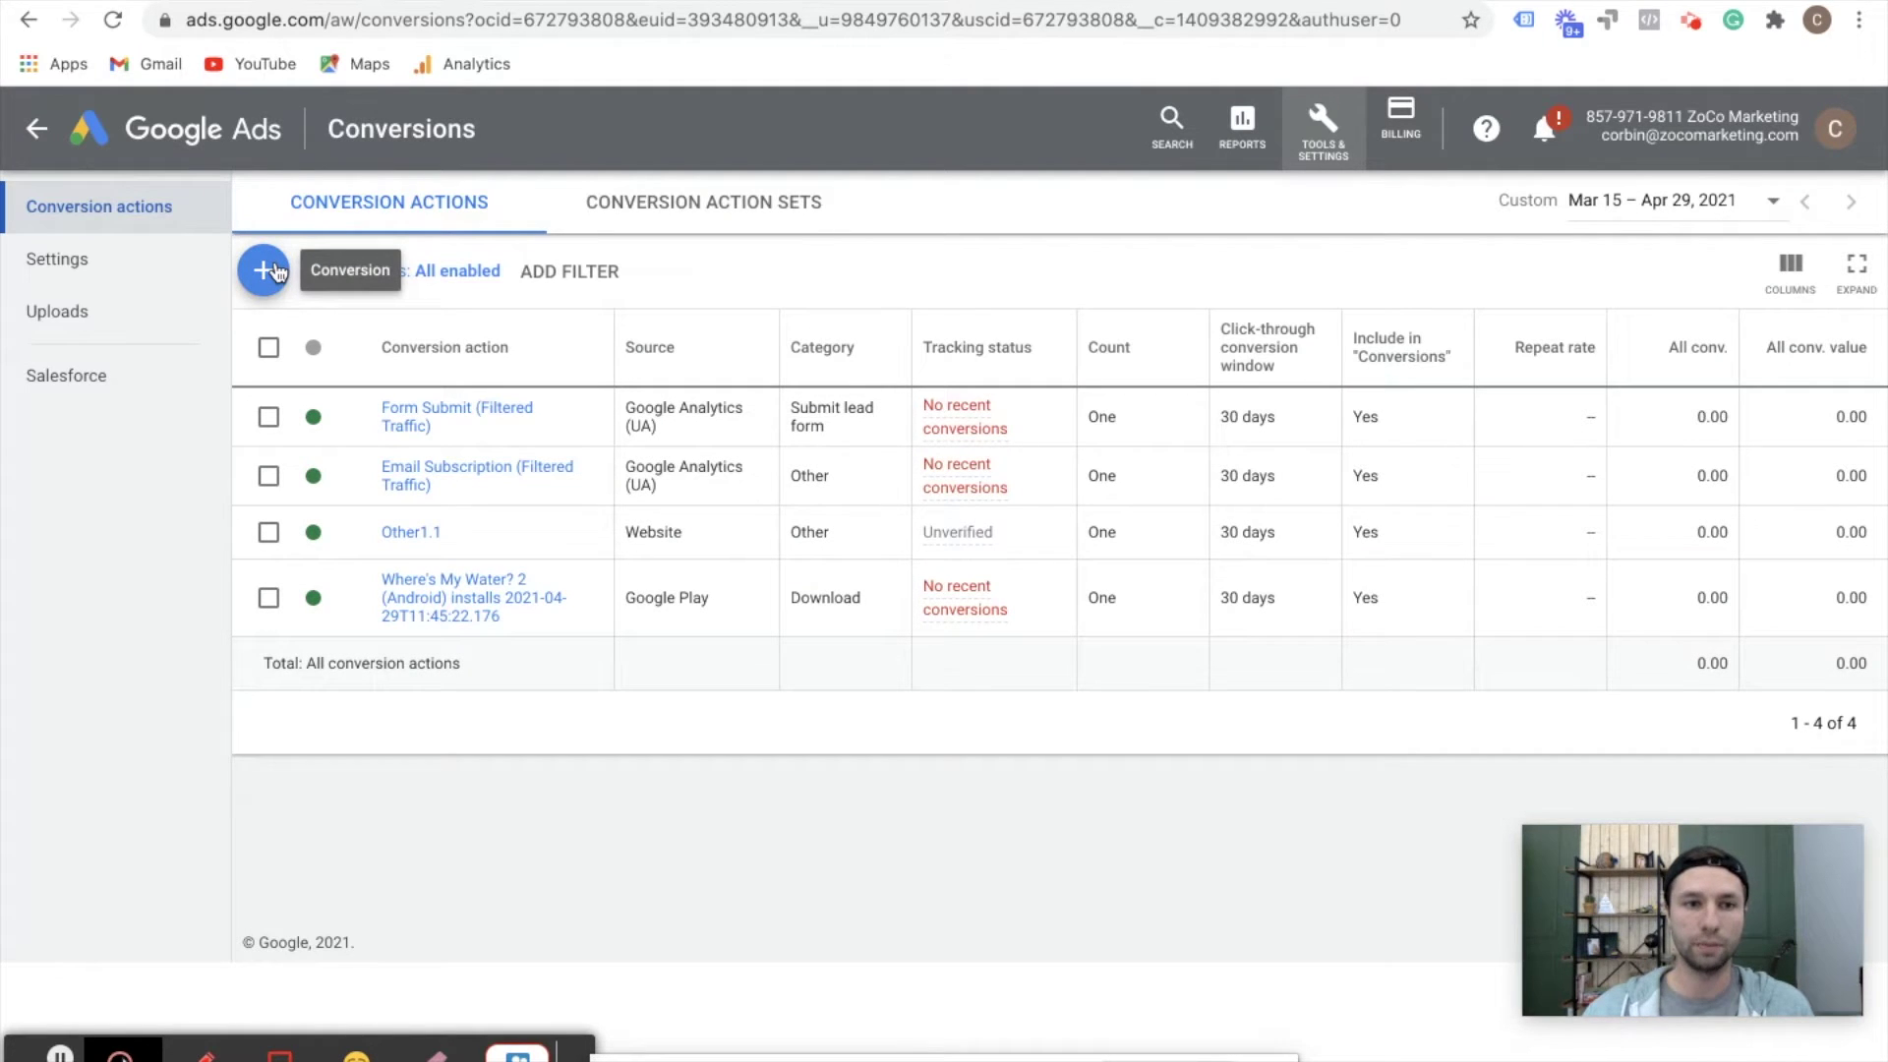
Start a new conversion action with App as the conversion type.
click(274, 268)
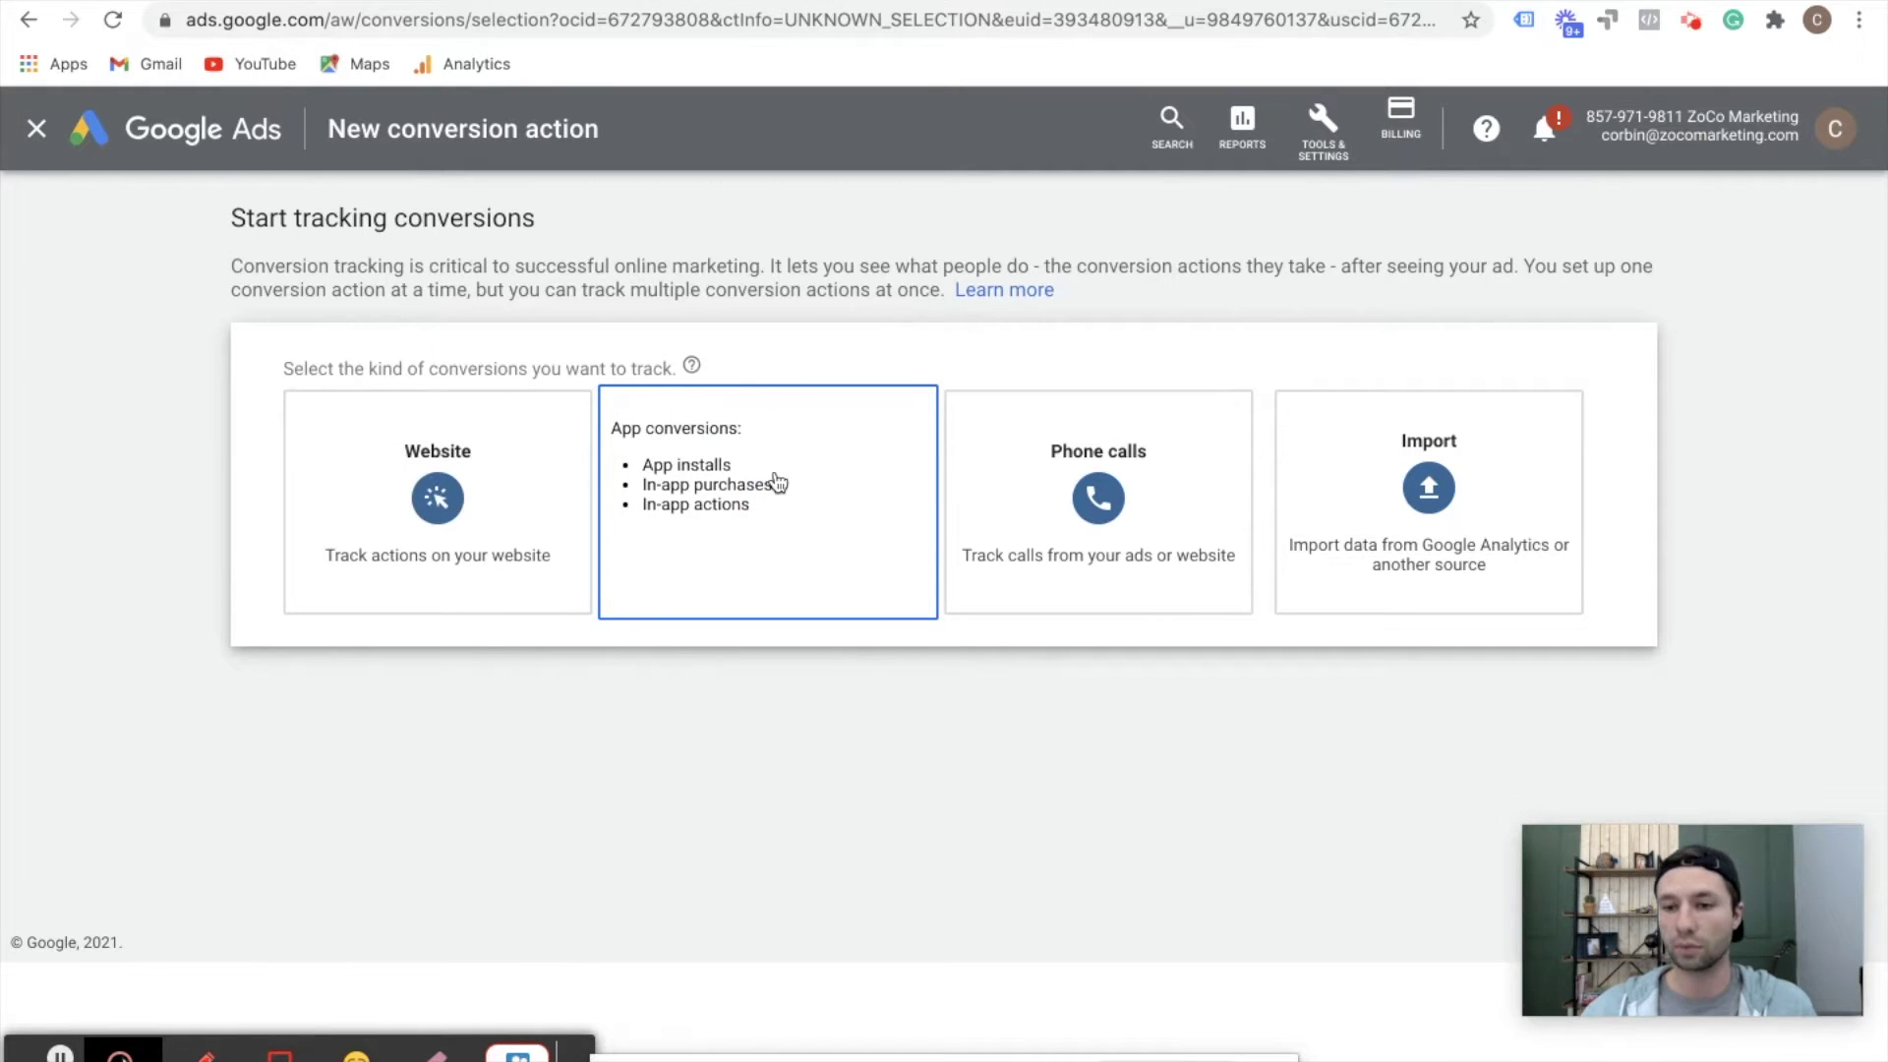
click(786, 481)
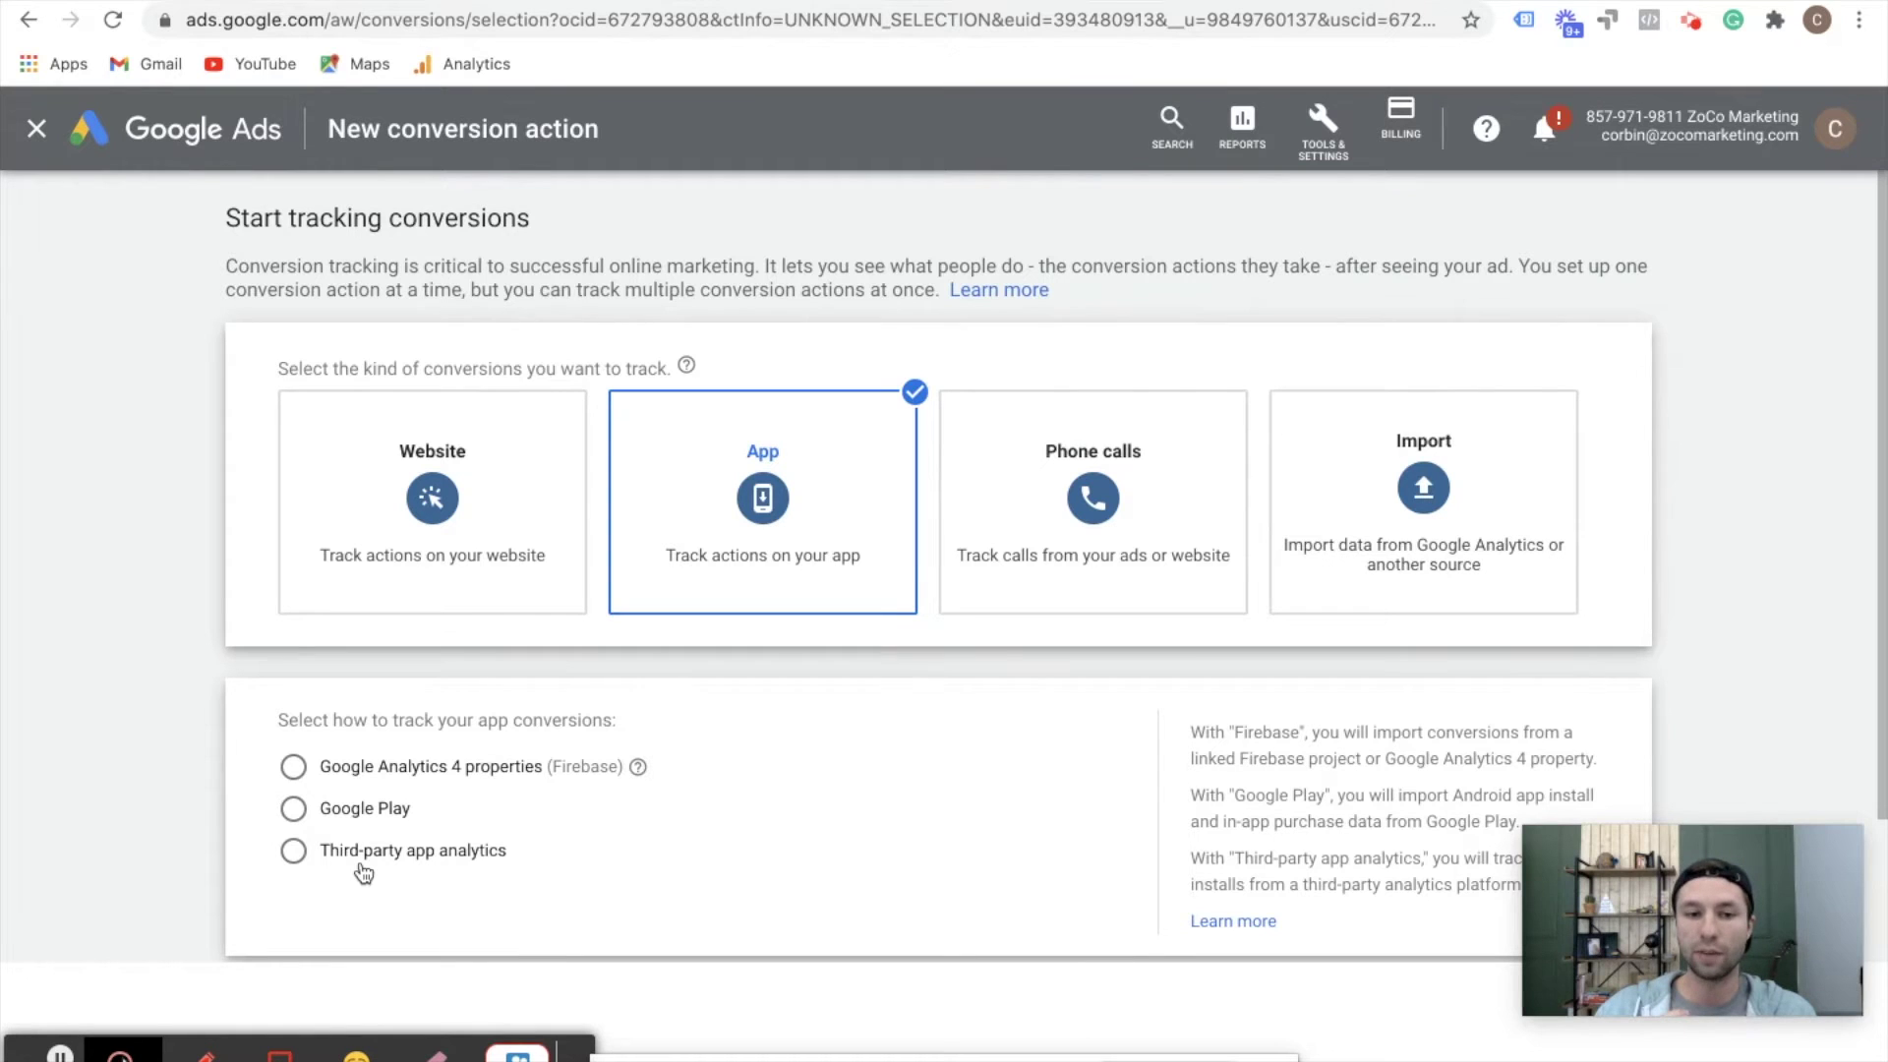
Try importing Google Analytics 4 (Firebase) app conversions, then exit when none exist.
click(295, 771)
scroll(344, 807, down, 2)
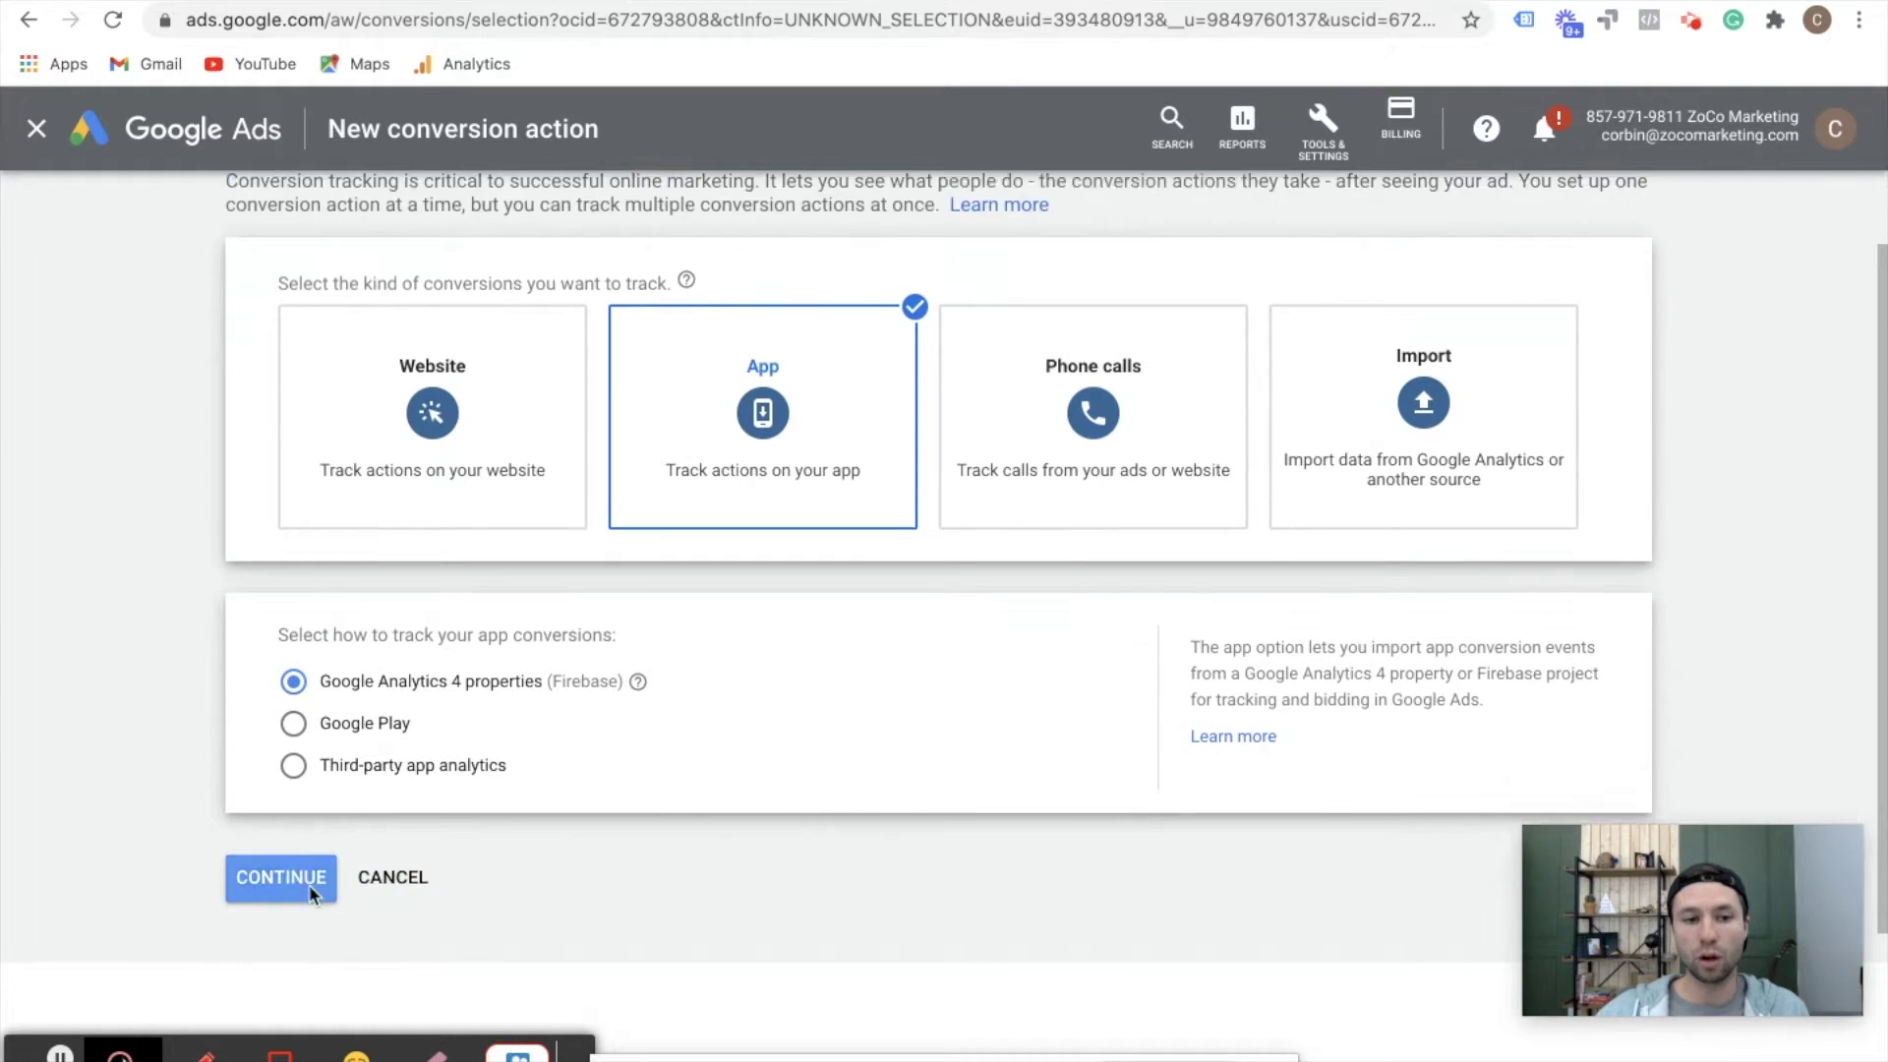
click(292, 851)
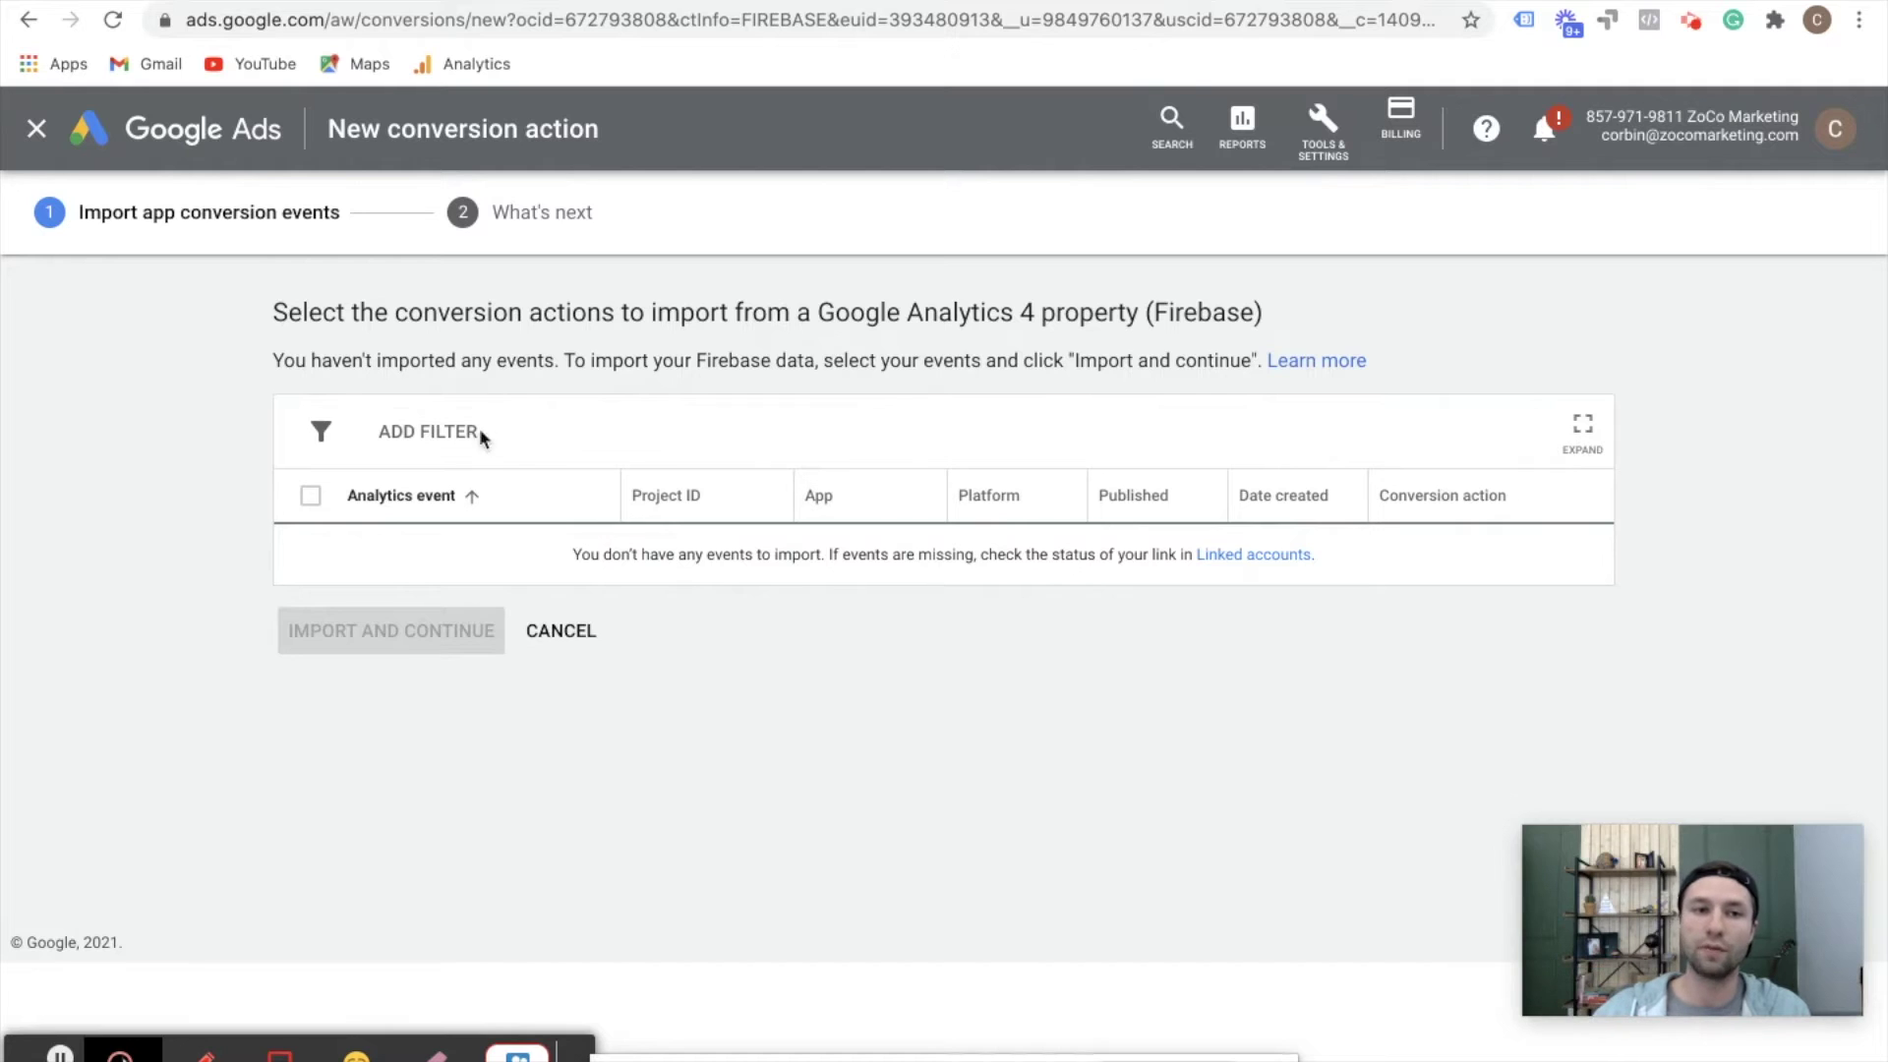
click(44, 146)
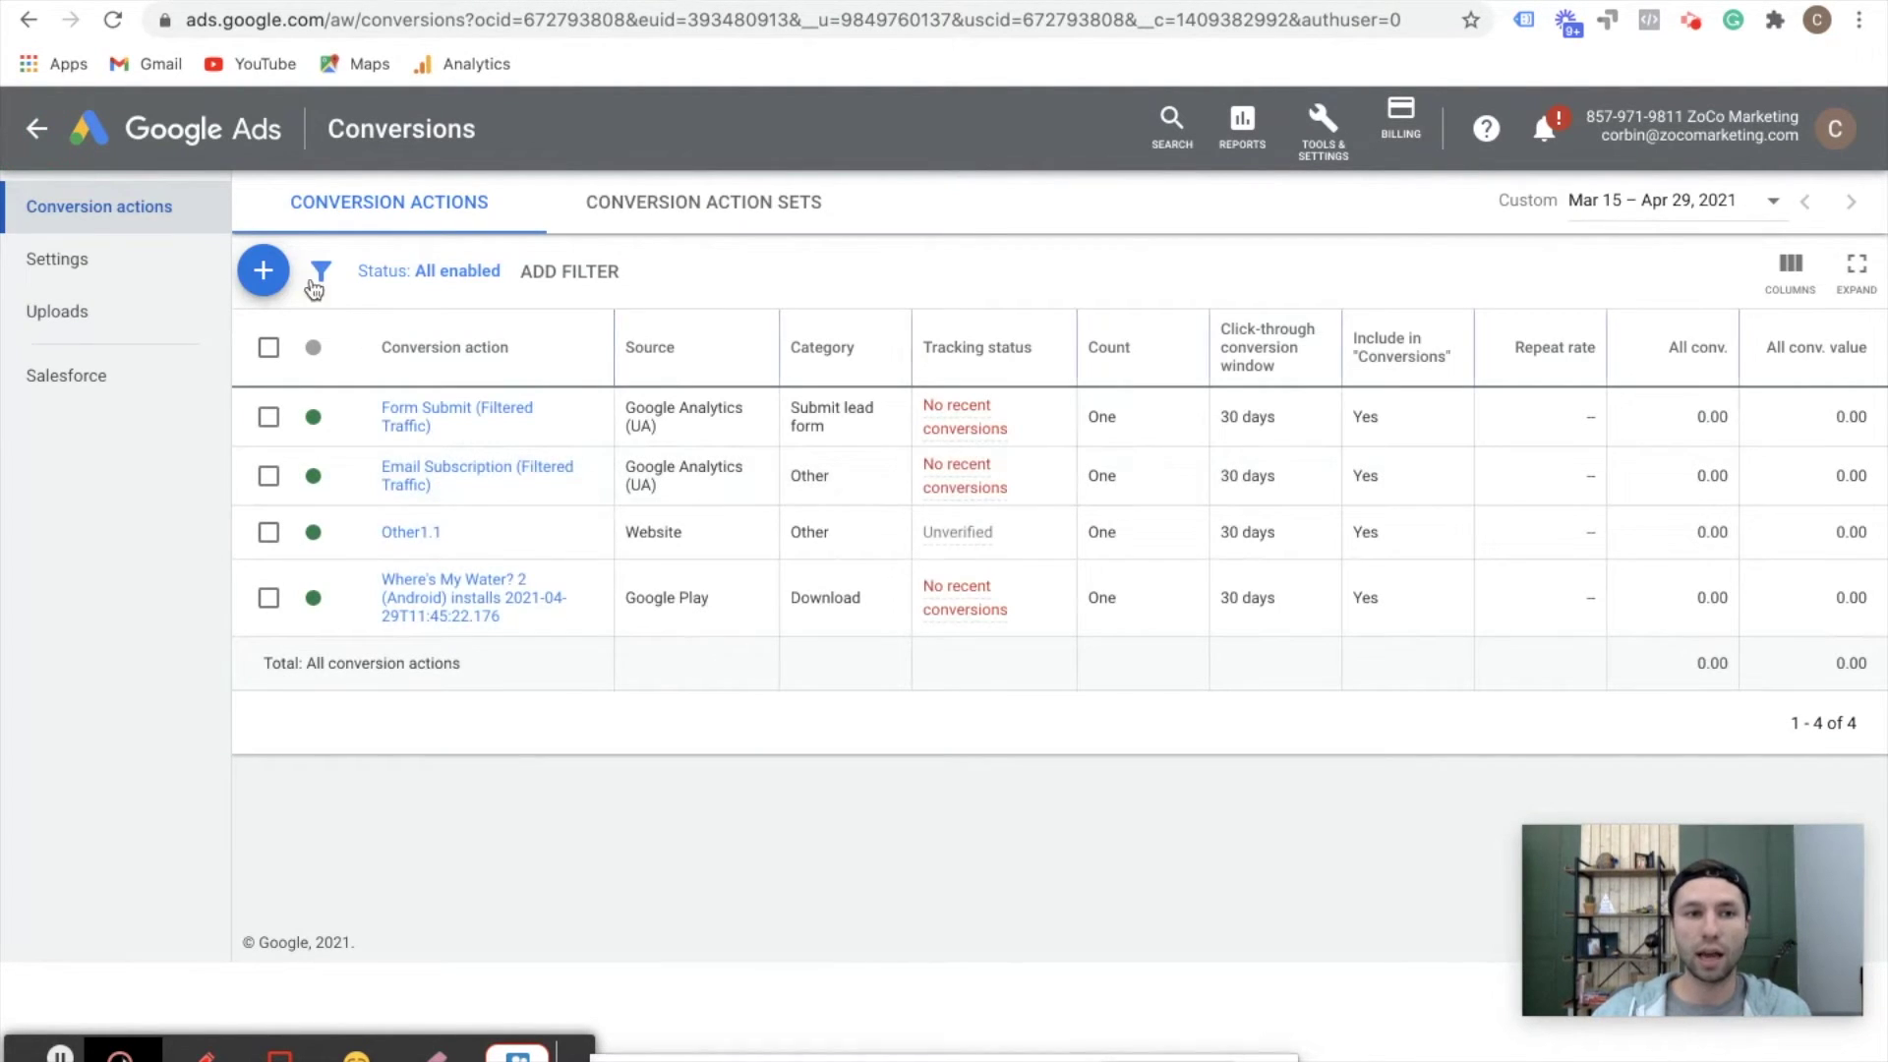
Start a new App conversion tracked through Google Play, counting Installs.
click(263, 278)
click(691, 462)
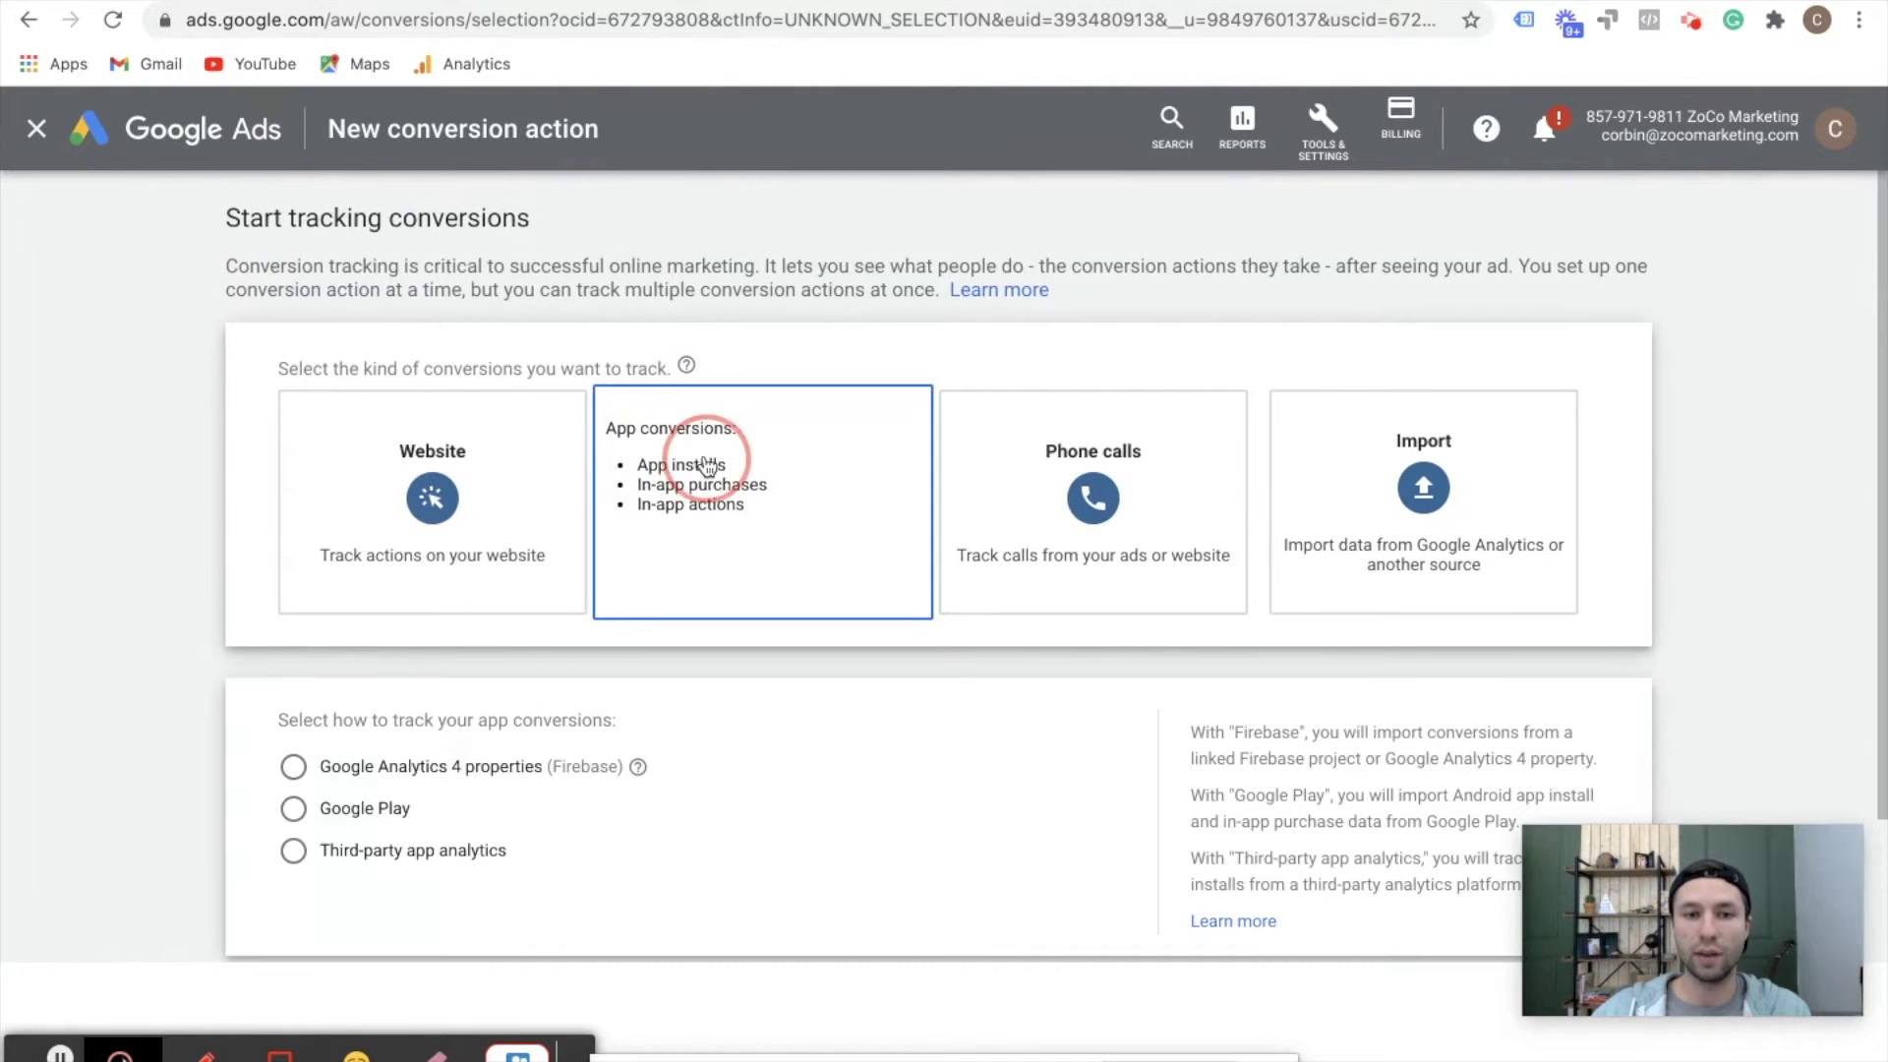
scroll(452, 678, down, 2)
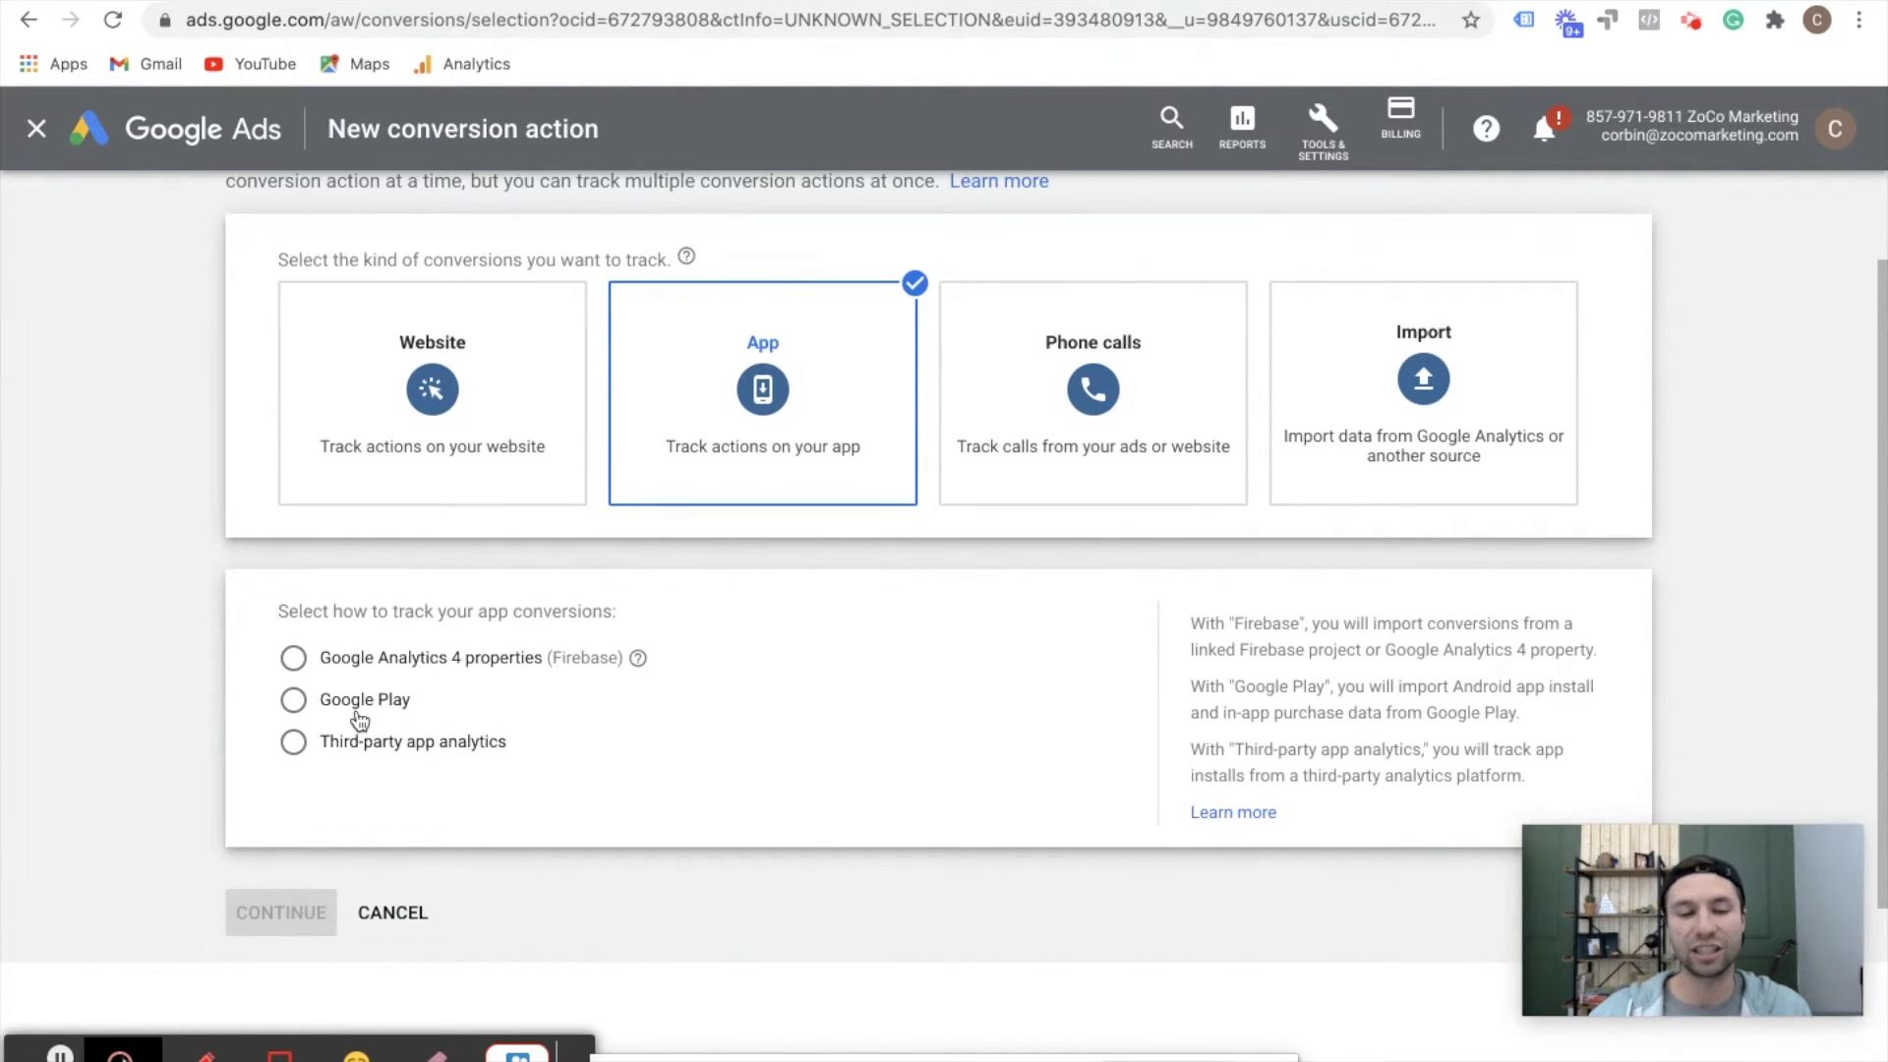
click(293, 700)
scroll(393, 748, down, 1)
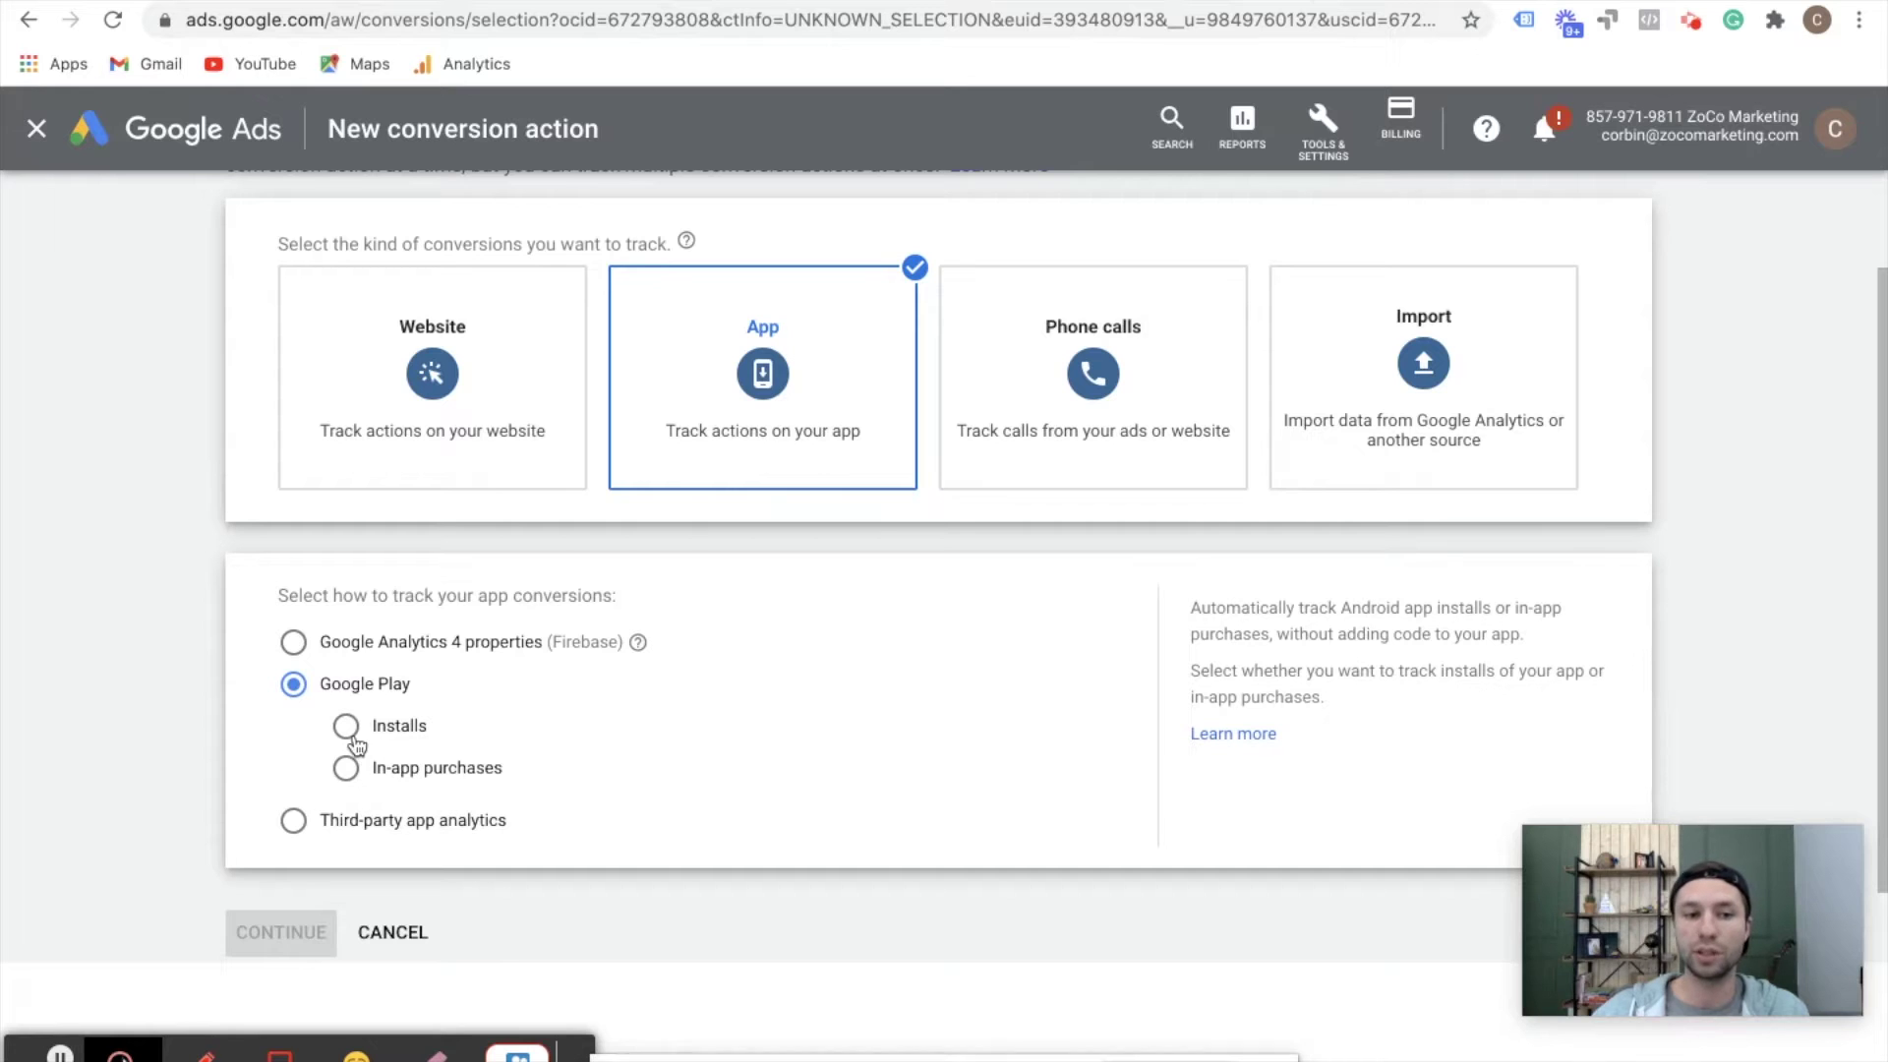
click(347, 727)
scroll(378, 846, down, 1)
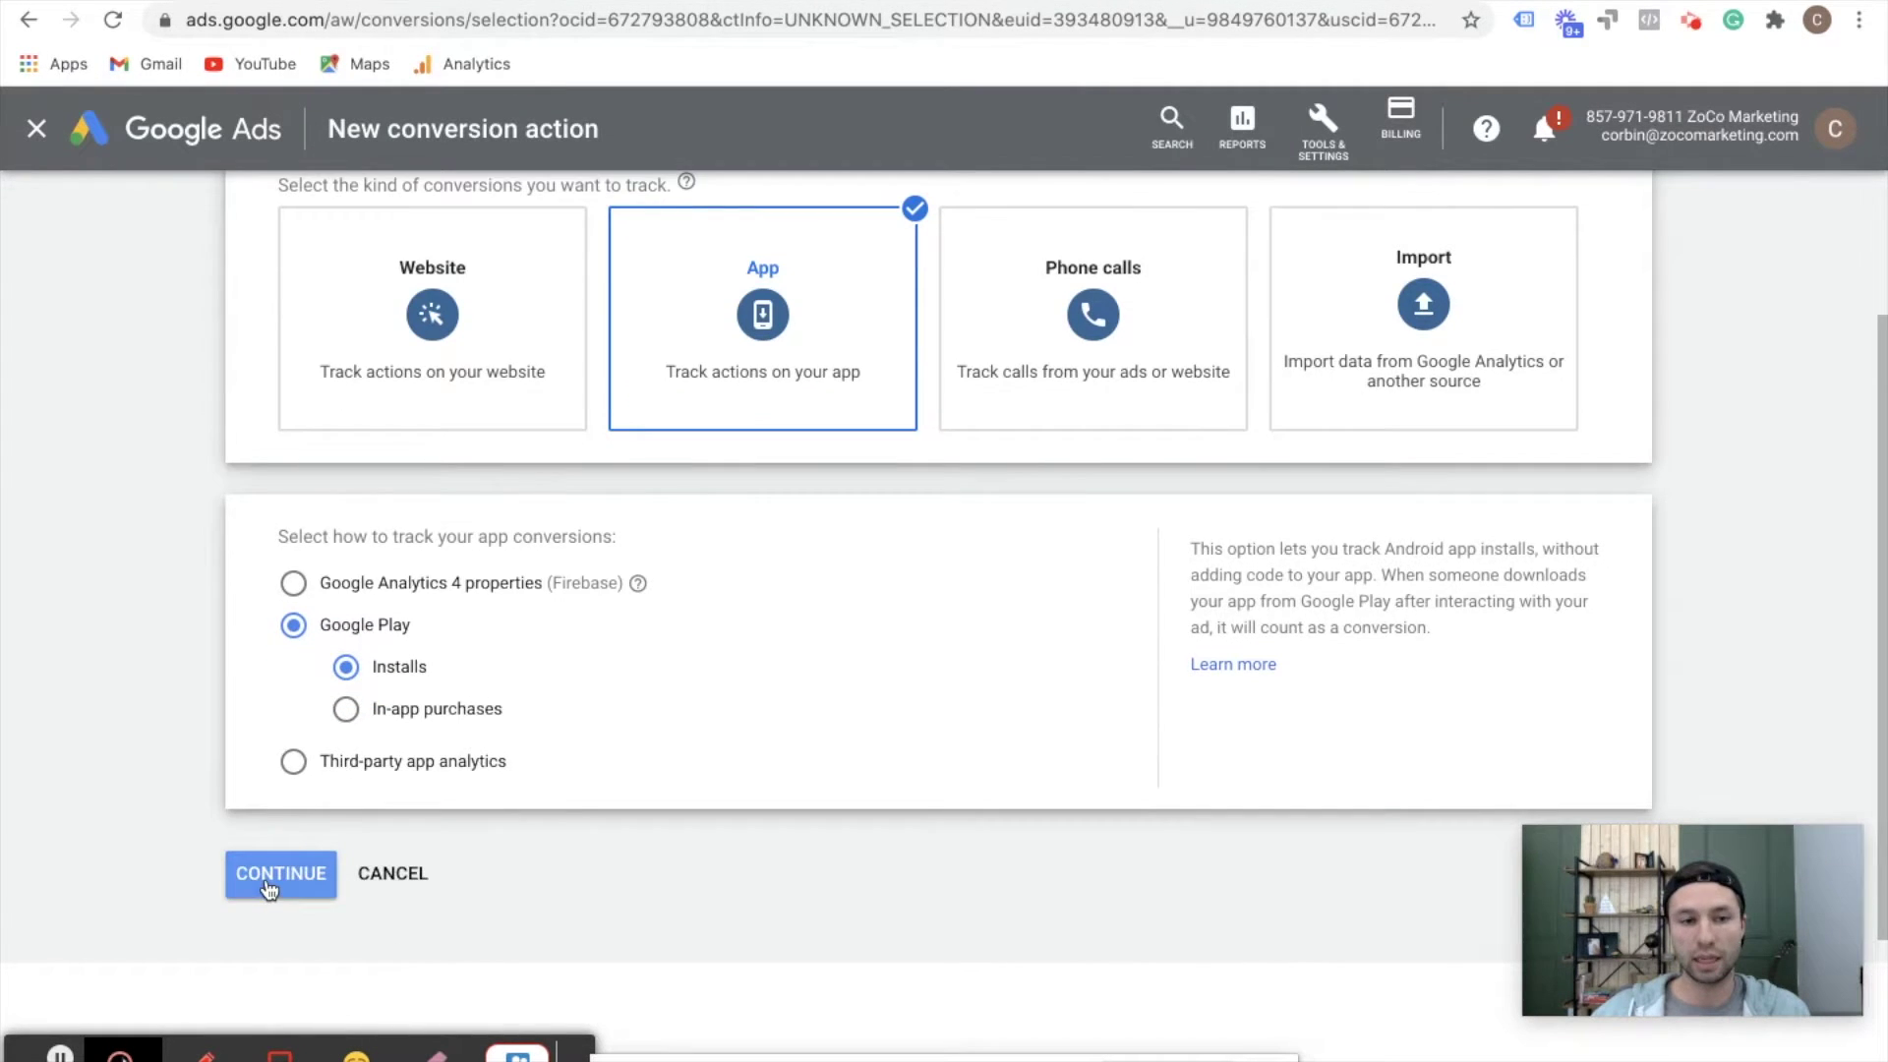
click(280, 873)
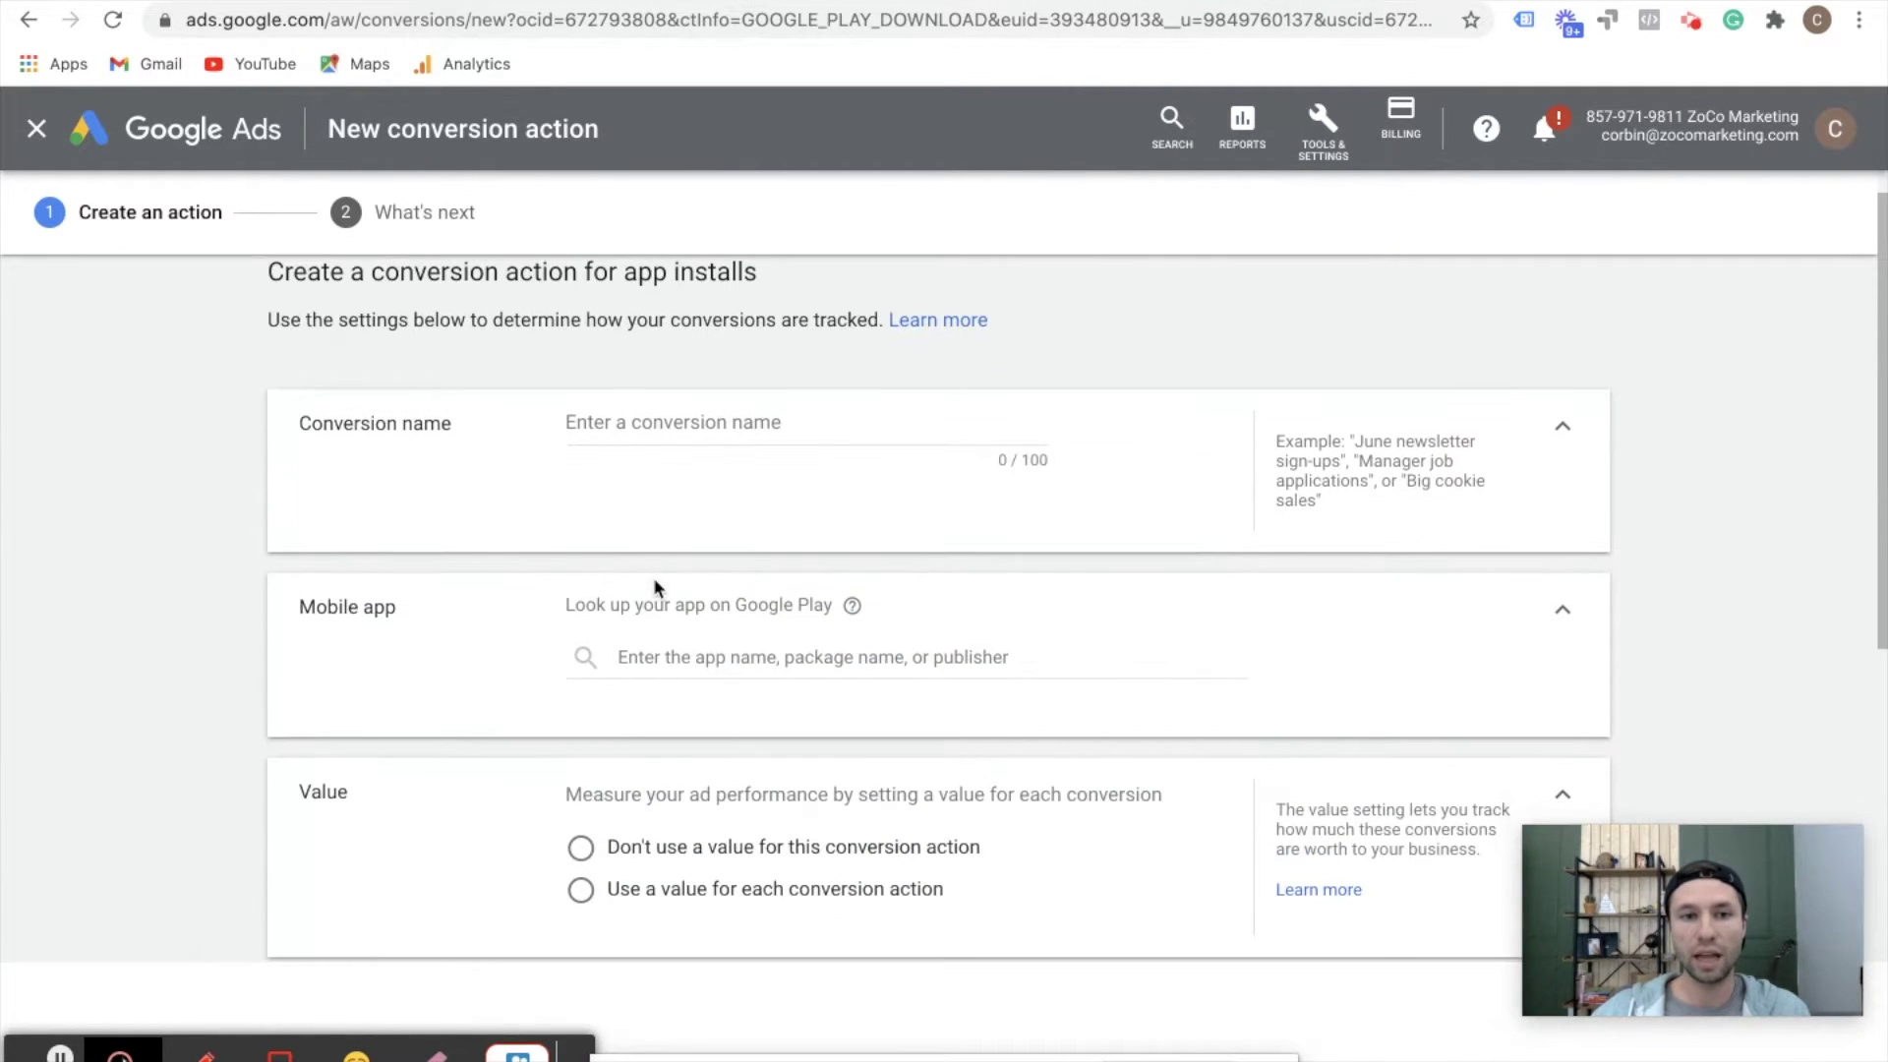
Name the conversion 'Installs' for Where's My Water? 2, with no value.
click(663, 428)
text(Inst)
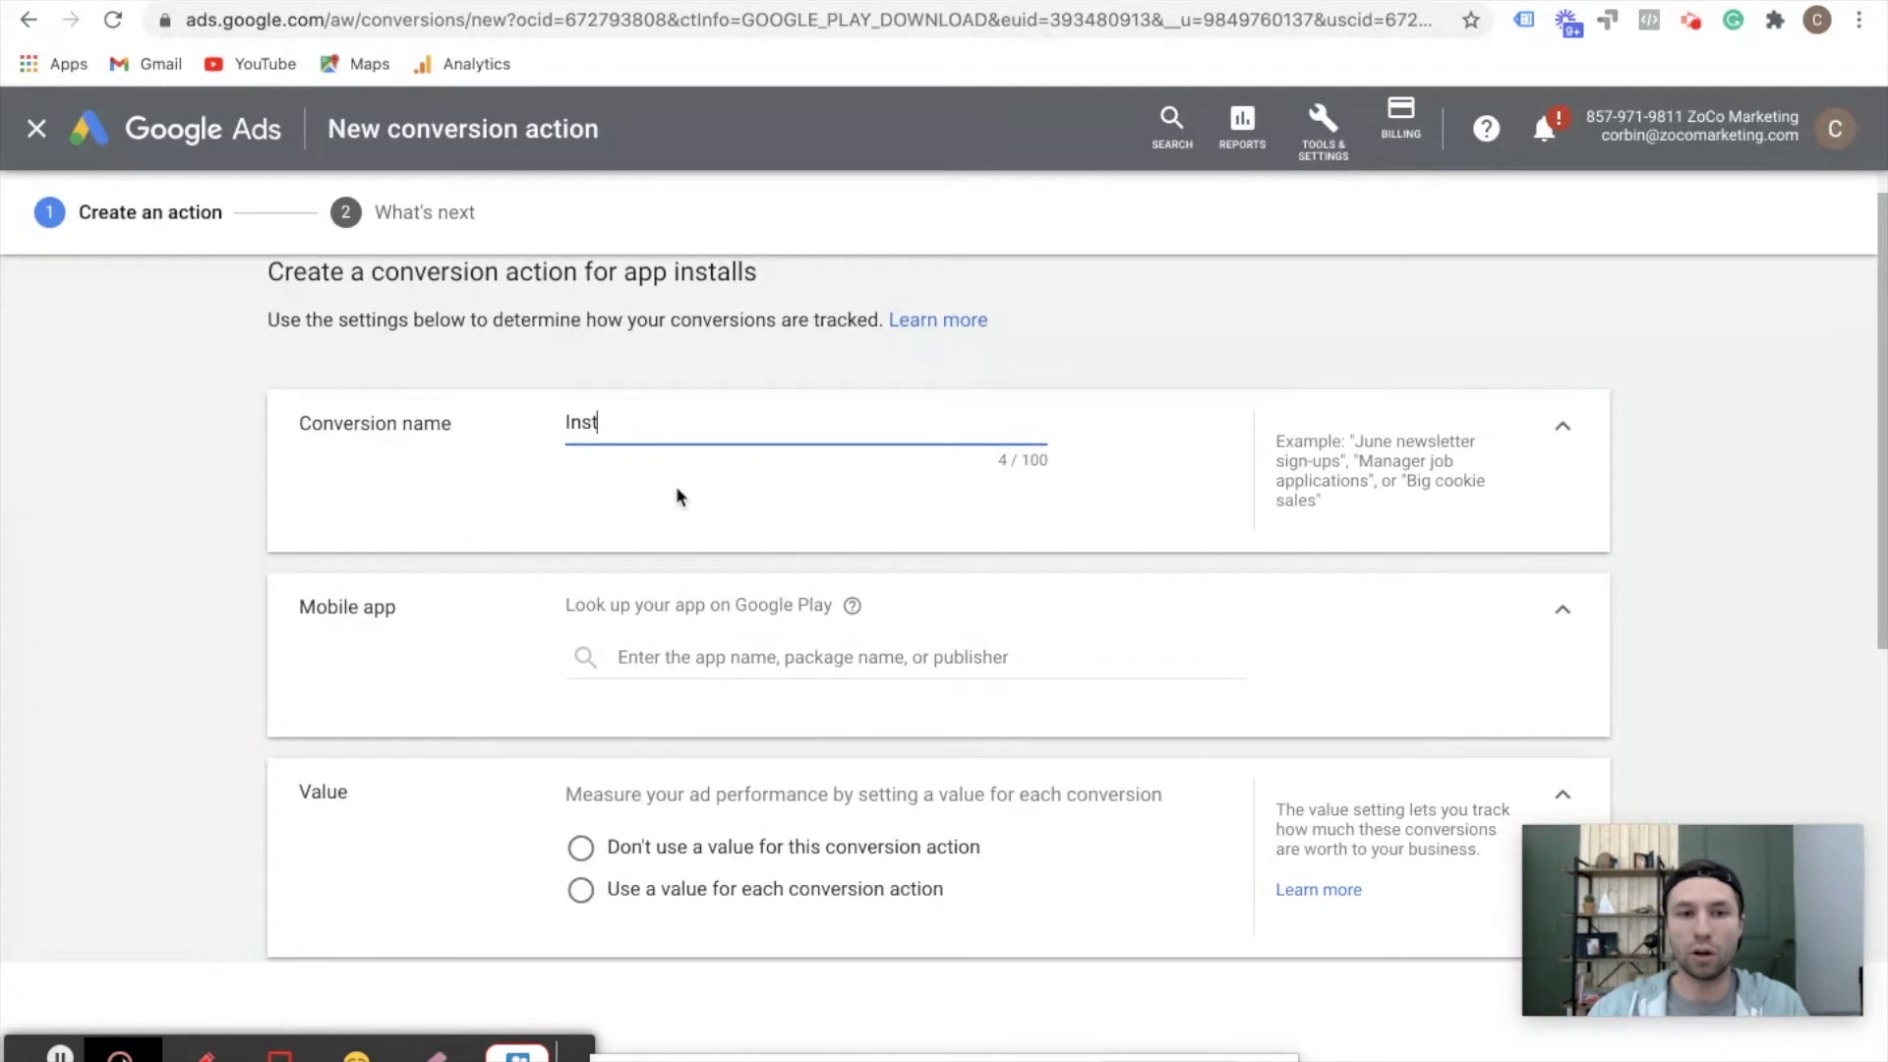
text(alls)
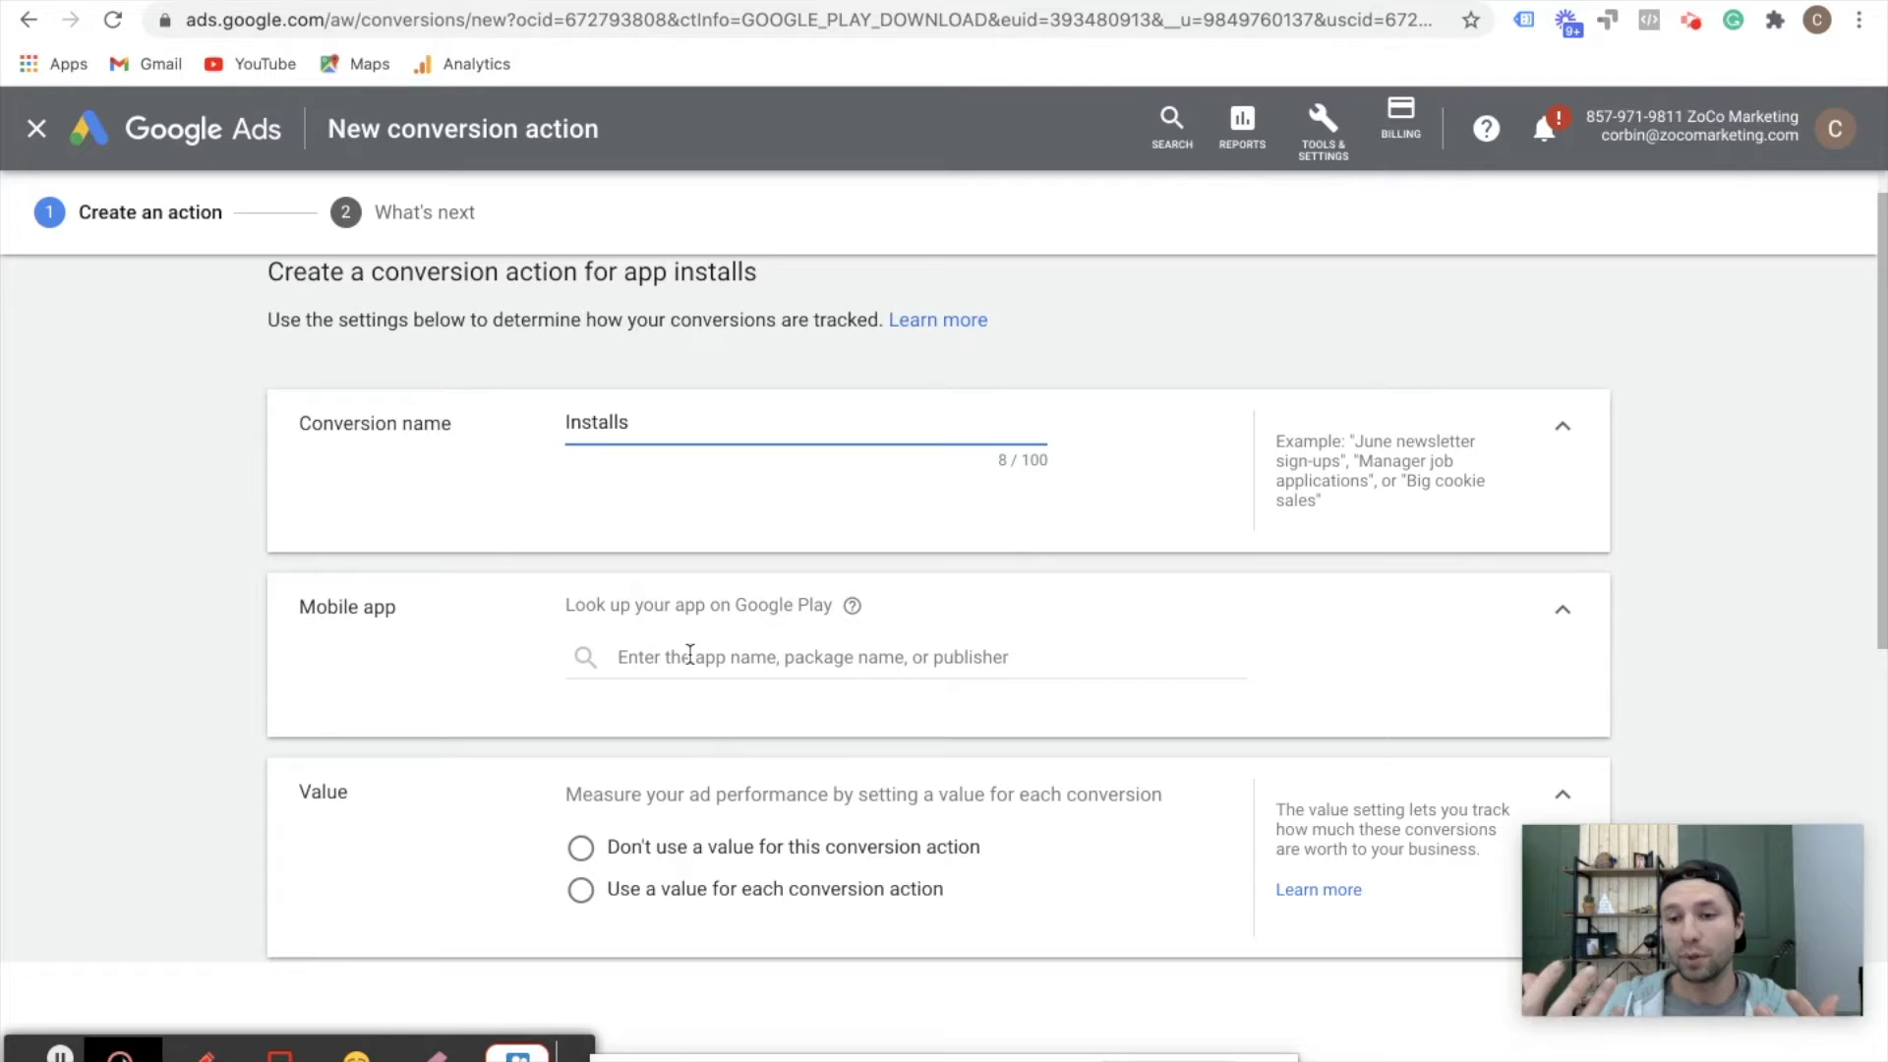
click(689, 654)
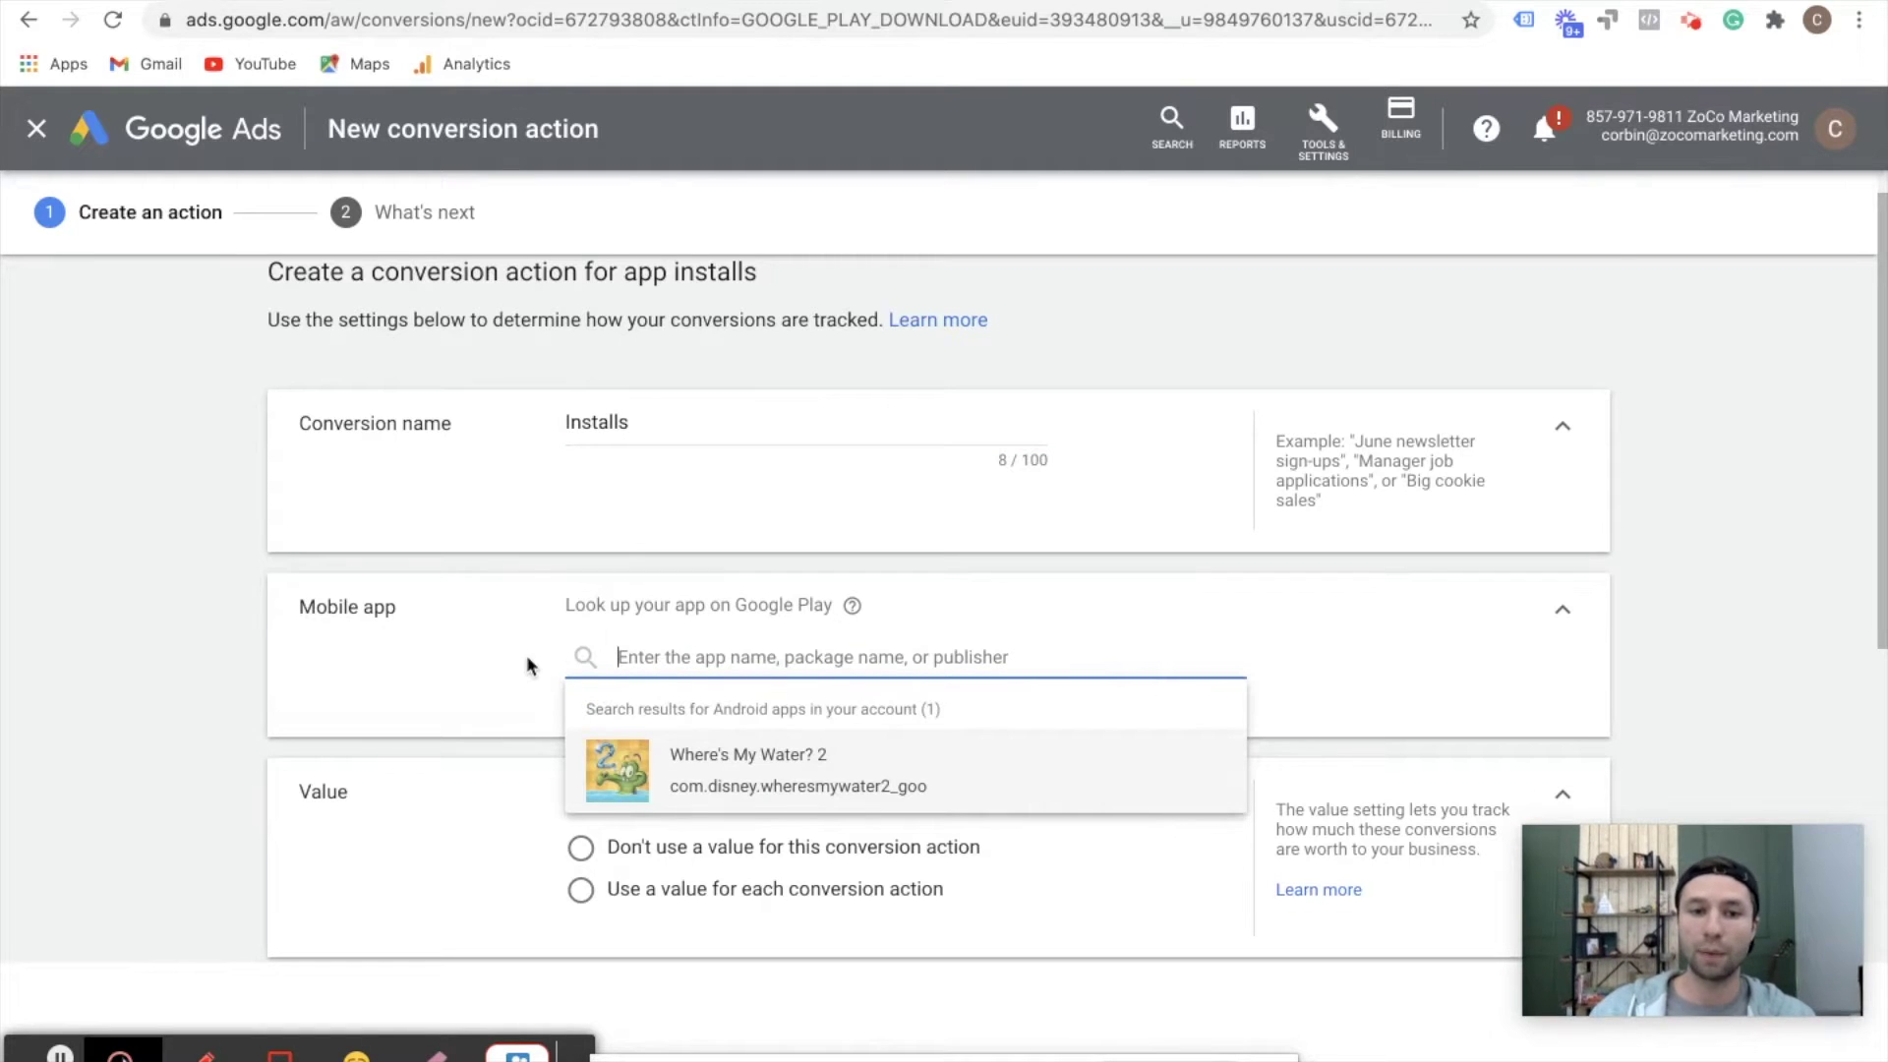
scroll(679, 722, down, 1)
click(723, 675)
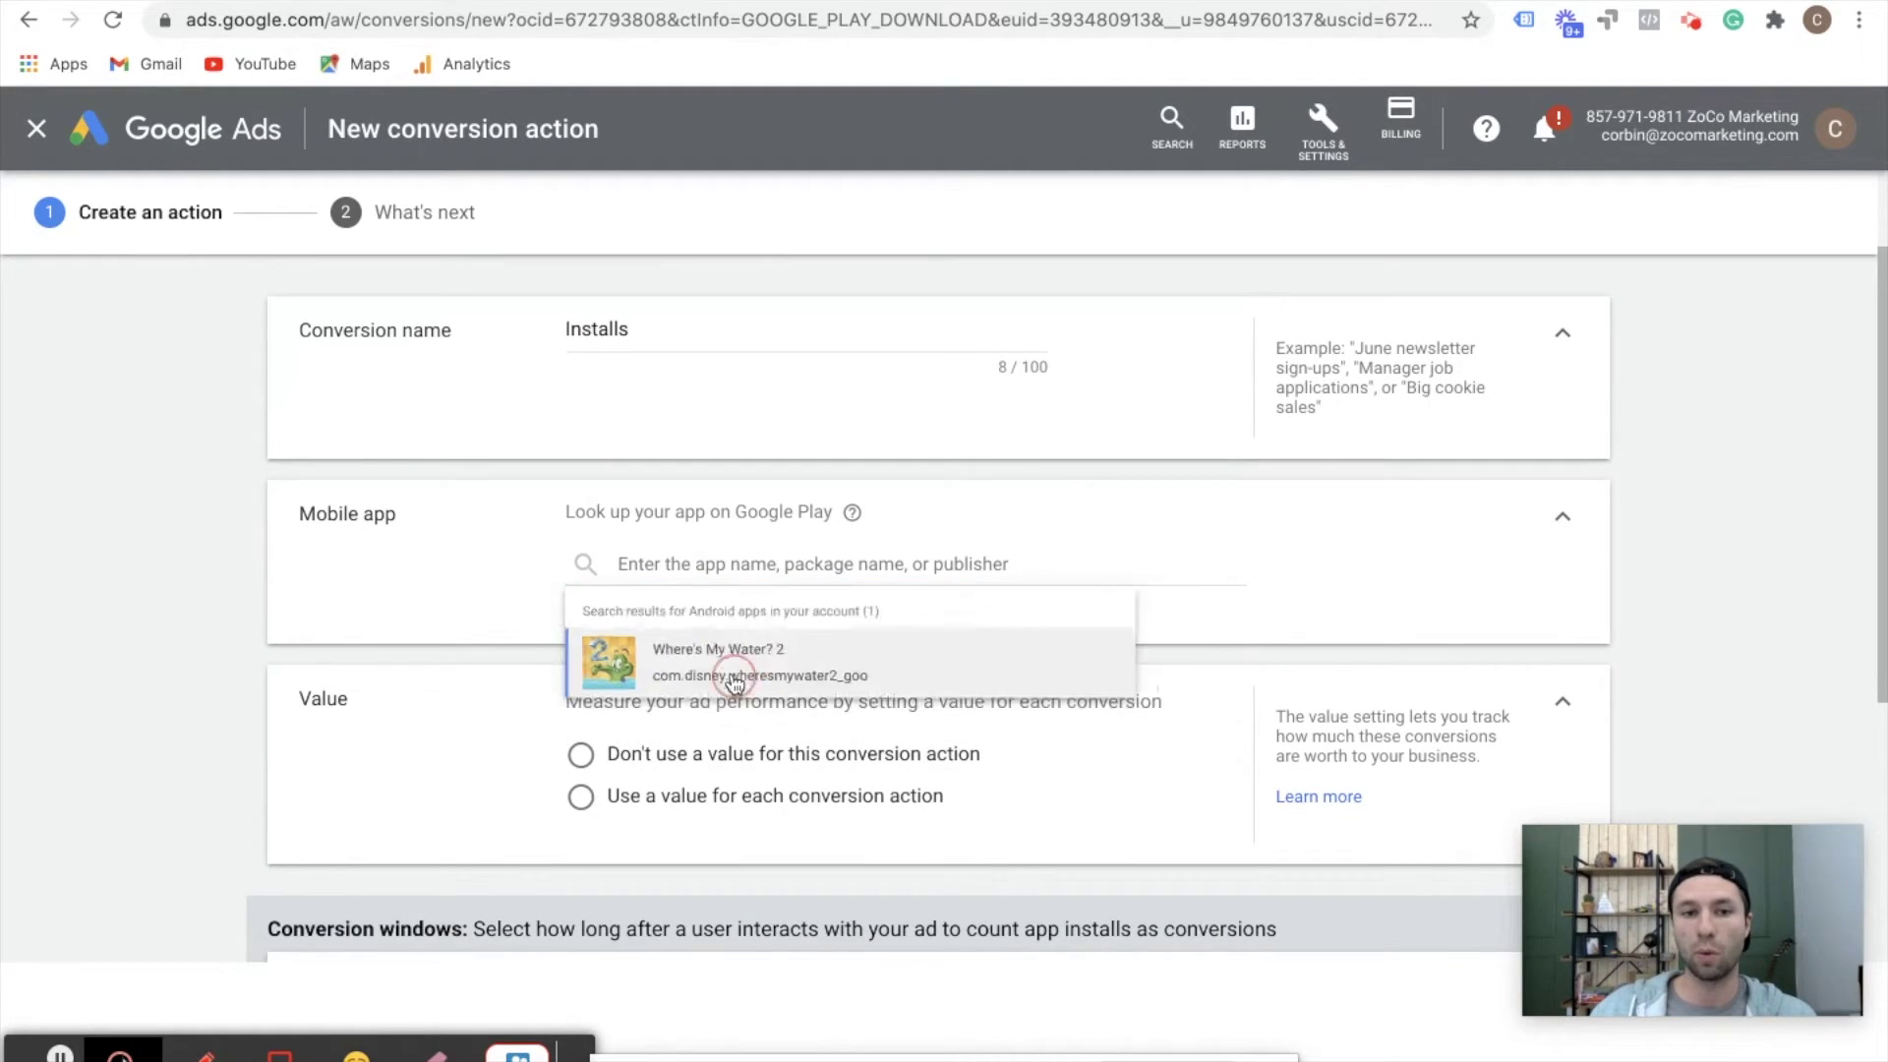
scroll(511, 581, down, 2)
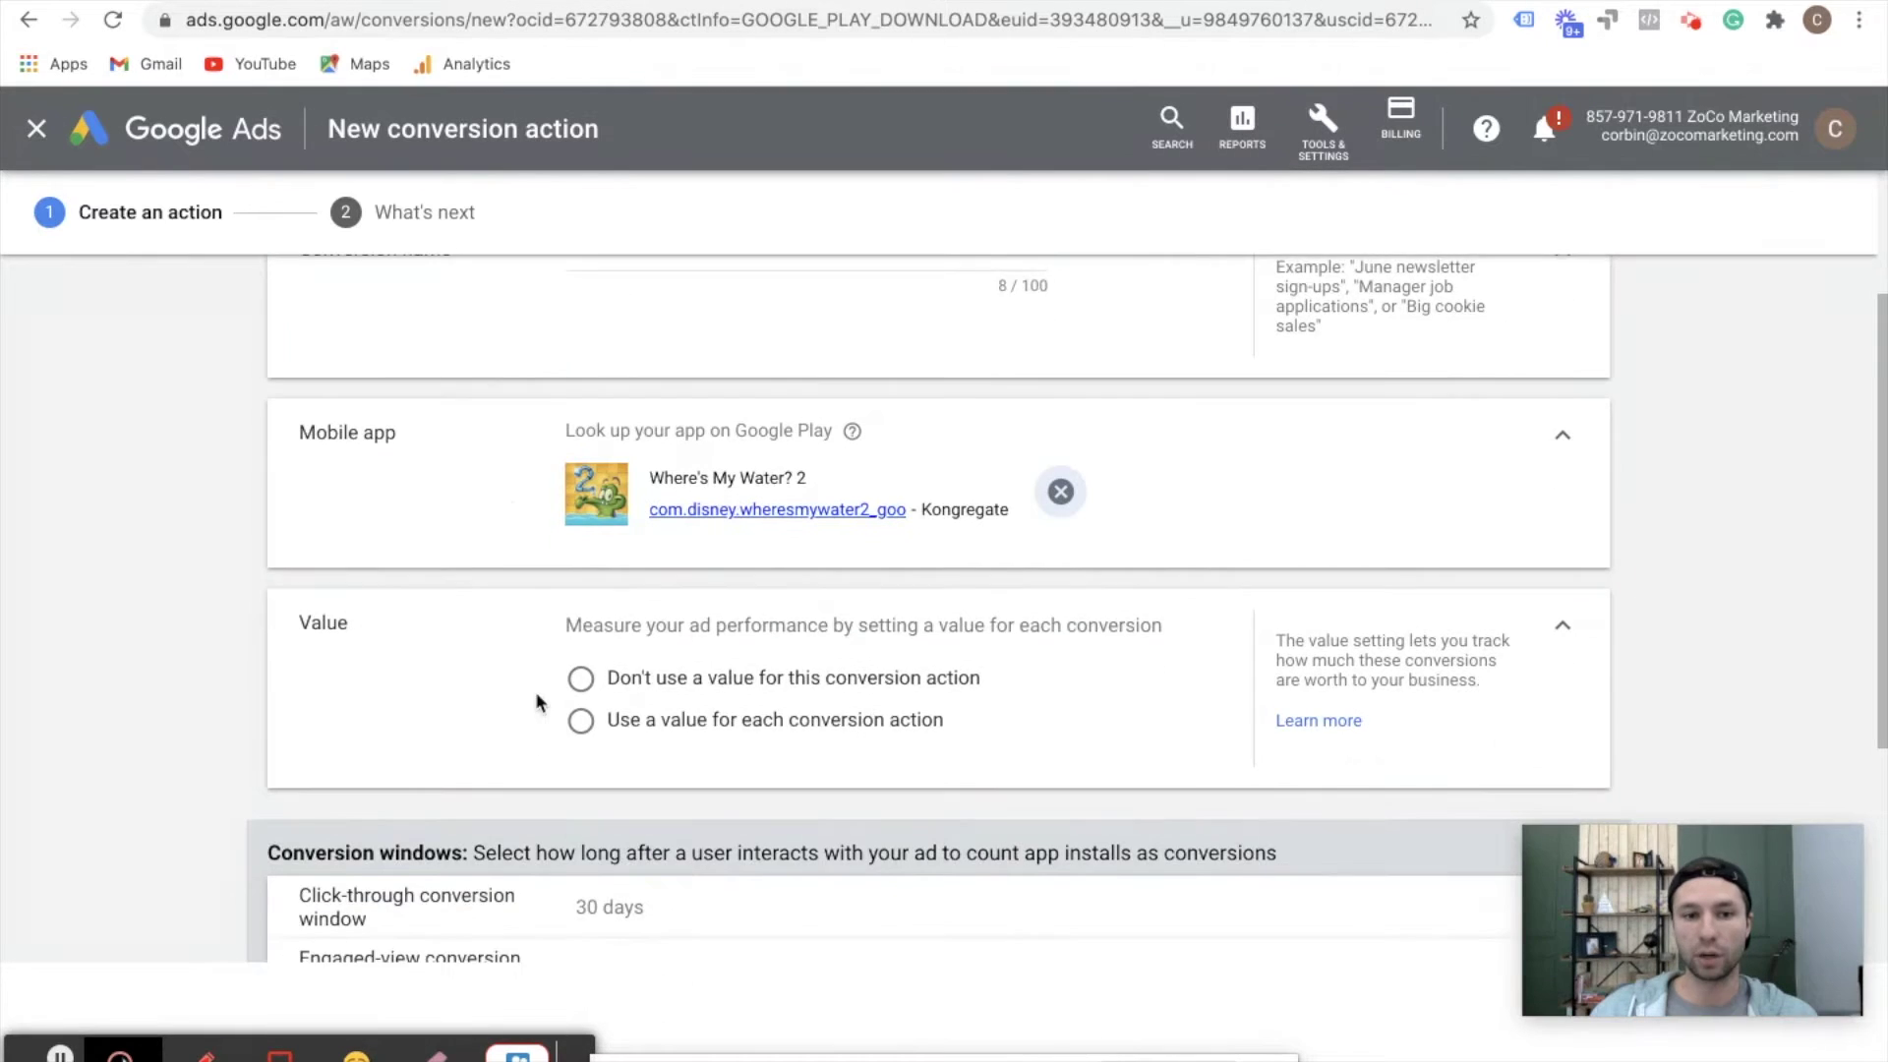
click(586, 641)
Try to create the conversion, then close the form after the duplicate warning.
scroll(485, 644, down, 2)
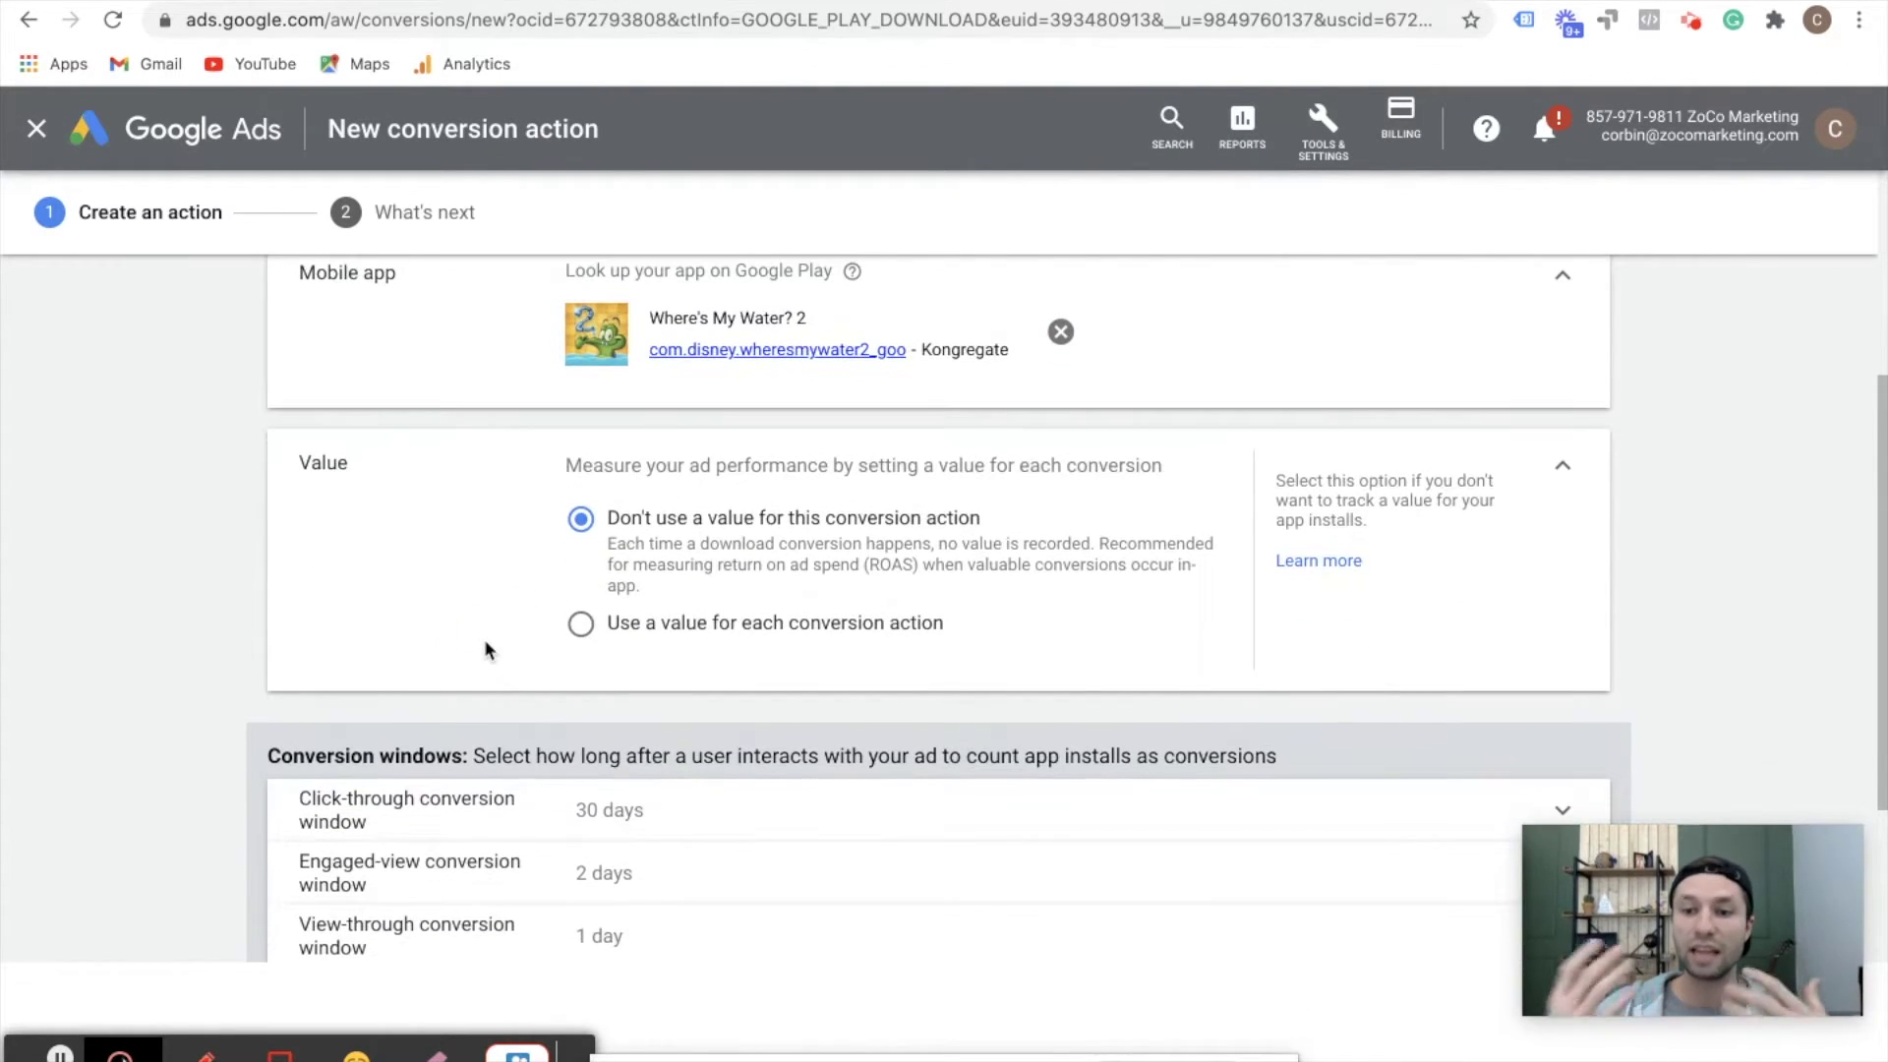
scroll(485, 649, down, 4)
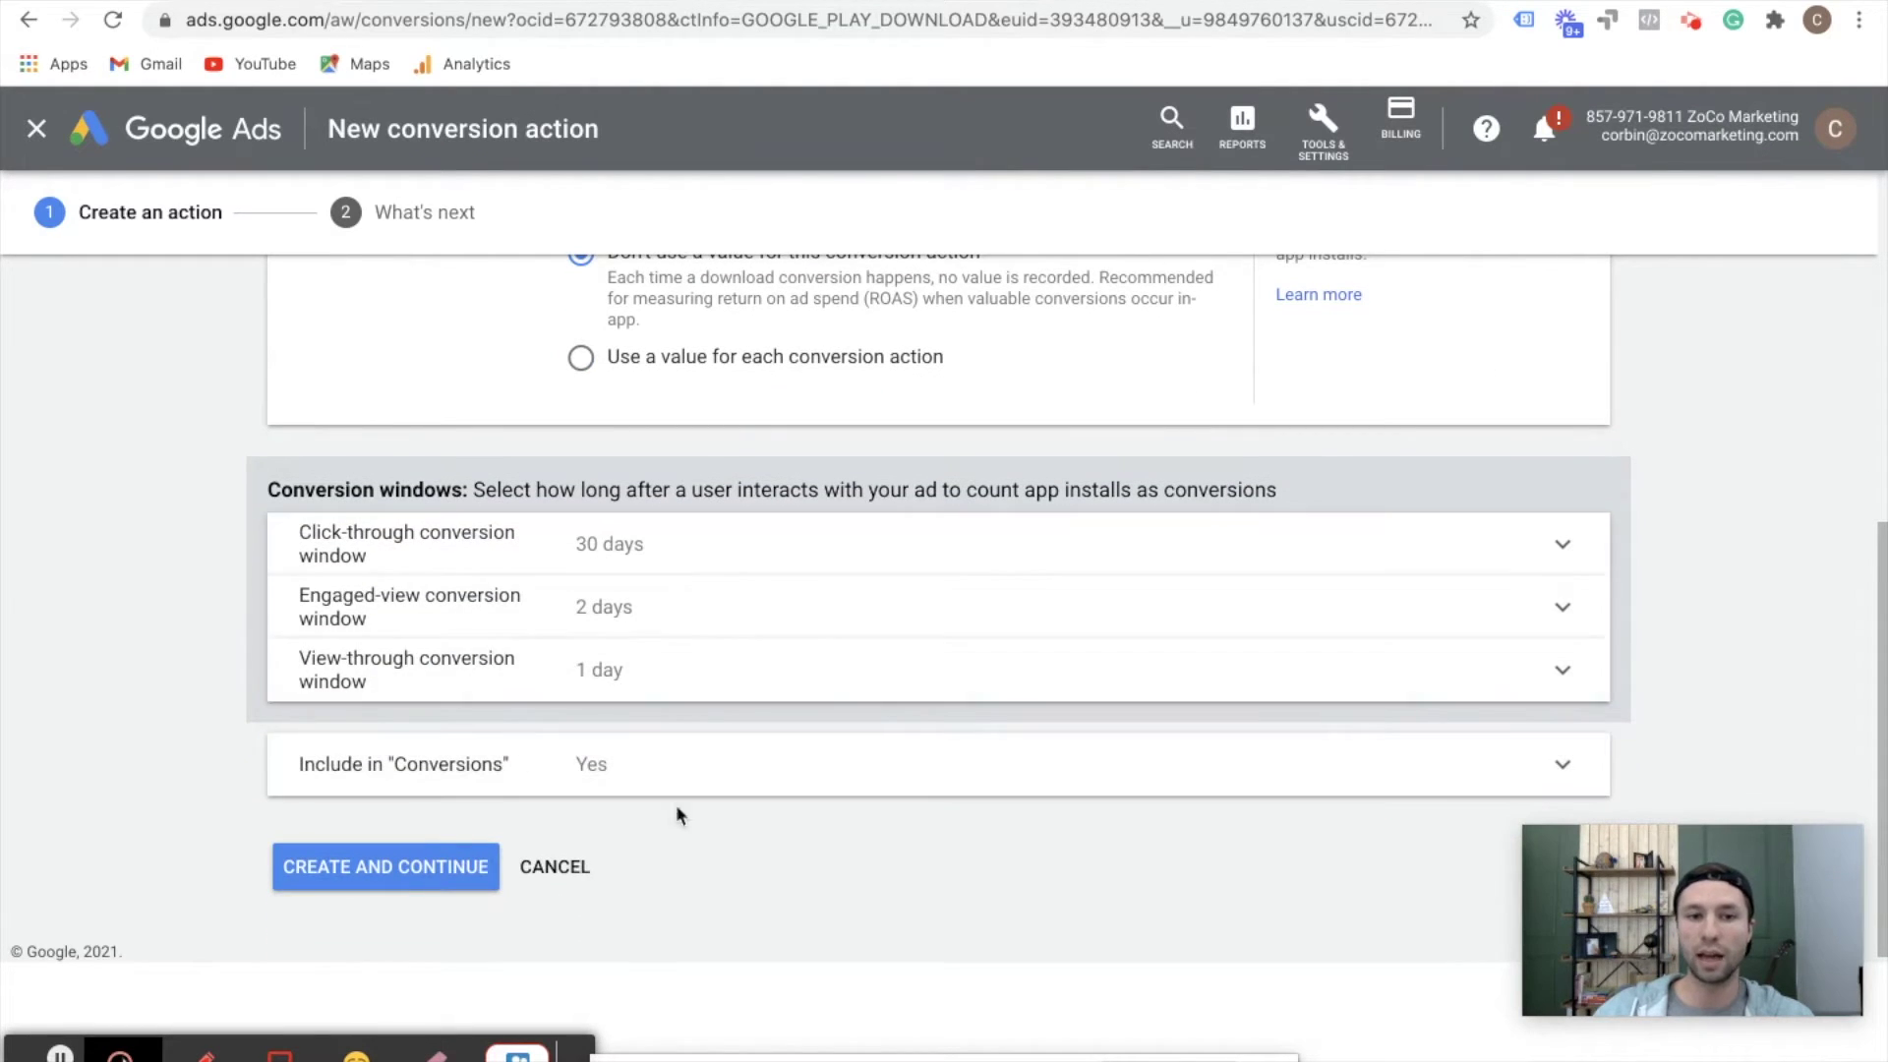
scroll(372, 883, down, 1)
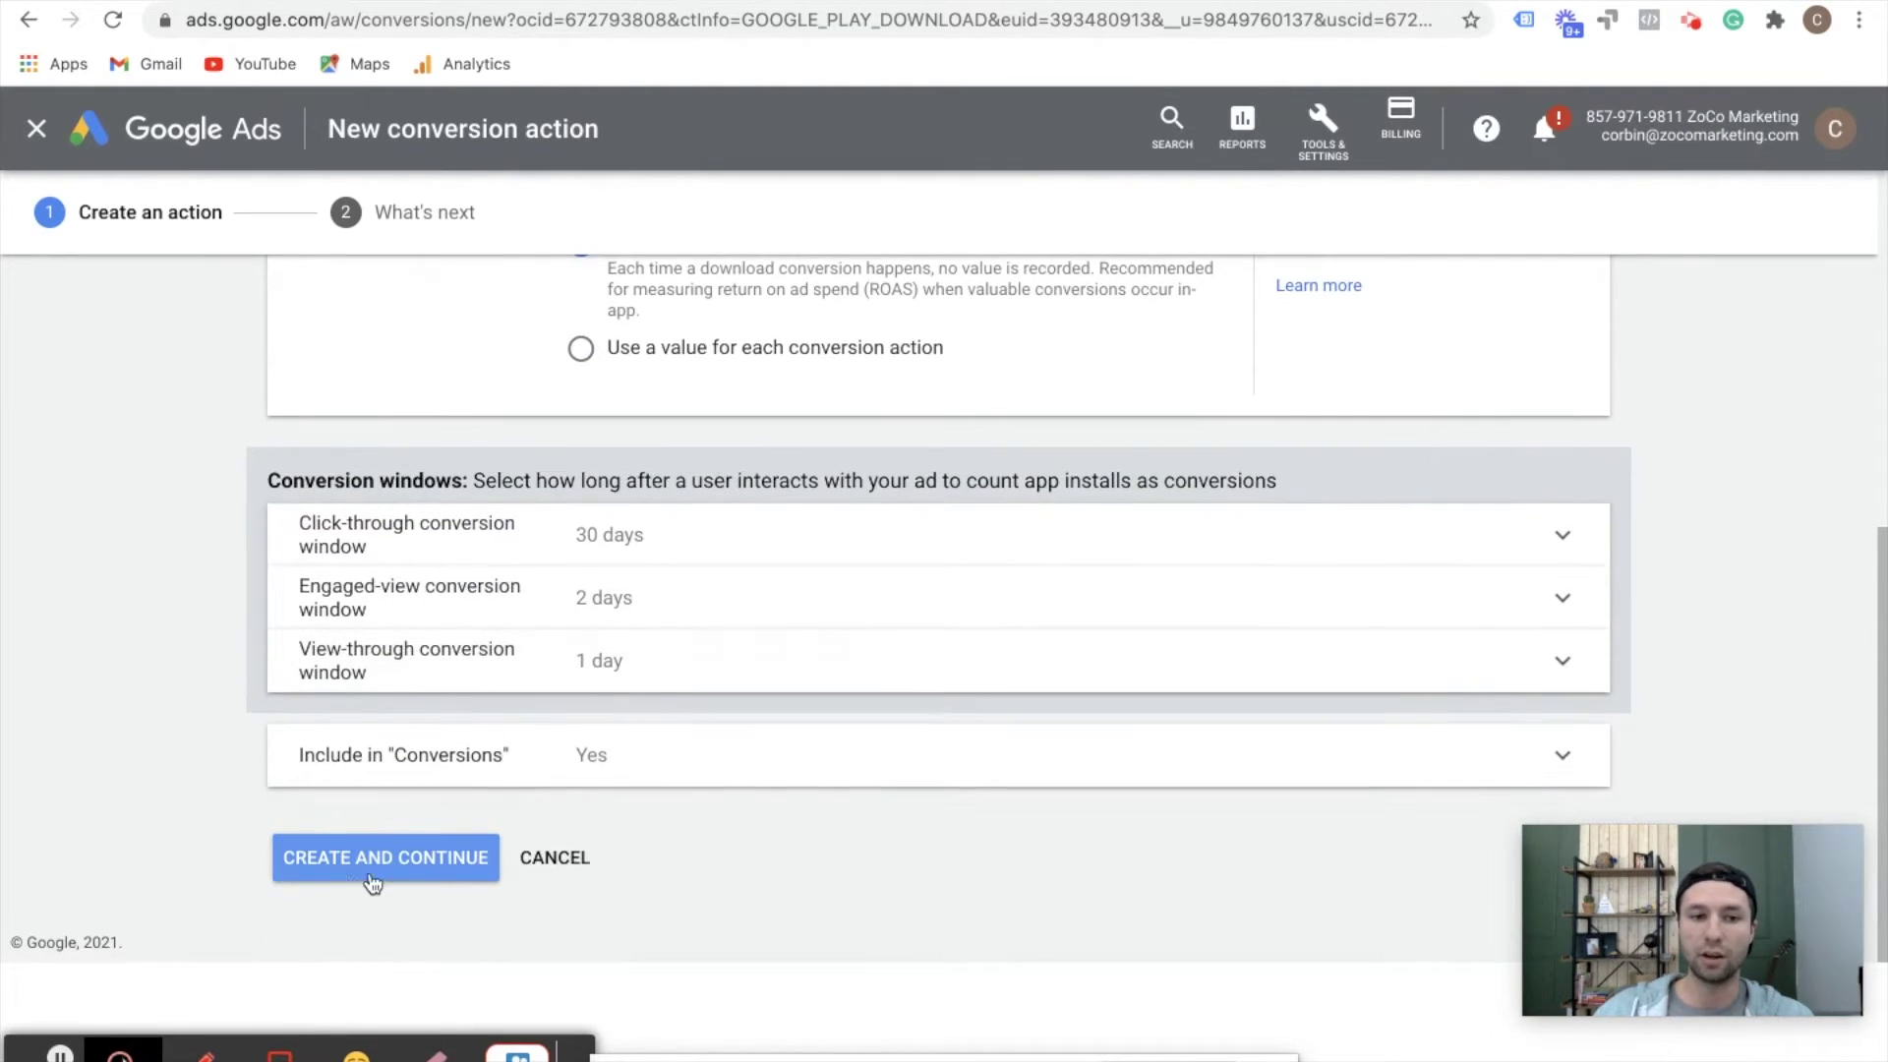
click(422, 864)
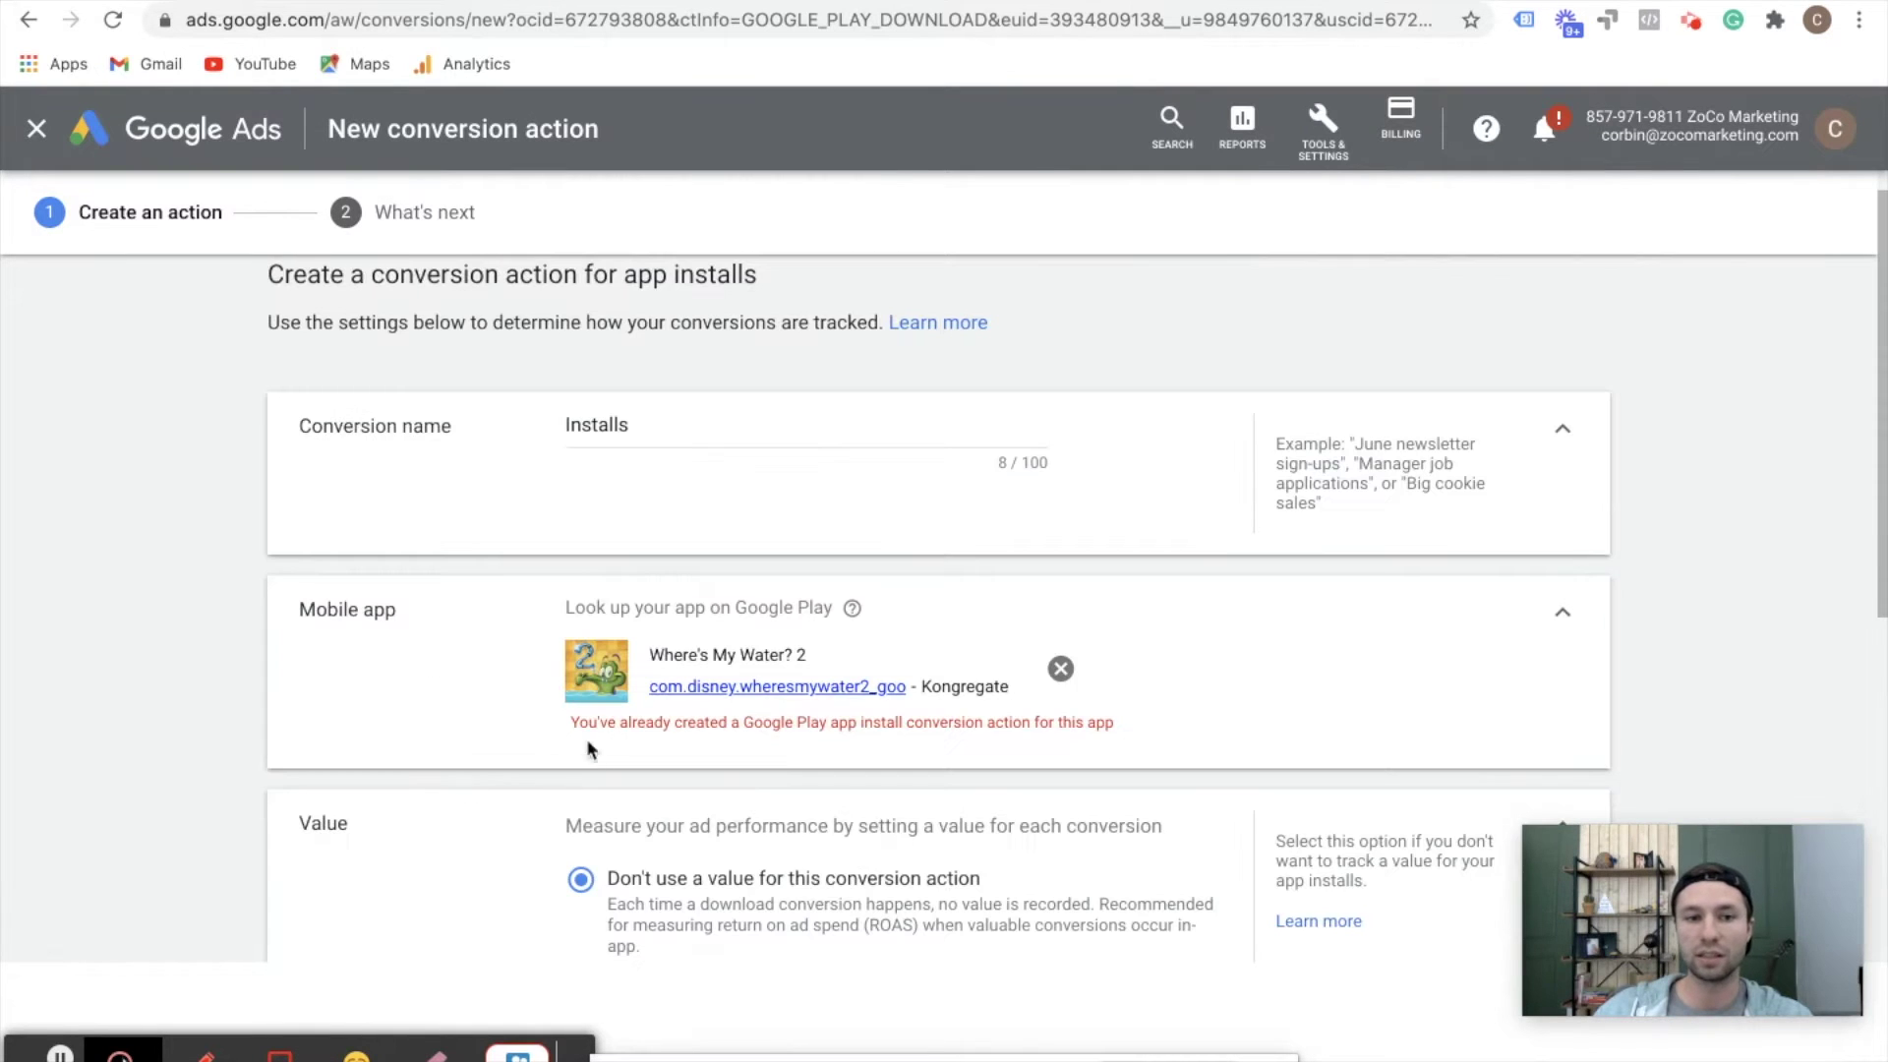
scroll(824, 676, down, 1)
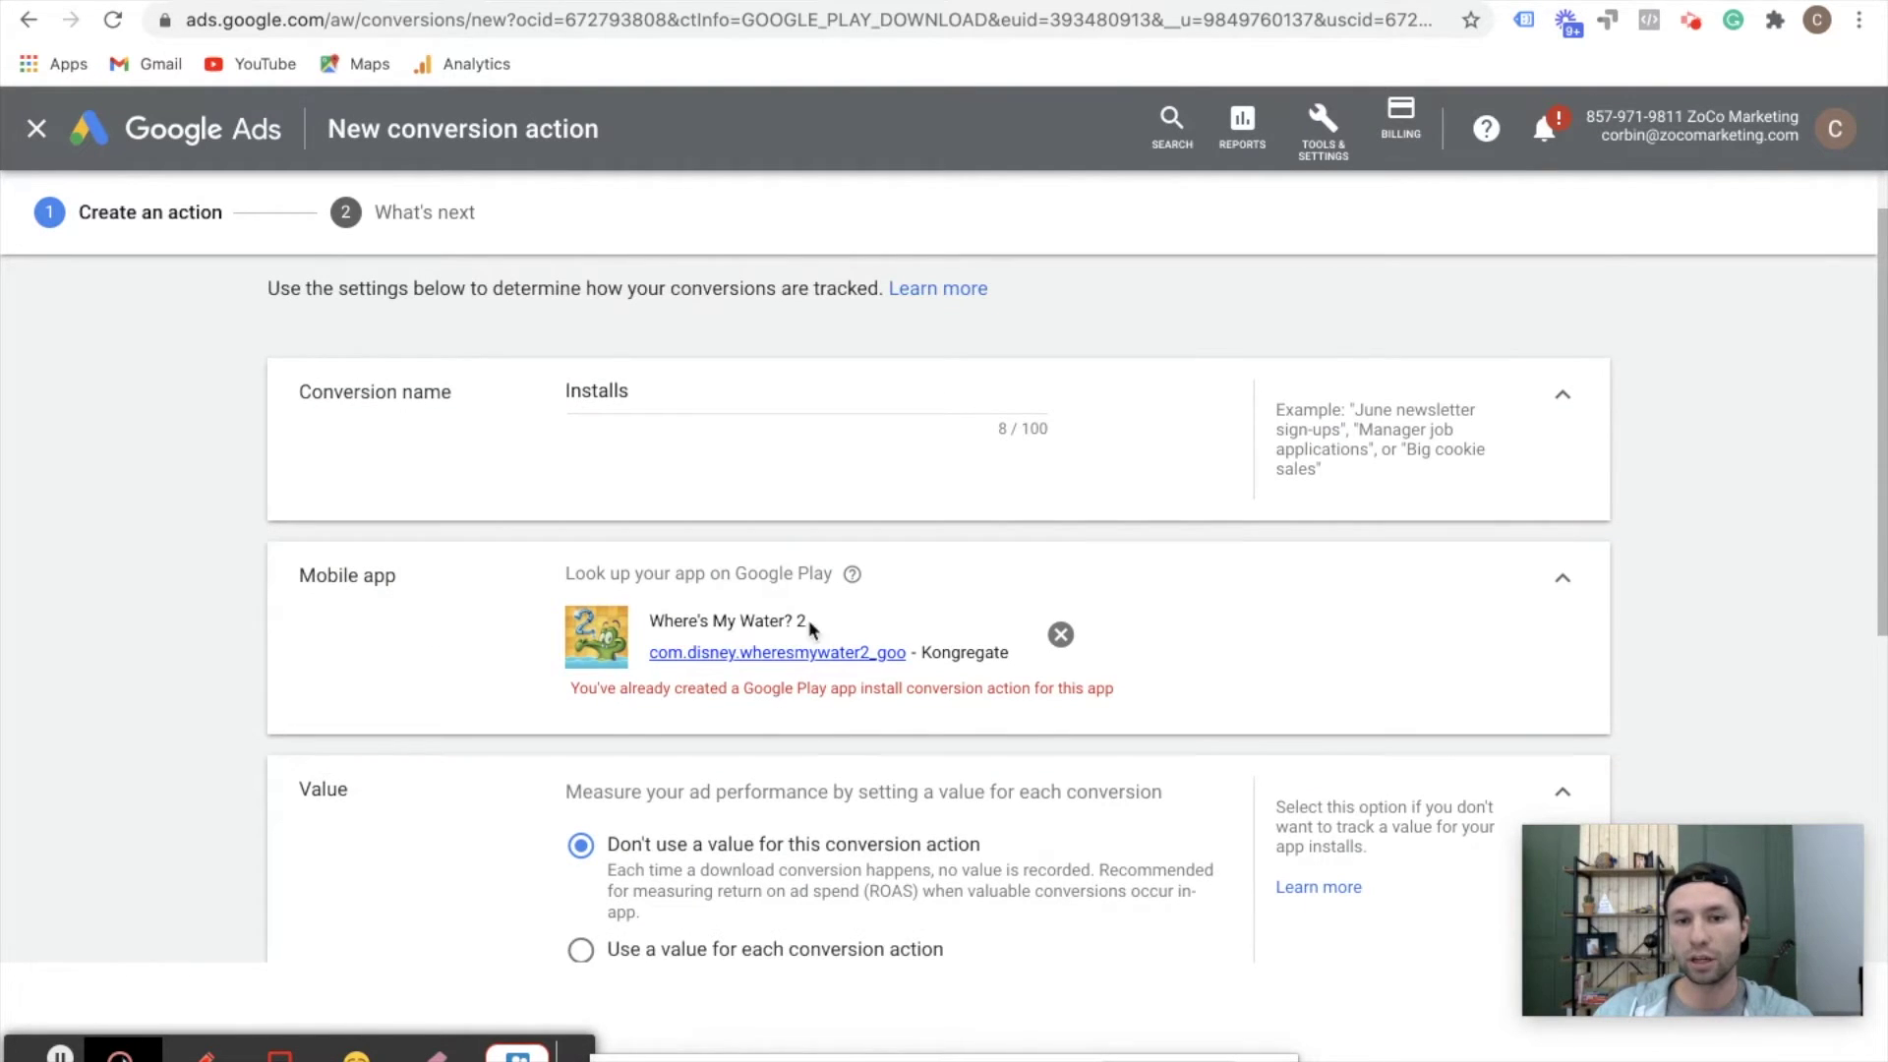
scroll(988, 616, down, 2)
scroll(845, 551, down, 2)
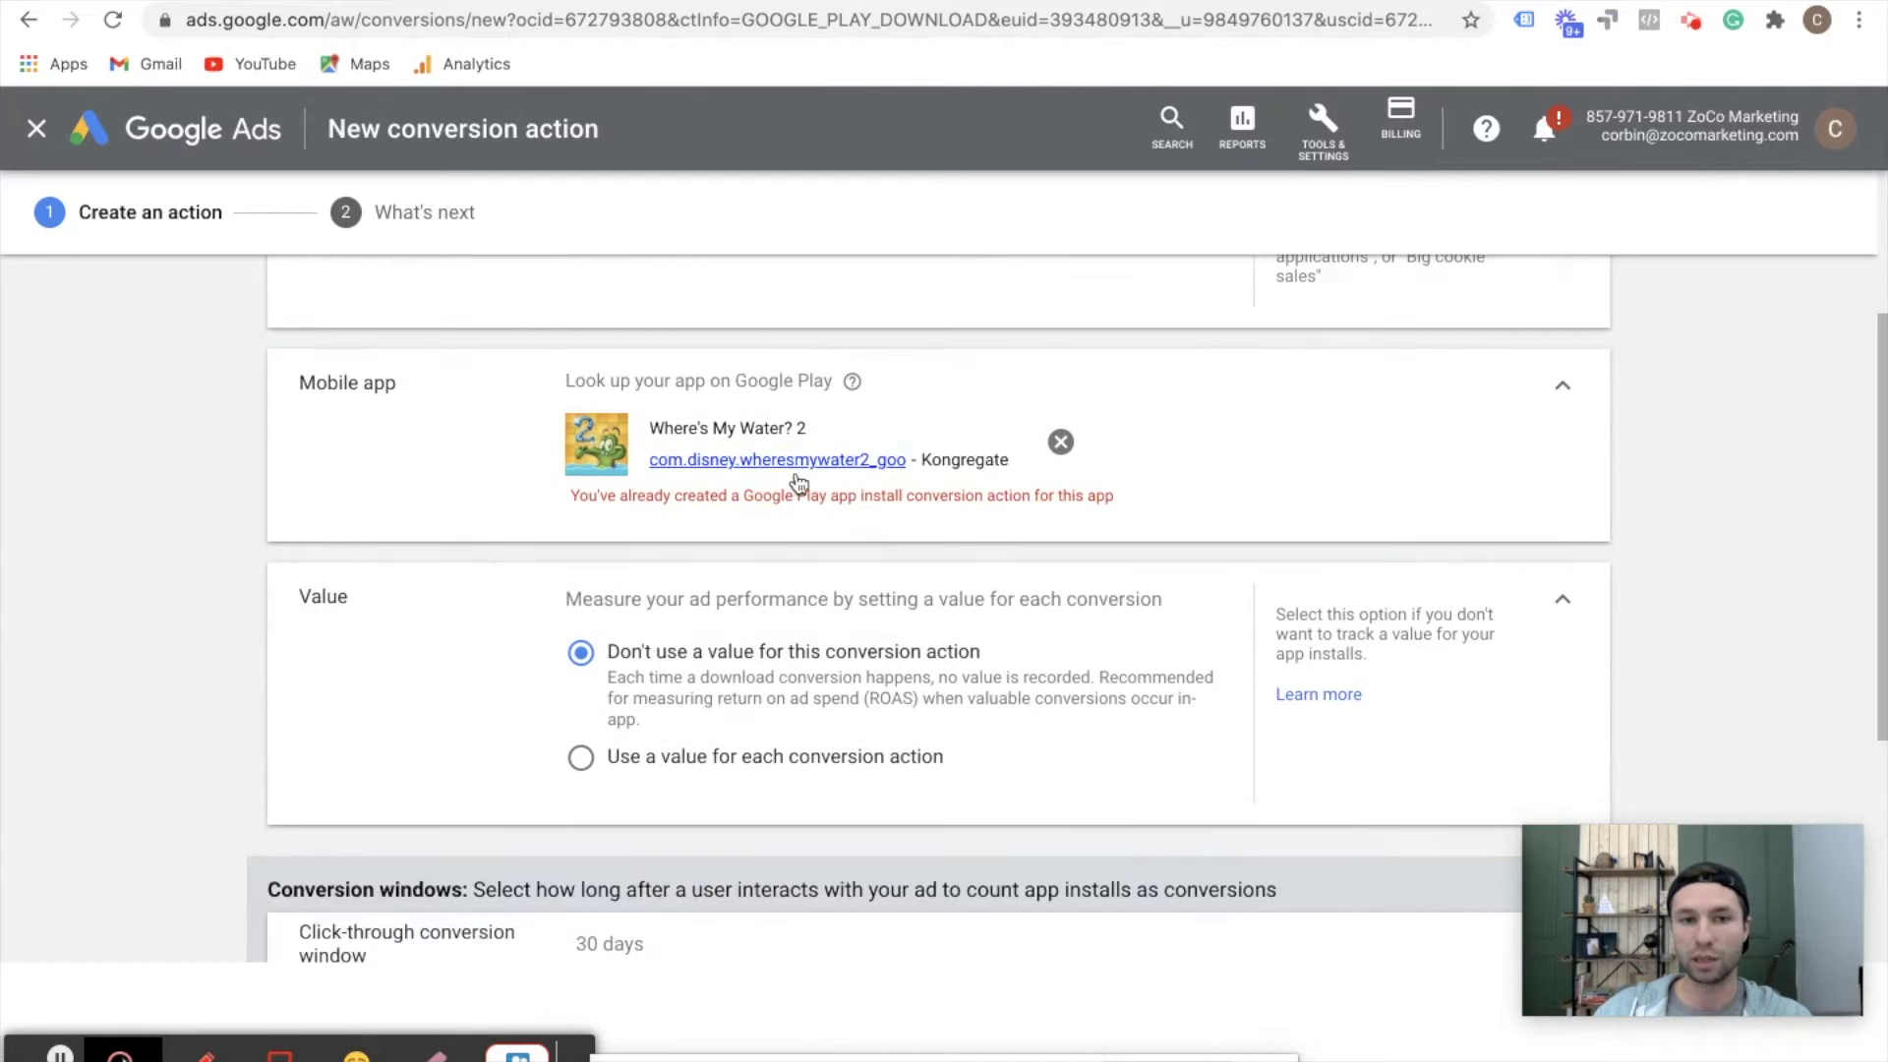
scroll(977, 496, up, 5)
click(36, 129)
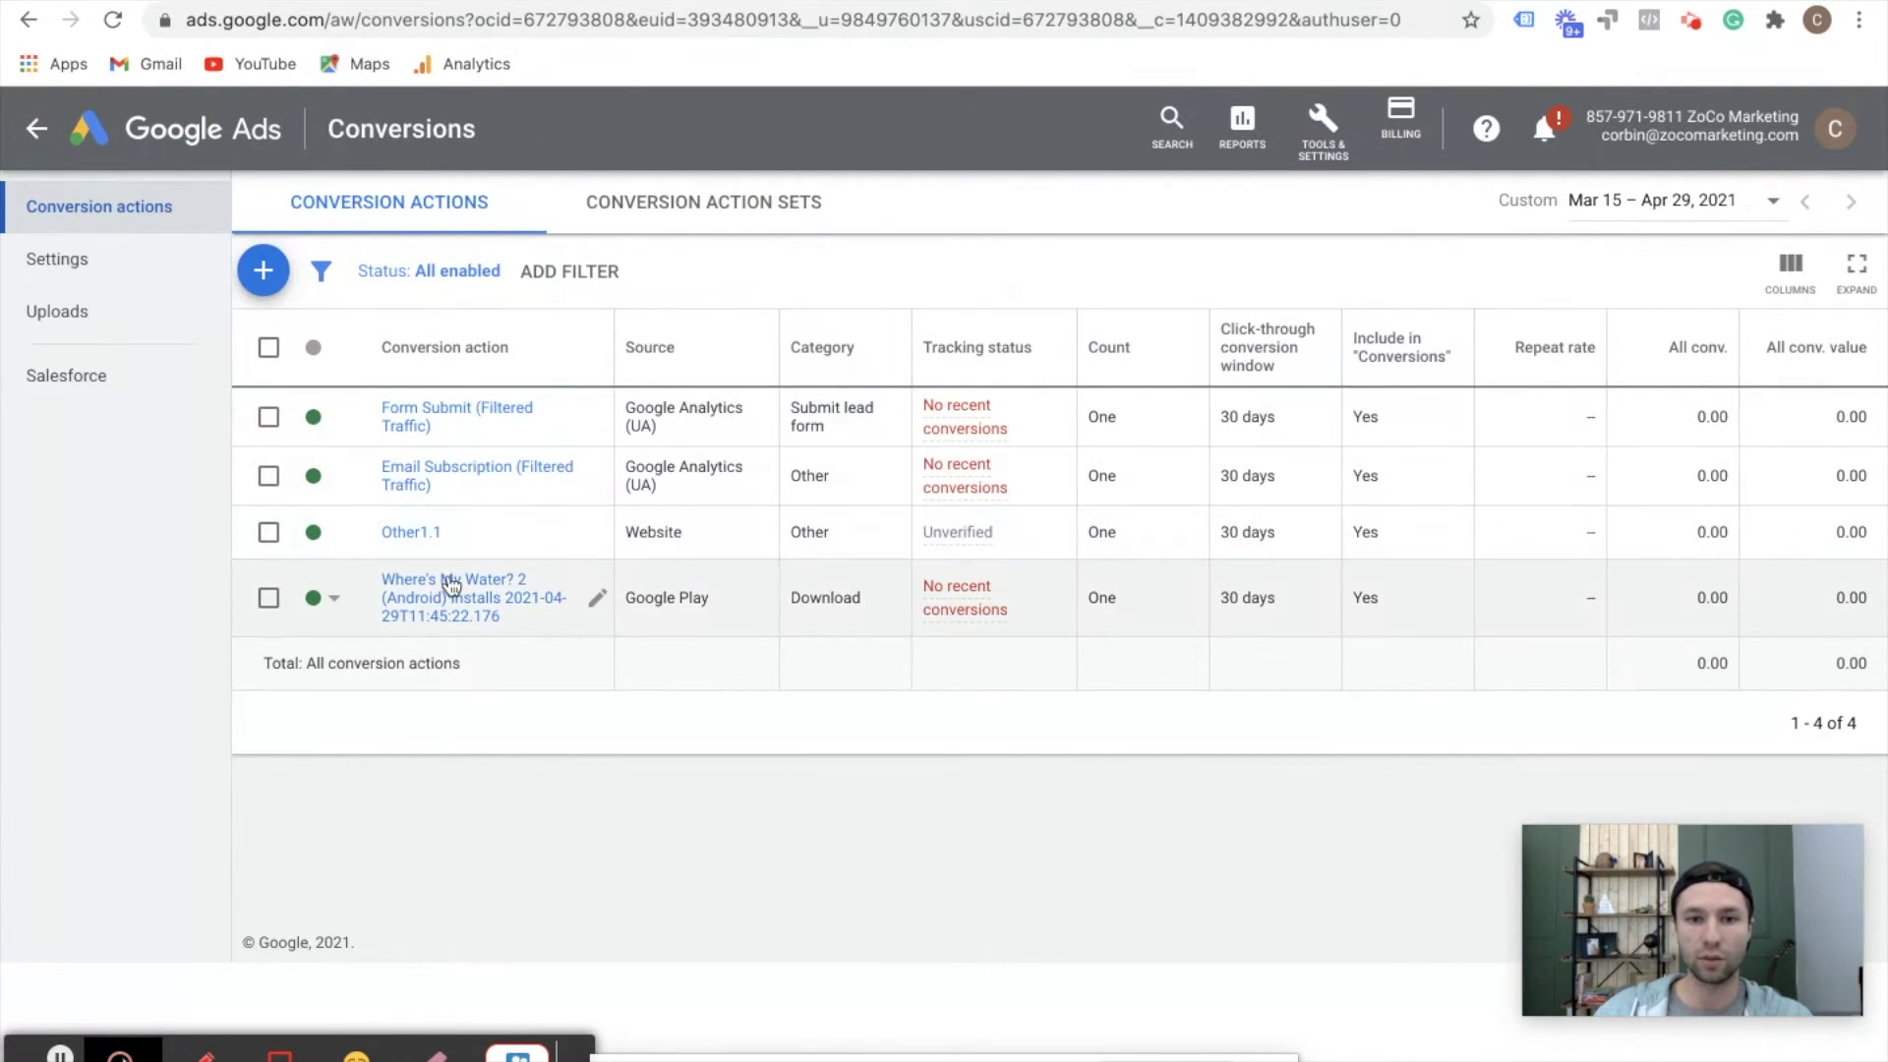
Highlight the existing installs conversion, then return to All campaigns to add a campaign.
mouse_move(354, 579)
mouse_down()
mouse_move(527, 623)
mouse_move(577, 667)
mouse_up()
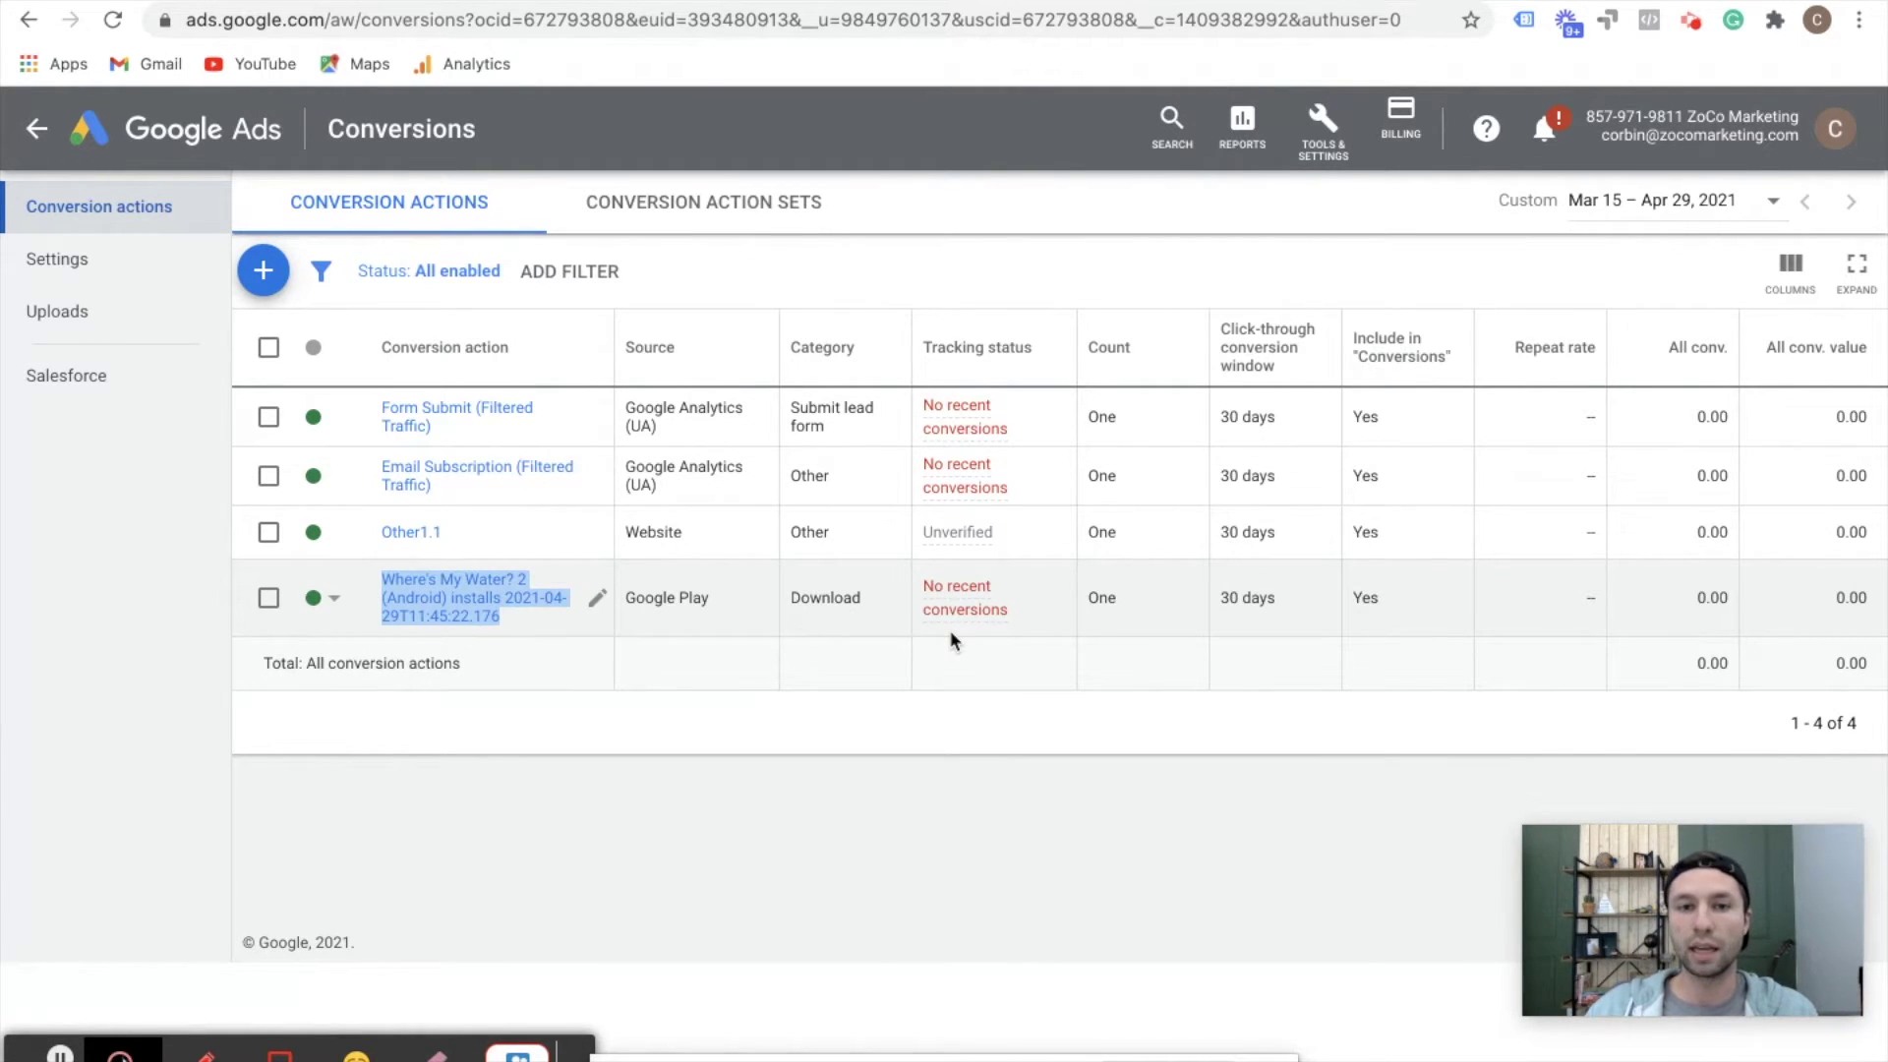
click(37, 143)
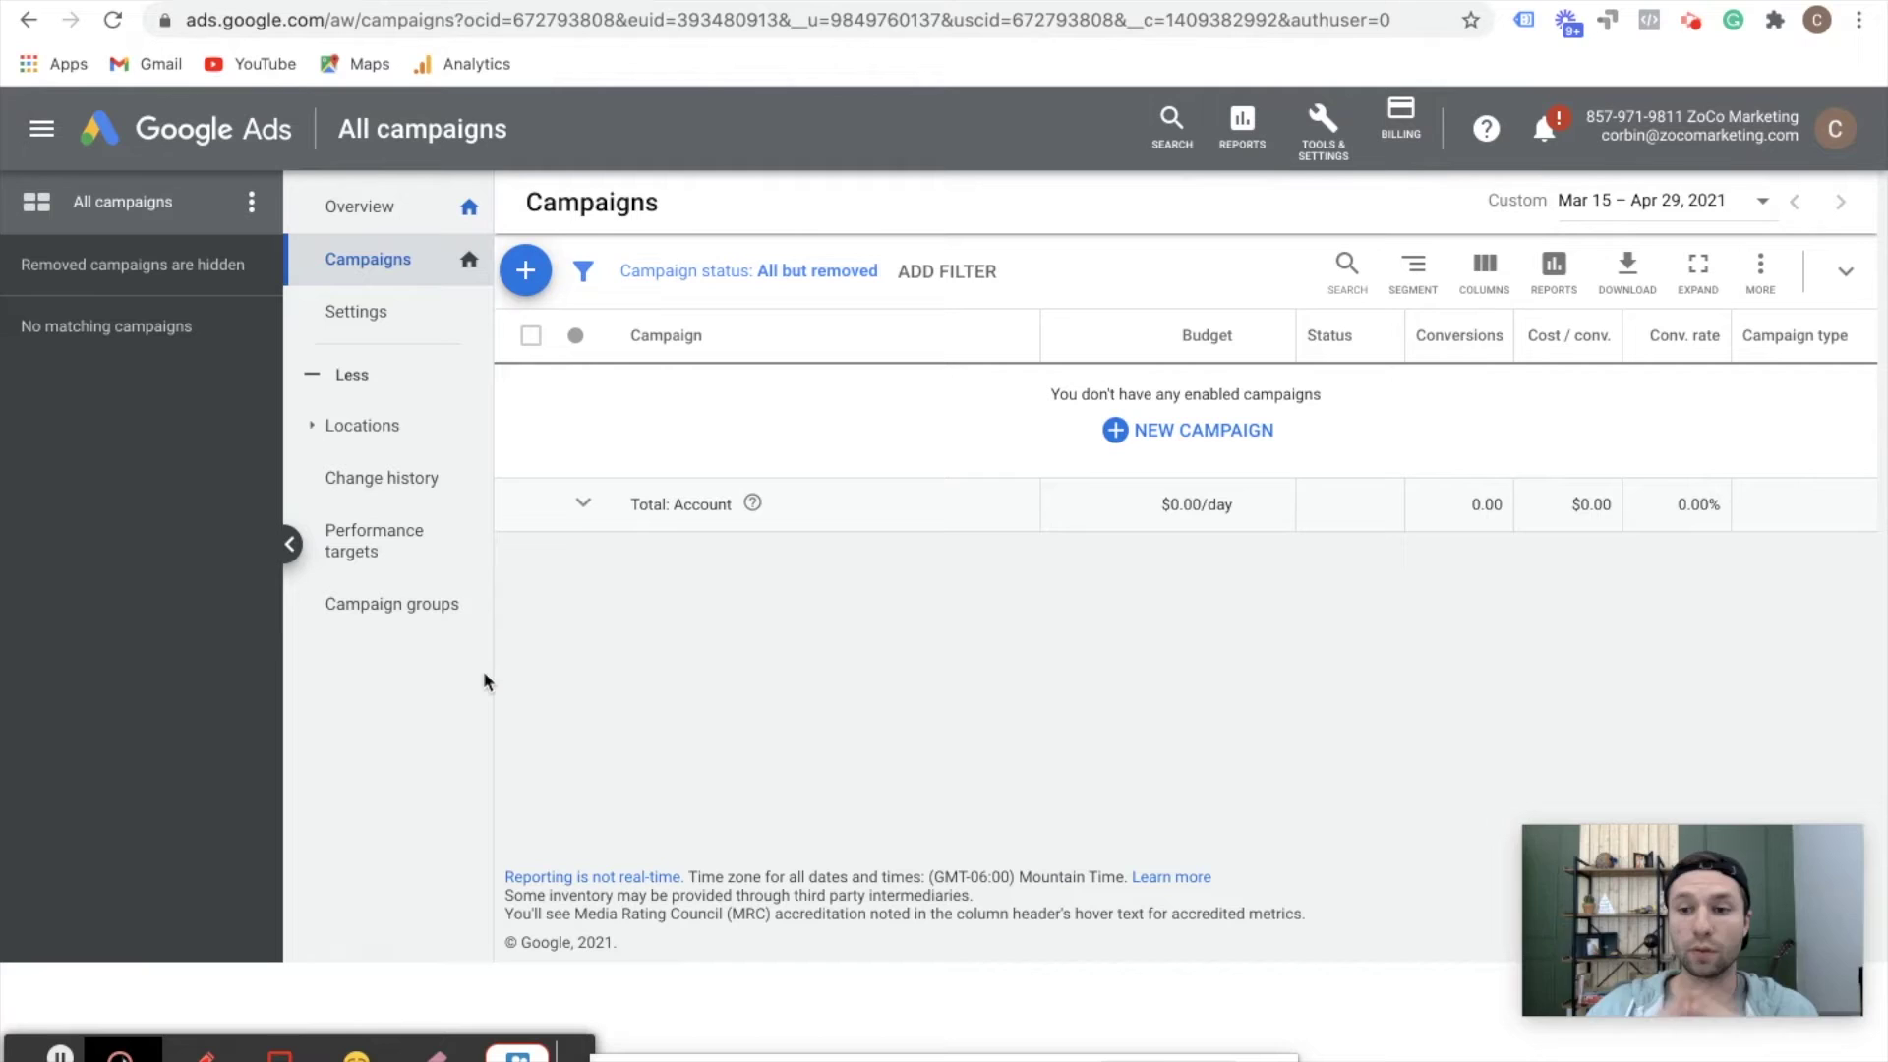
click(531, 282)
Start a new campaign with the App promotion goal and App installs type.
click(676, 390)
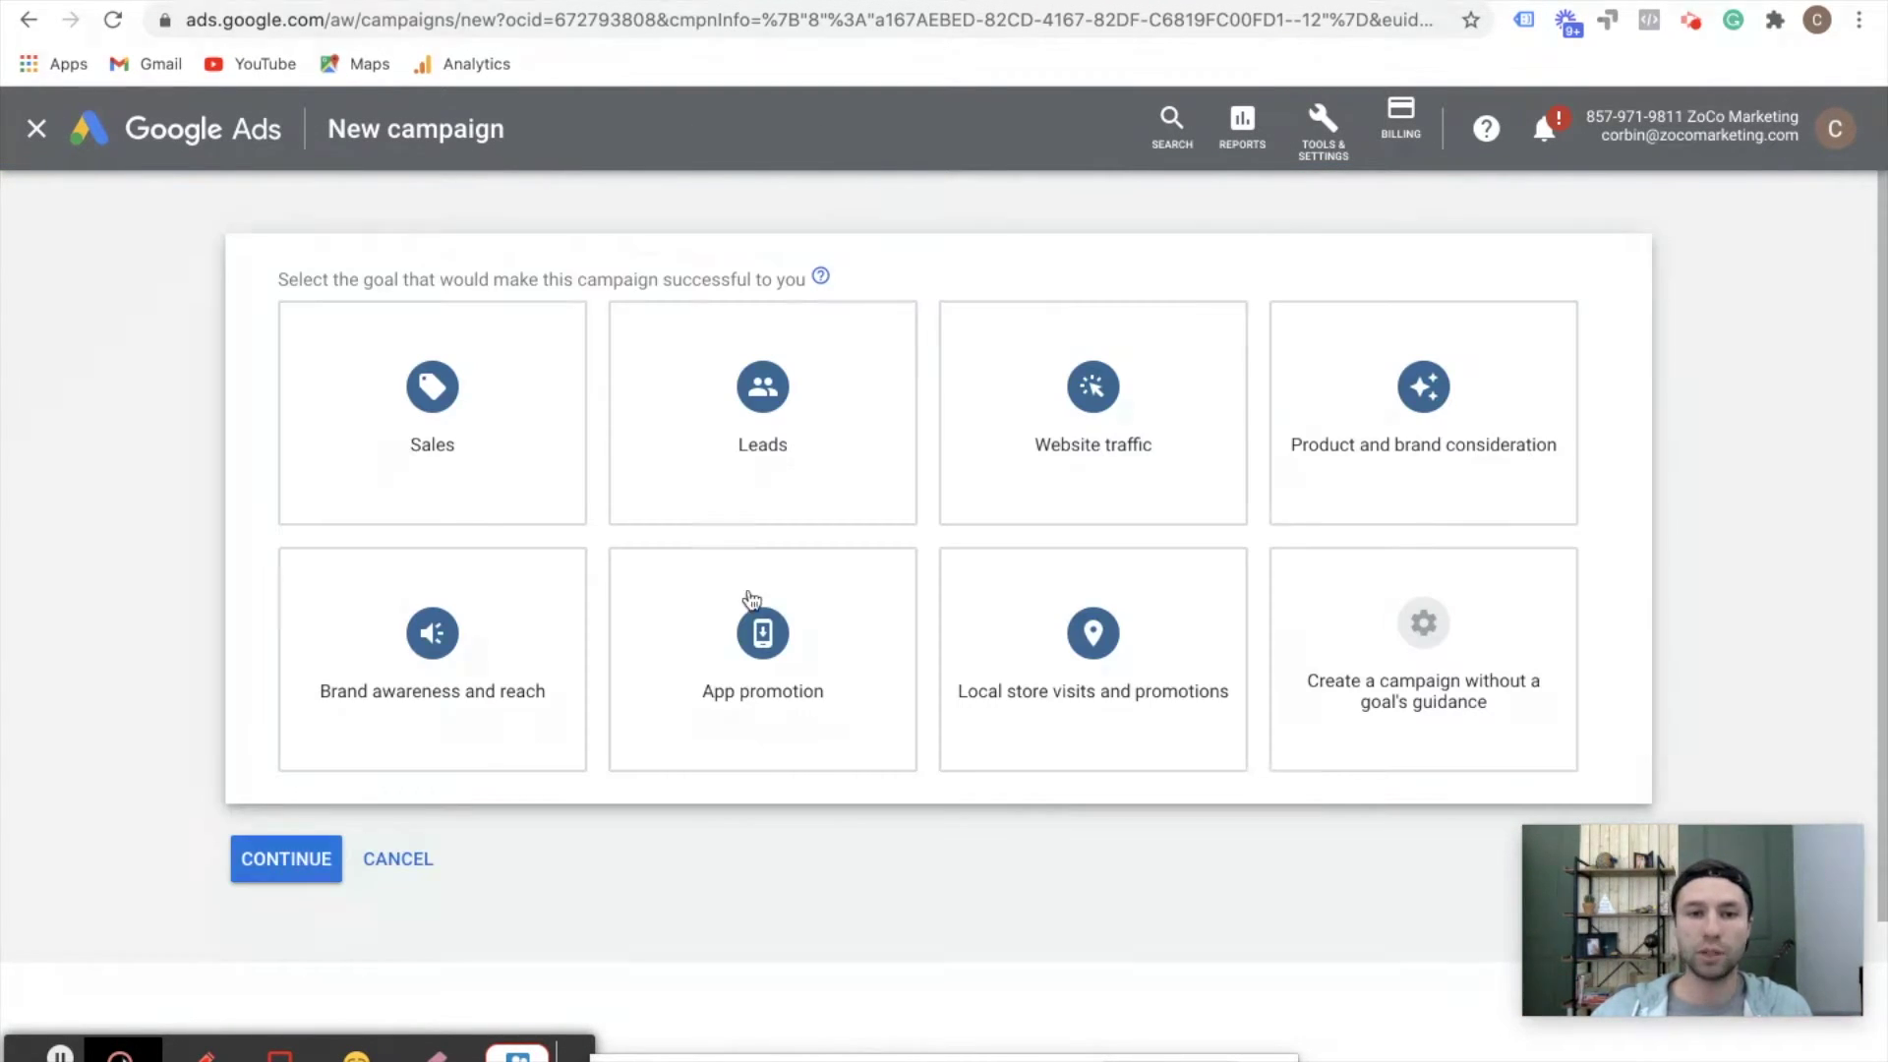
mouse_move(813, 623)
click(799, 619)
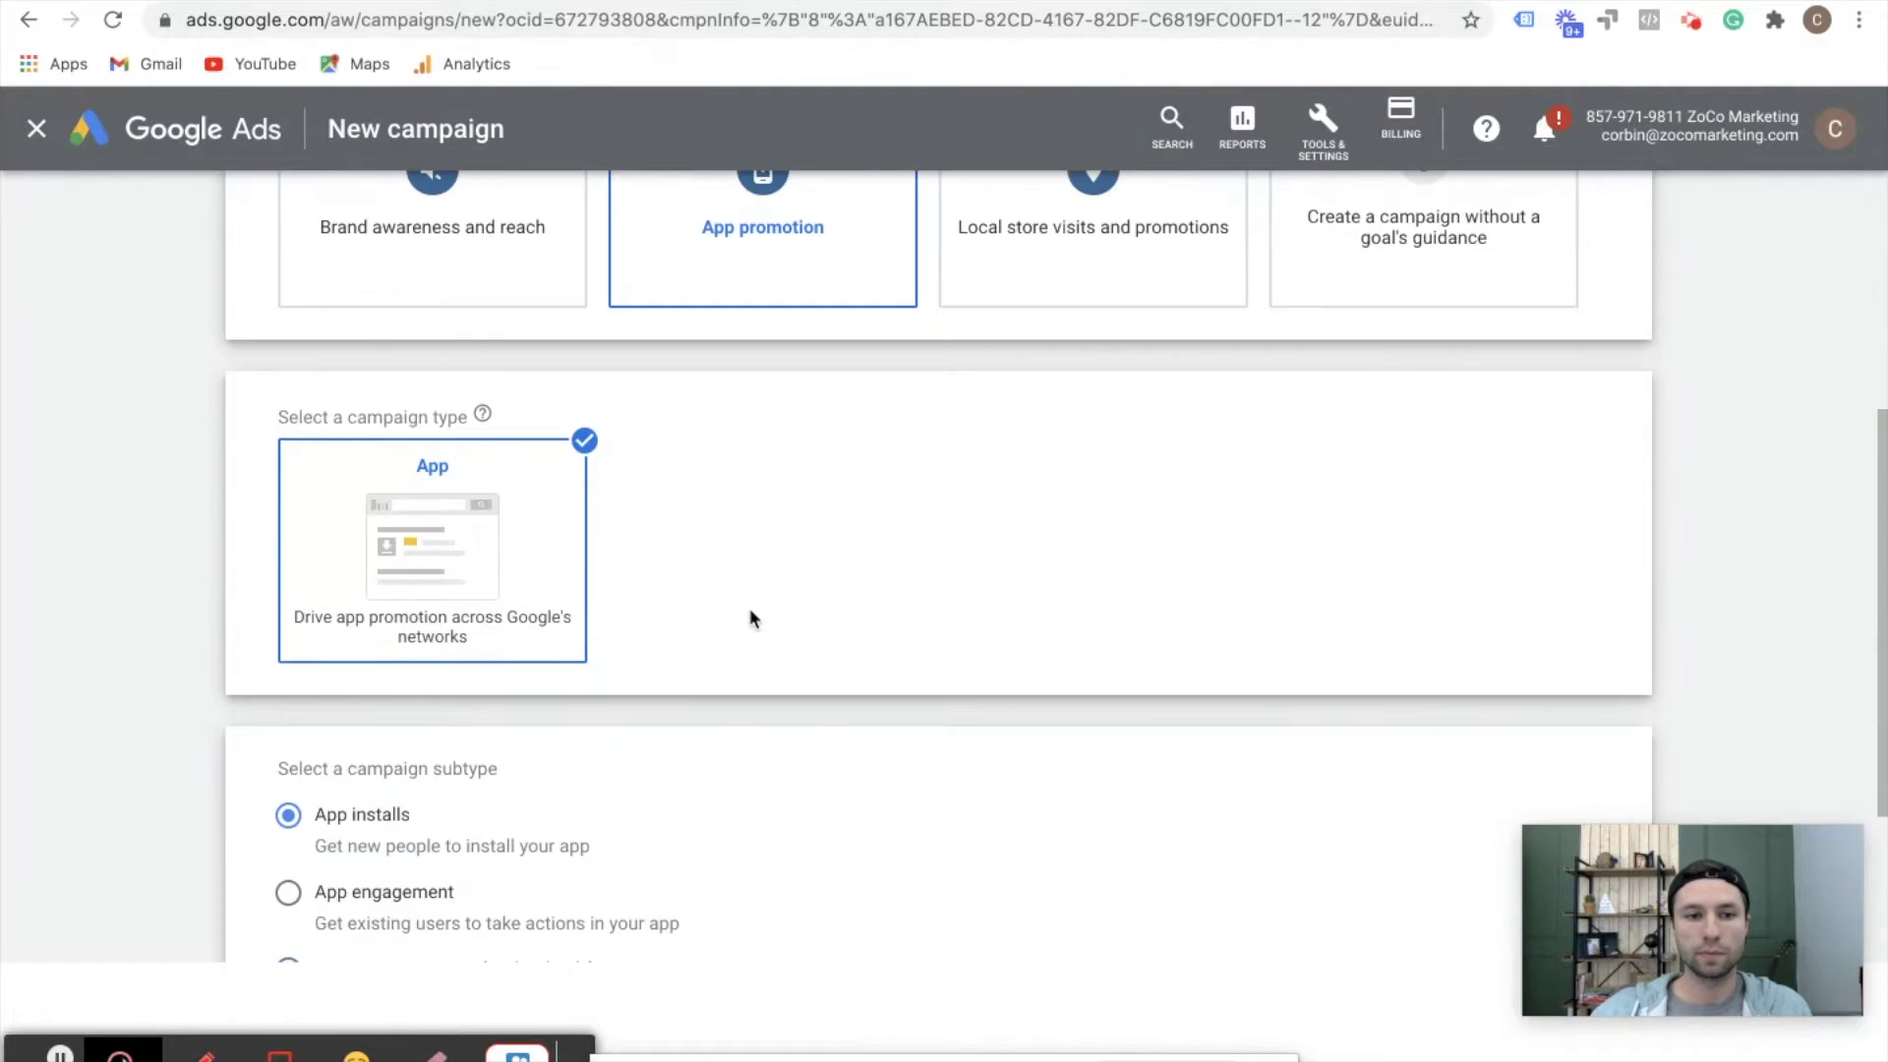
scroll(749, 608, down, 3)
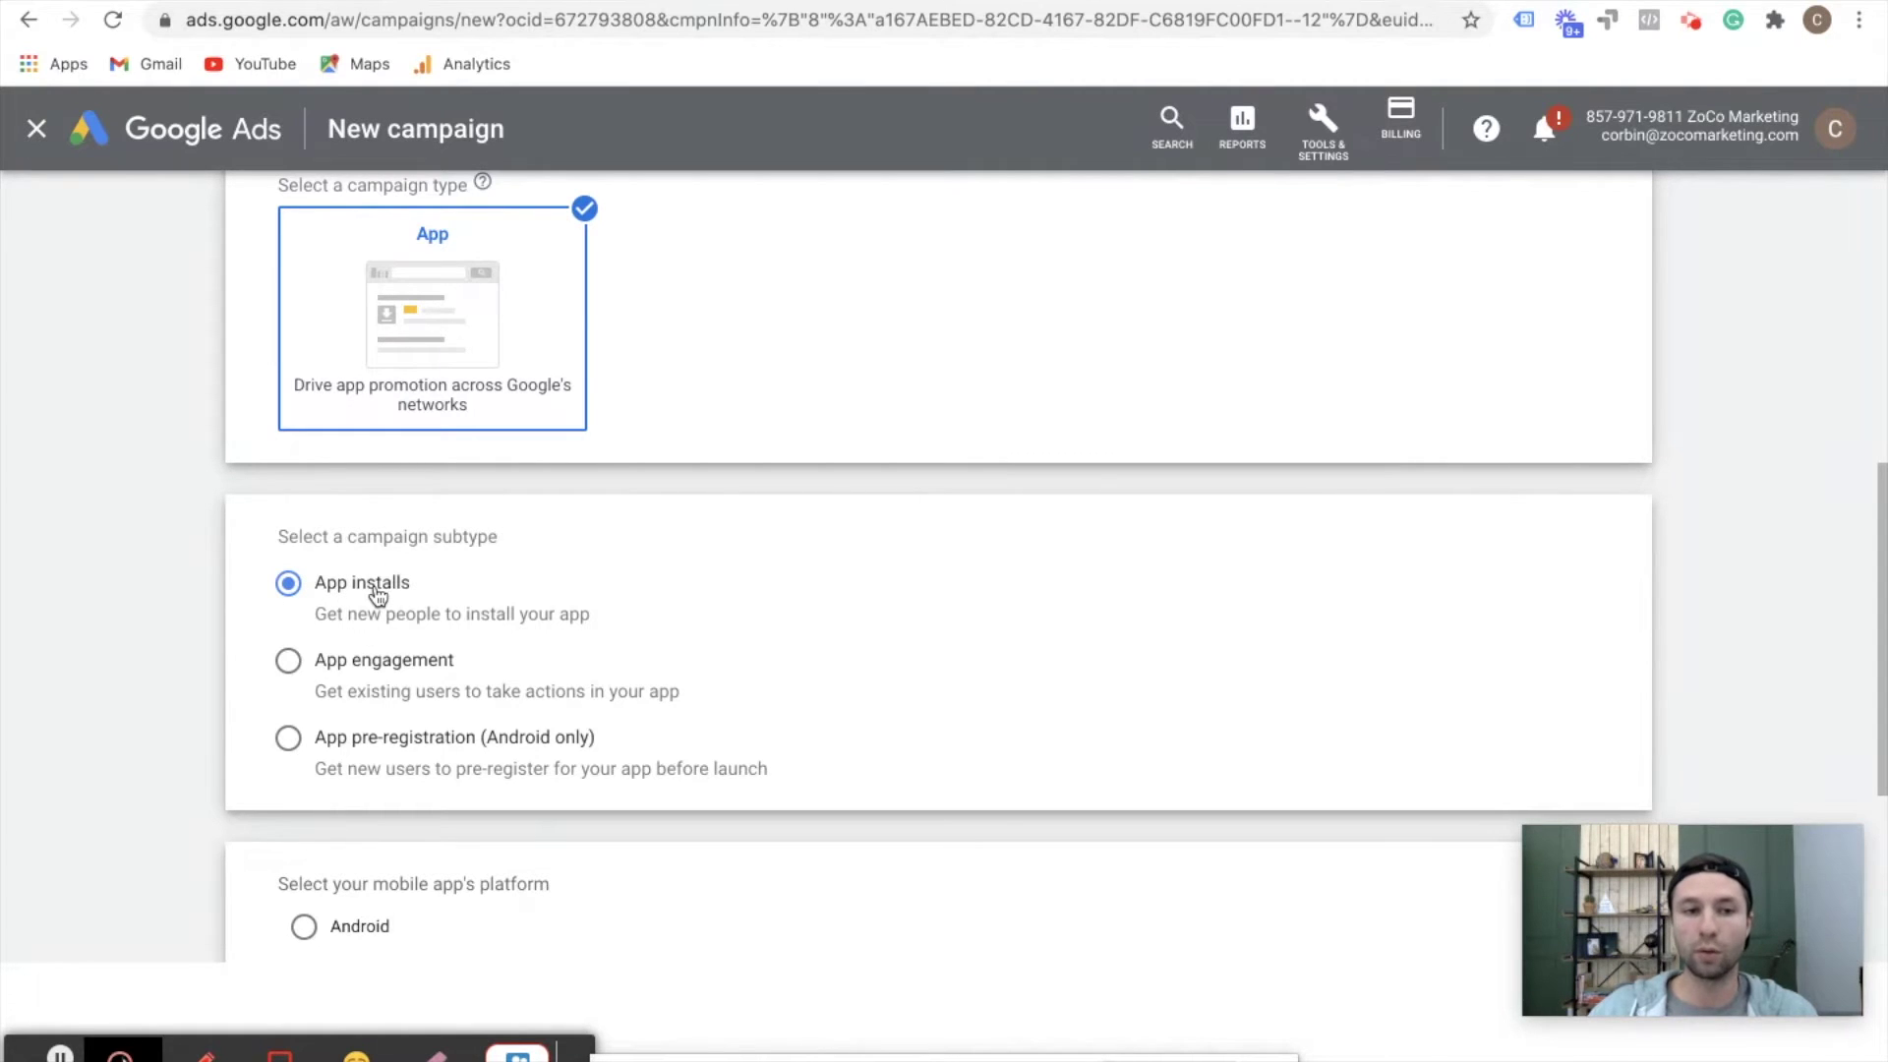
scroll(377, 592, down, 3)
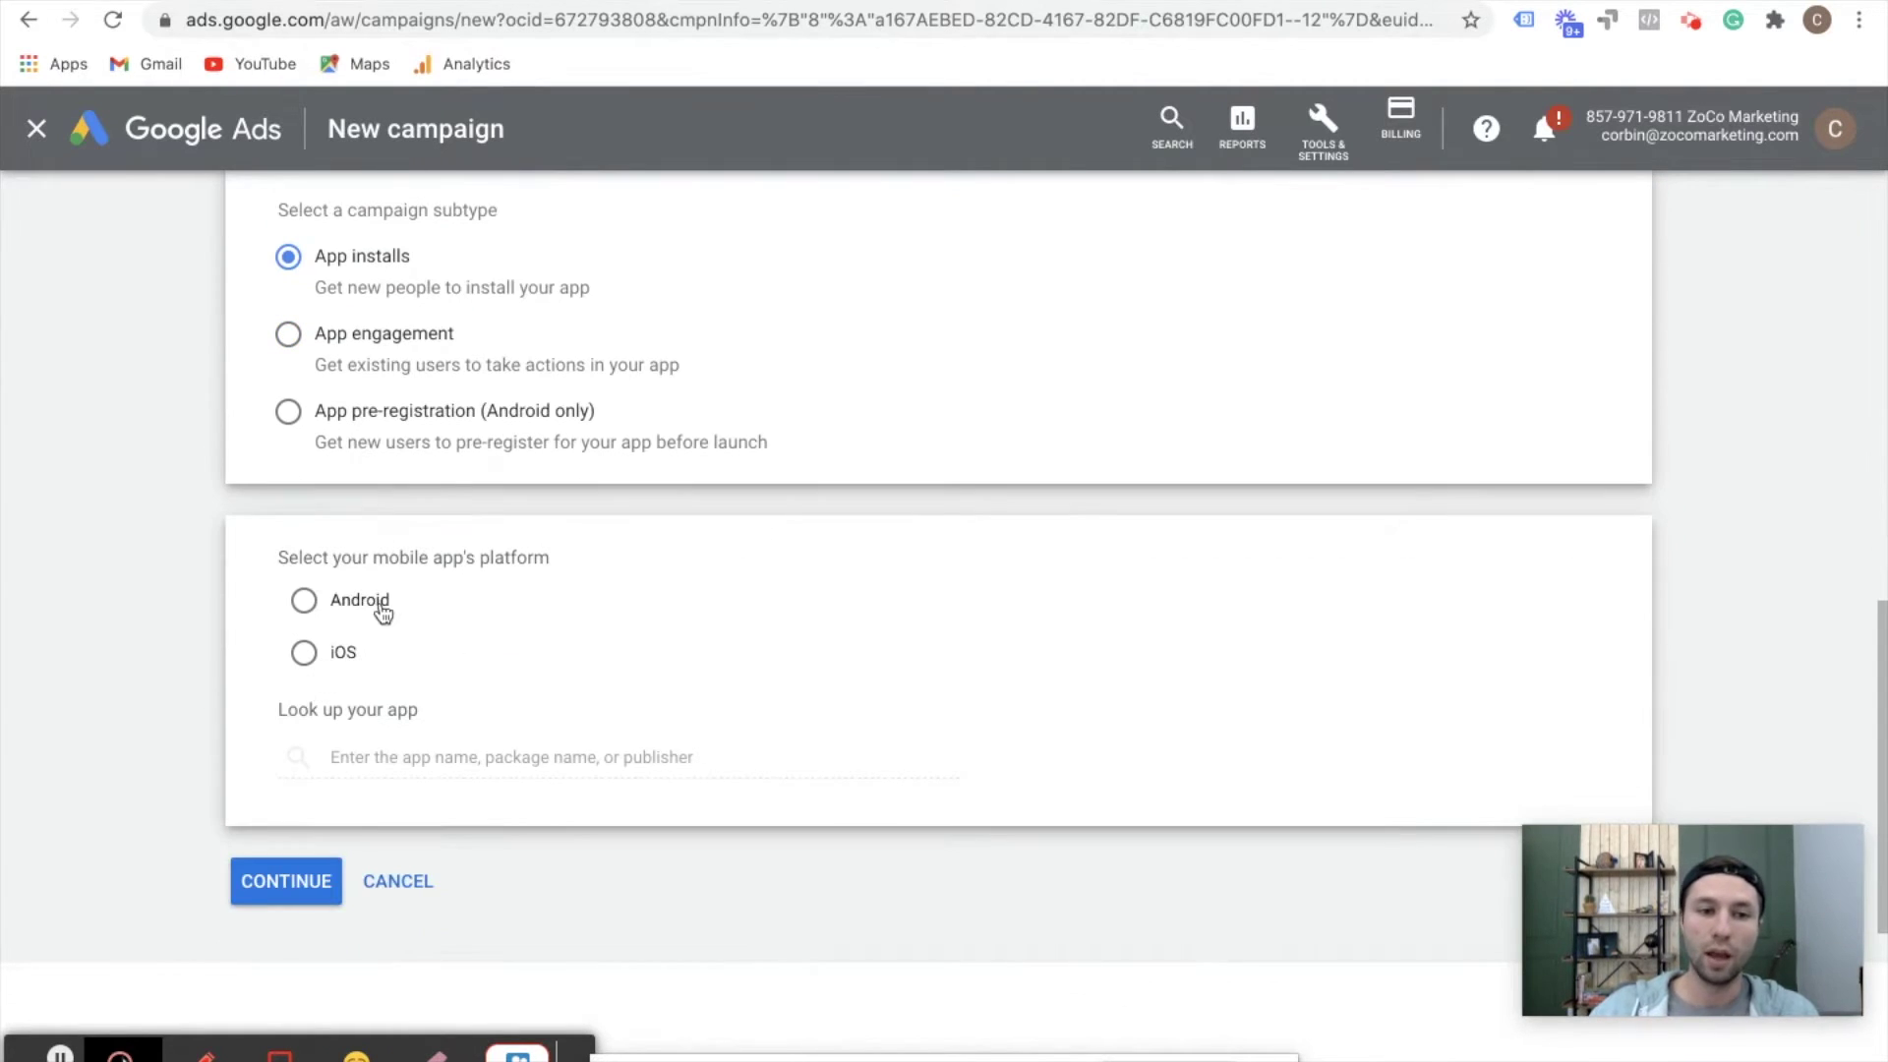
Target Android, select Where's My Water? 2, and continue to campaign settings.
click(304, 602)
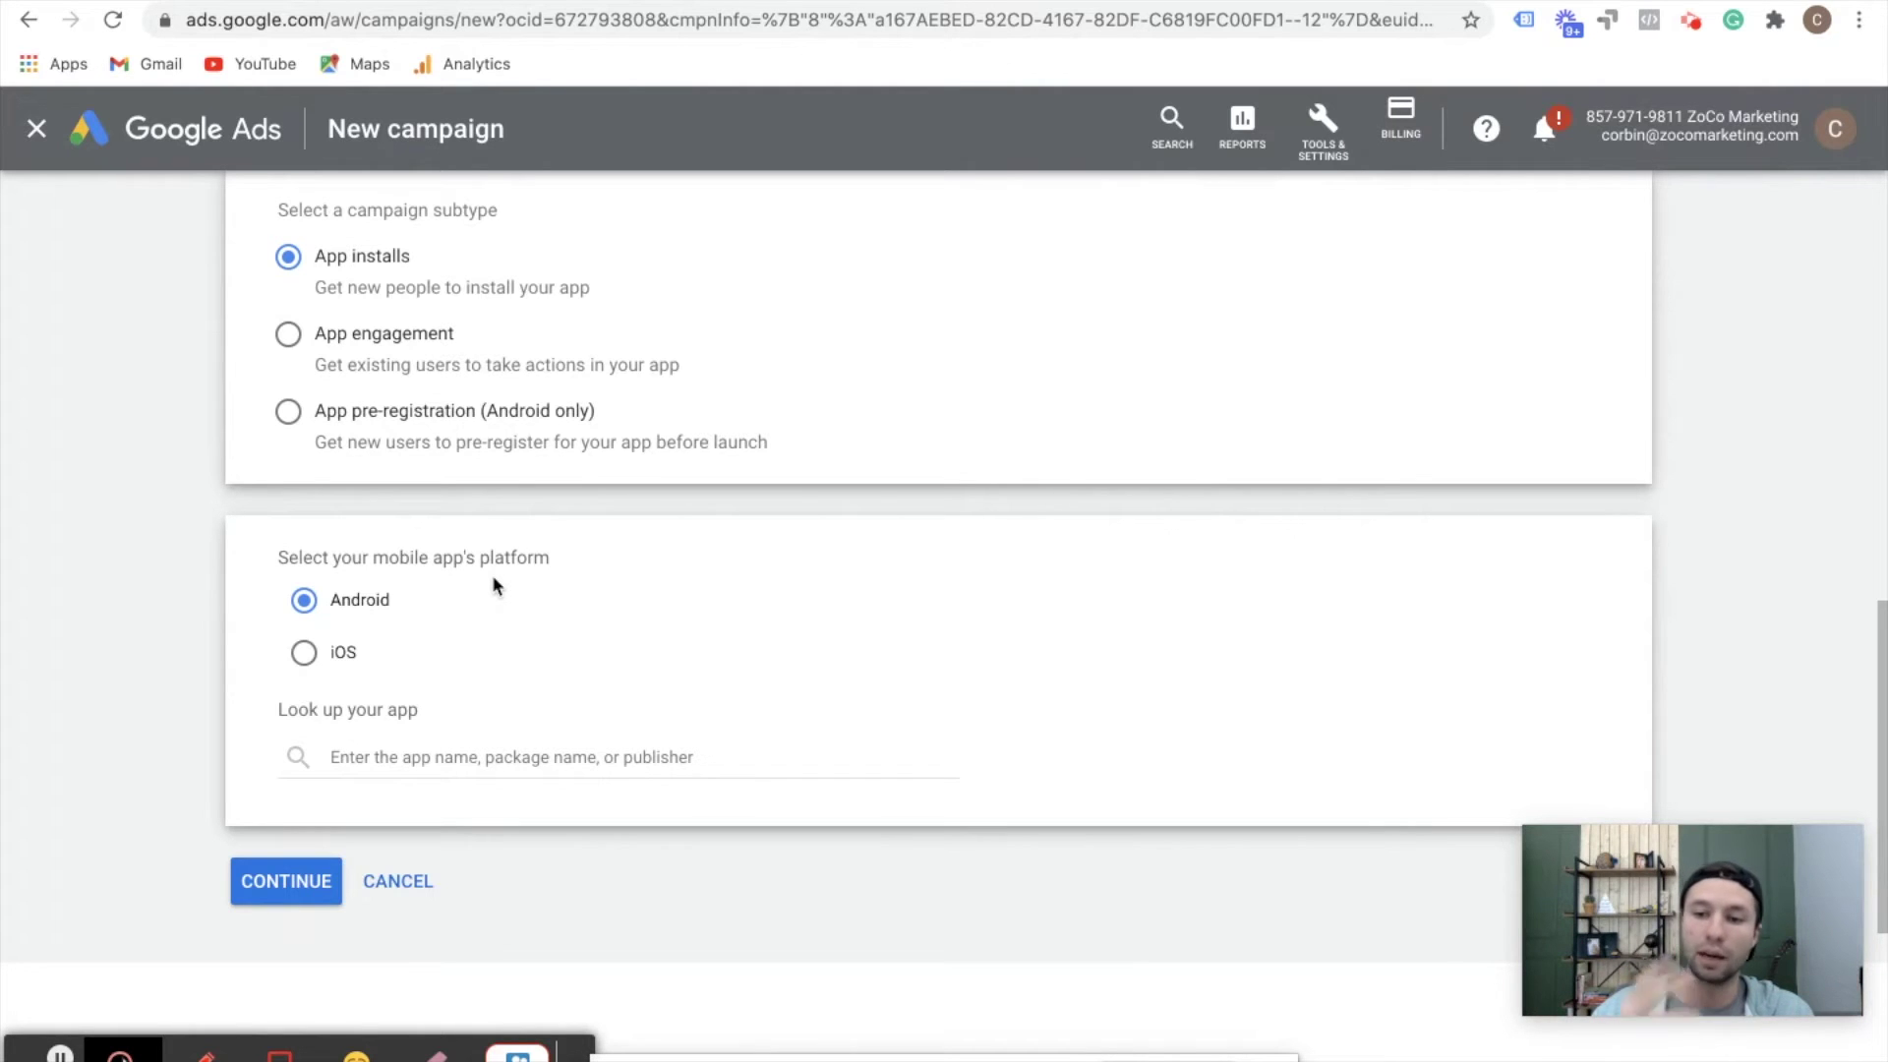
click(382, 753)
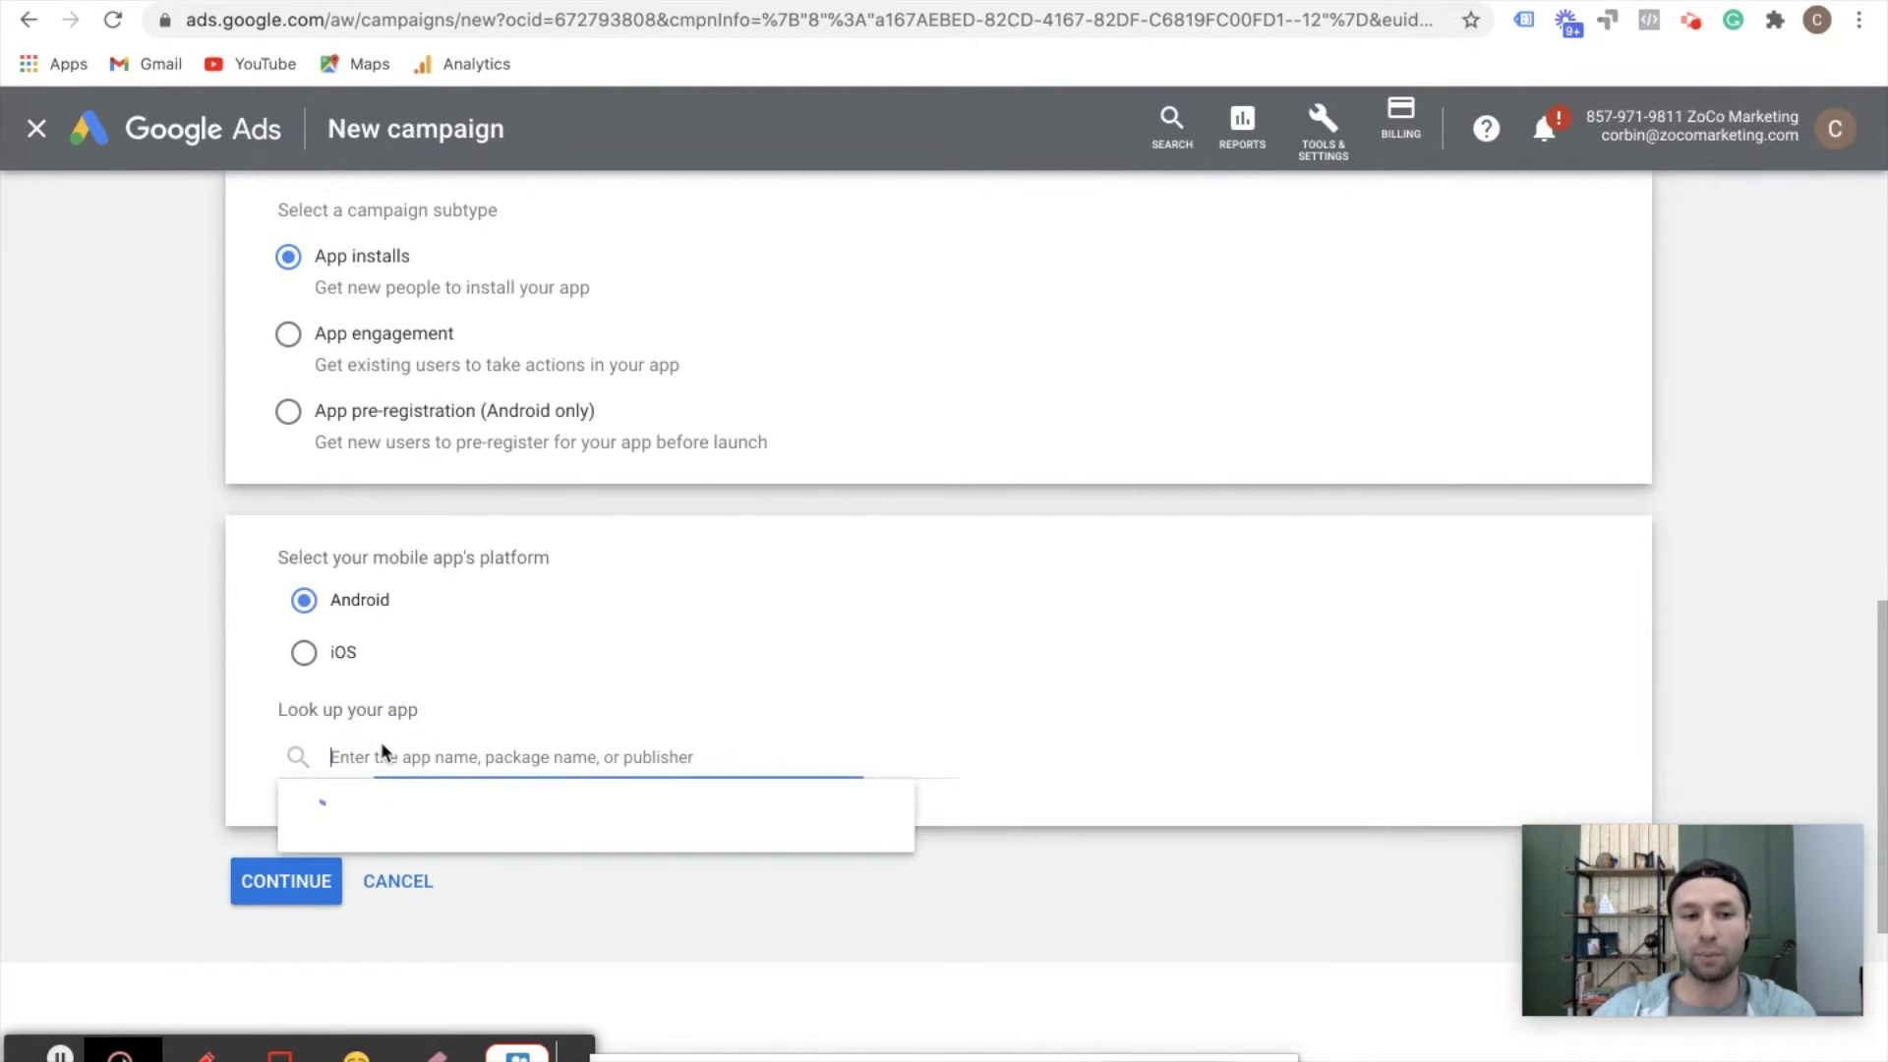
click(421, 875)
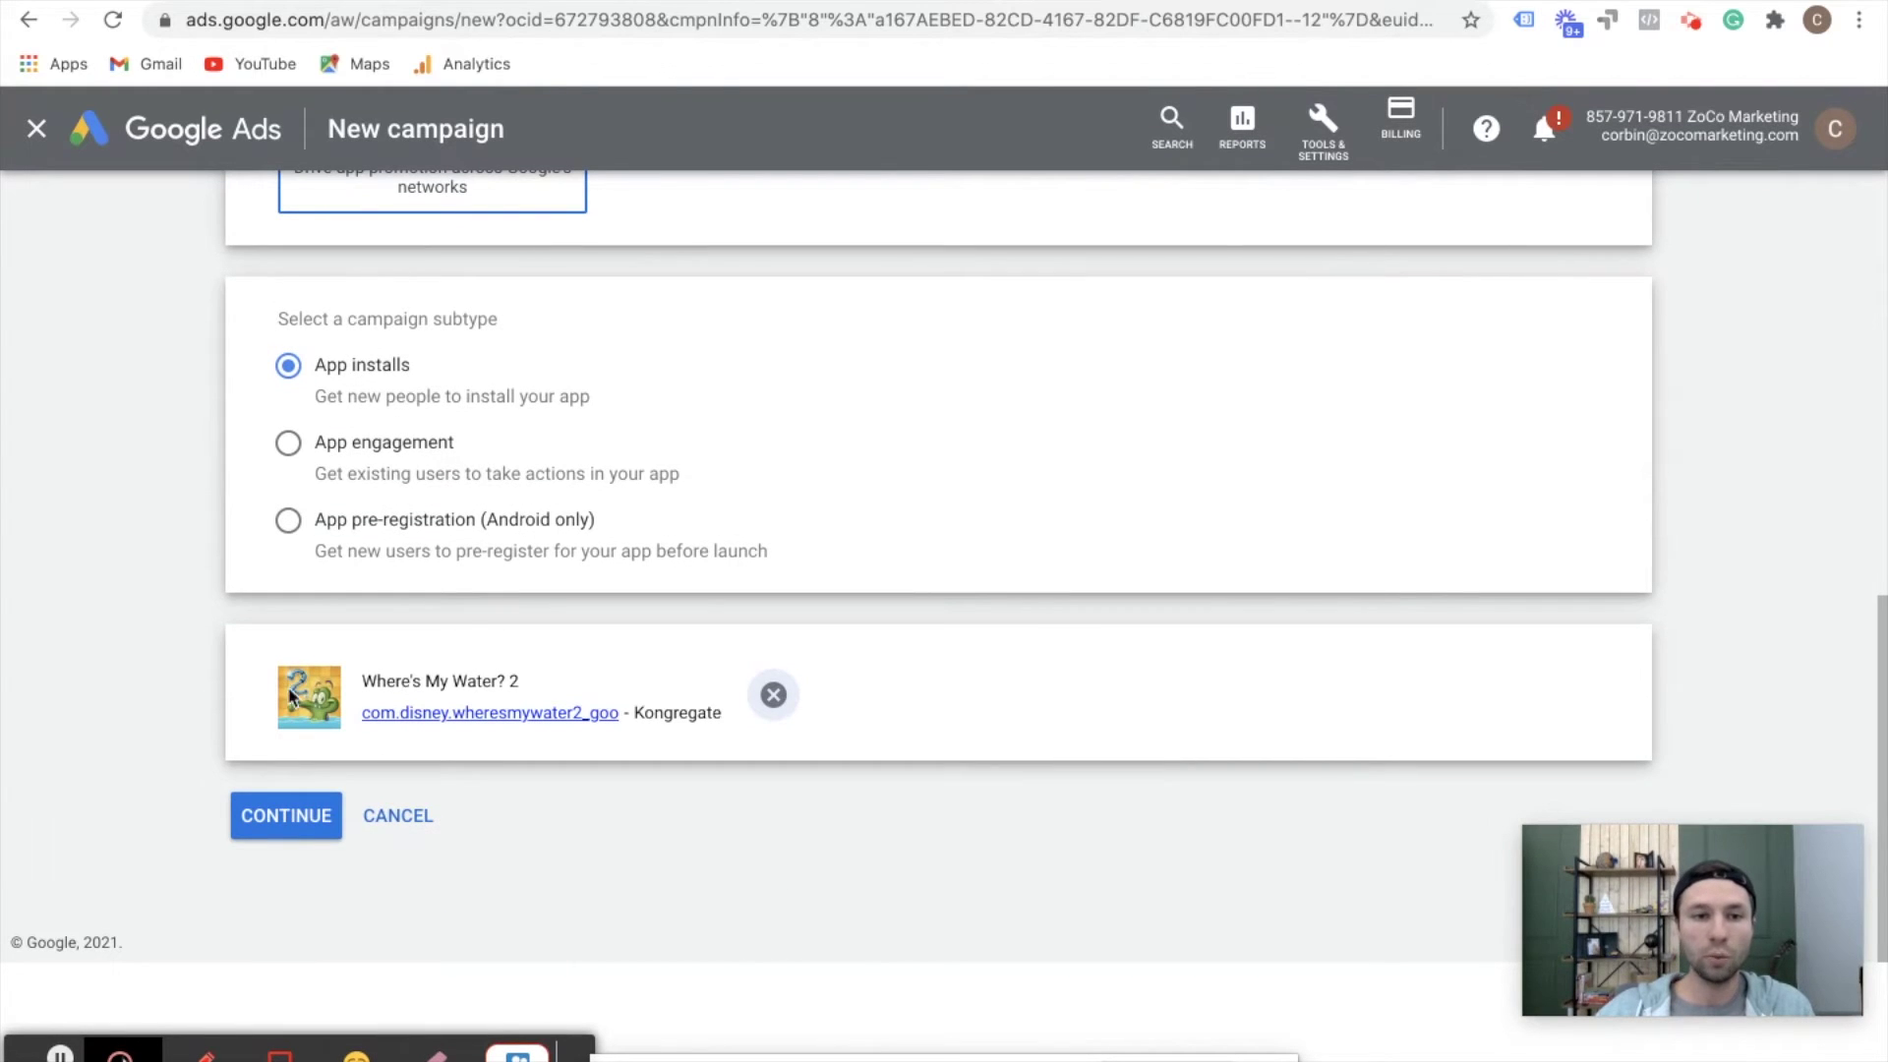
click(285, 818)
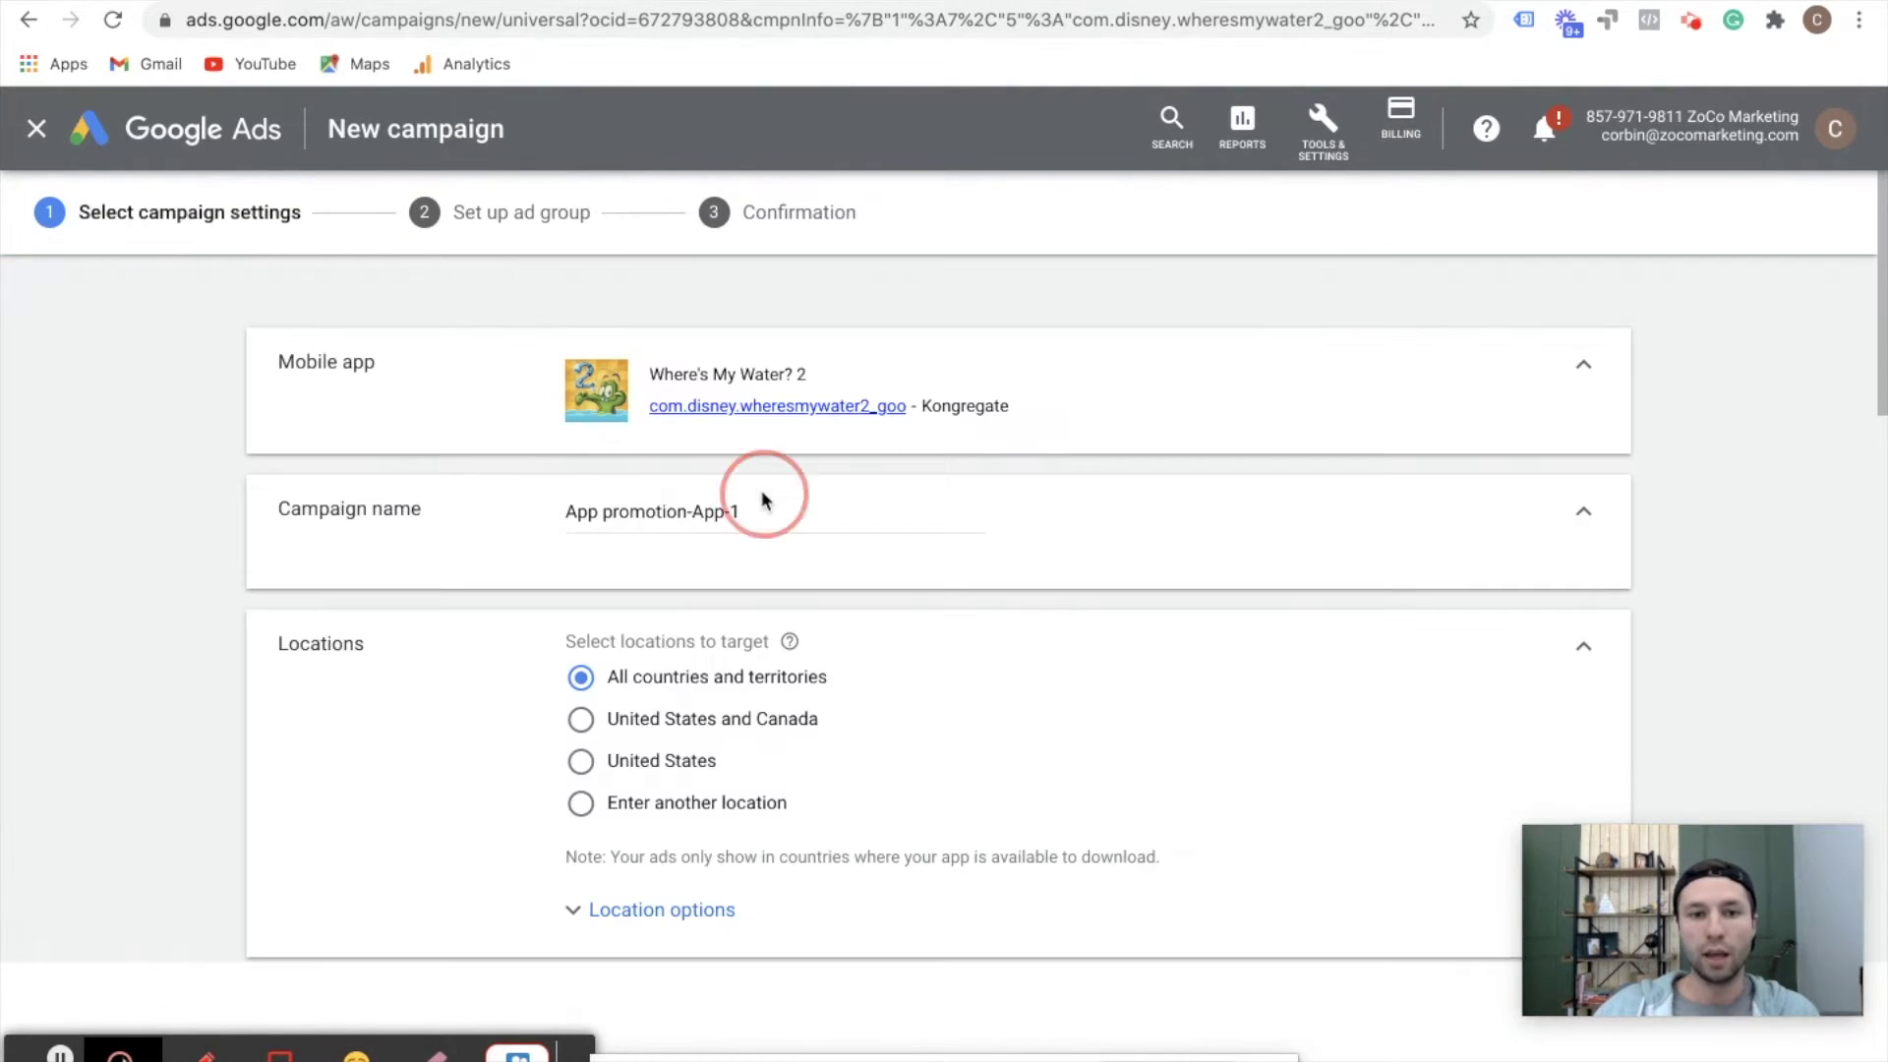
click(752, 513)
Rename the campaign from App promotion-App-1 to 'UAC - Android'.
drag(732, 510, 560, 512)
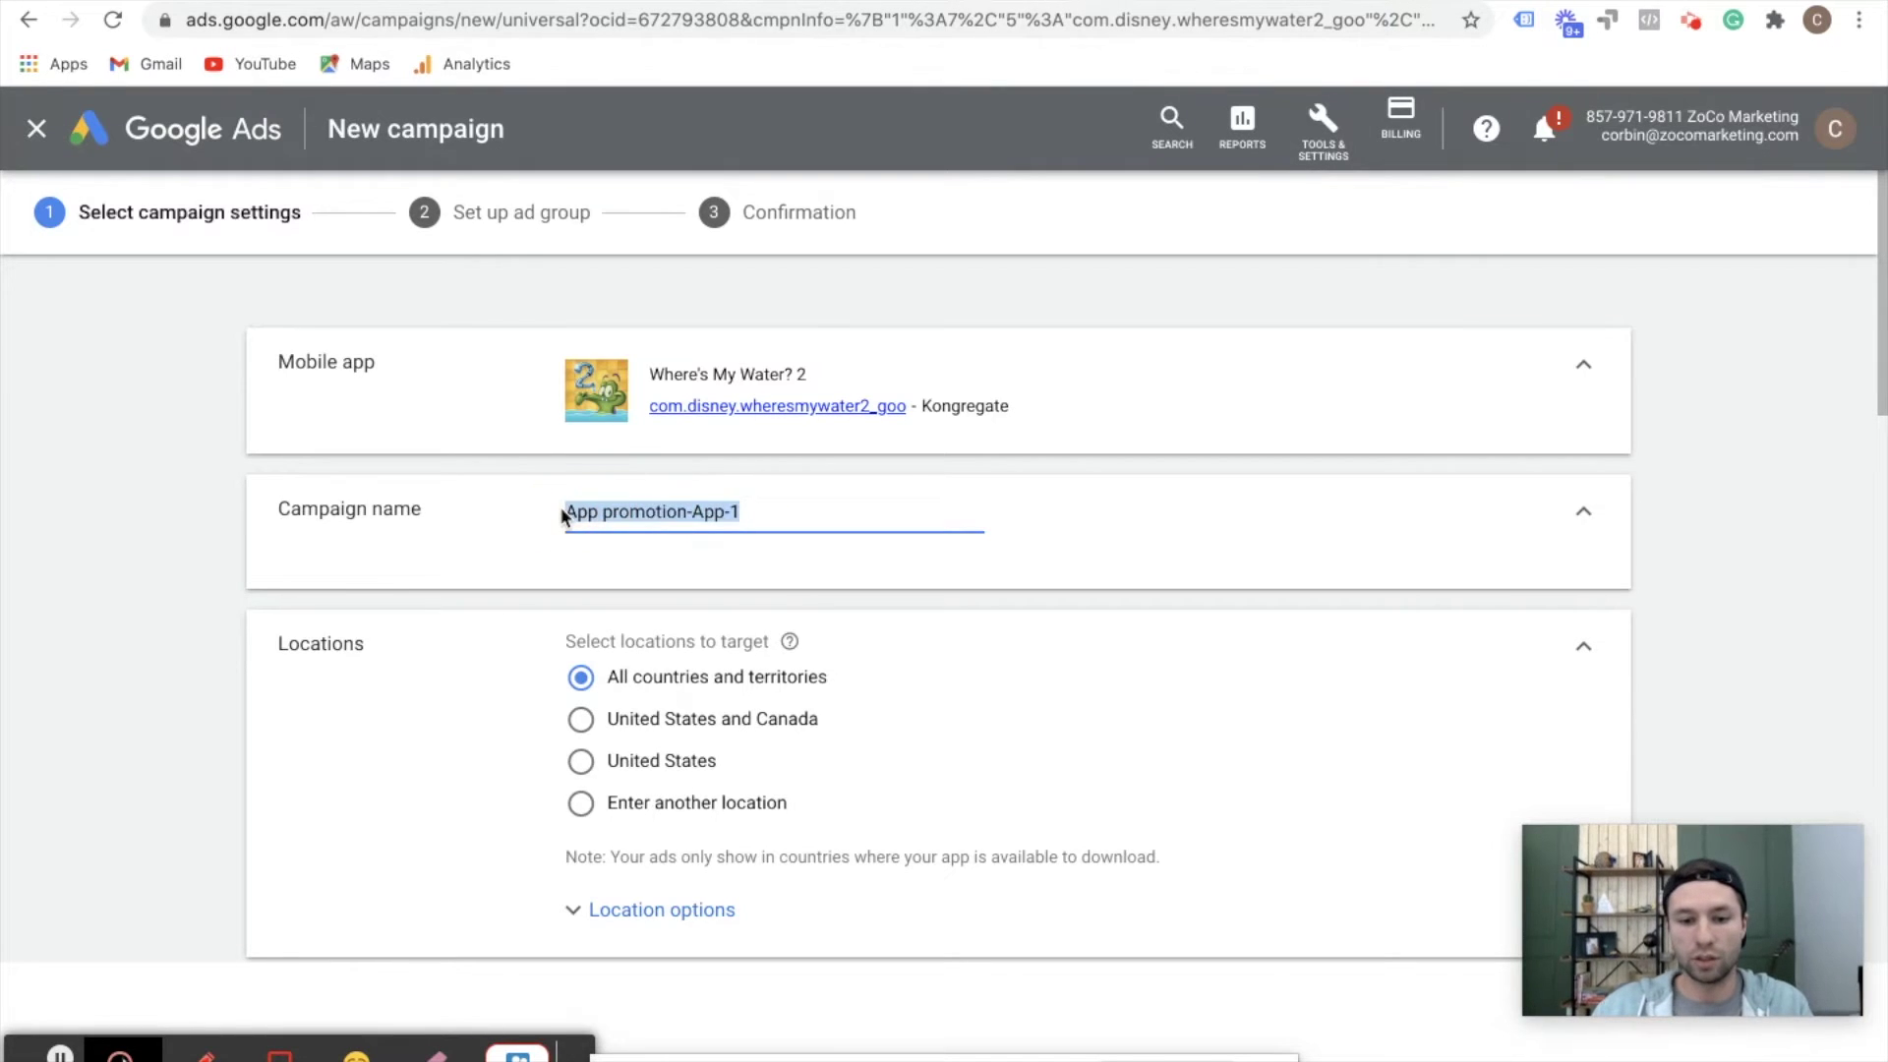
text(UCA)
key(BackSpace)
key(BackSpace)
key(BackSpace)
text(UAC )
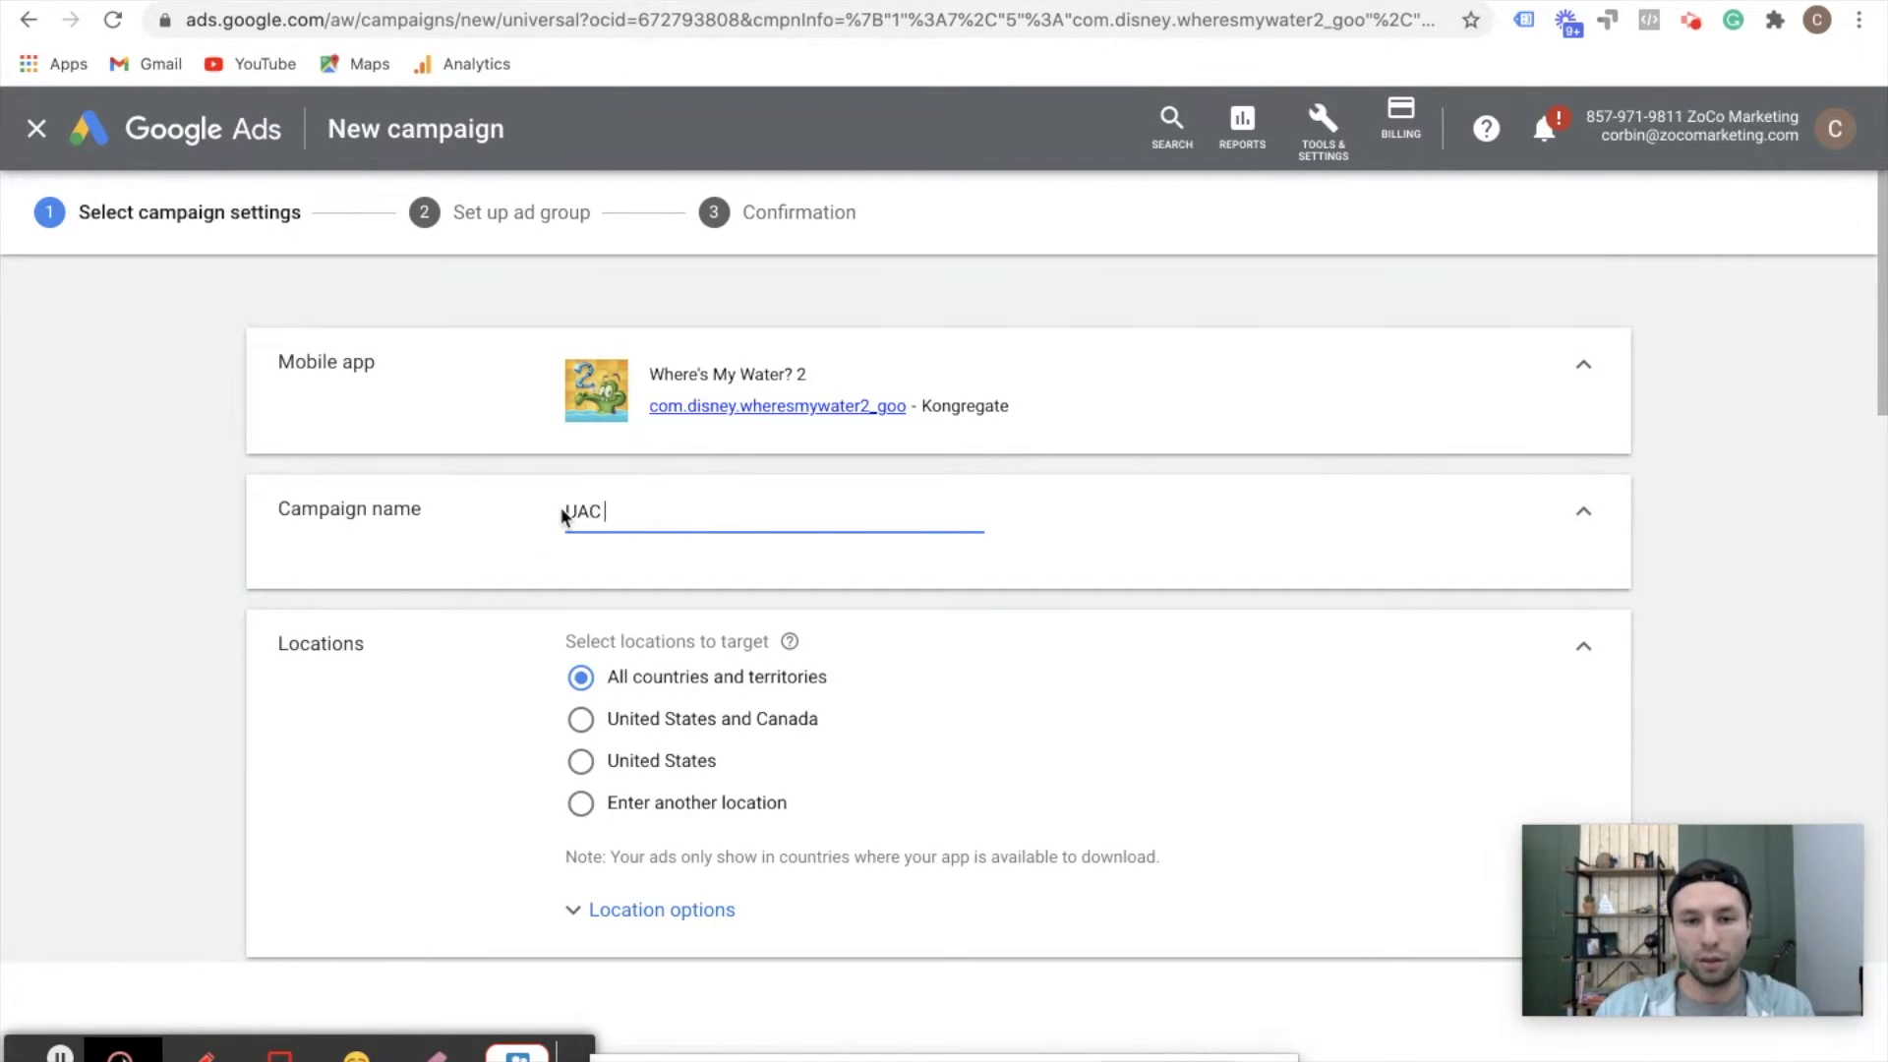
text(- And)
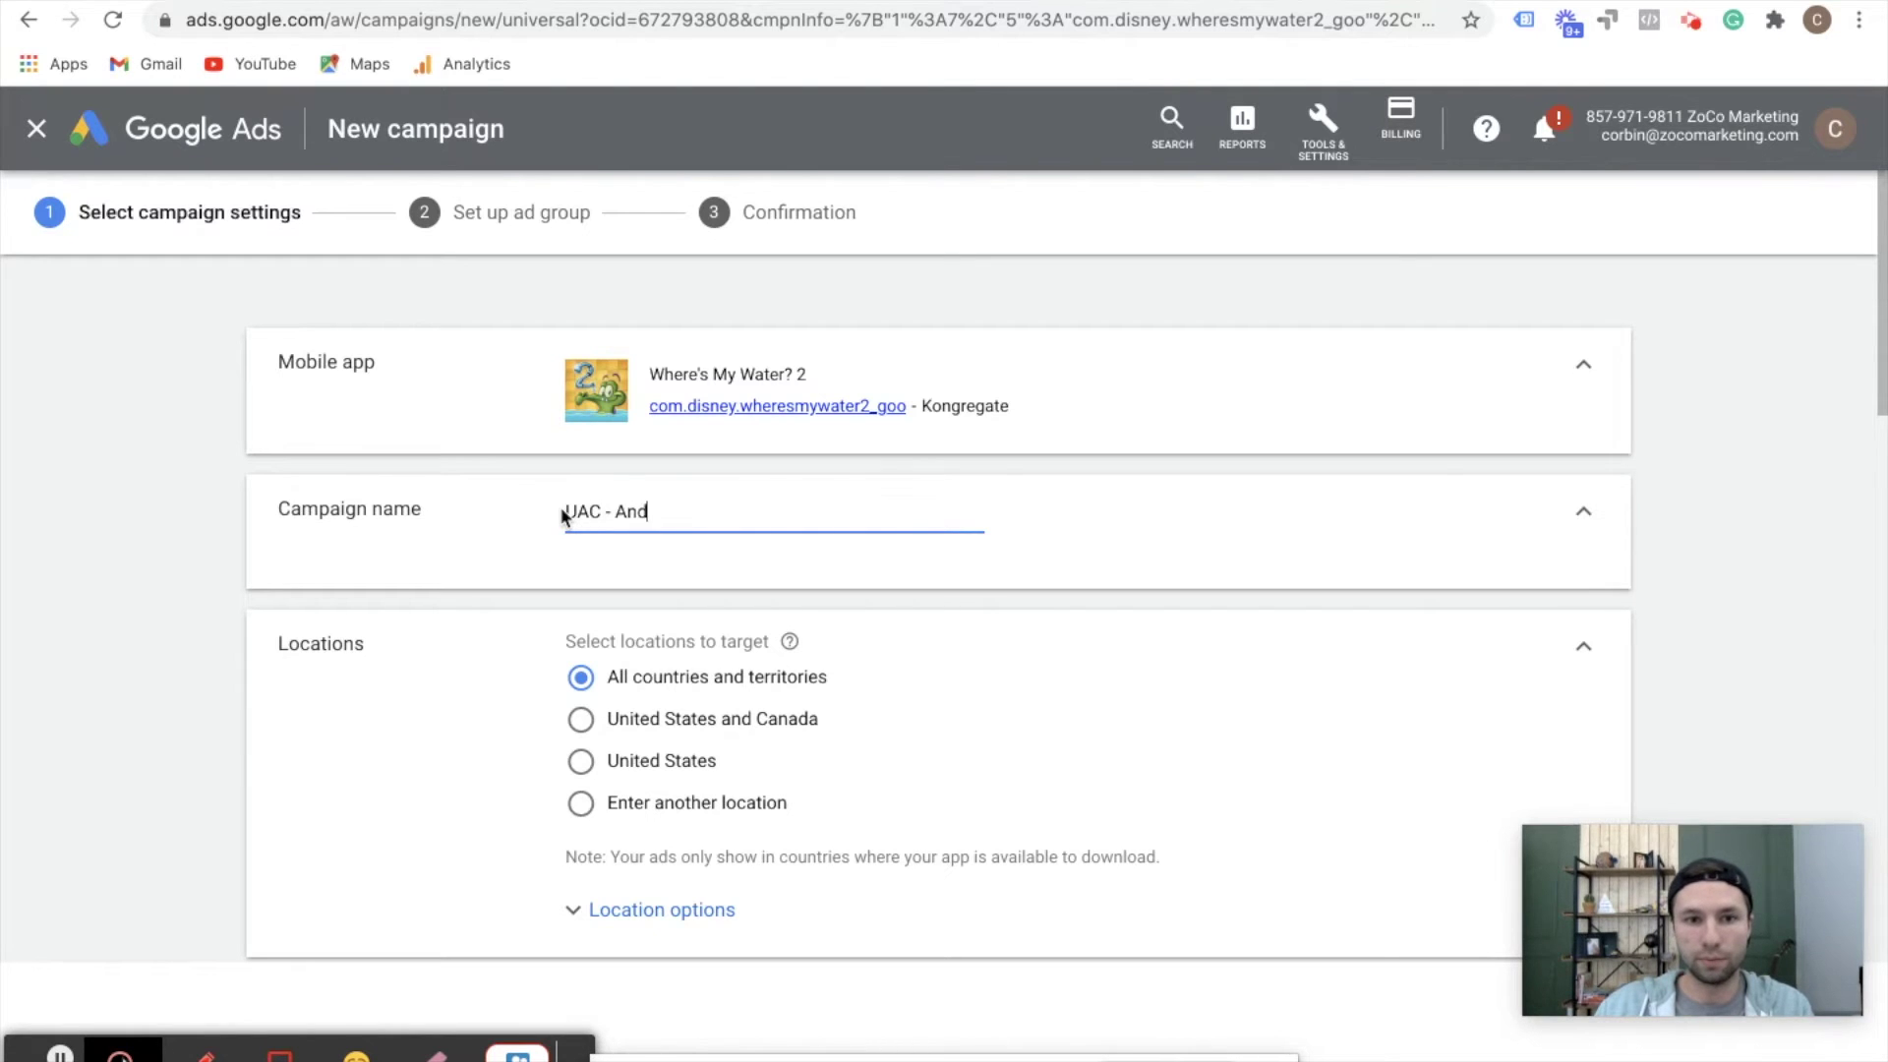
text(riod)
key(BackSpace)
key(BackSpace)
key(BackSpace)
text(oid)
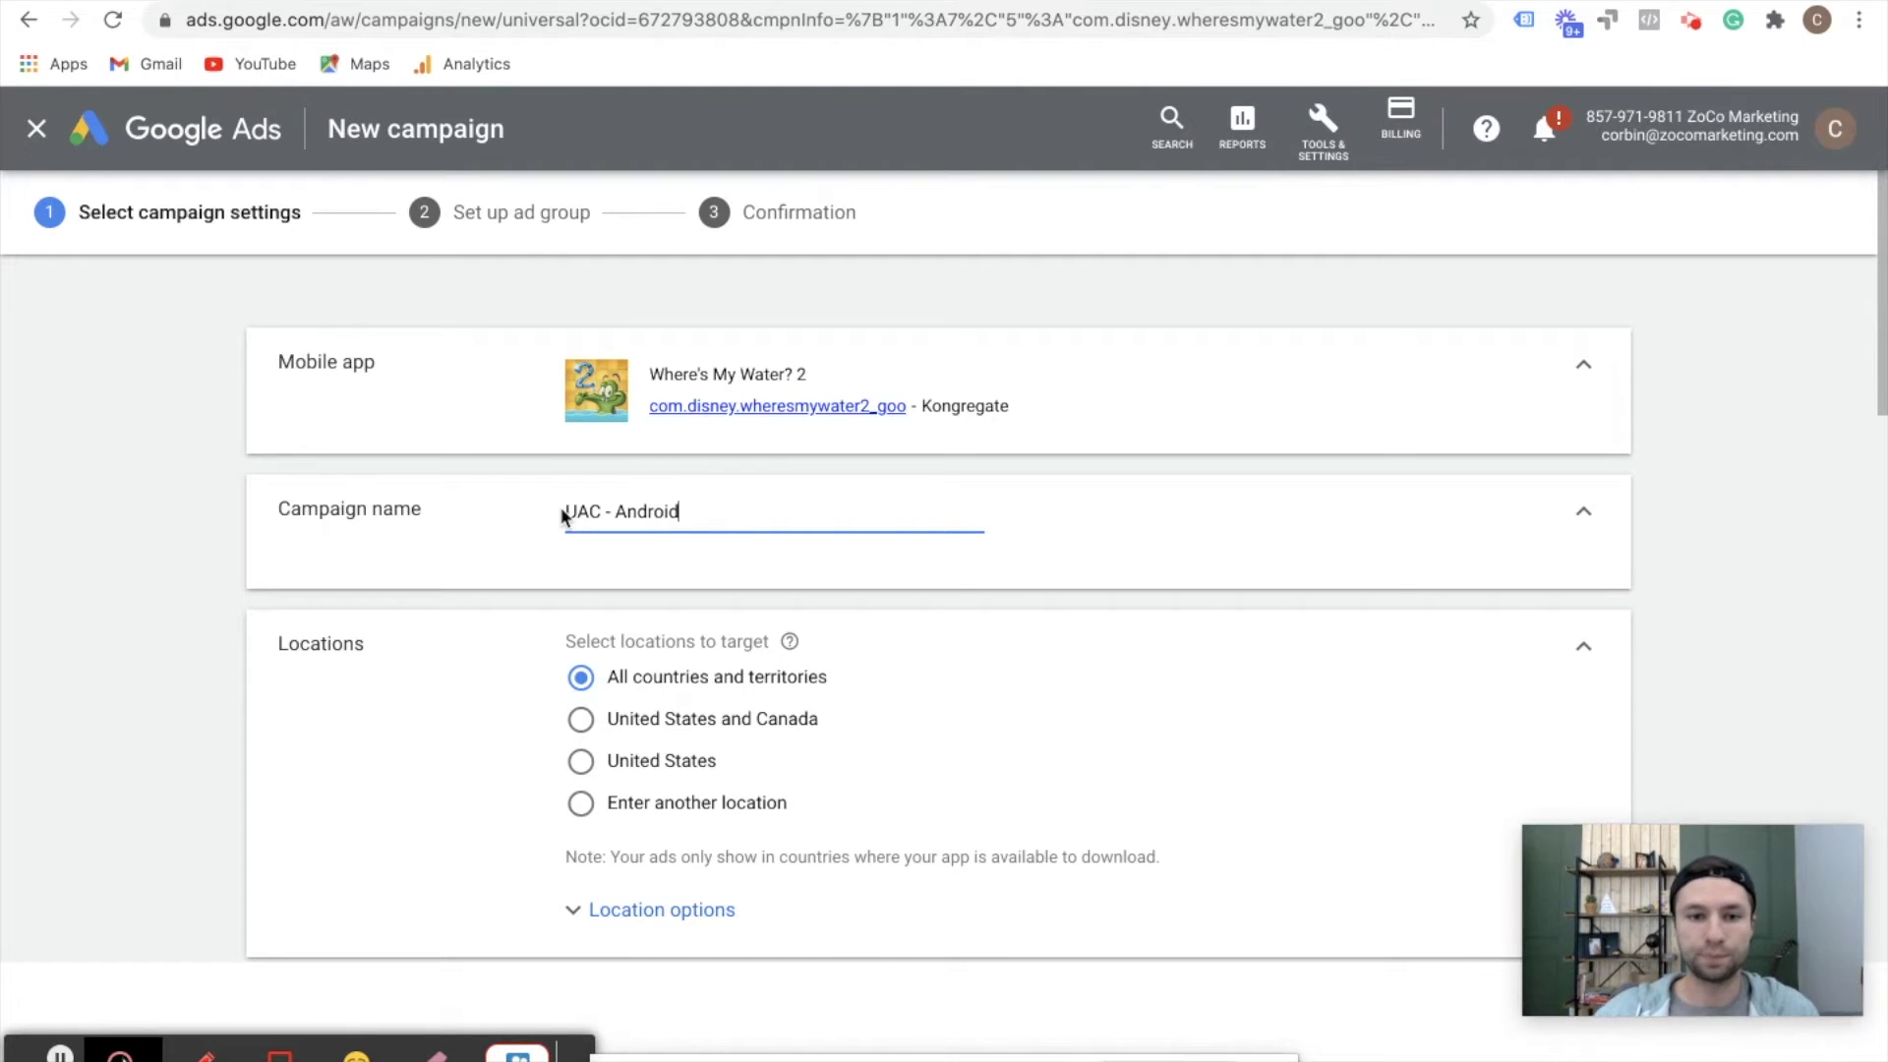
Choose United States for Locations, then switch to entering another location.
scroll(666, 640, down, 1)
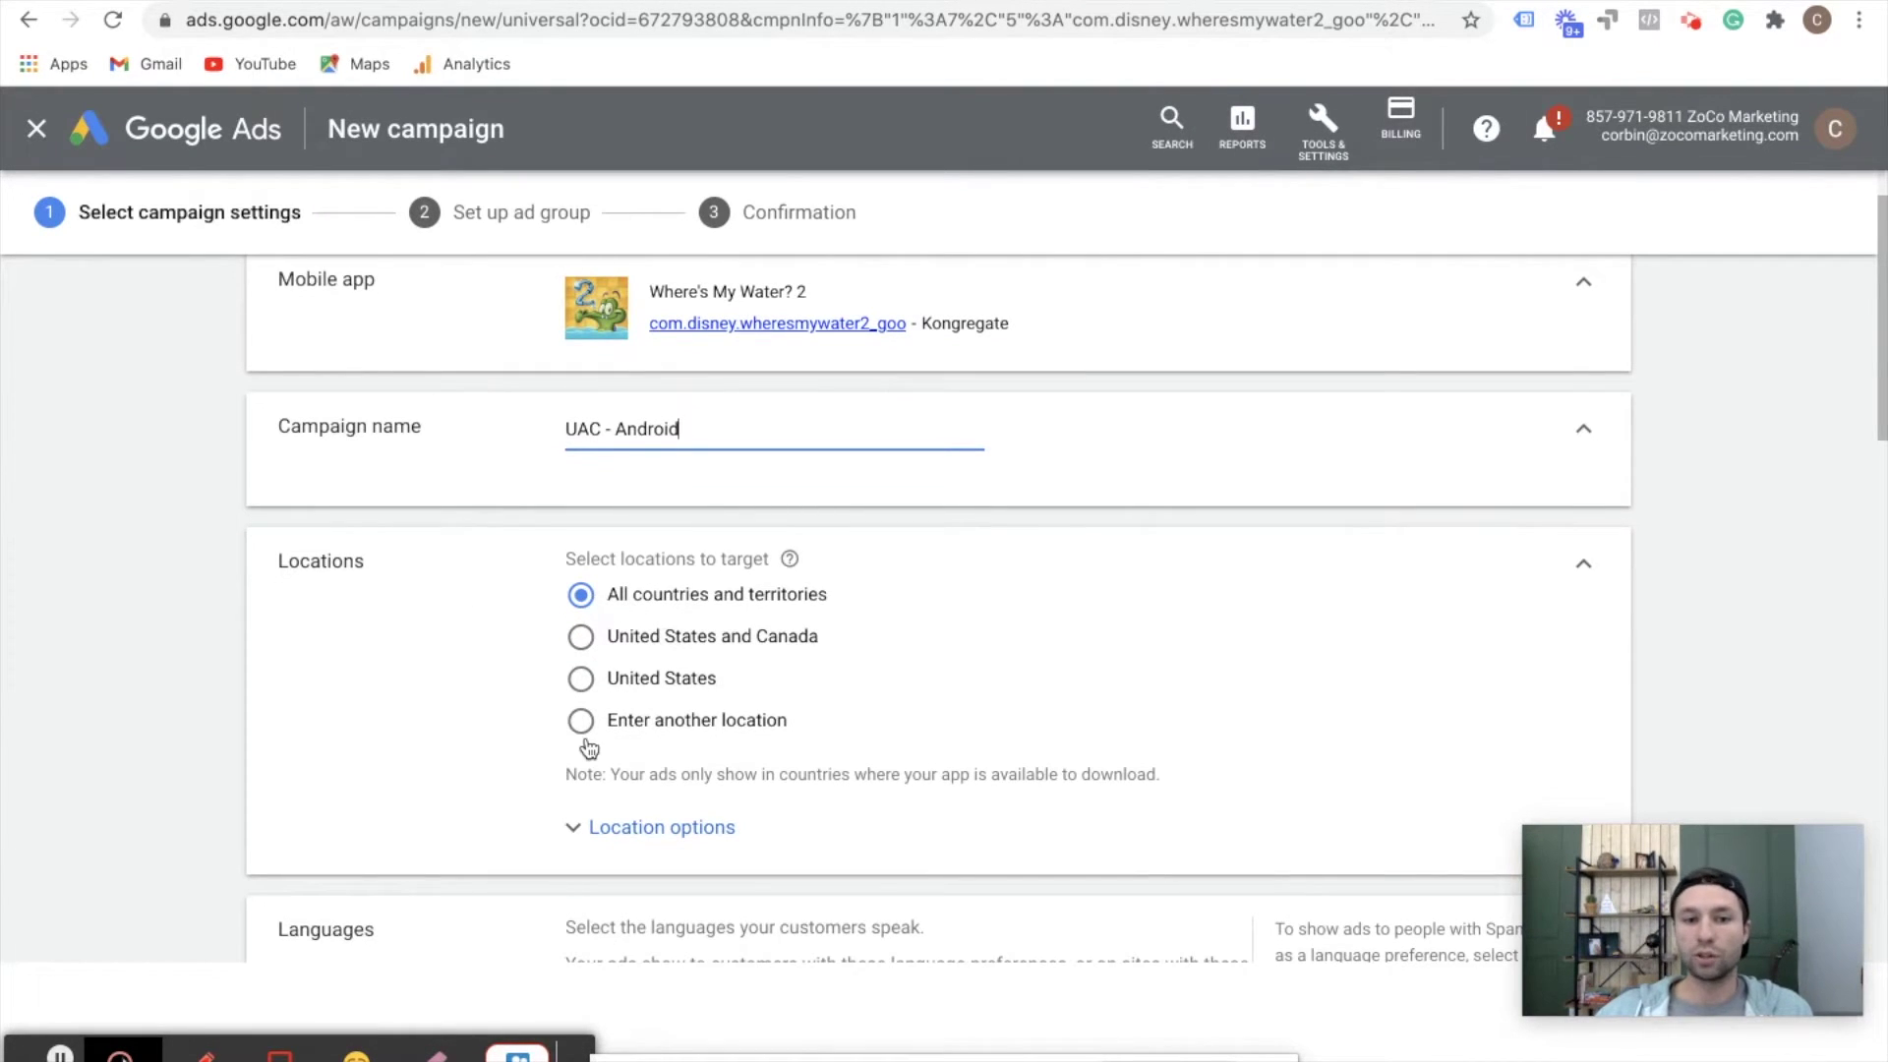
scroll(586, 746, down, 1)
click(582, 571)
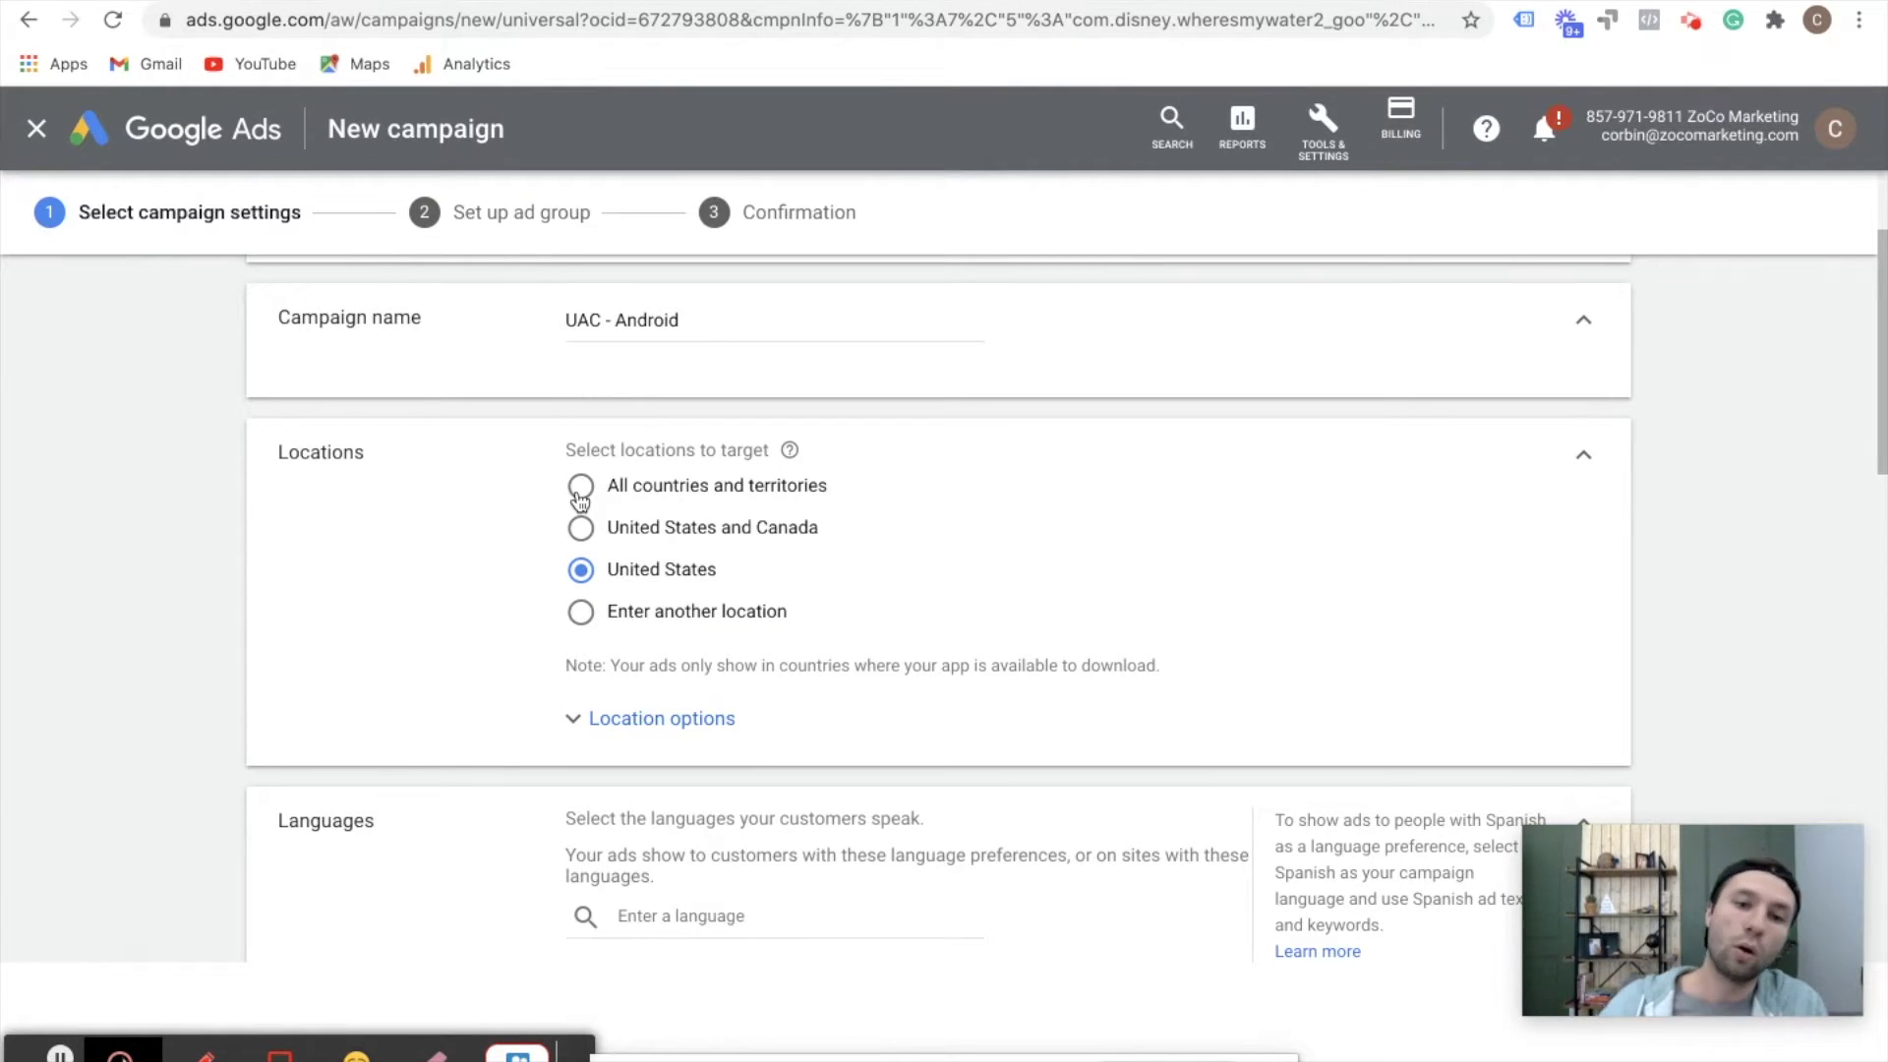
click(581, 612)
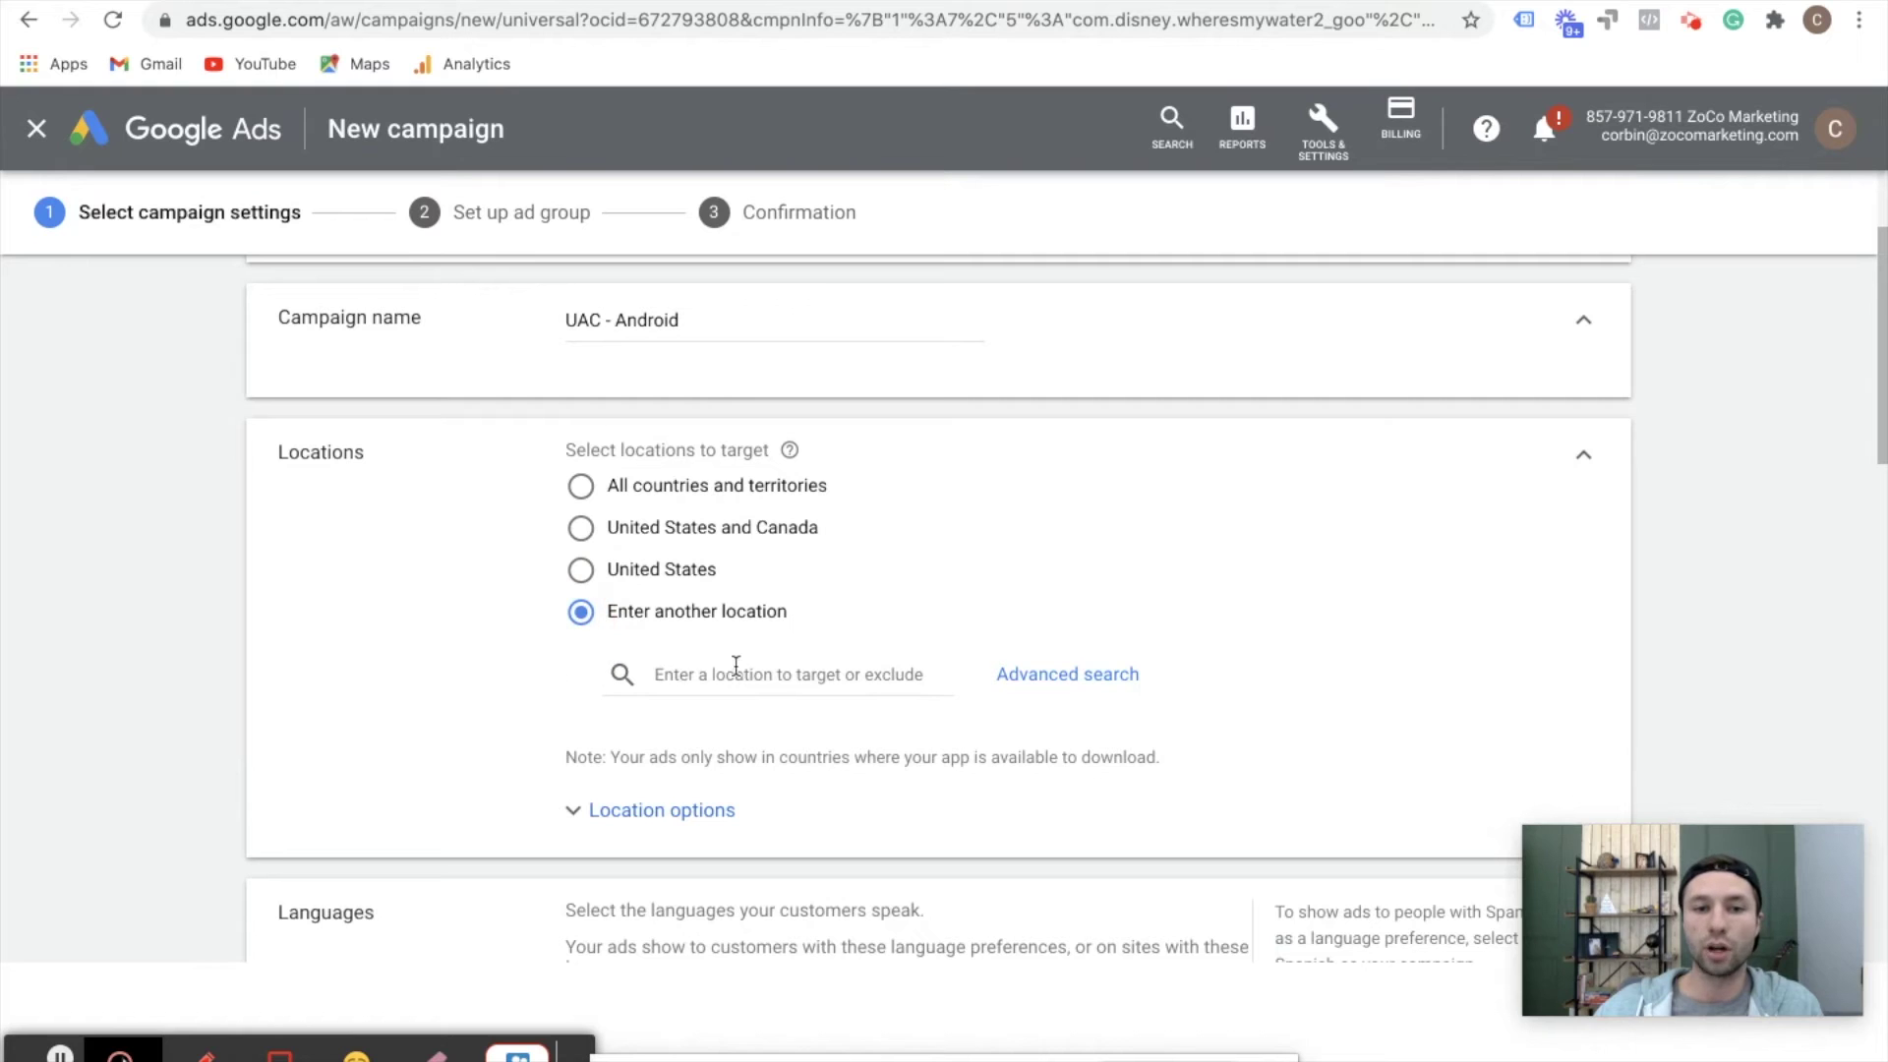
scroll(675, 653, down, 5)
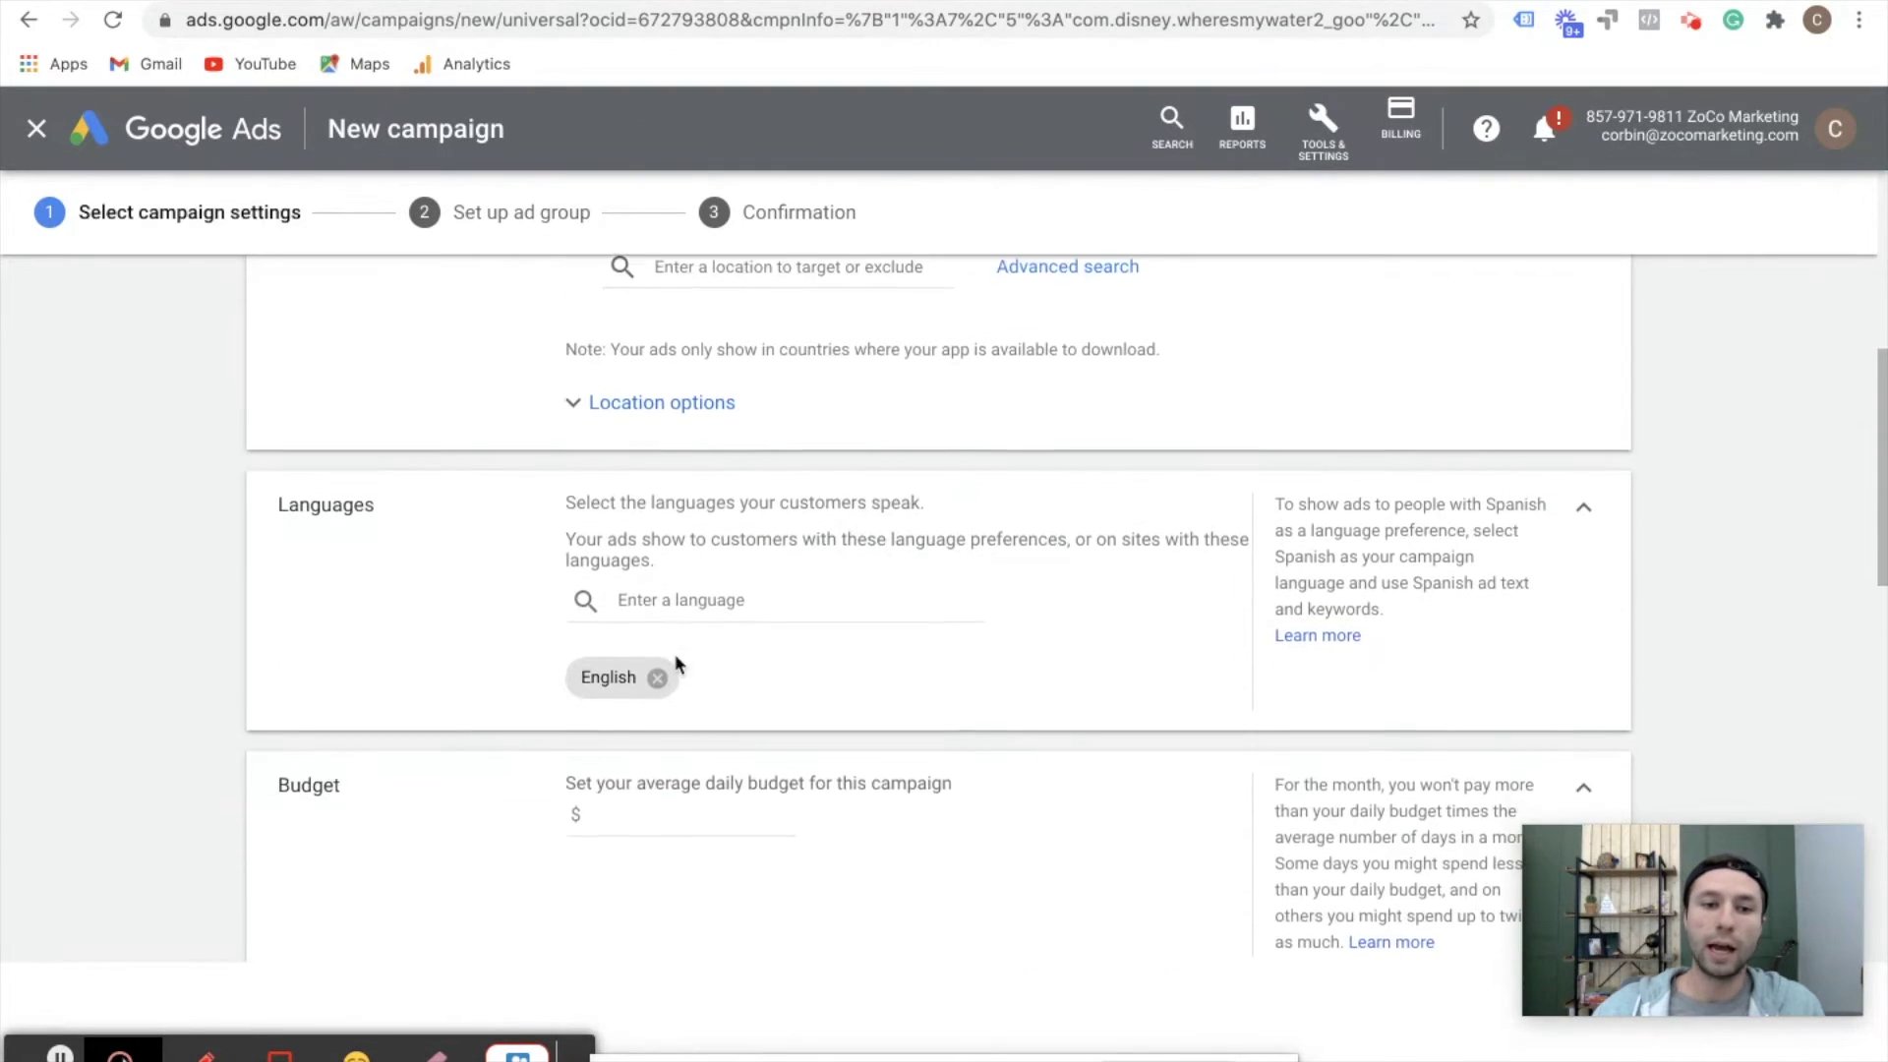
scroll(724, 577, down, 2)
click(659, 615)
Enter a $50 daily budget and keep Install volume as the bidding focus.
text(50)
scroll(433, 653, down, 3)
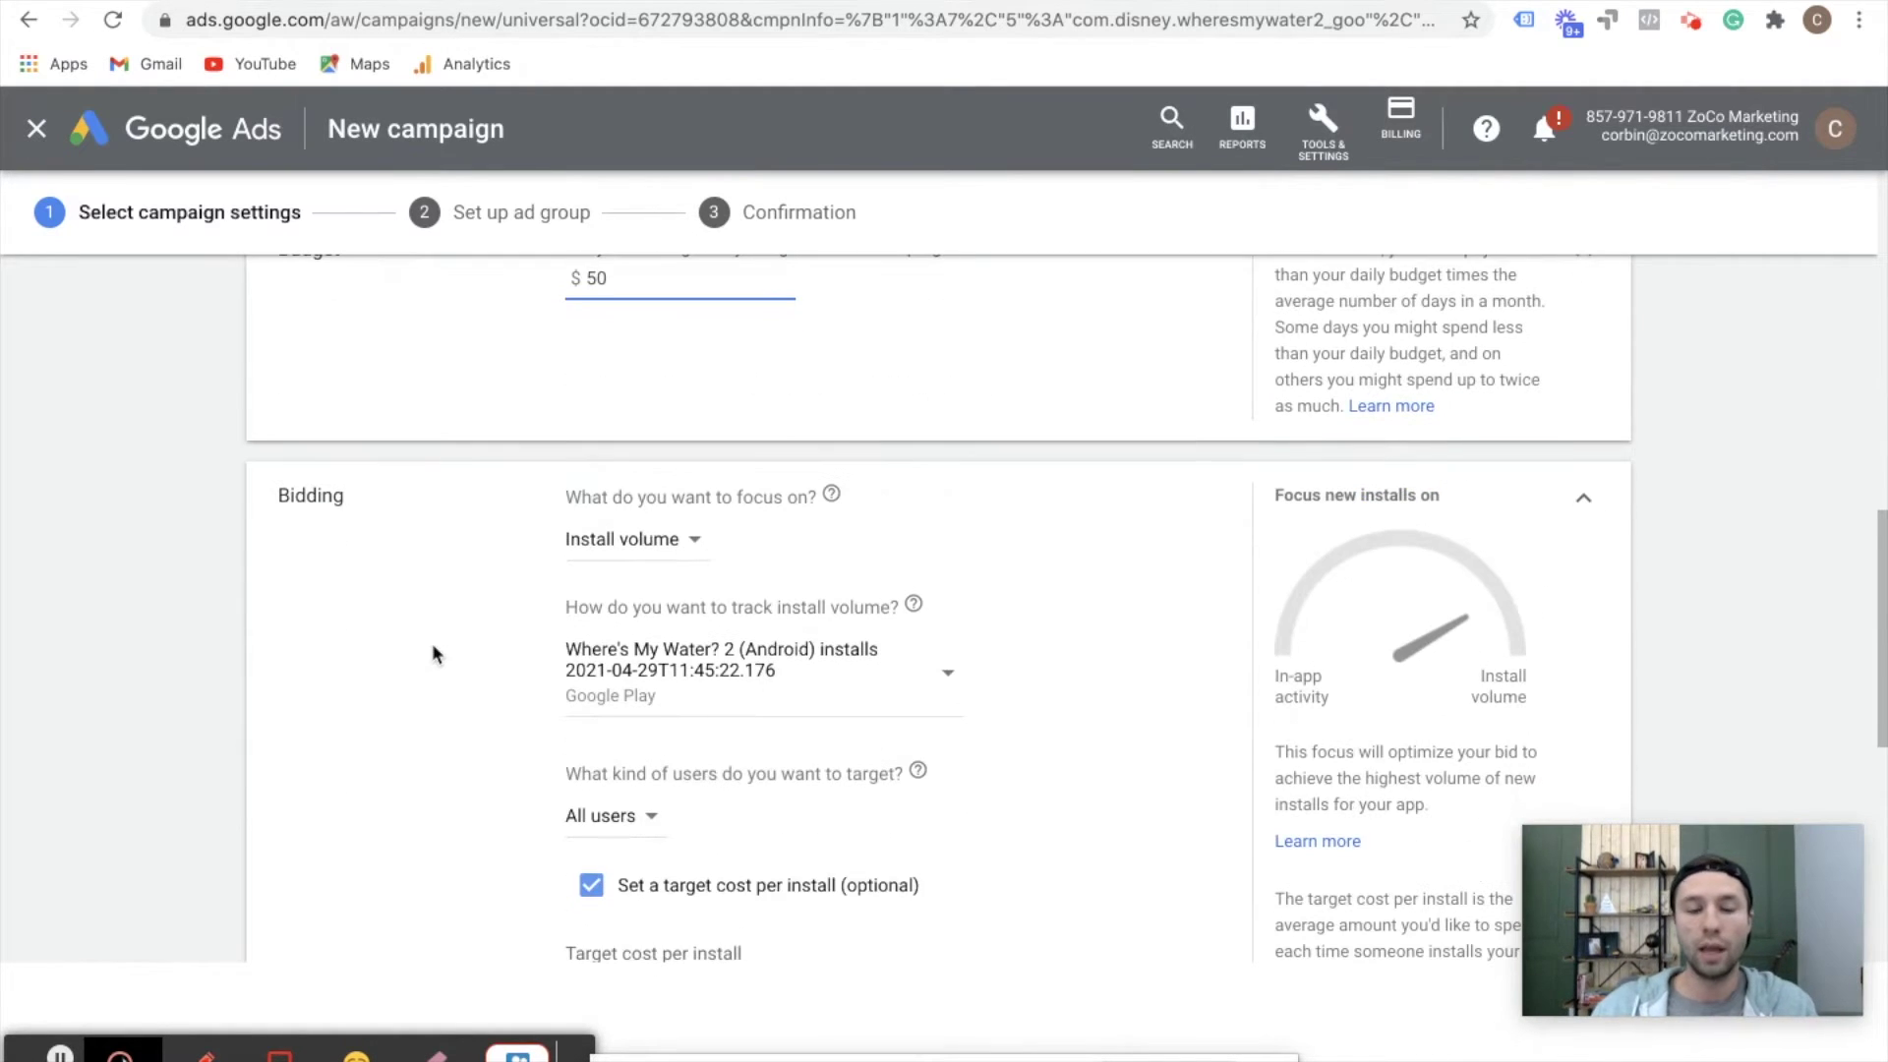
click(676, 541)
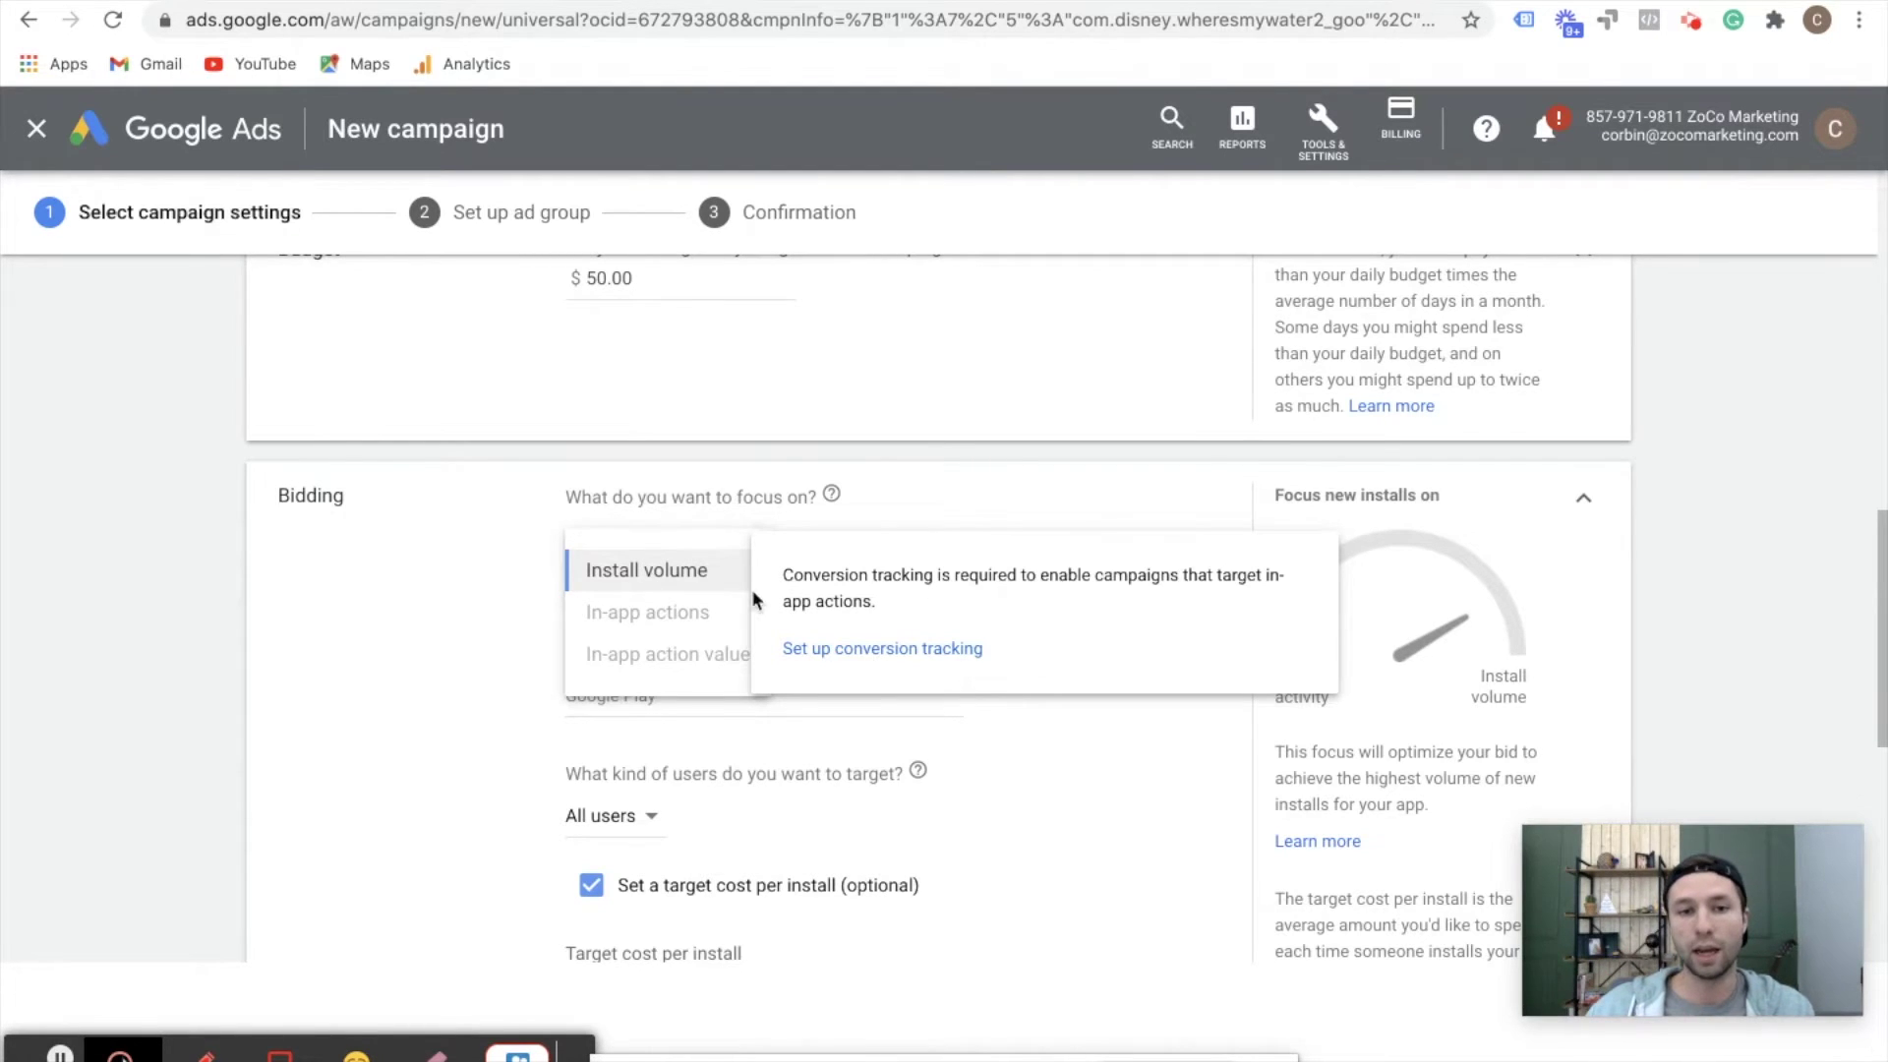
click(484, 582)
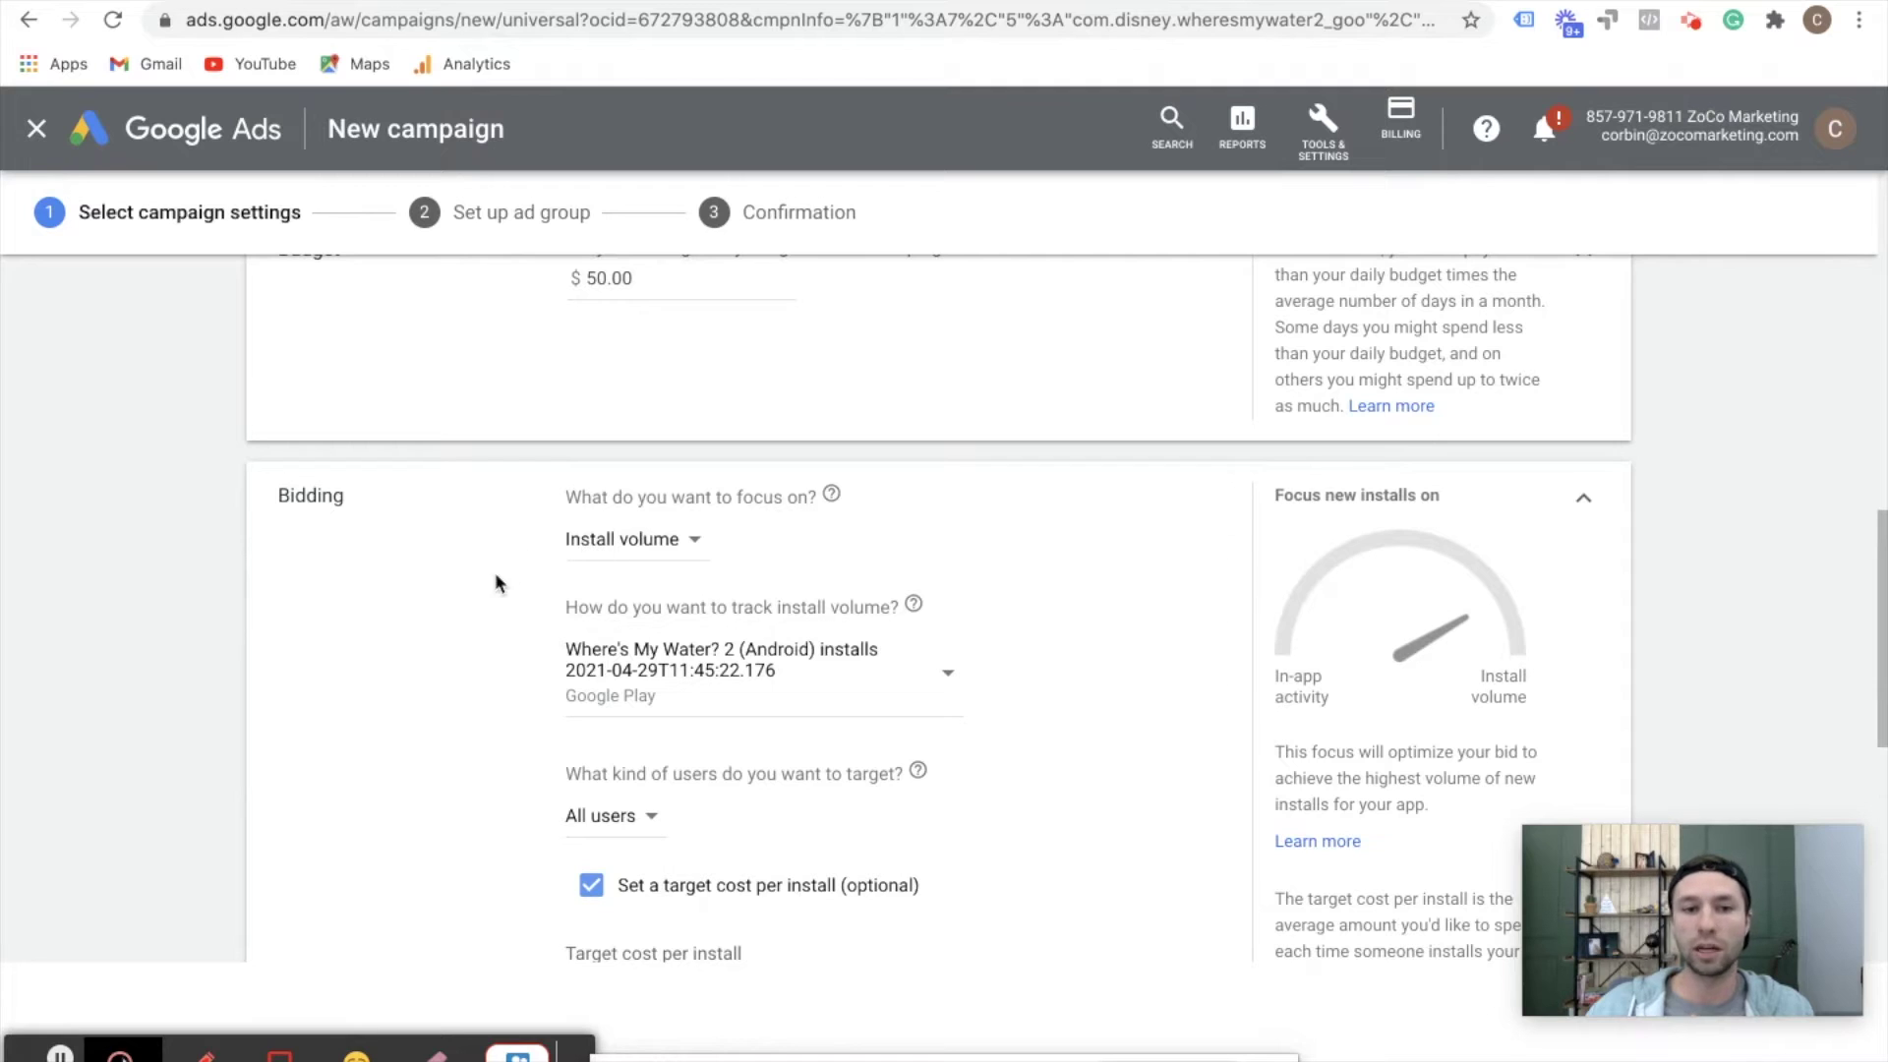
Keep Where's My Water? 2 installs for conversion tracking and All users as the target.
scroll(501, 645, down, 1)
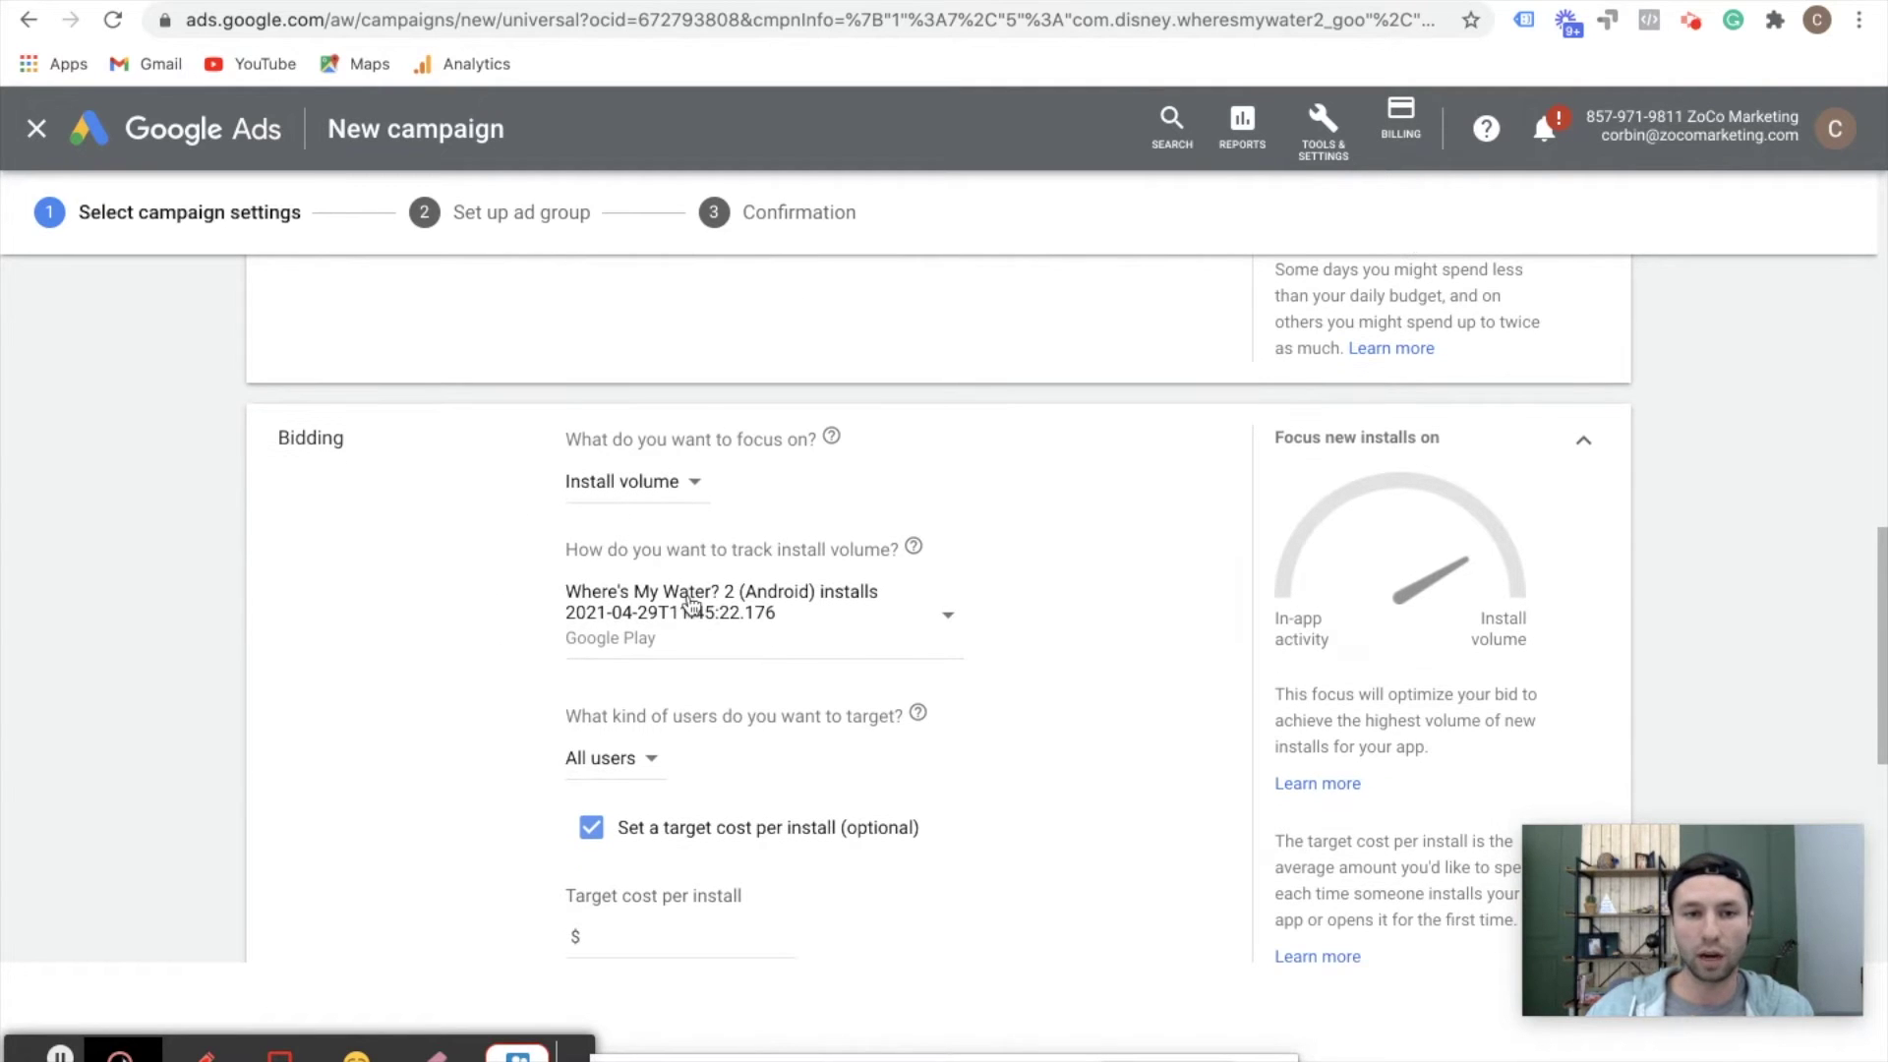
scroll(826, 580, down, 1)
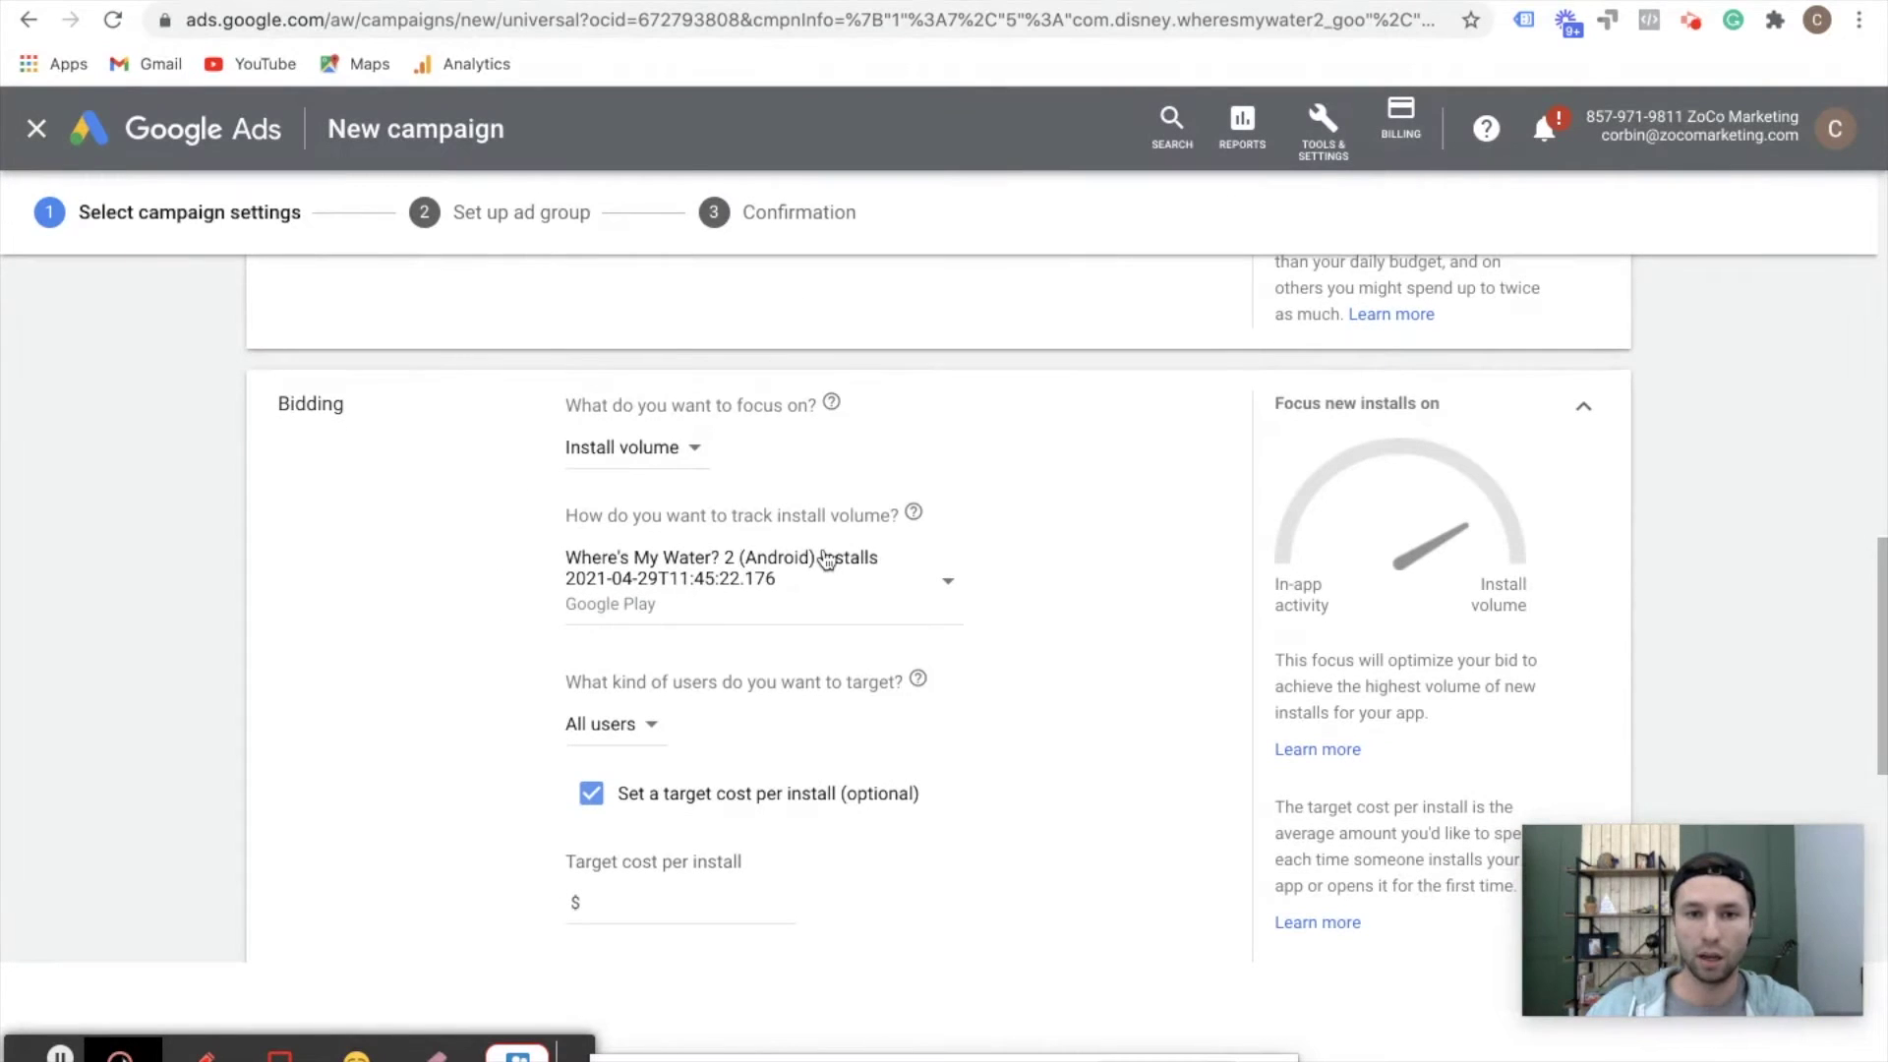
click(941, 584)
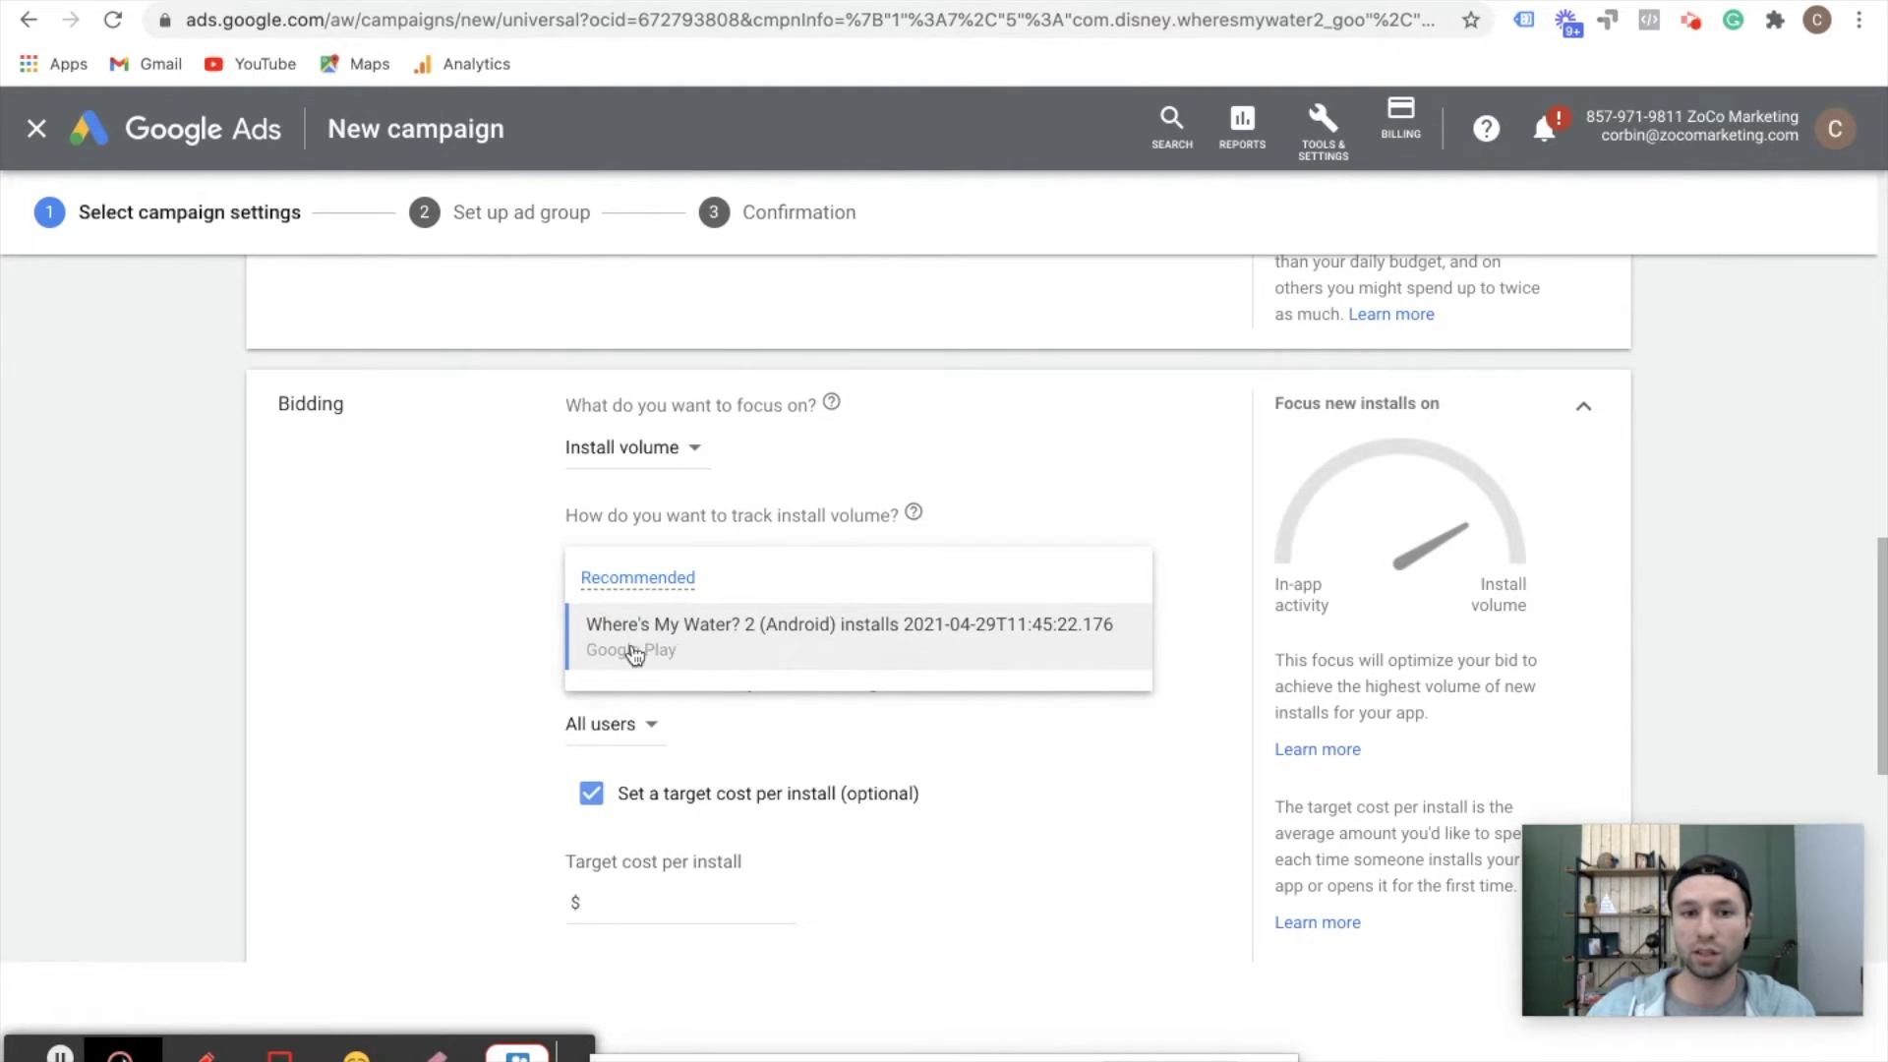
click(463, 634)
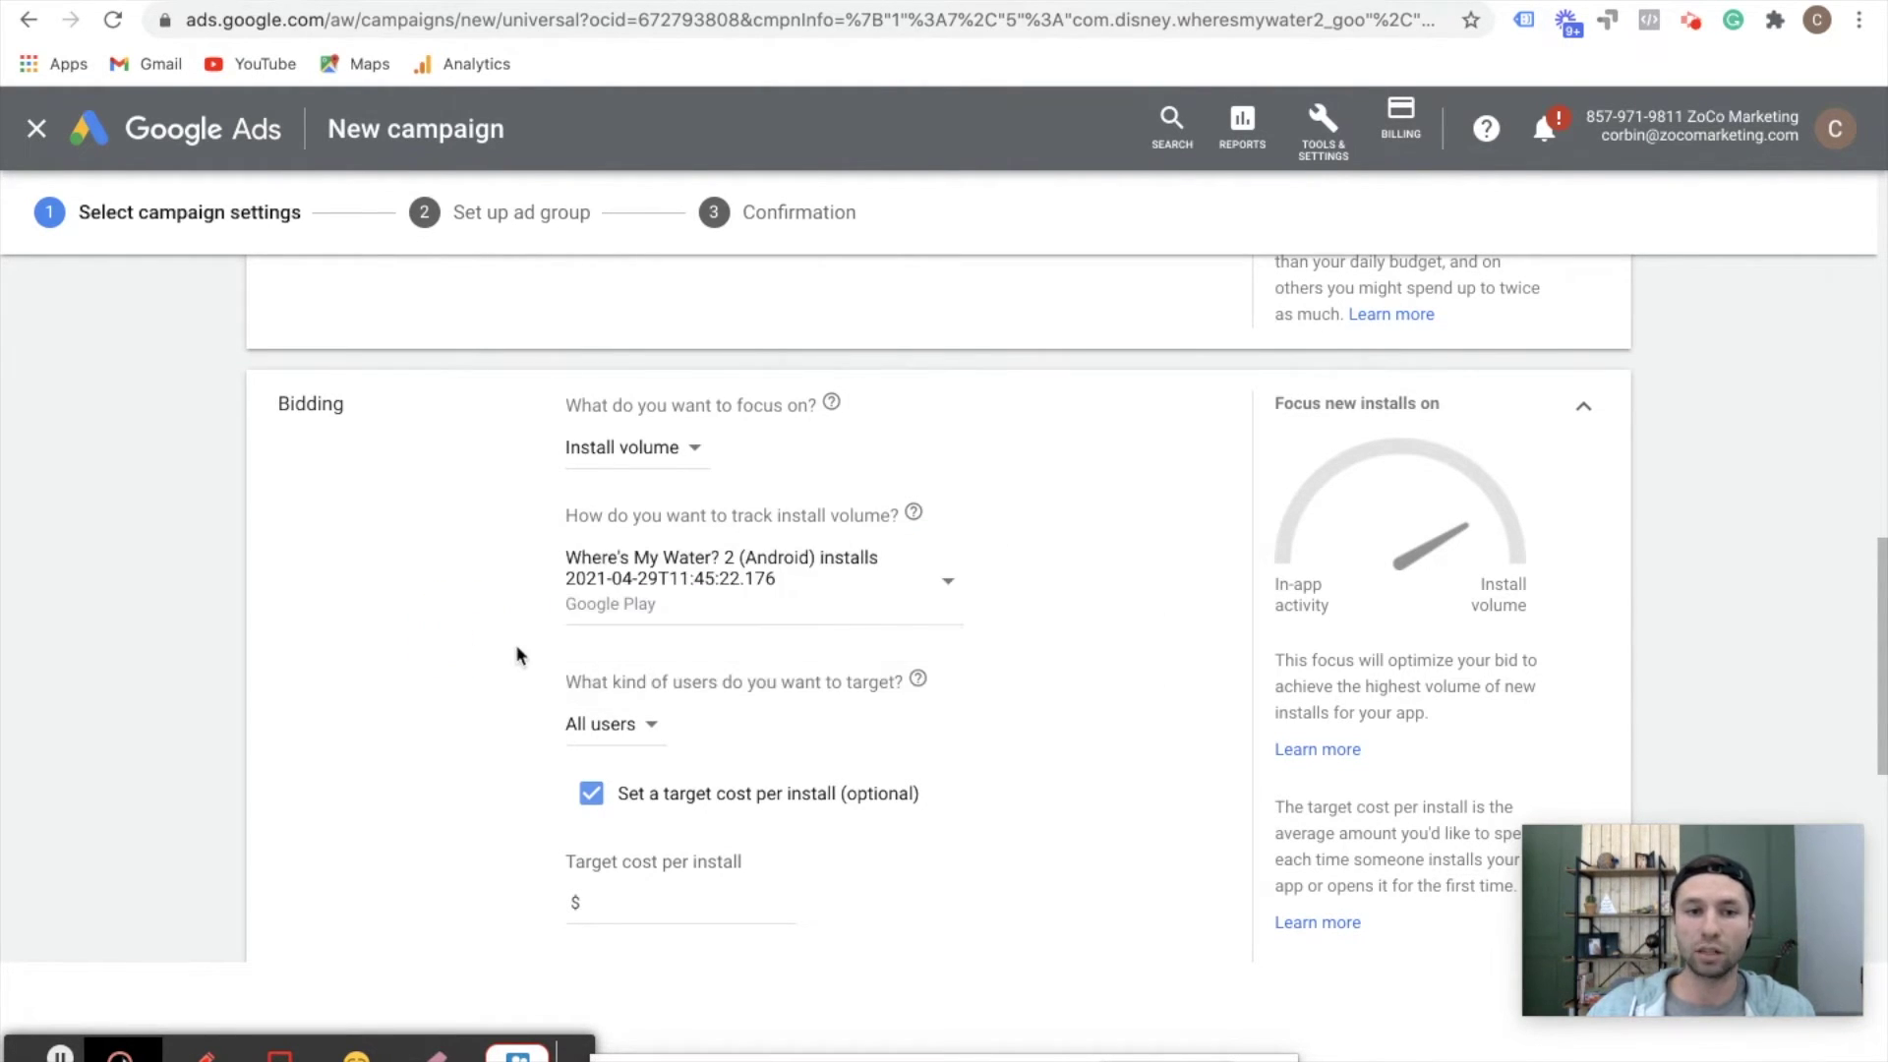
scroll(545, 676, down, 2)
click(642, 611)
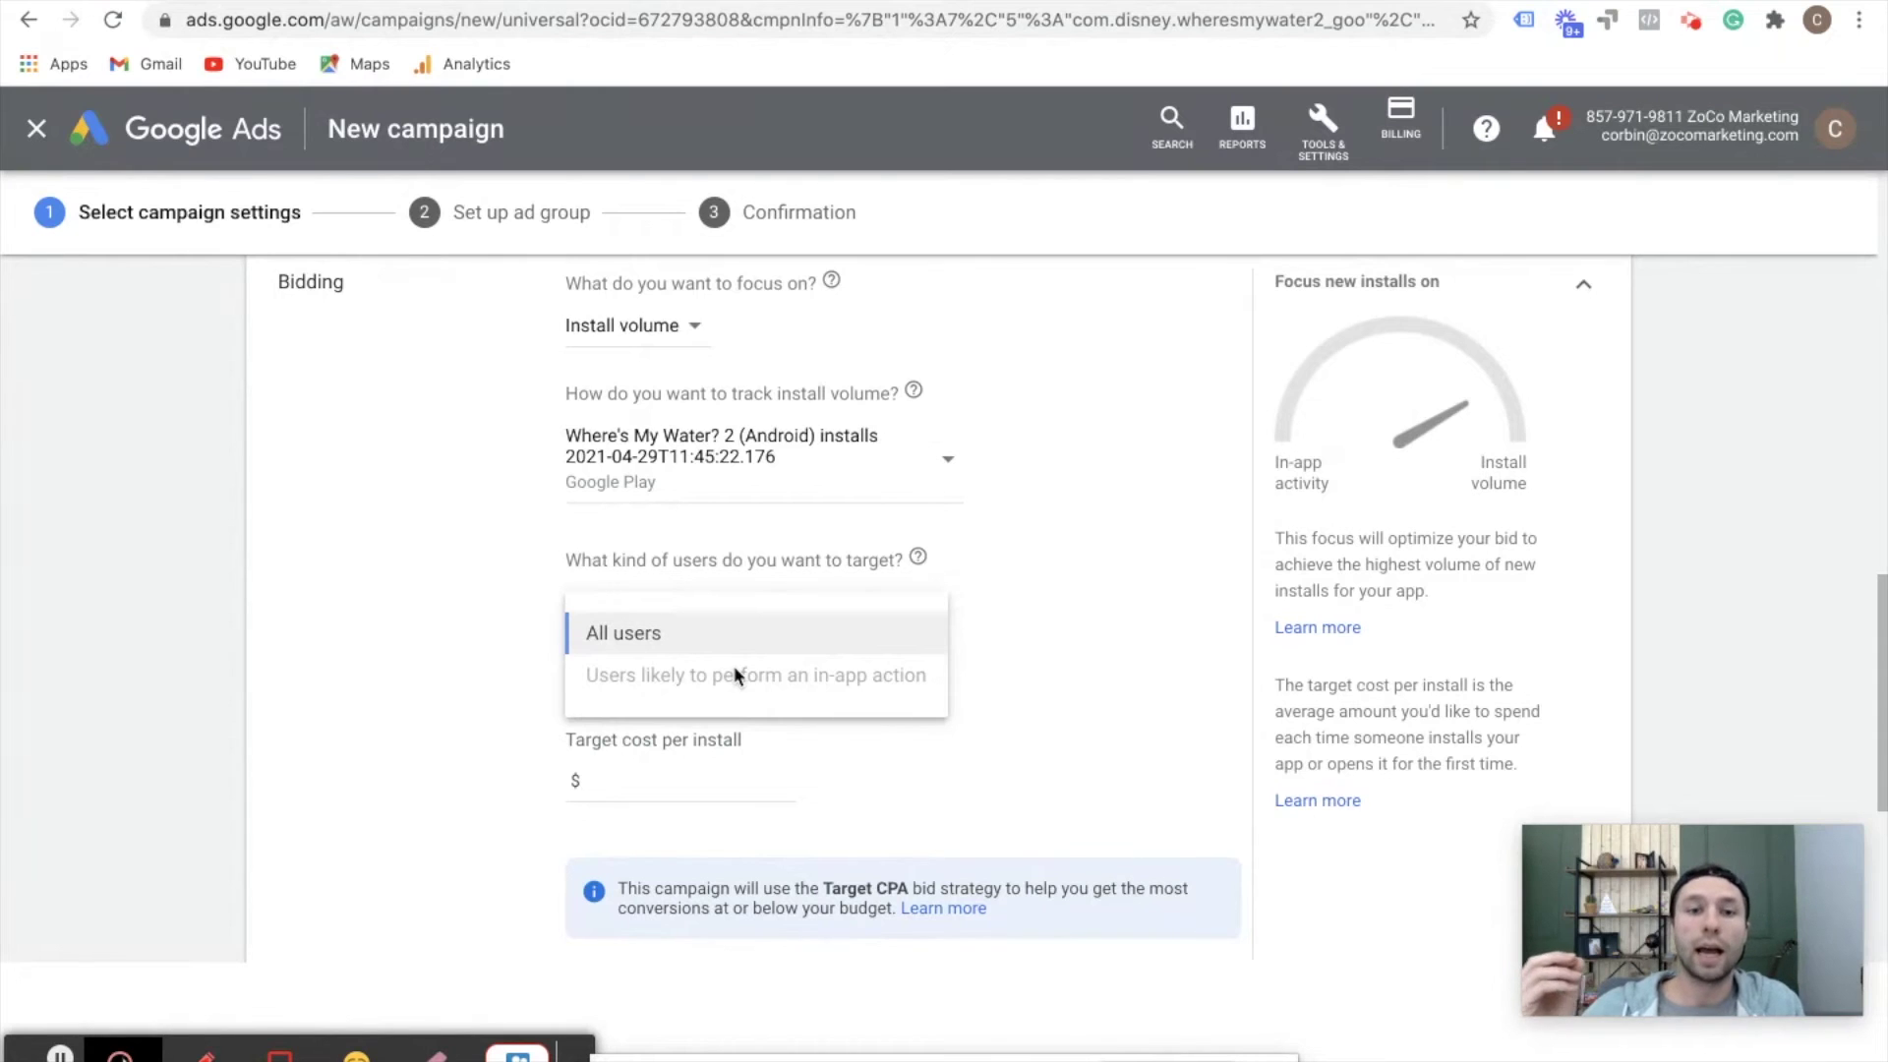
click(267, 714)
Set a $2.00 target cost per install.
click(693, 784)
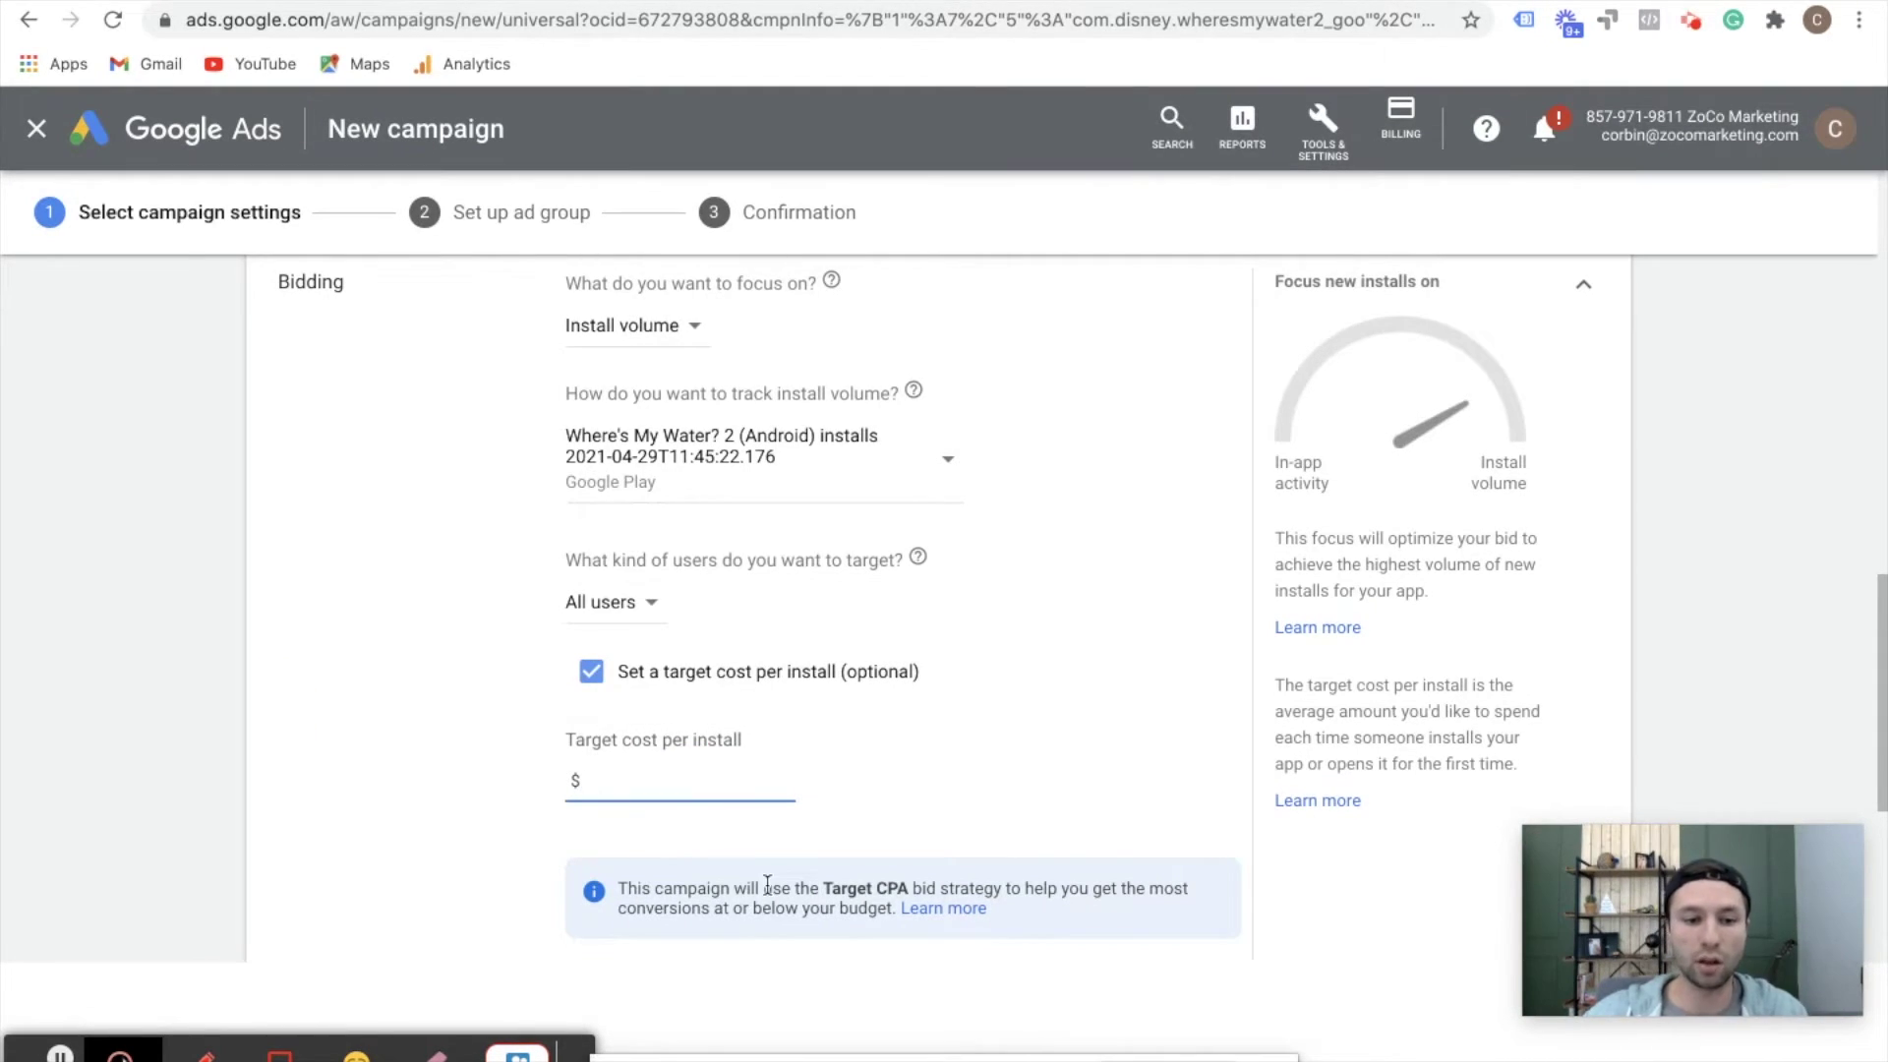
text(1)
key(BackSpace)
text(2)
click(457, 755)
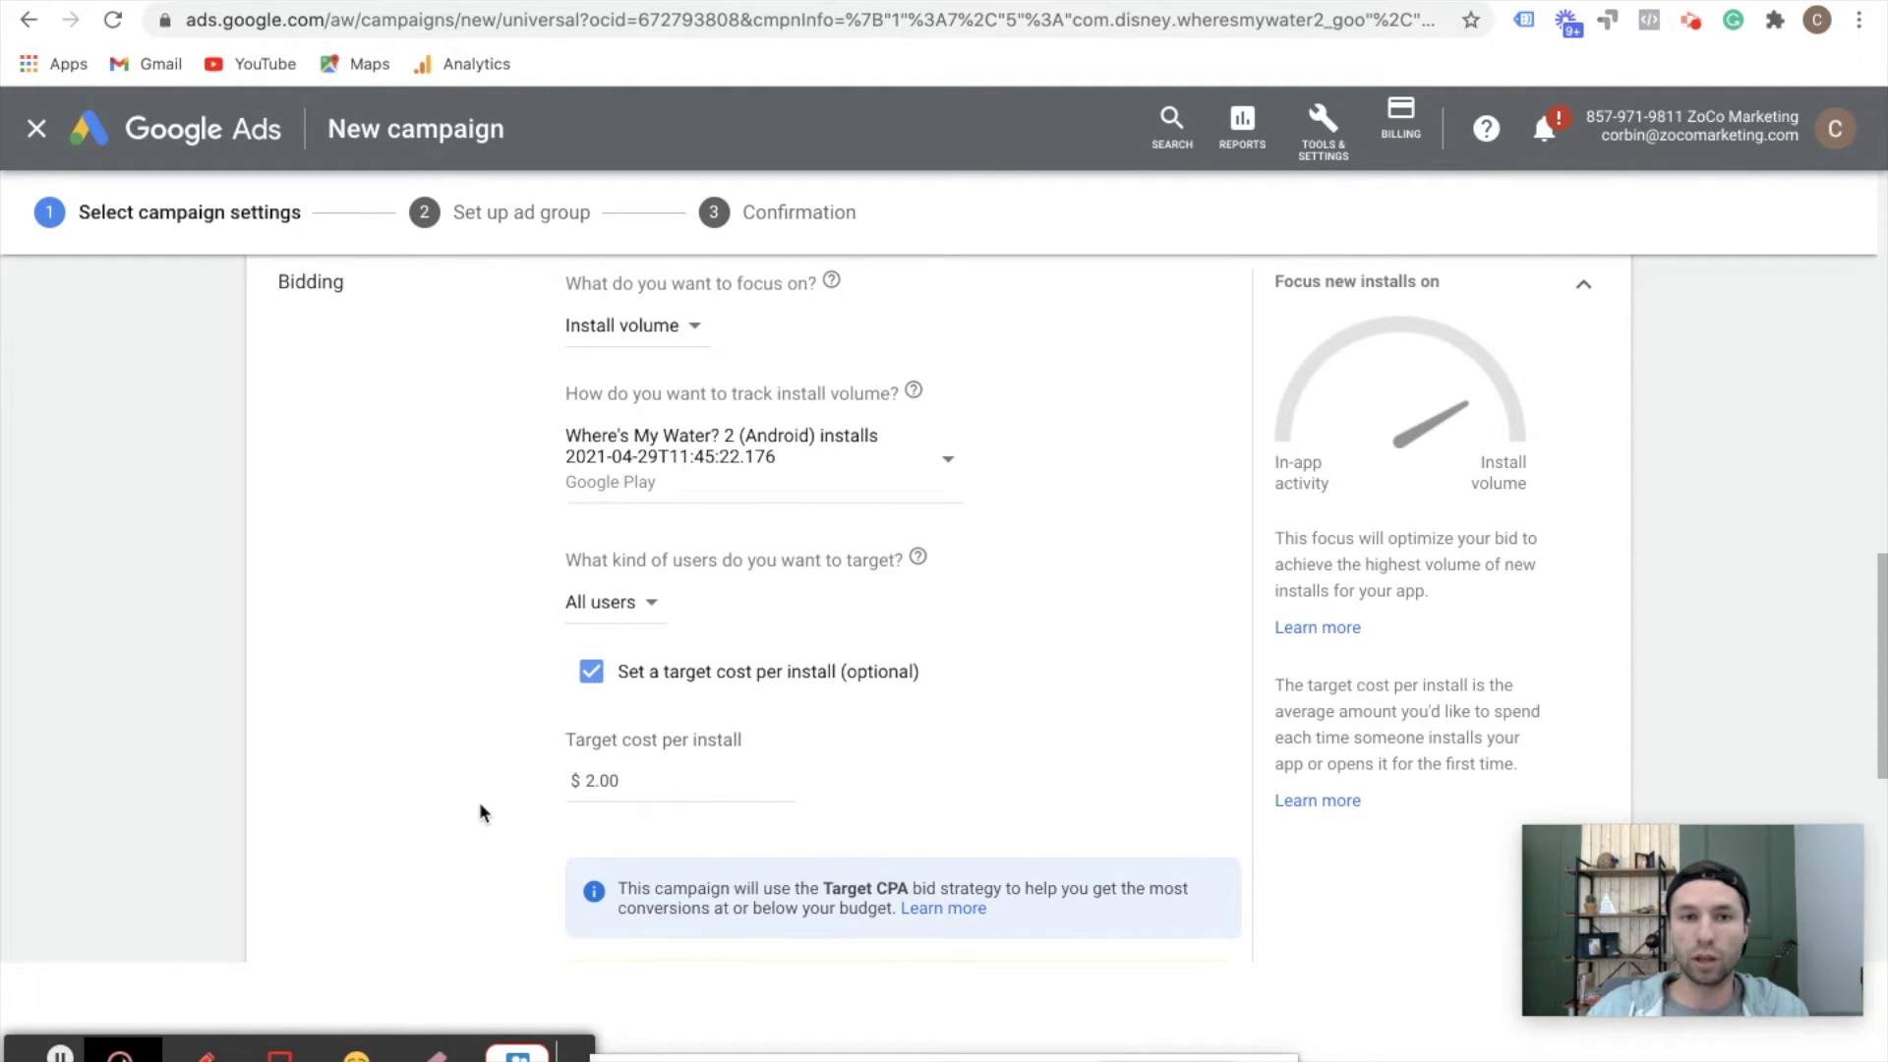
Expand the advanced settings to show a start date of Apr 29, 2021 with no end date.
scroll(480, 801, down, 4)
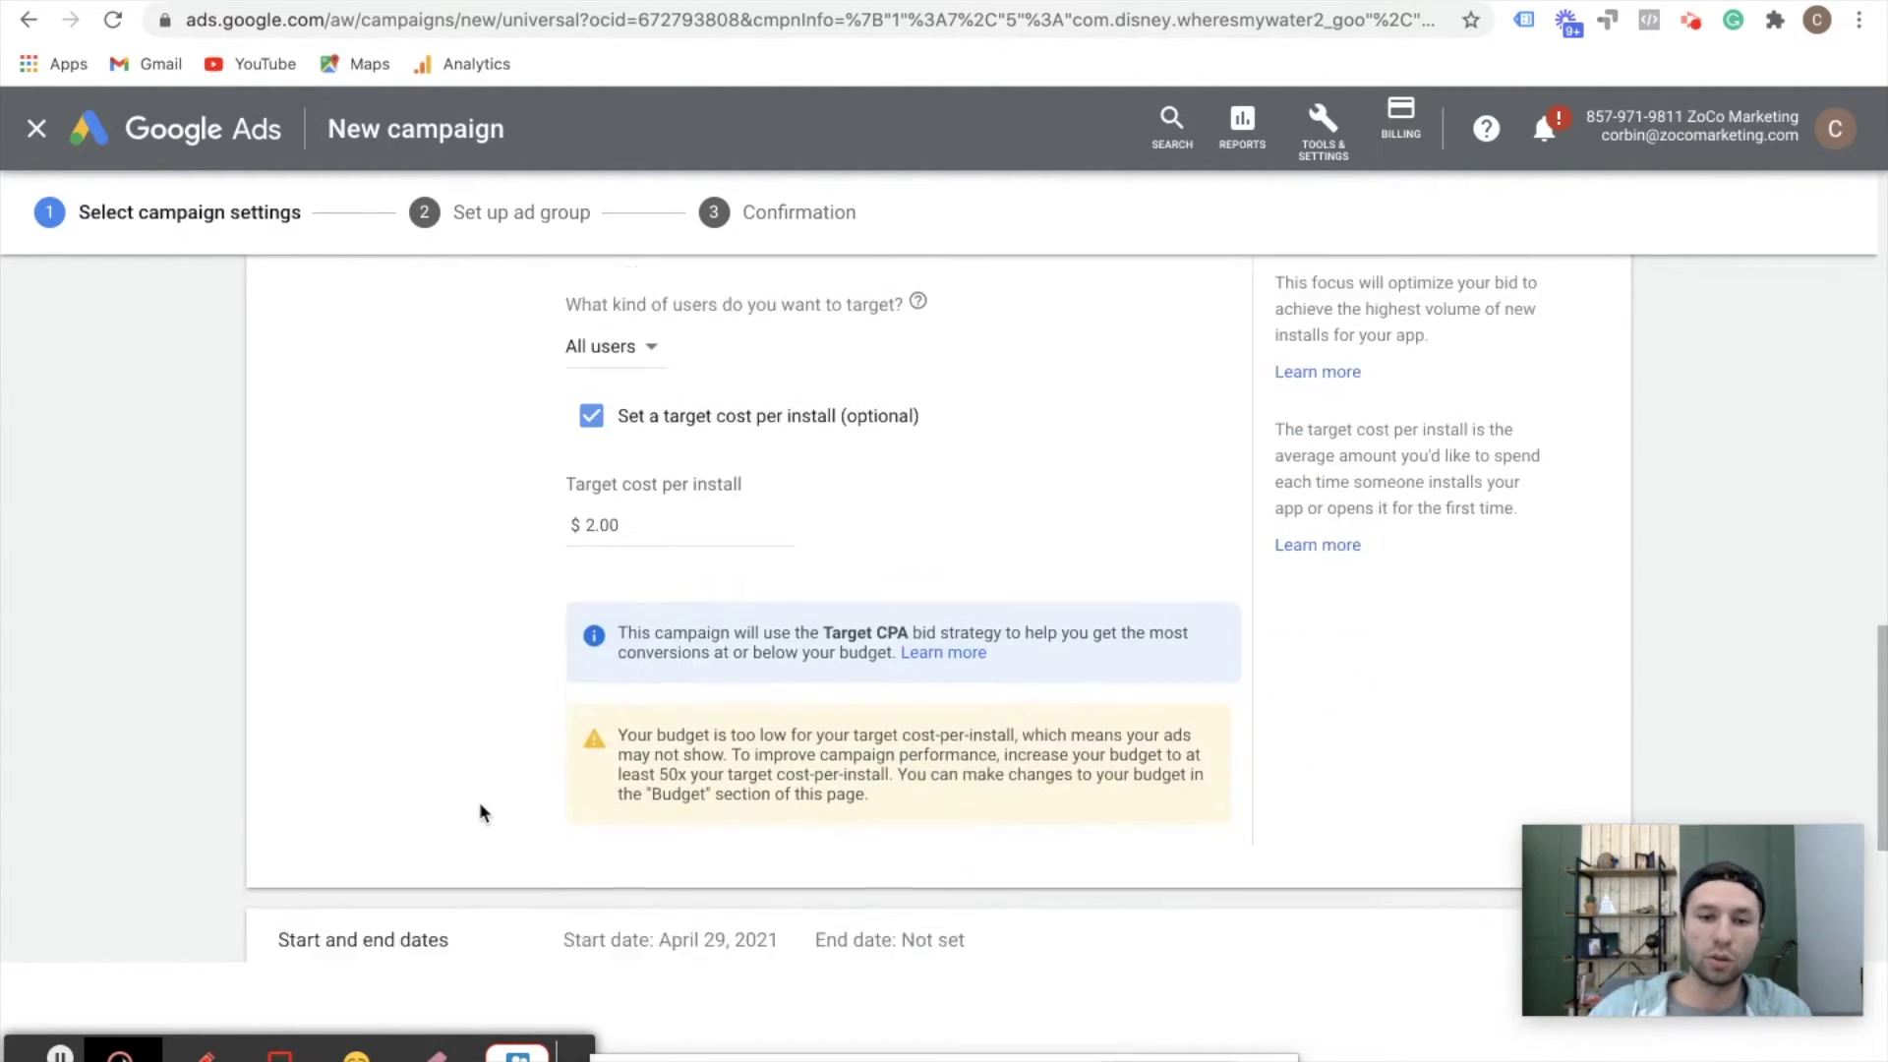
scroll(548, 686, up, 3)
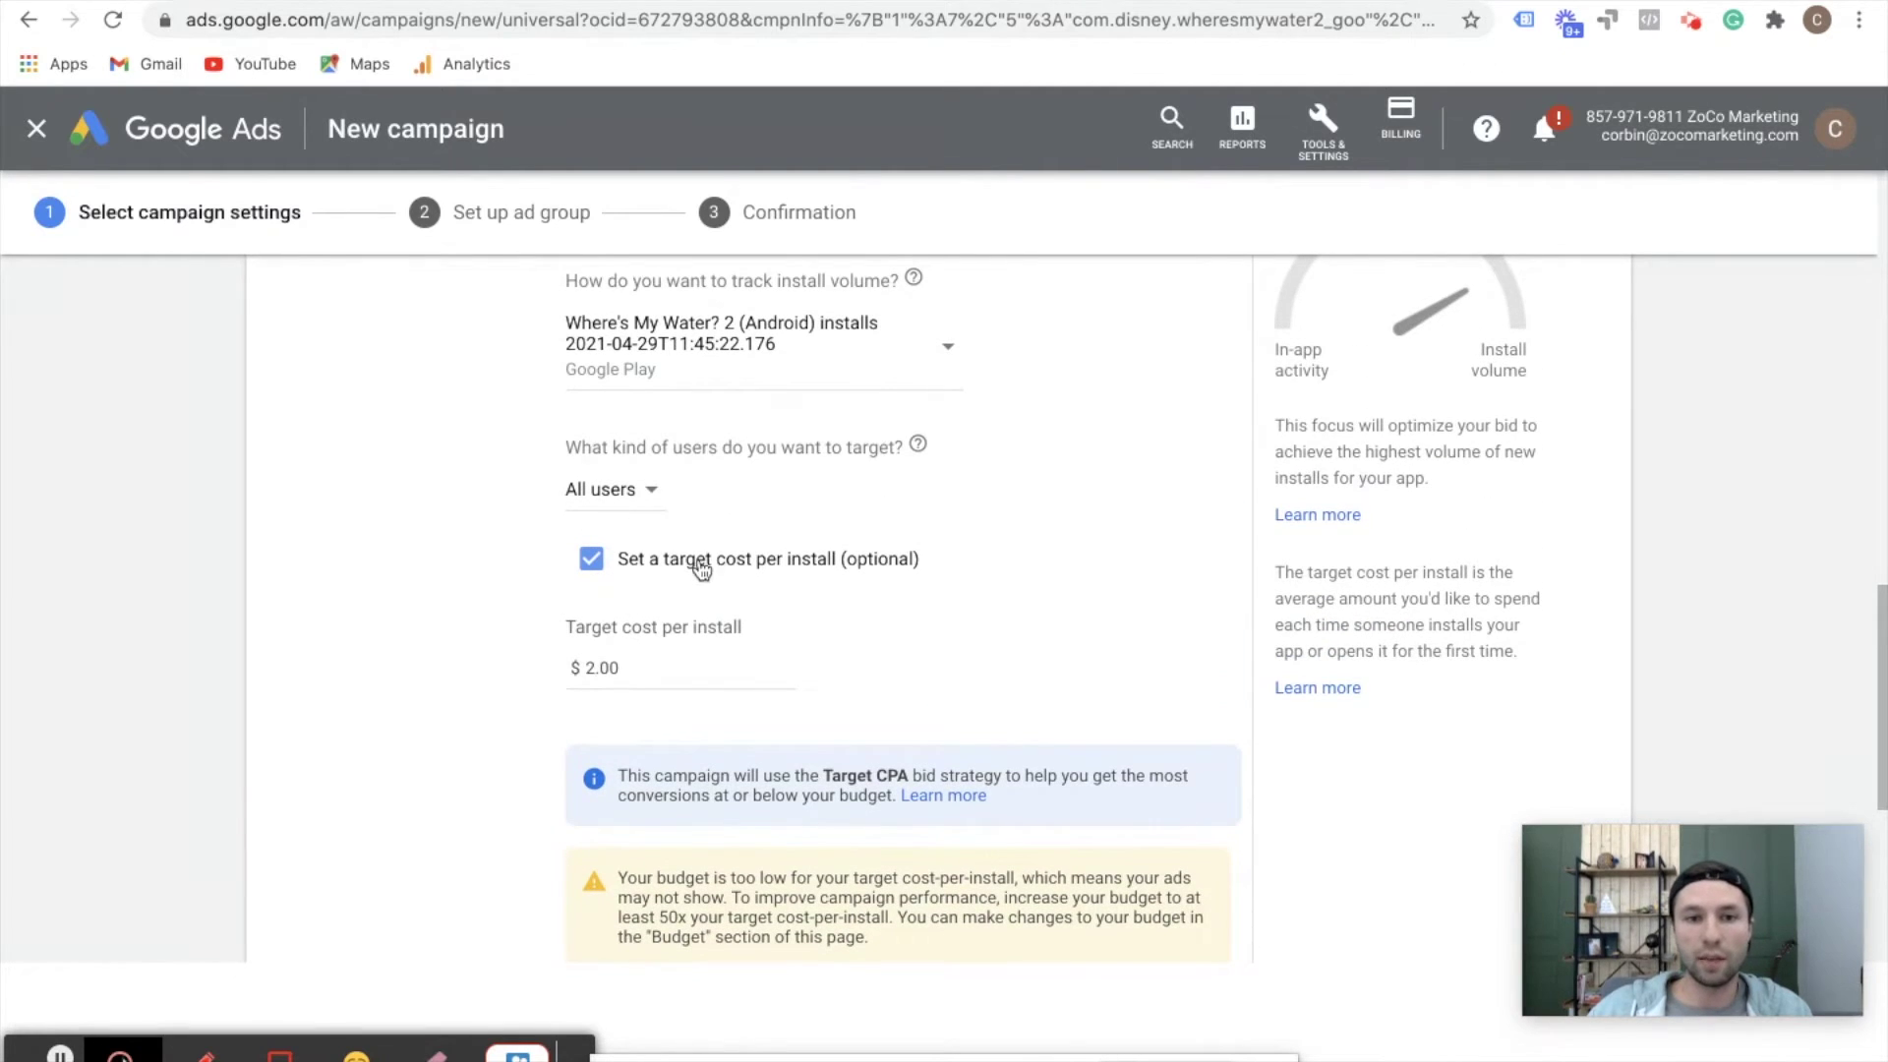
scroll(624, 580, down, 5)
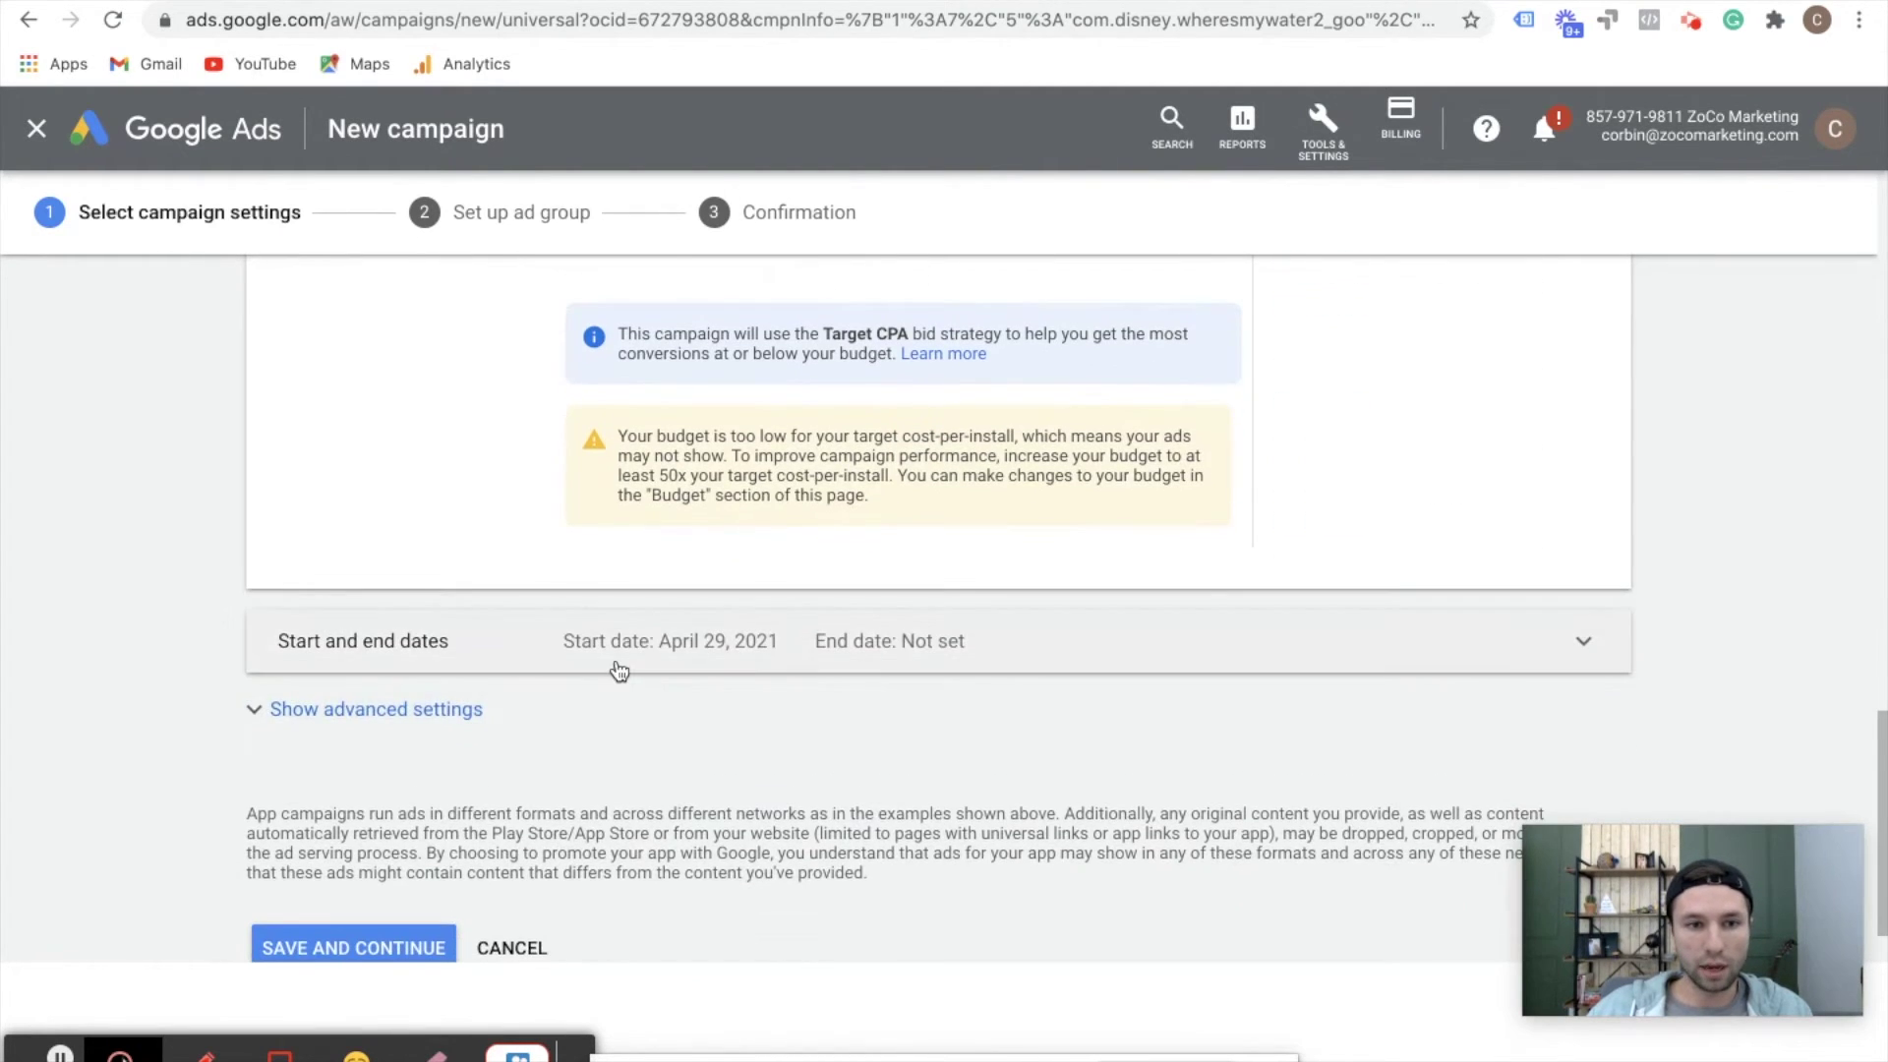
click(557, 684)
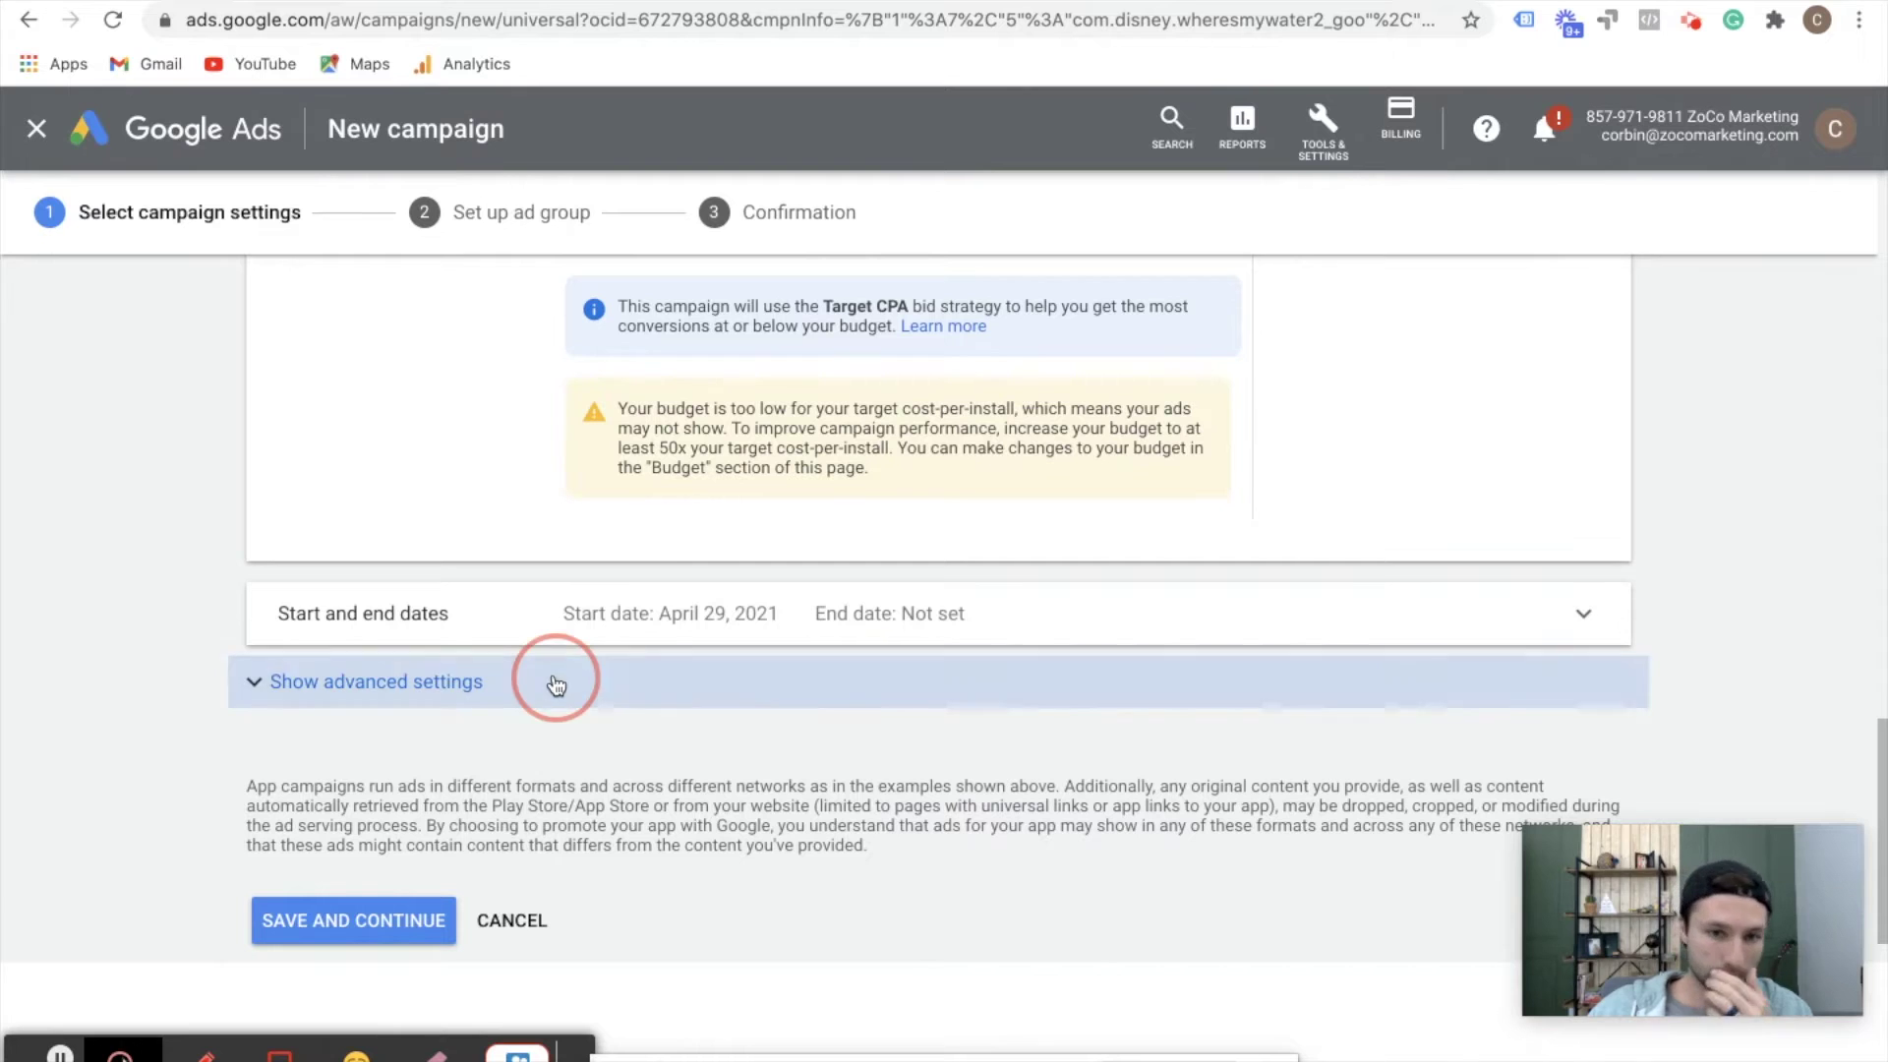
scroll(511, 742, down, 2)
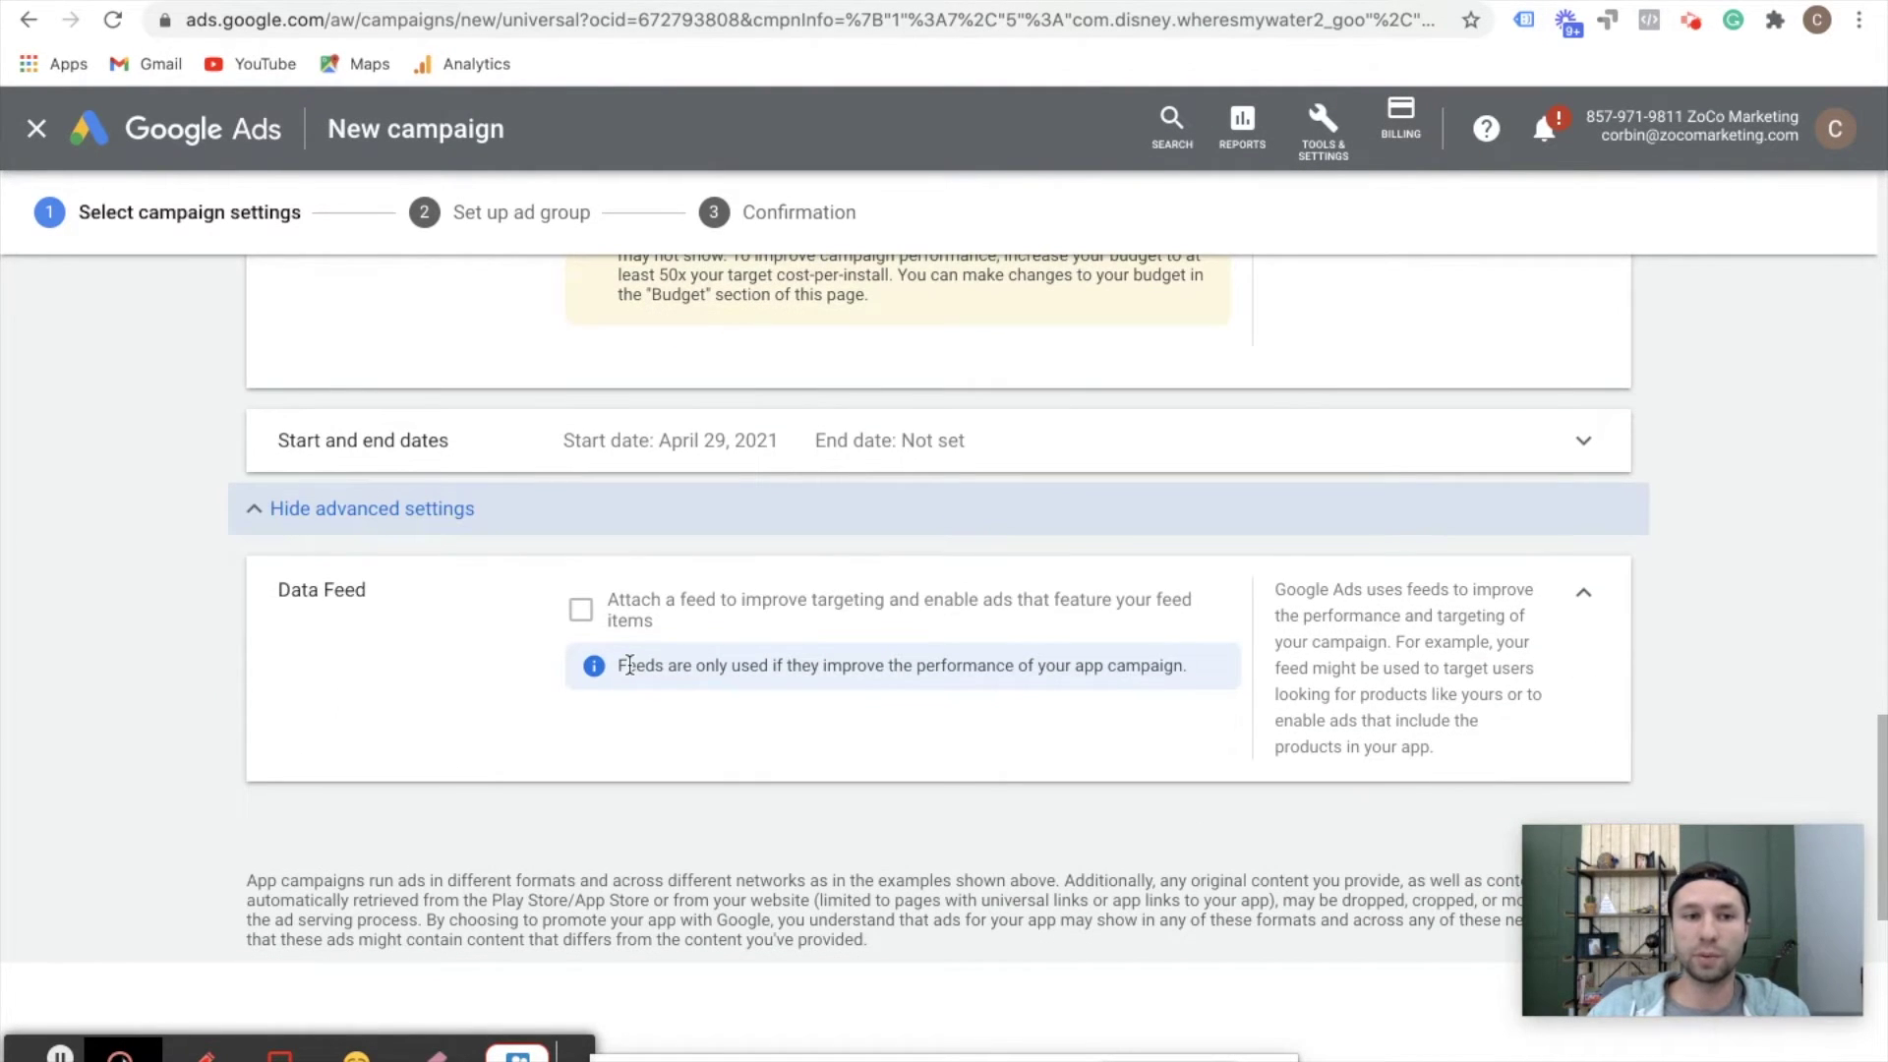
click(1247, 451)
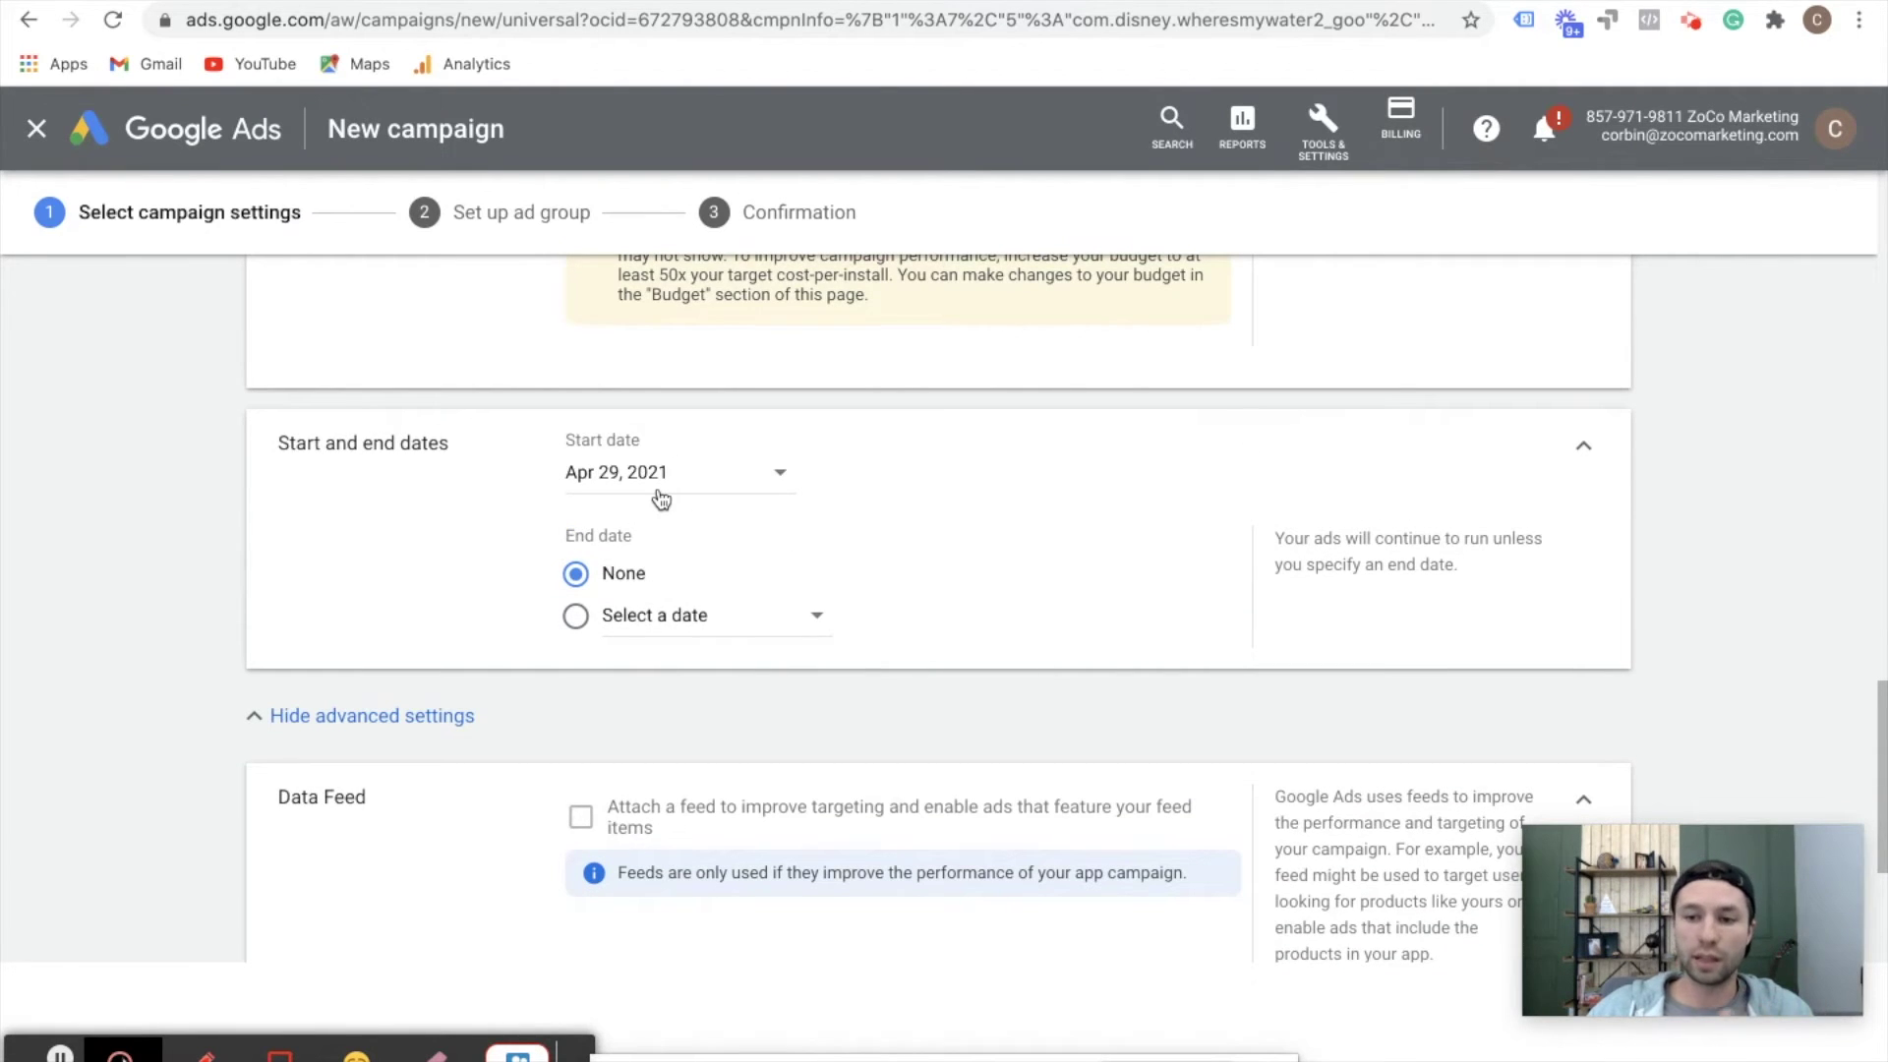
Highlight the warning that the budget is too low for the $2.00 target CPI.
scroll(724, 491, up, 3)
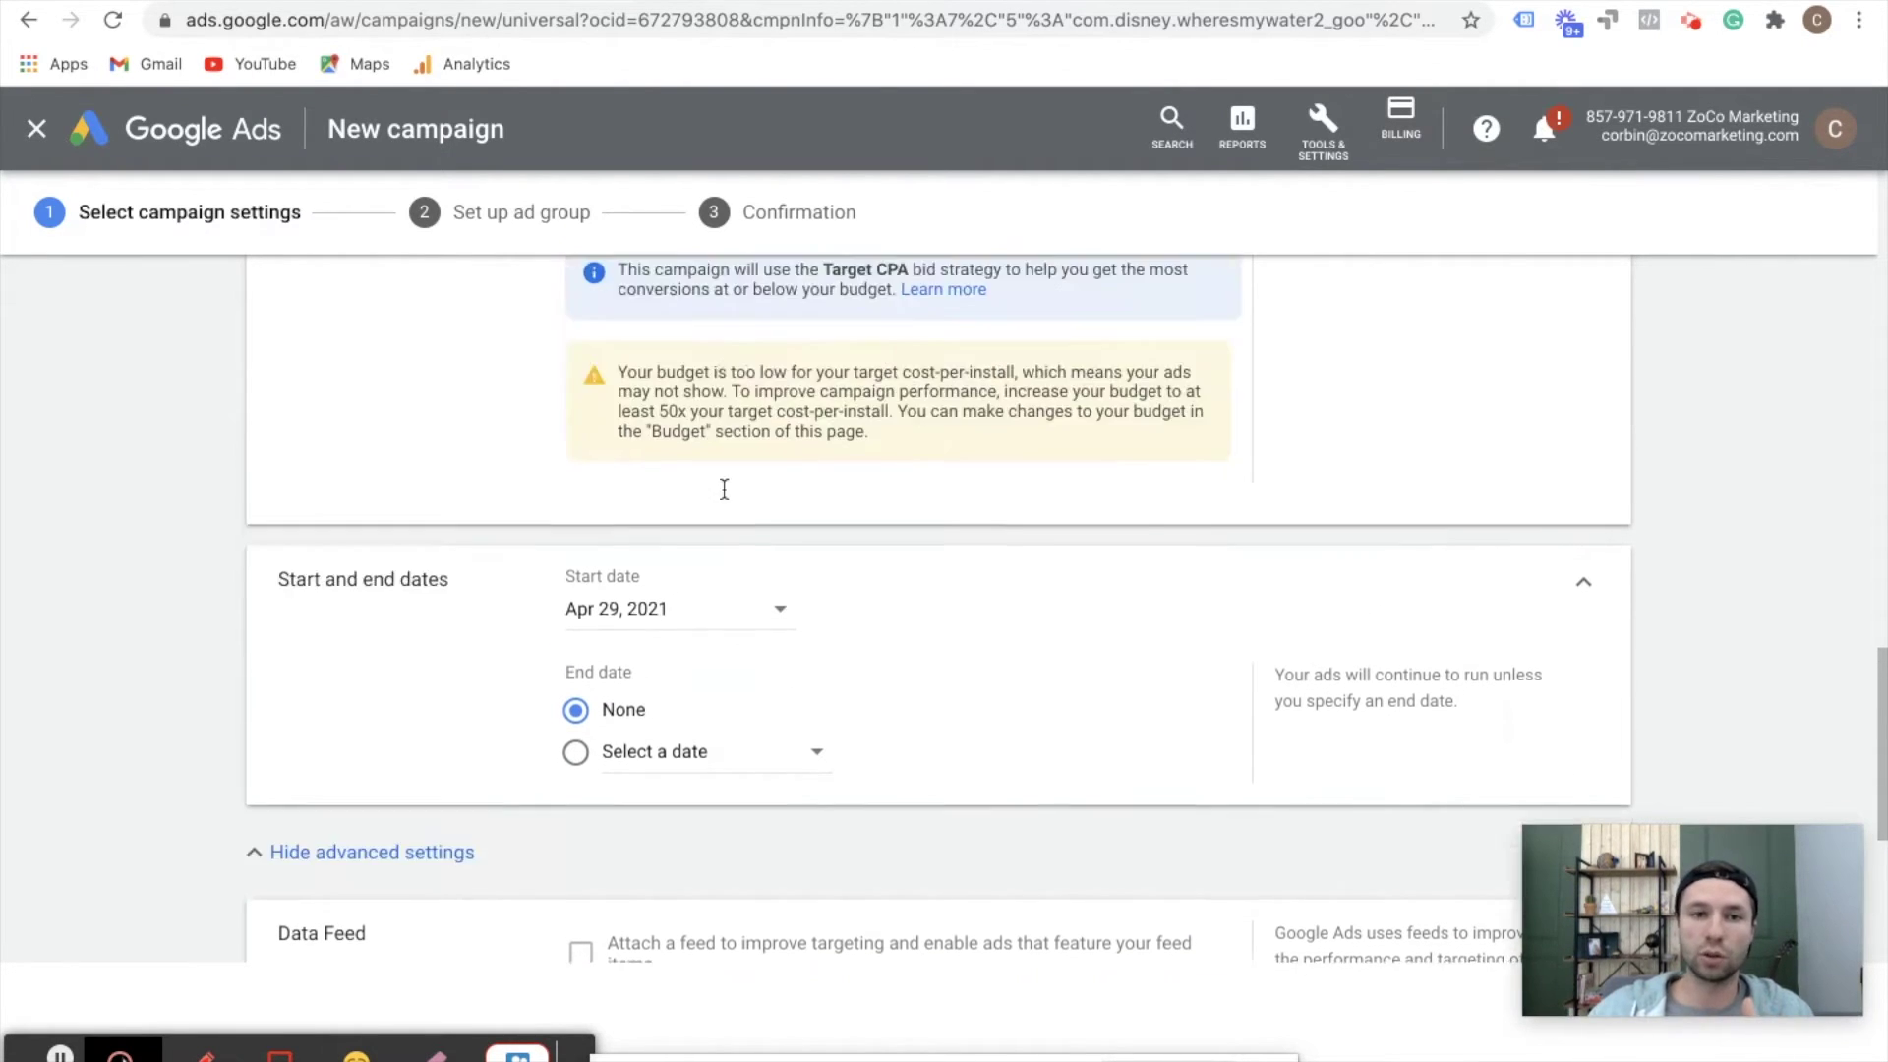
scroll(587, 865, down, 2)
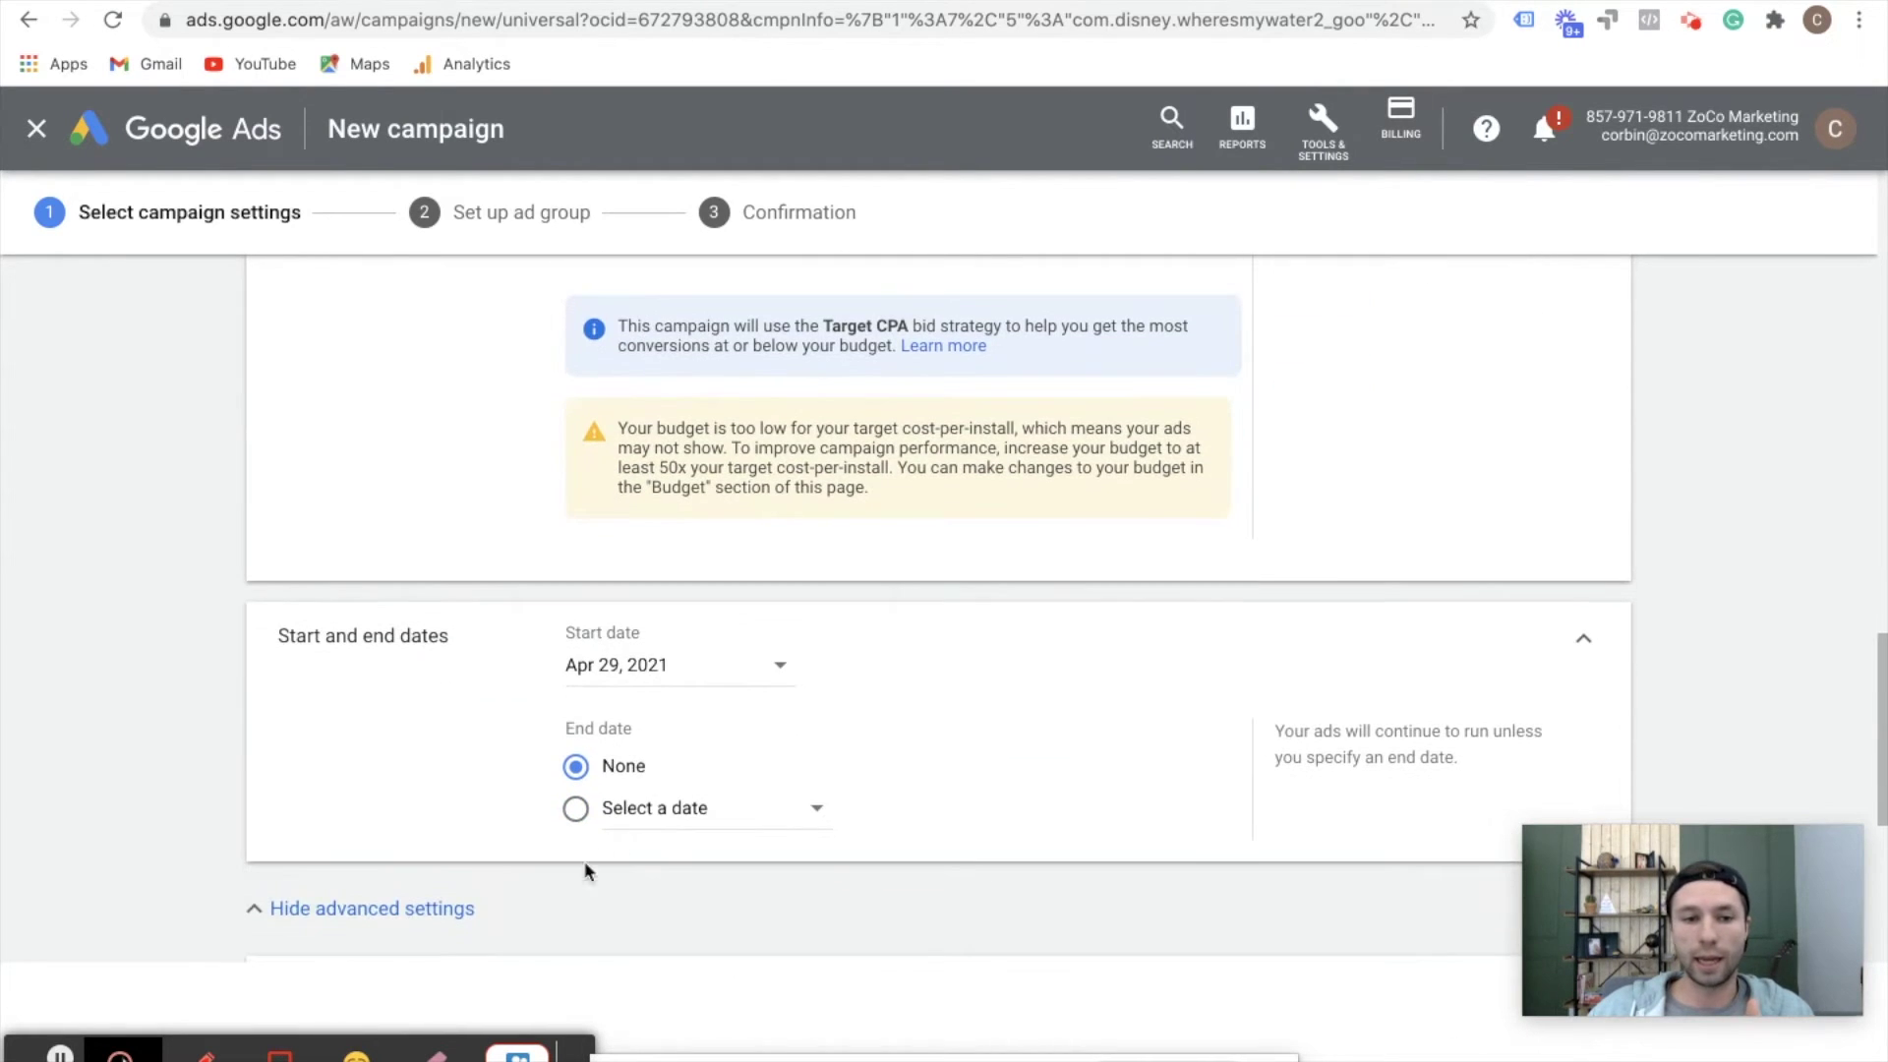
scroll(767, 698, up, 1)
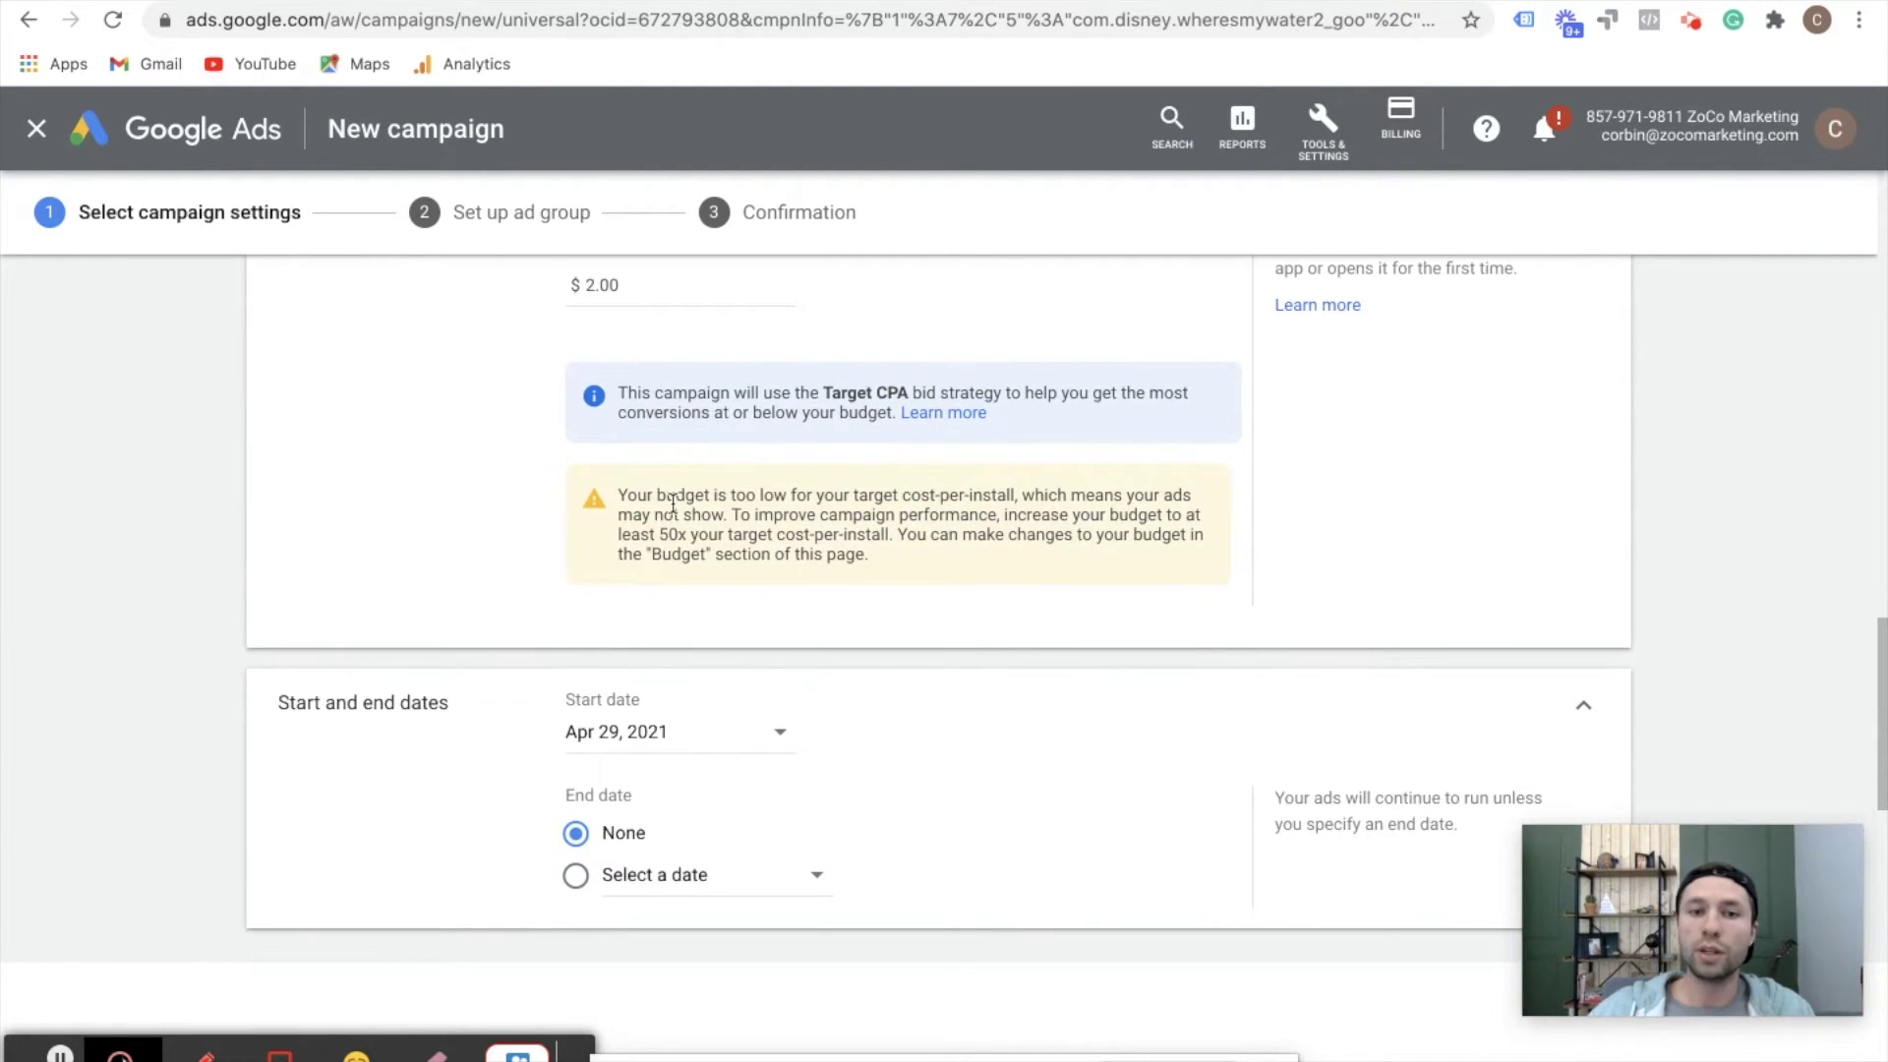
drag(617, 497, 883, 568)
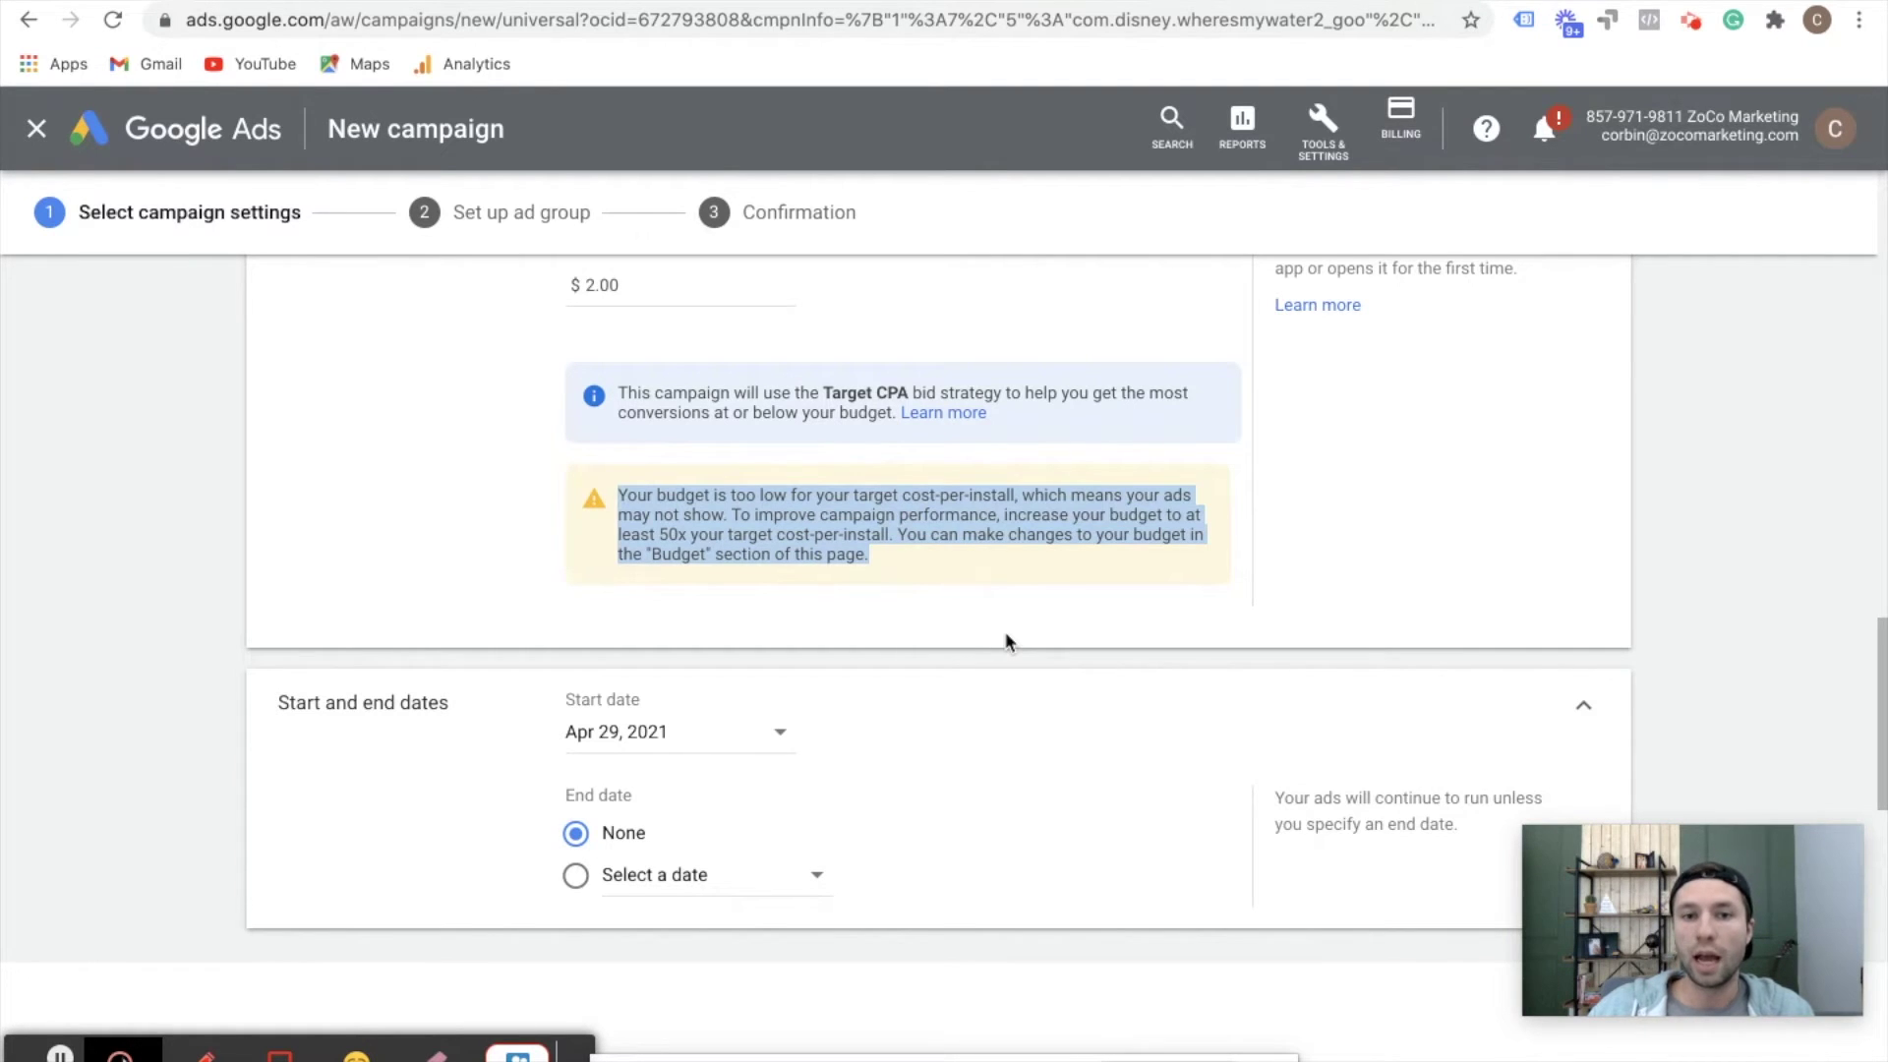
Edit the daily budget and lower the target cost per install from 2.00 to 1.00.
scroll(787, 534, up, 1)
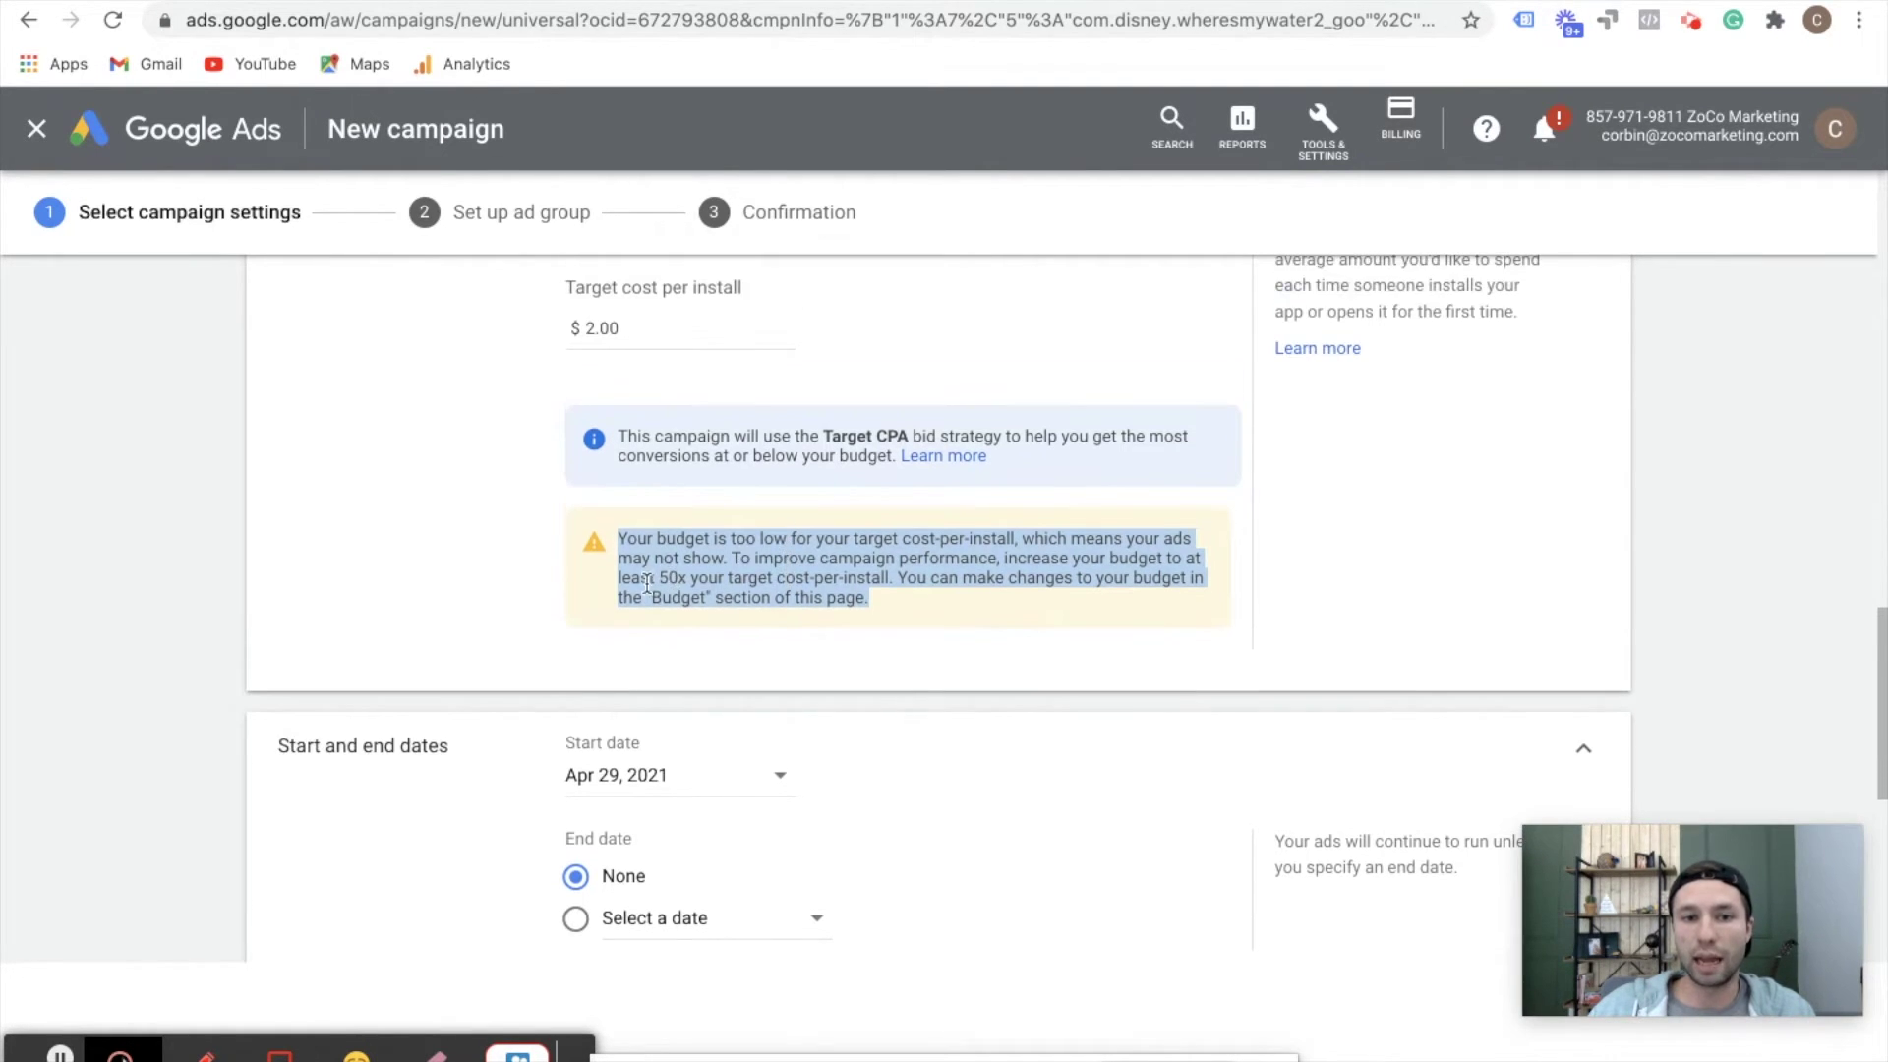
scroll(763, 522, up, 4)
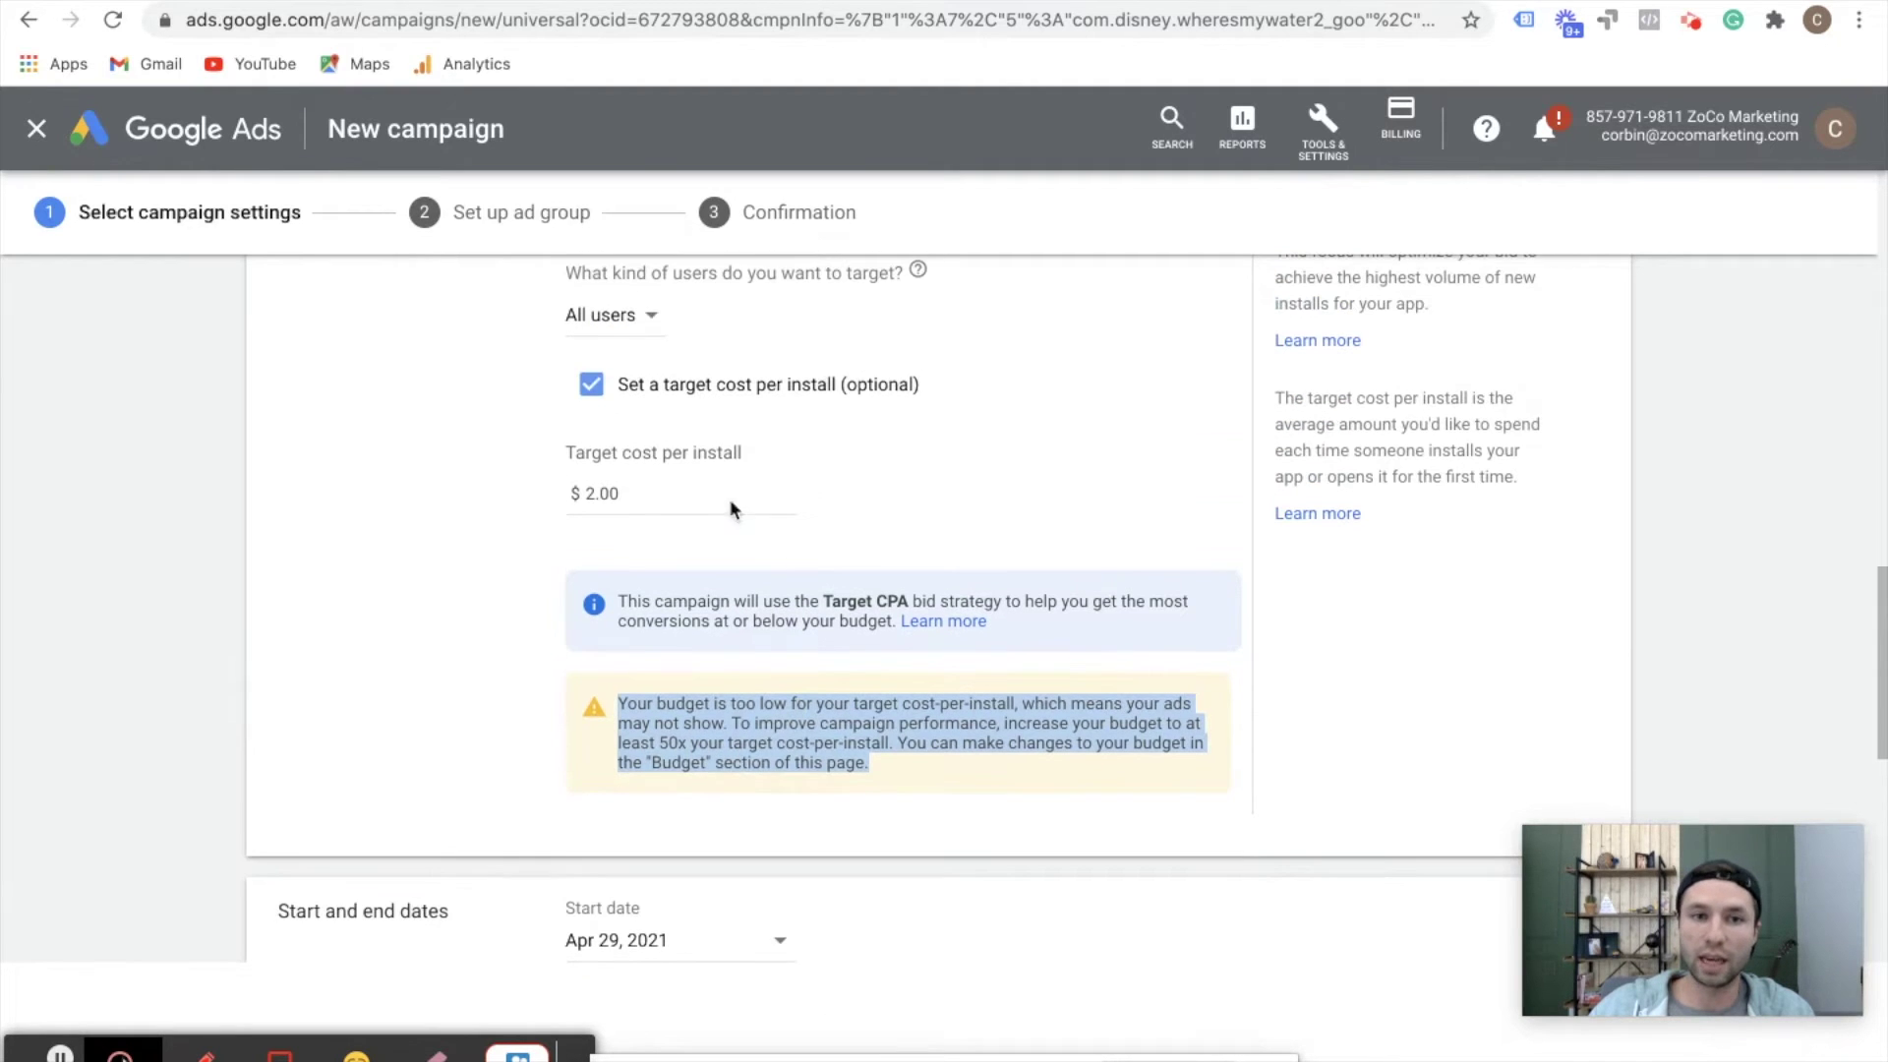
scroll(678, 496, up, 12)
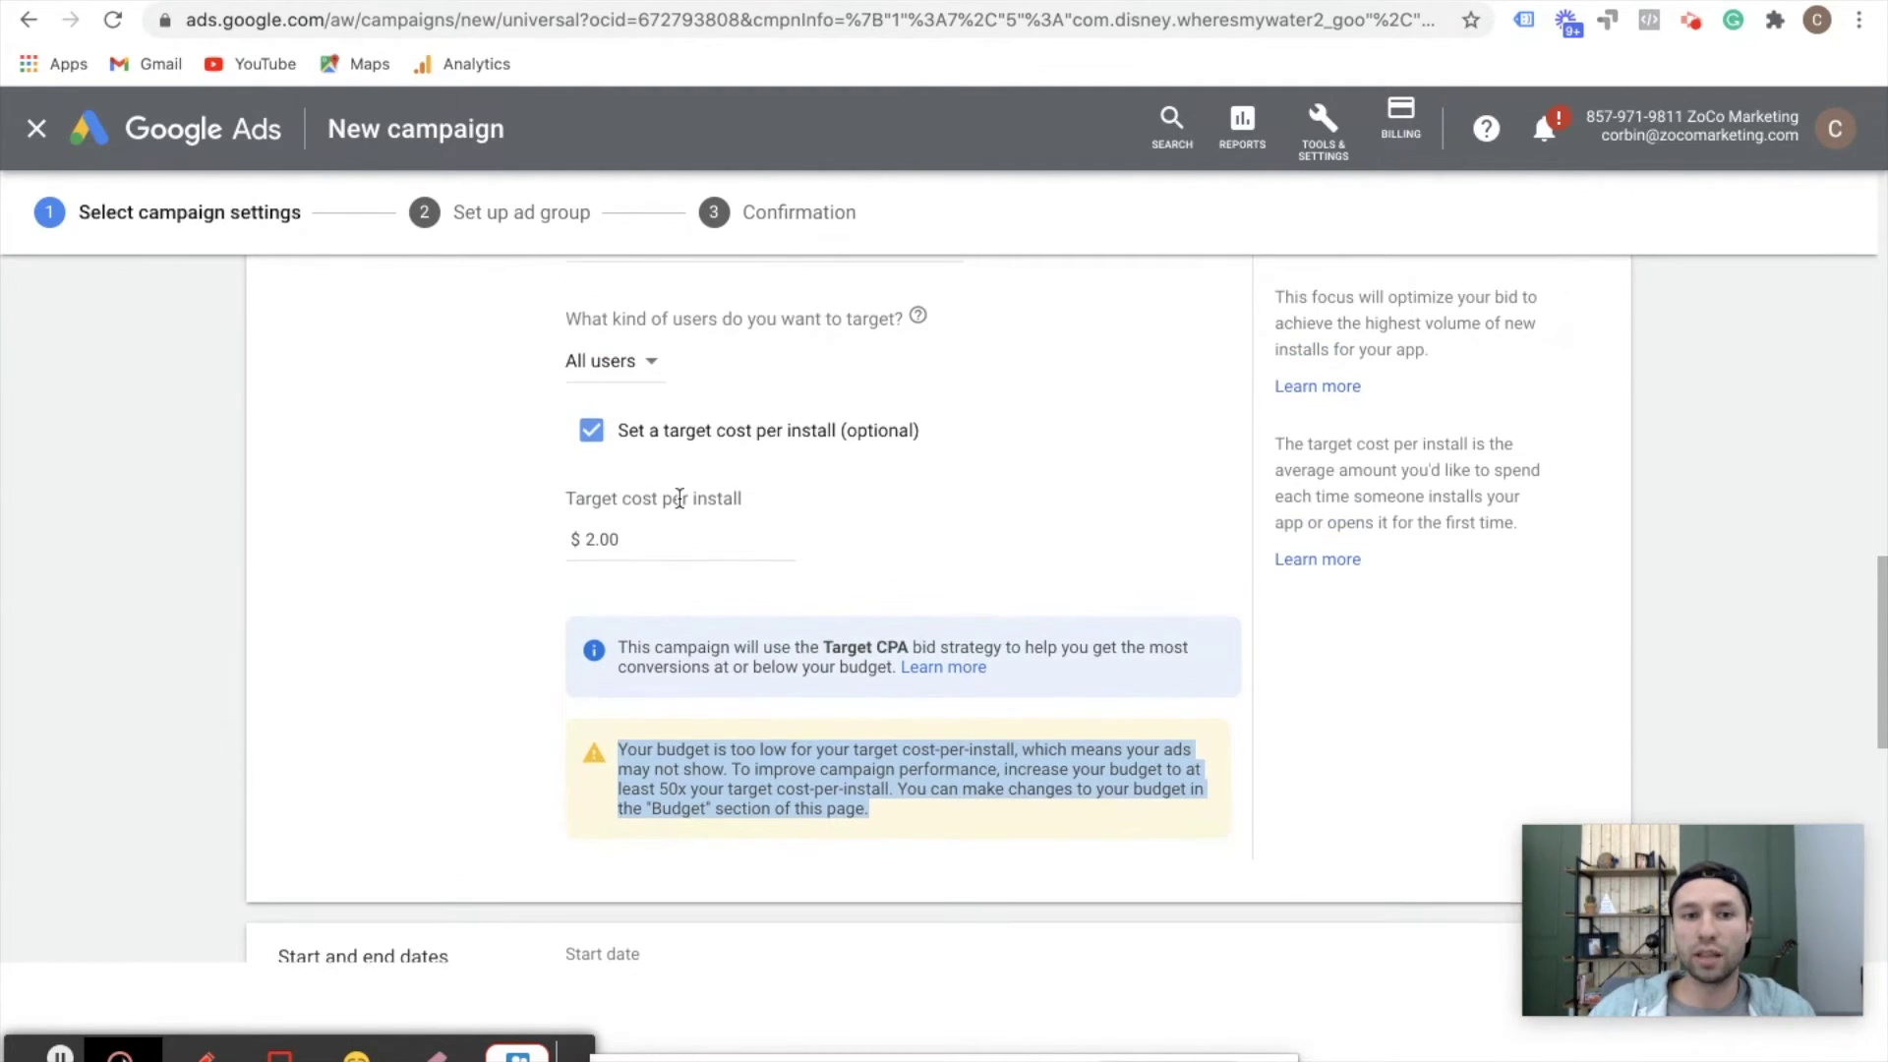
scroll(678, 506, up, 5)
click(587, 522)
key(BackSpace)
text(100.00)
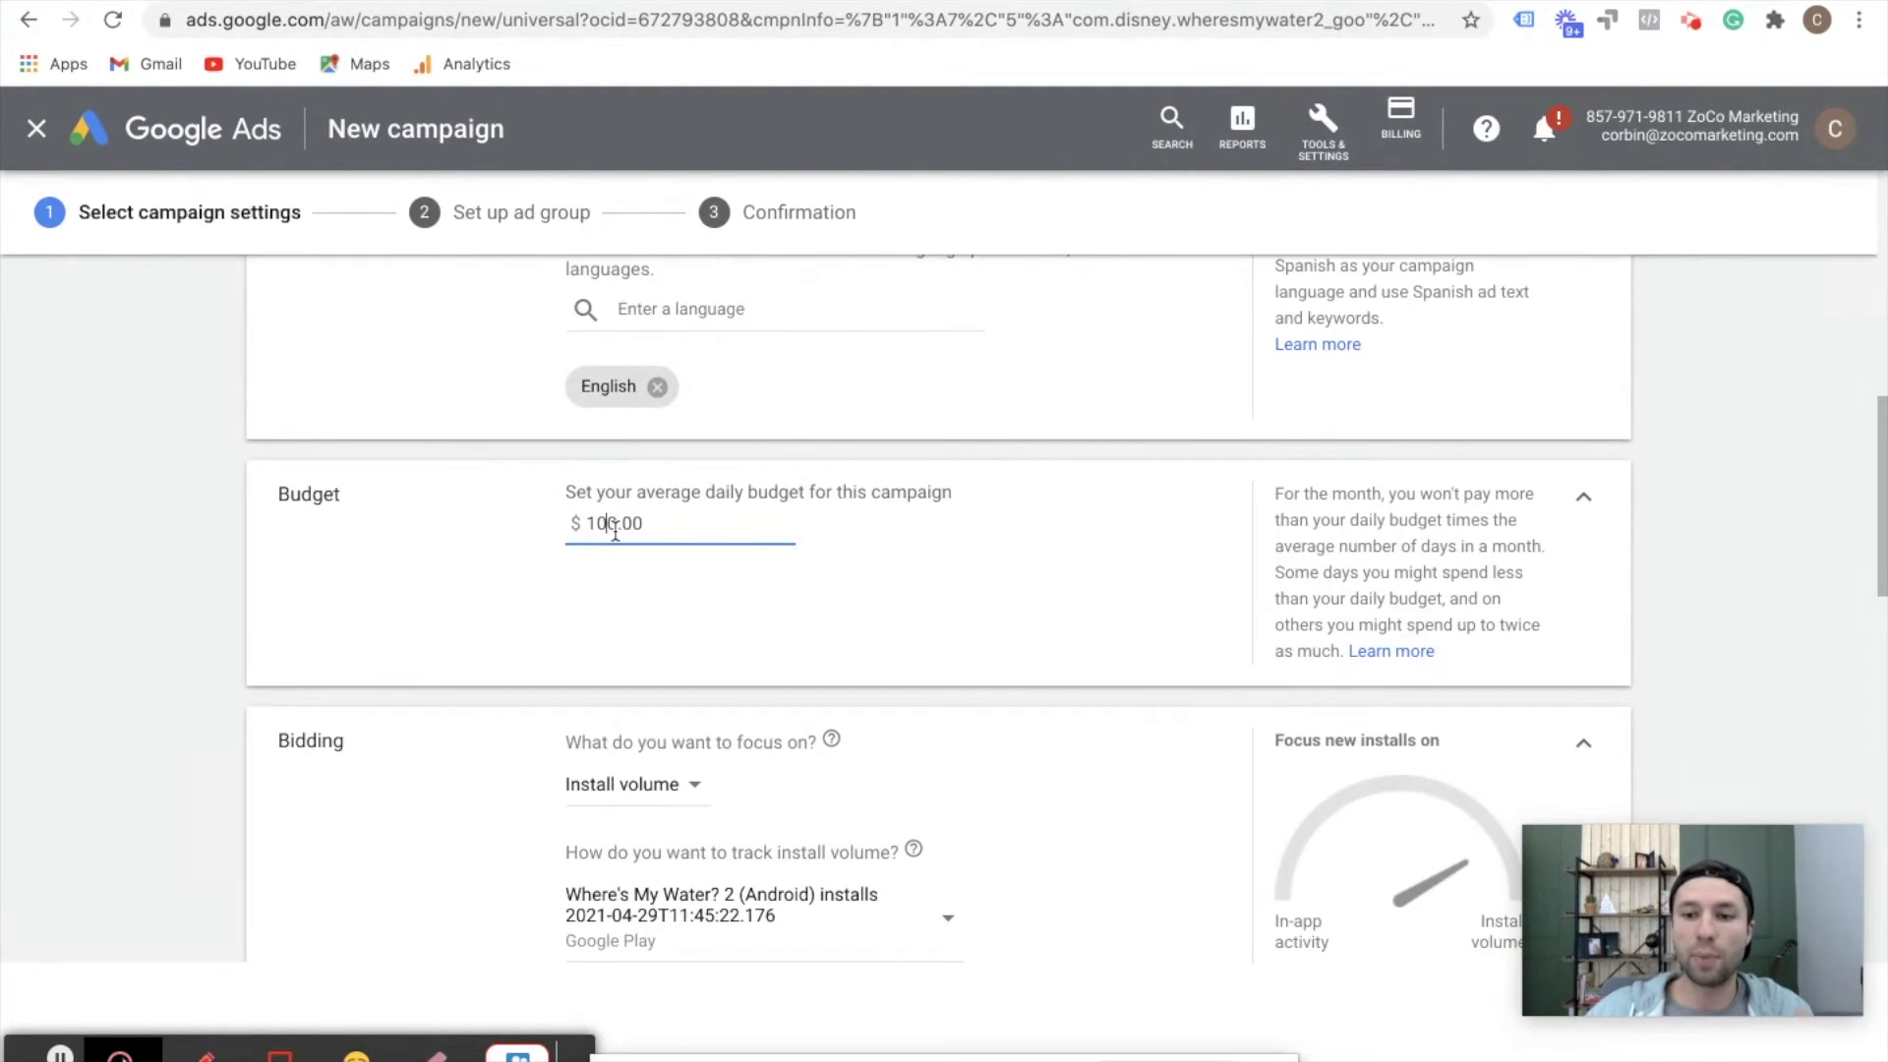
scroll(730, 519, down, 1)
scroll(729, 519, down, 10)
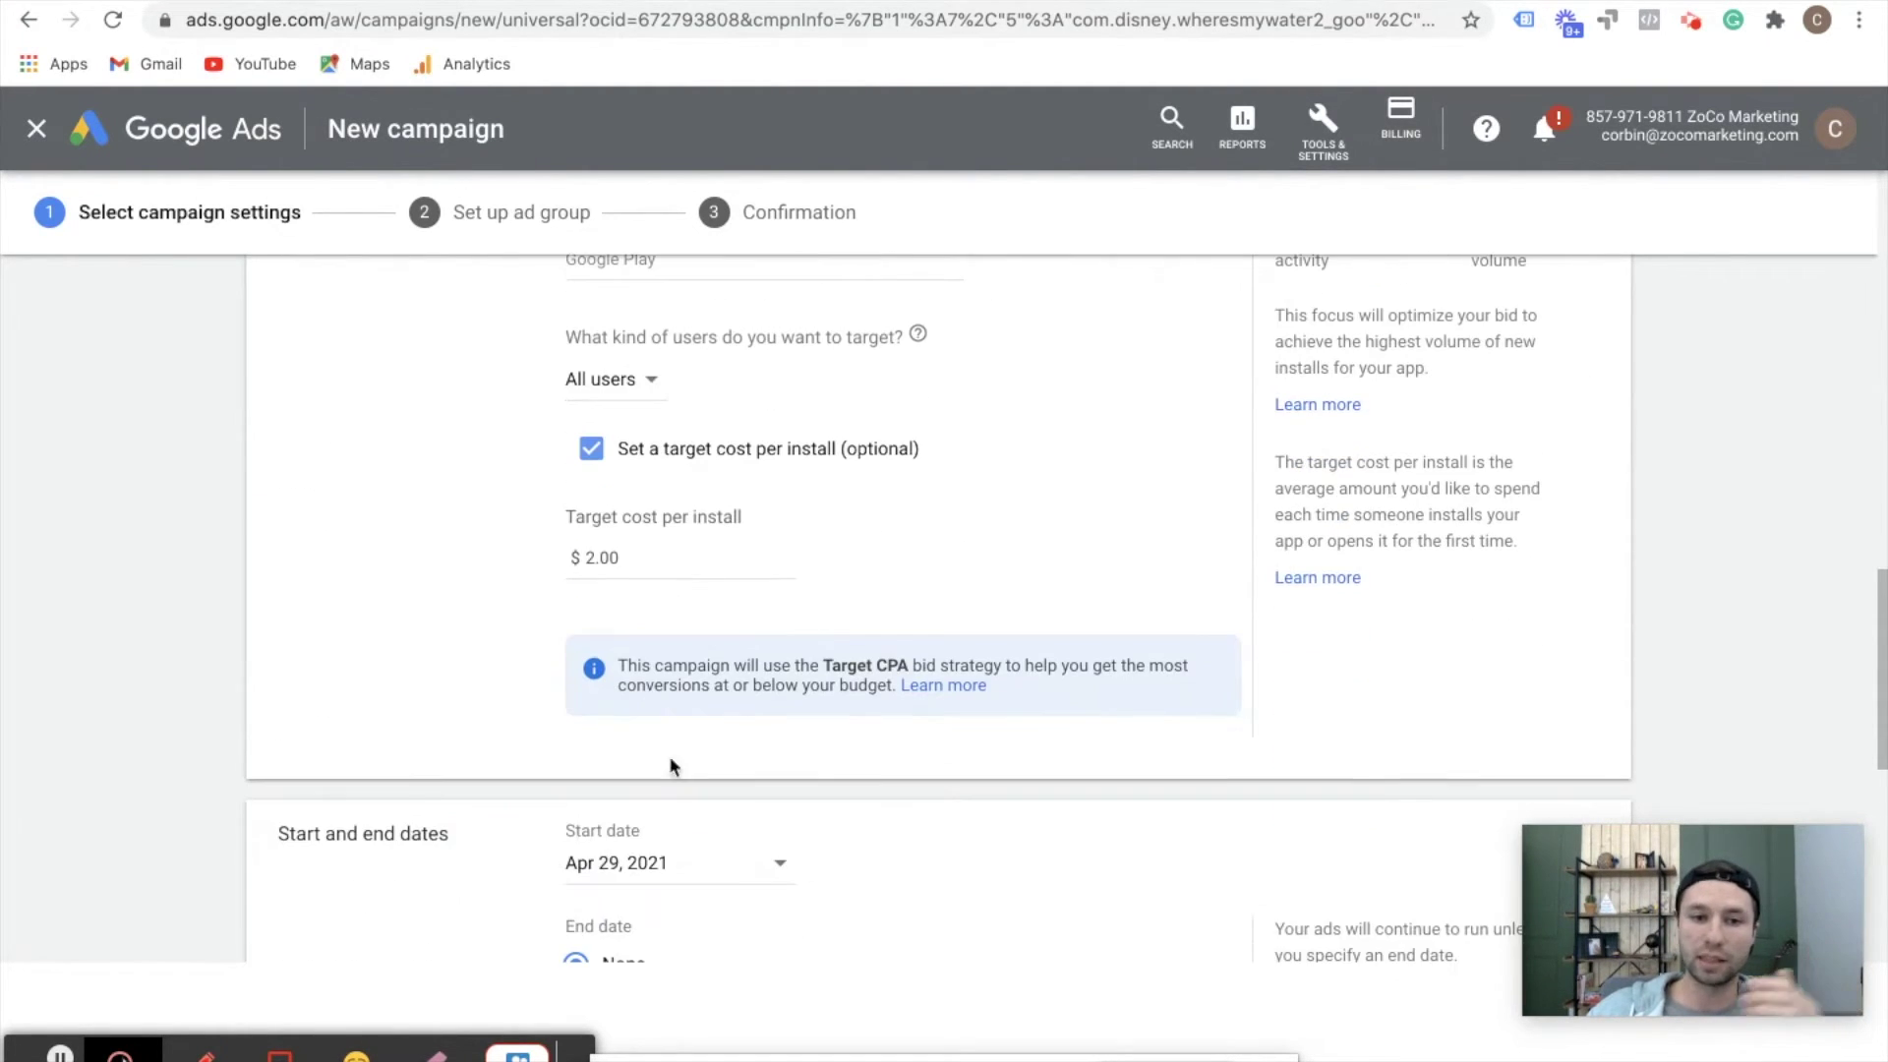
click(629, 590)
key(BackSpace)
key(BackSpace)
key(BackSpace)
key(BackSpace)
text(1)
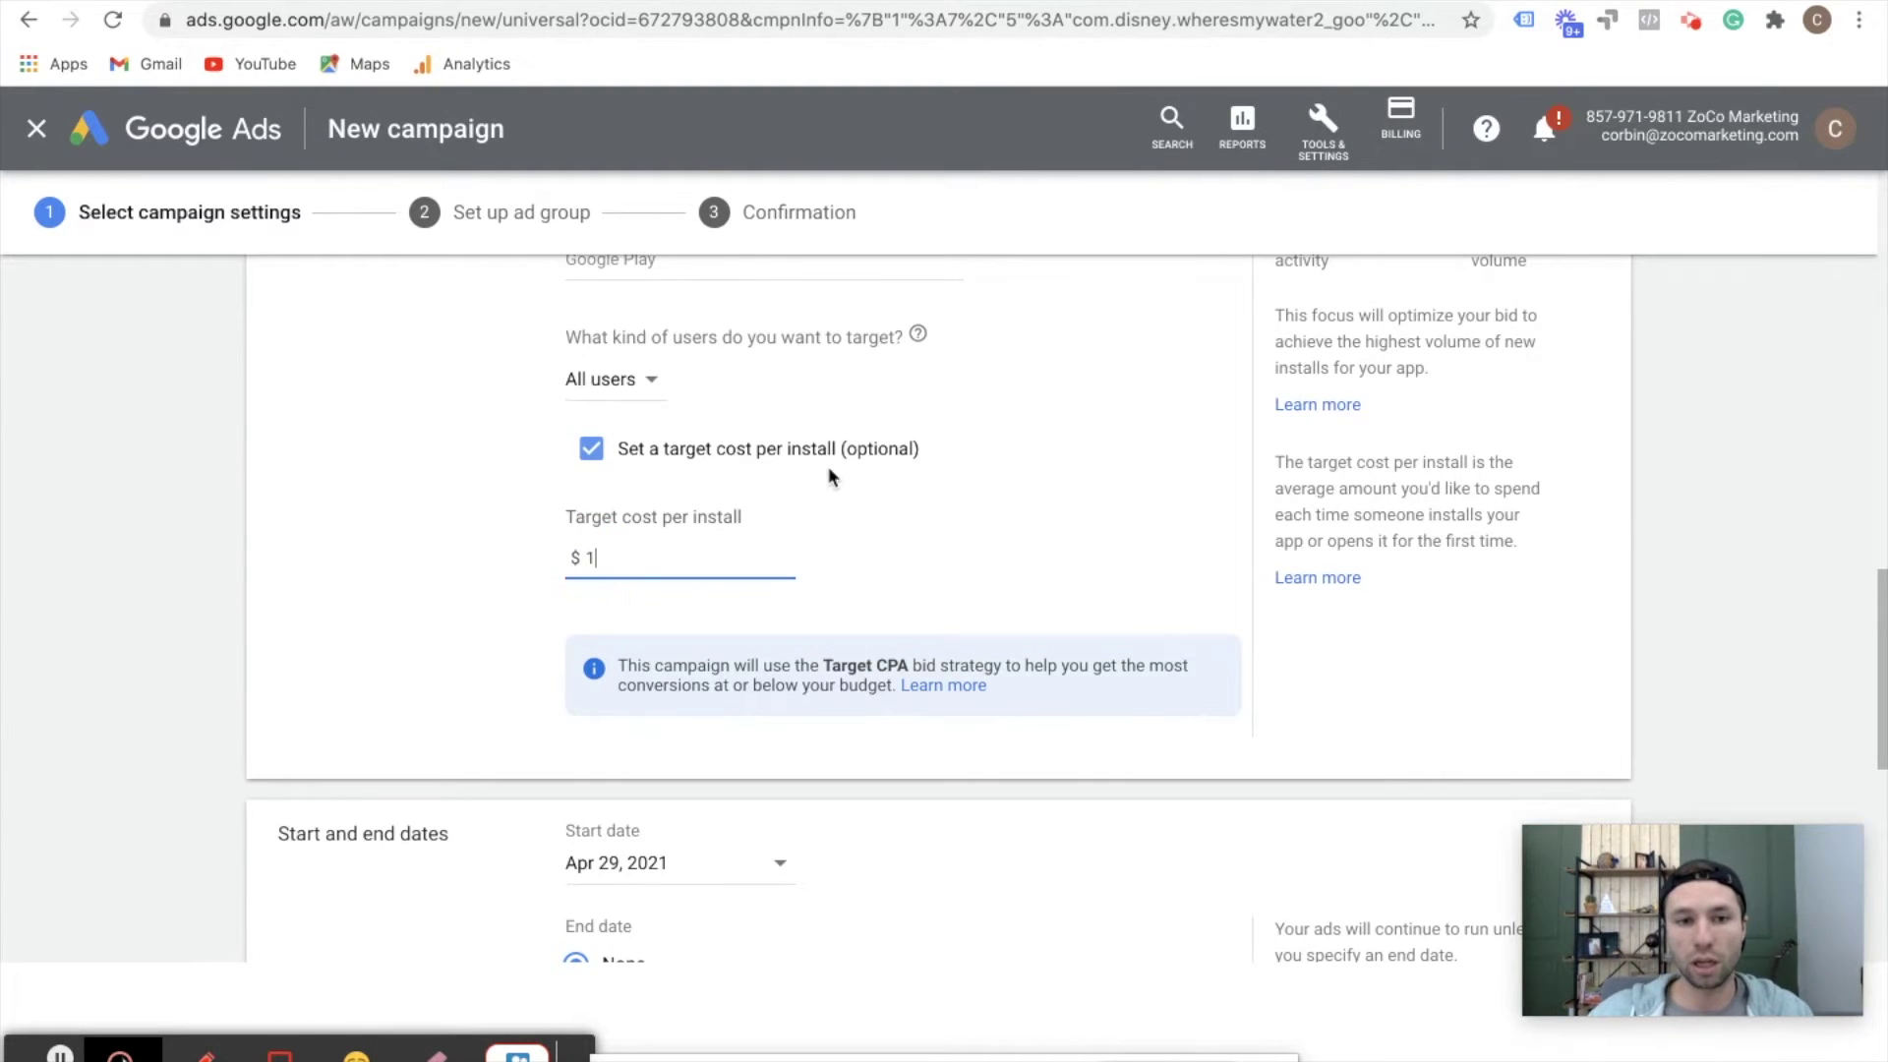
Reset the daily budget from 100.00 to 50.00 and scroll down to the Data Feed option.
scroll(828, 471, up, 10)
click(629, 460)
key(BackSpace)
key(BackSpace)
key(BackSpace)
key(BackSpace)
key(BackSpace)
key(BackSpace)
text(50)
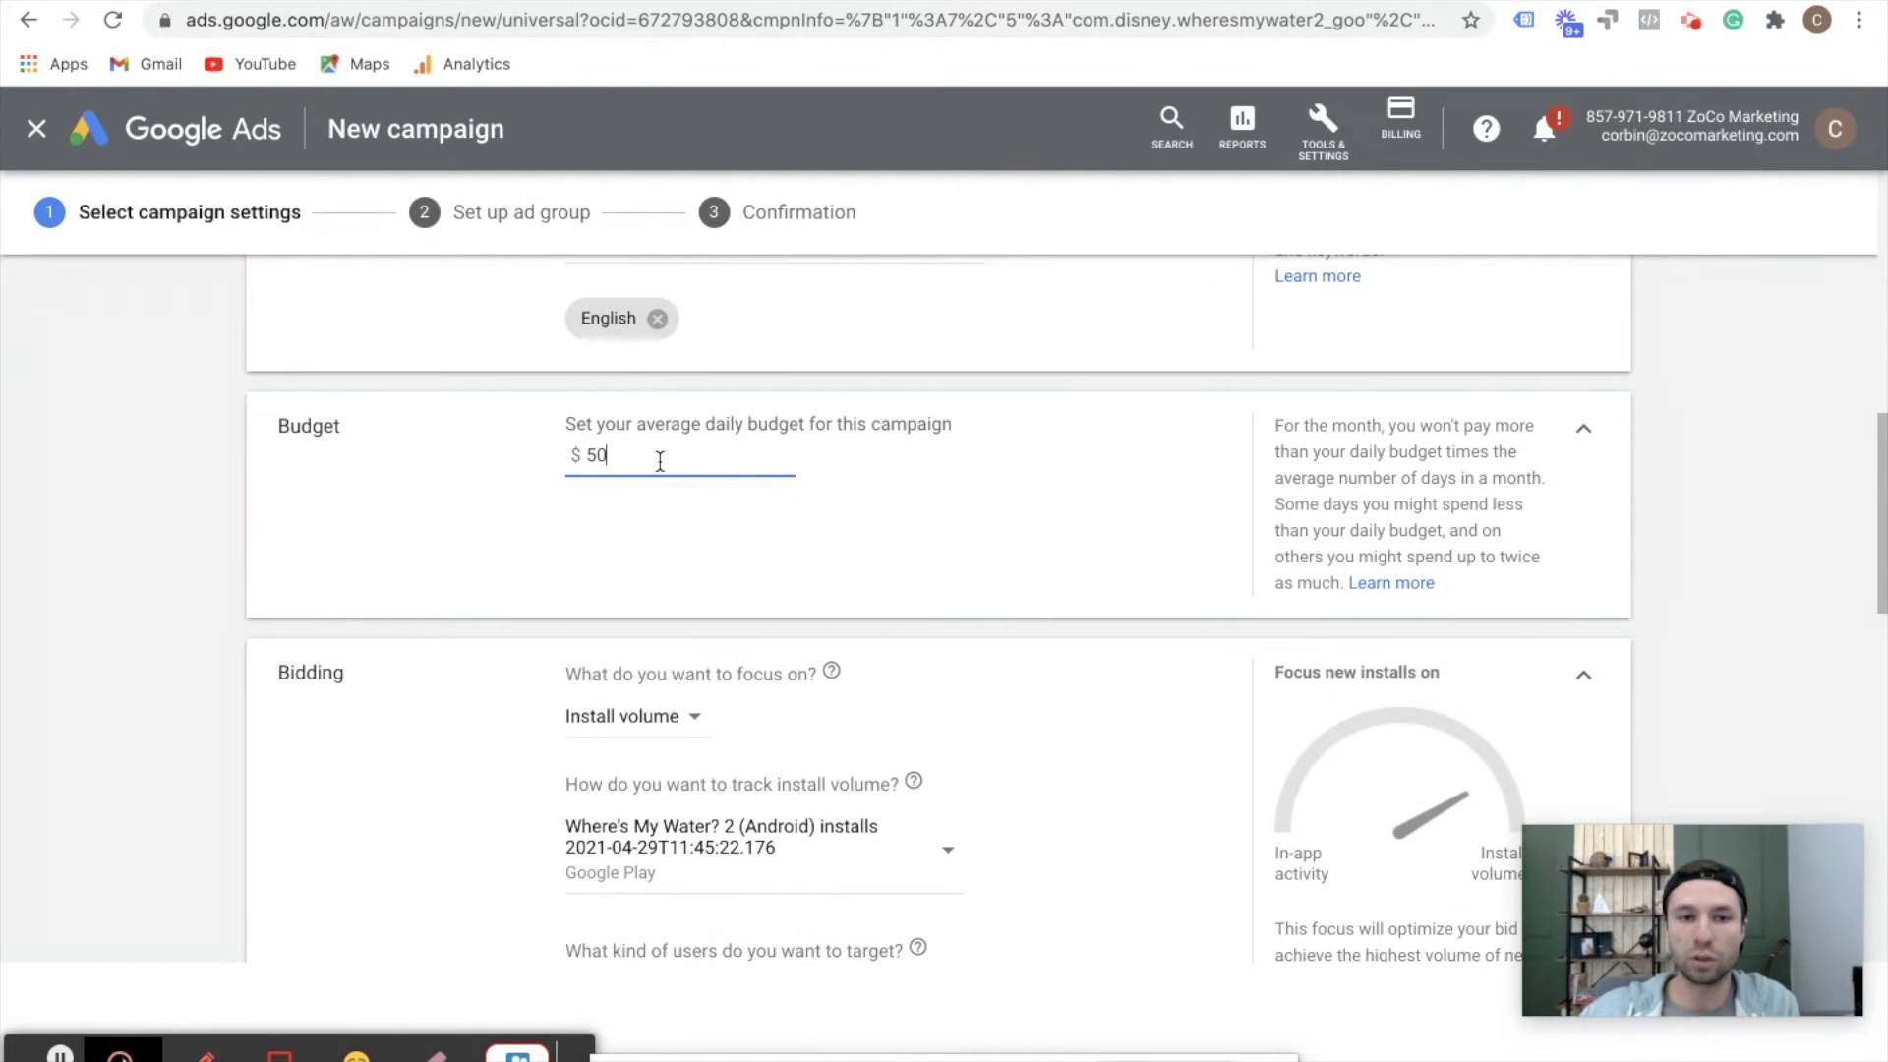
scroll(413, 670, down, 10)
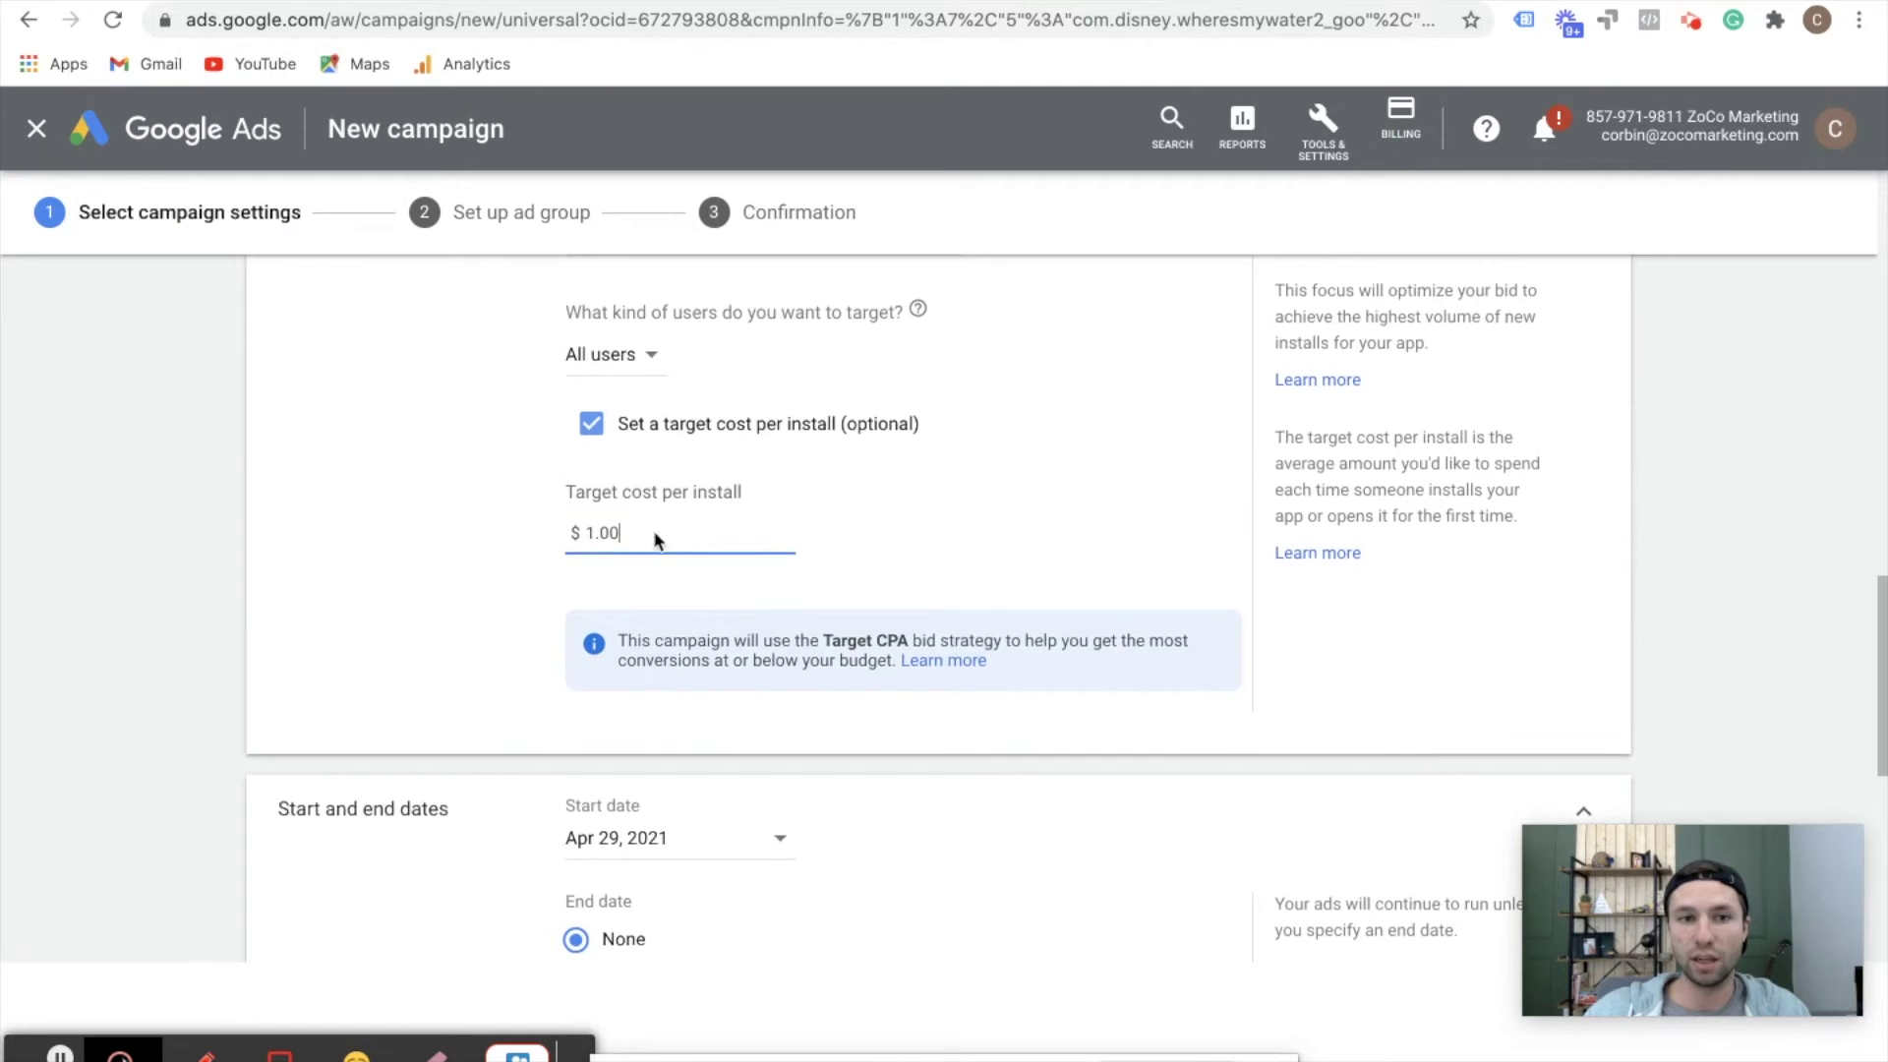
scroll(653, 531, up, 8)
scroll(660, 421, down, 2)
scroll(653, 872, down, 1)
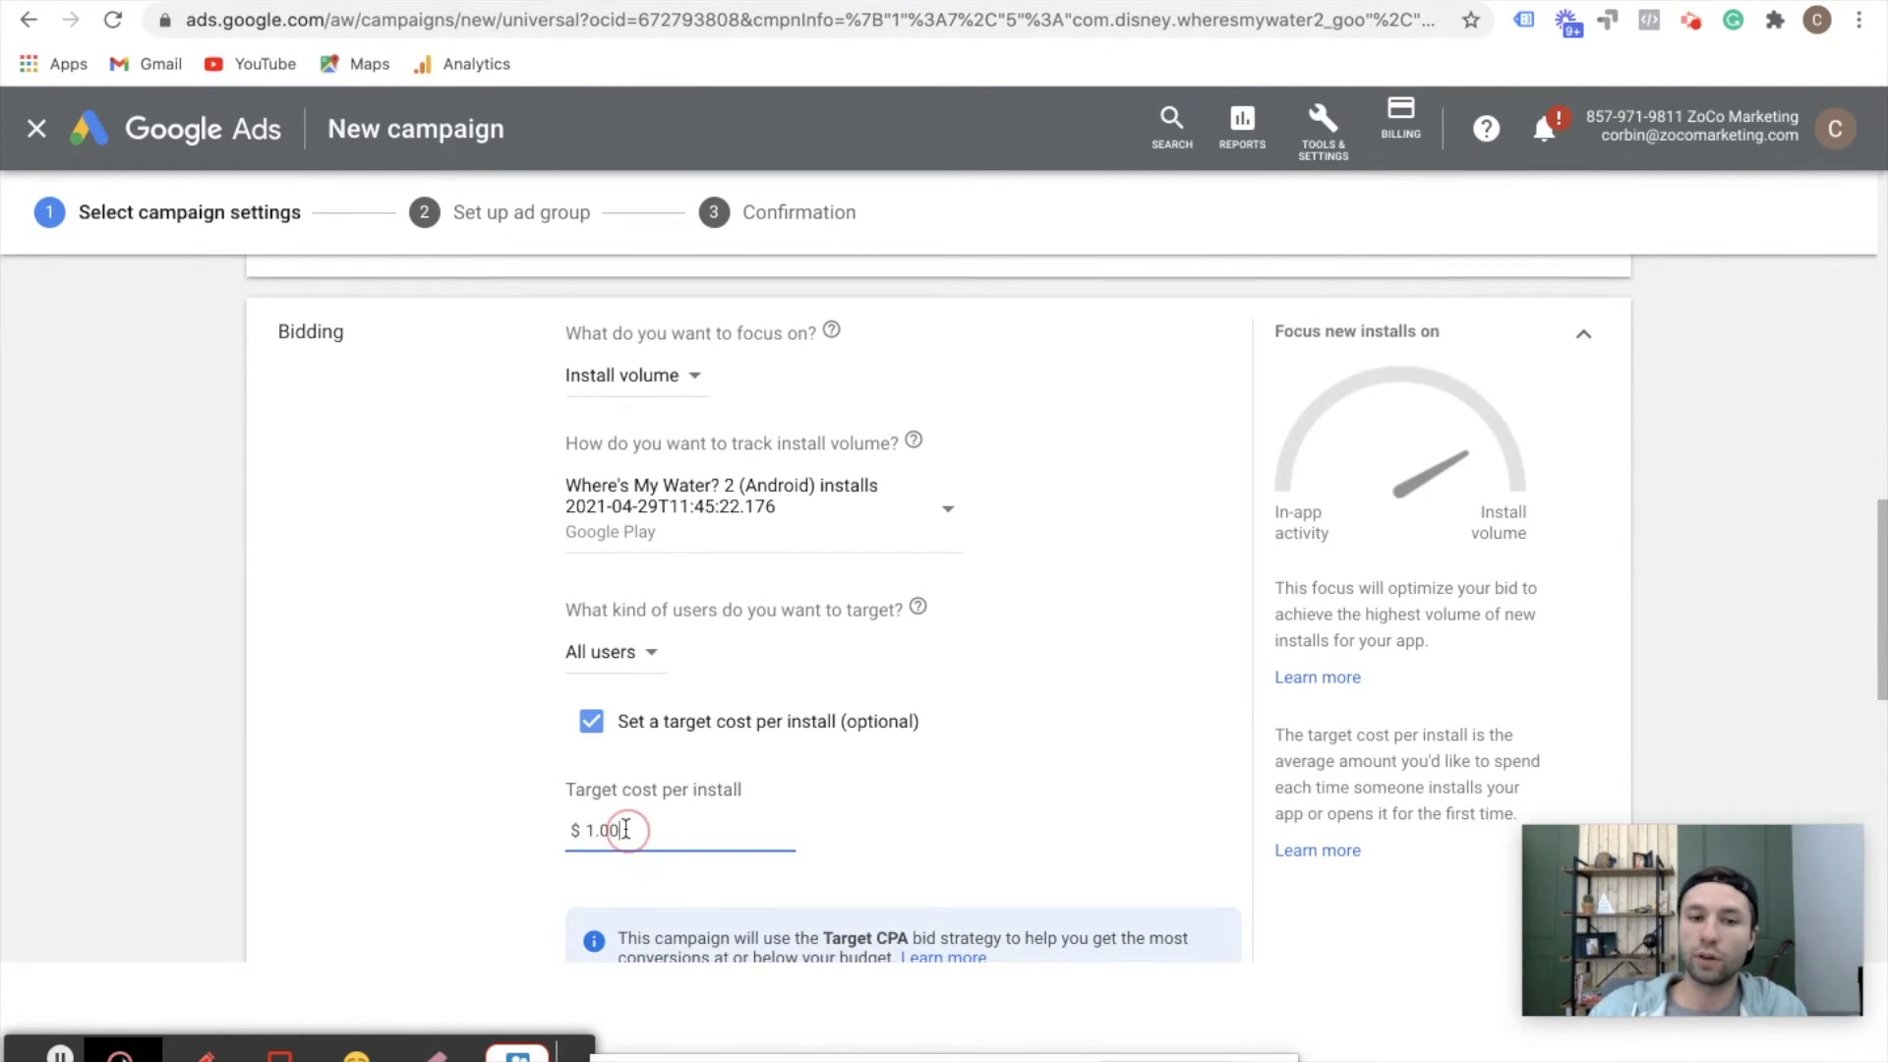
scroll(702, 734, down, 5)
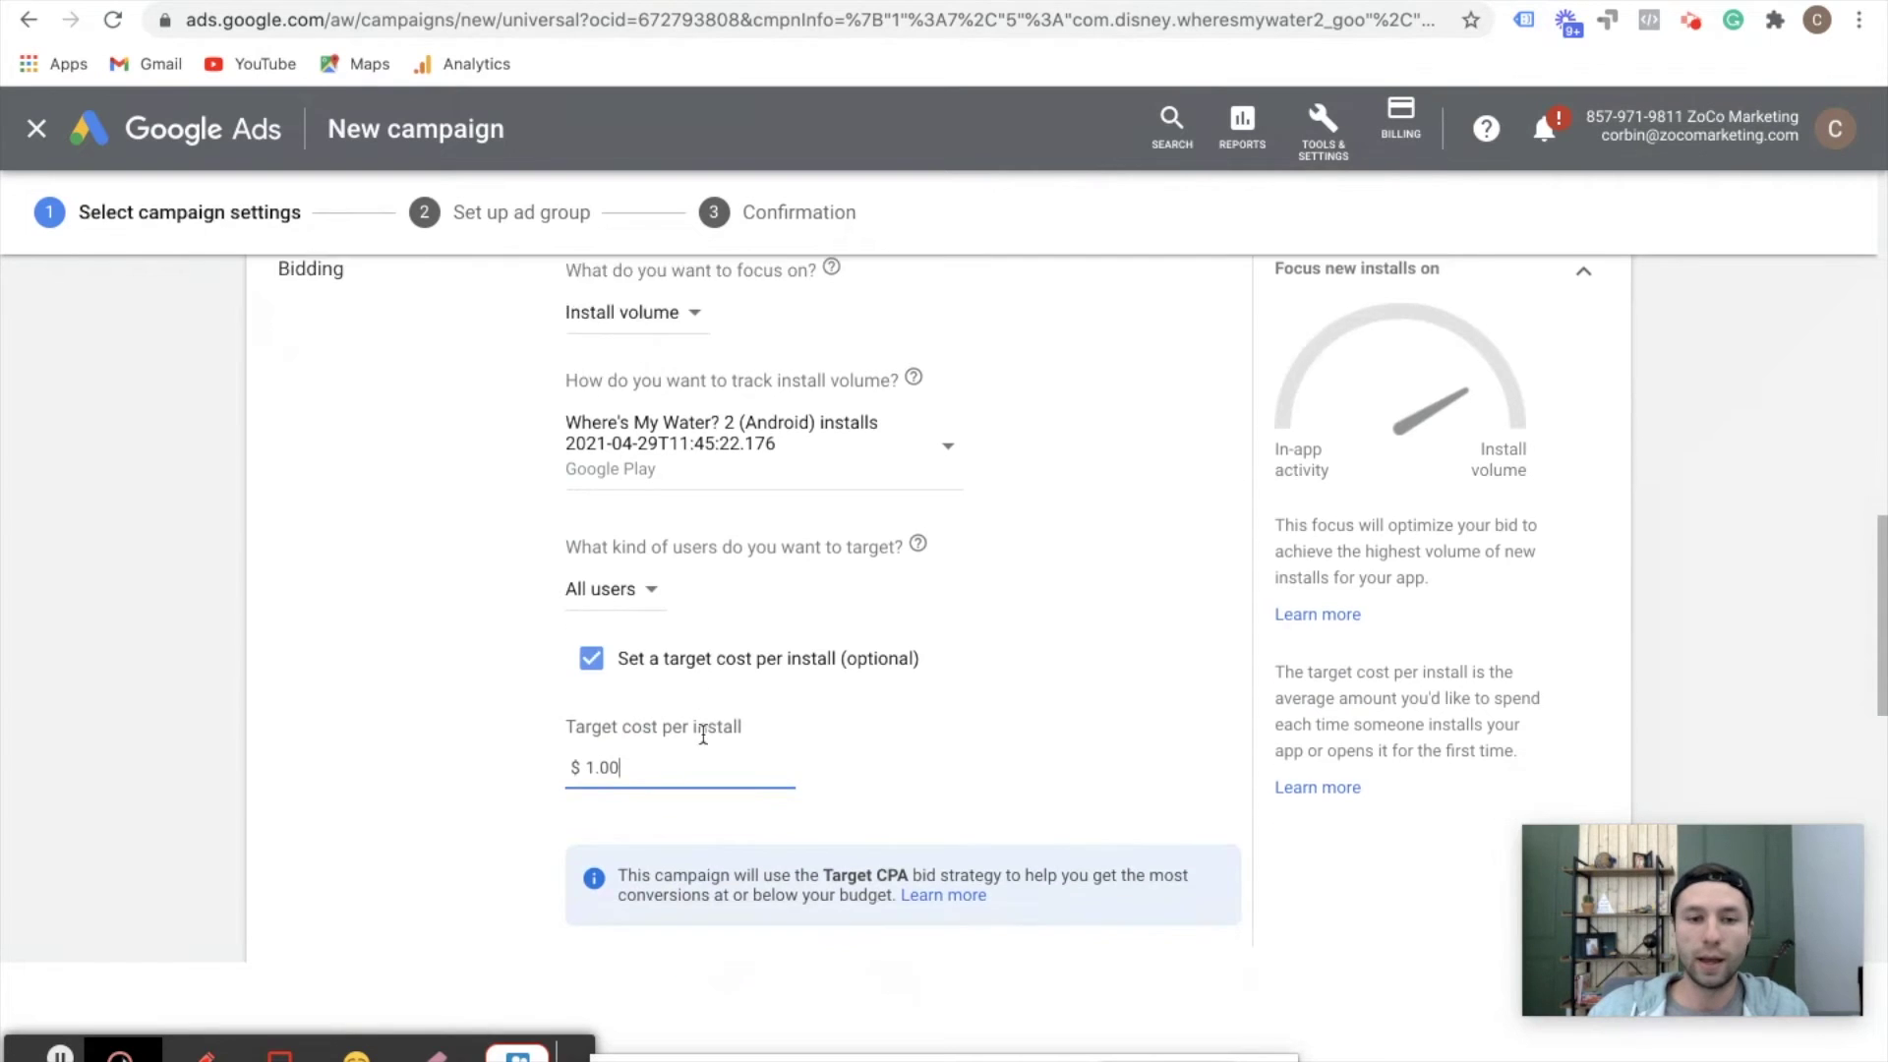
scroll(702, 733, down, 6)
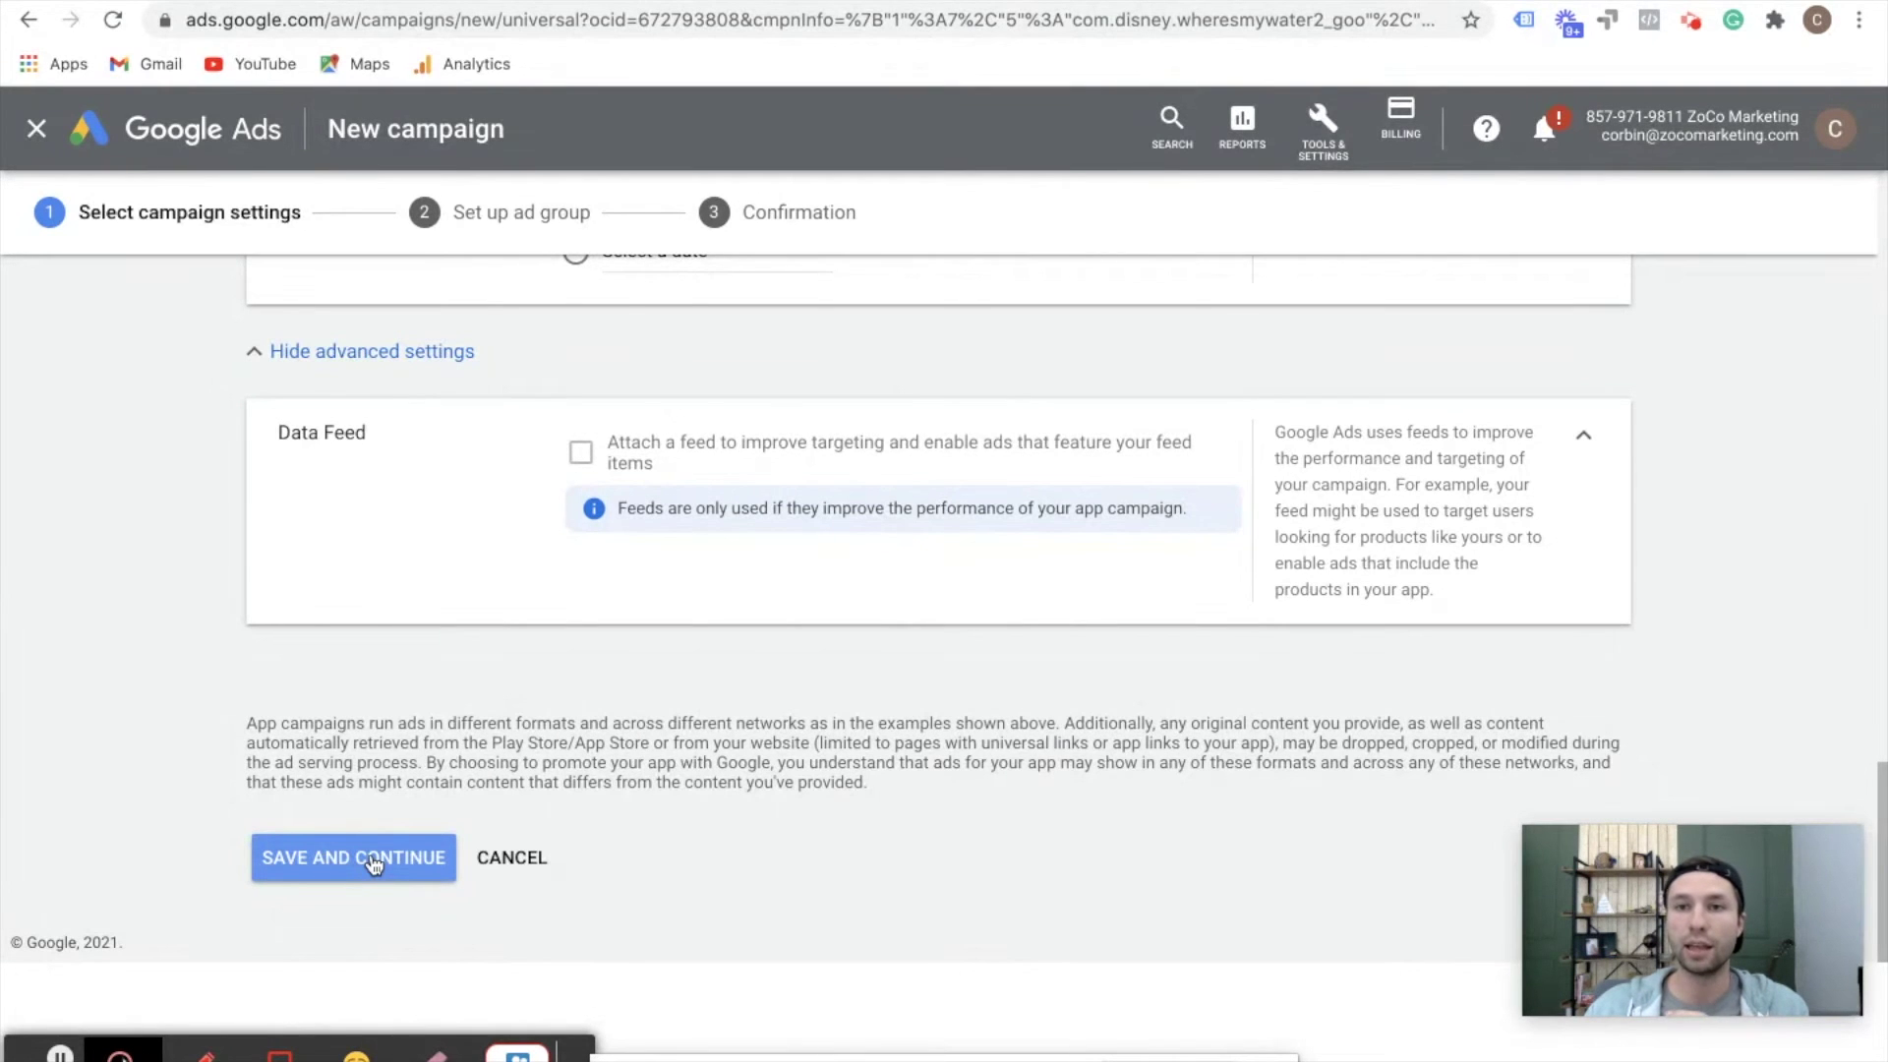
Choose United States as the location and save the campaign settings.
click(372, 863)
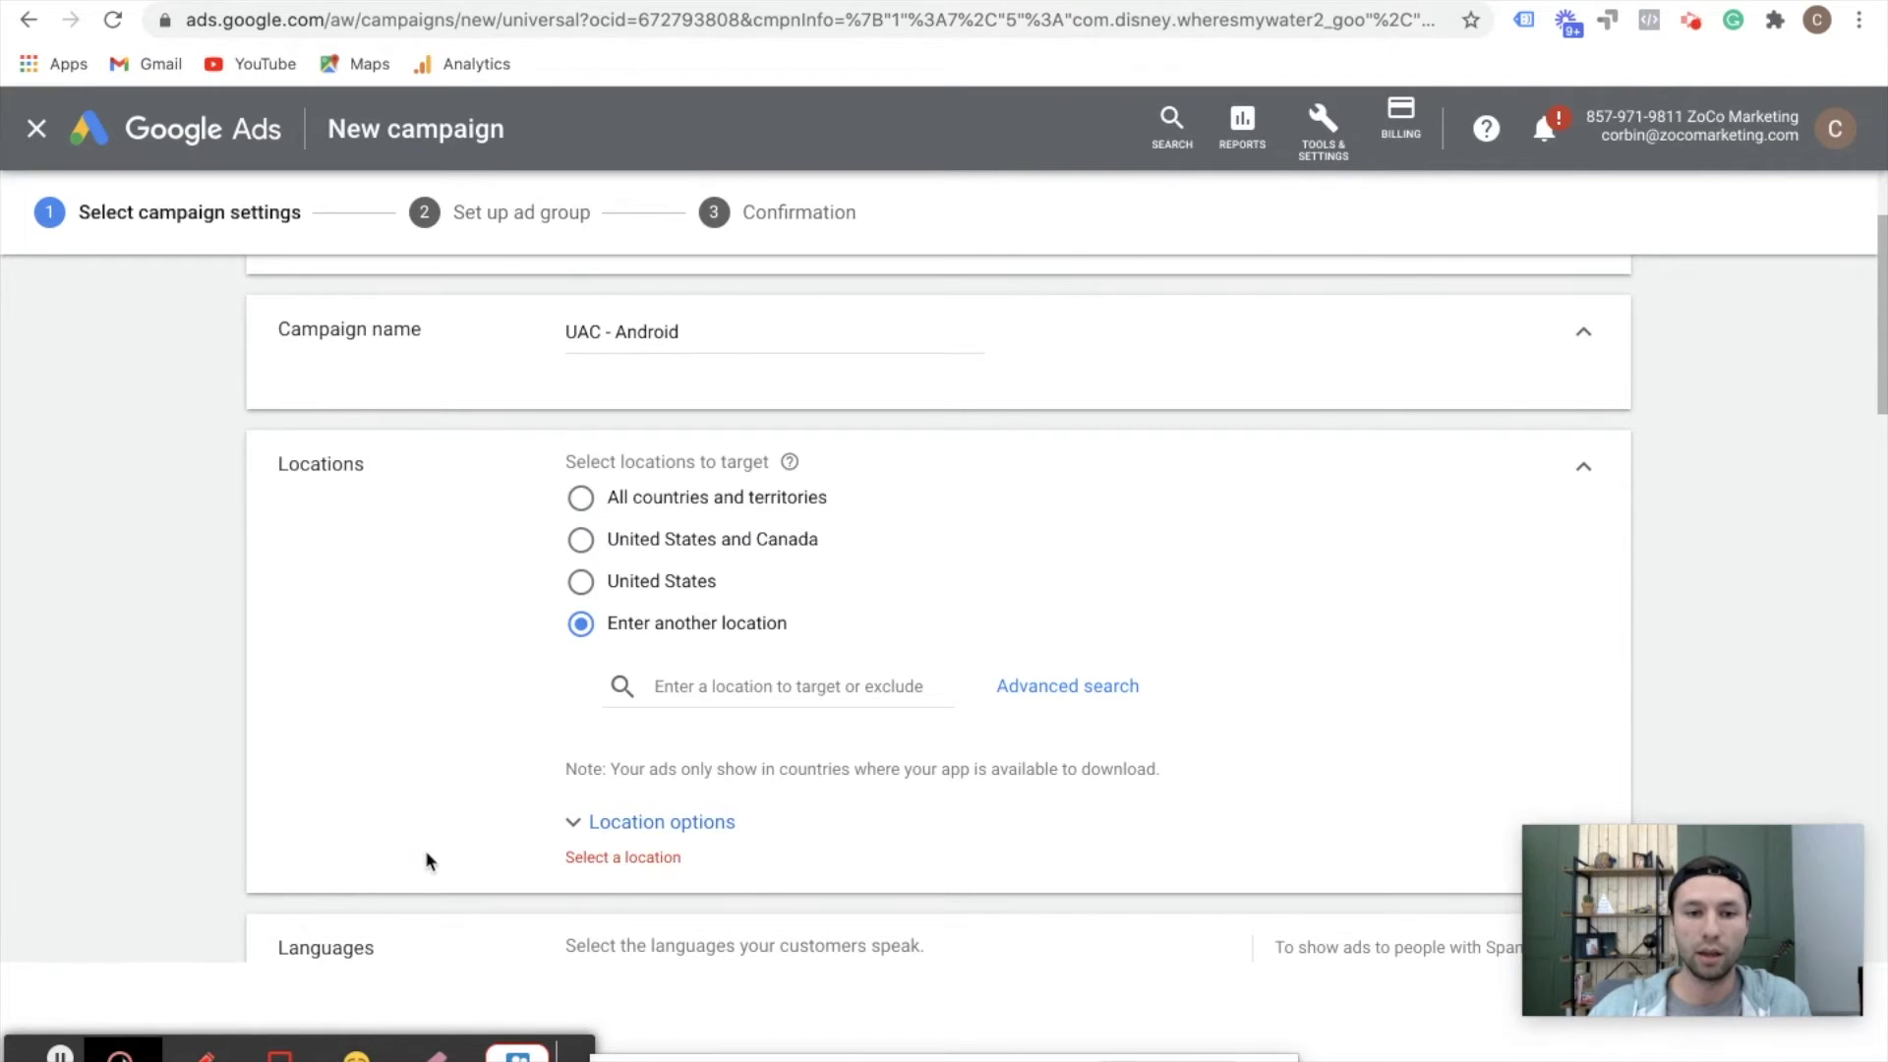
click(584, 582)
scroll(440, 689, down, 10)
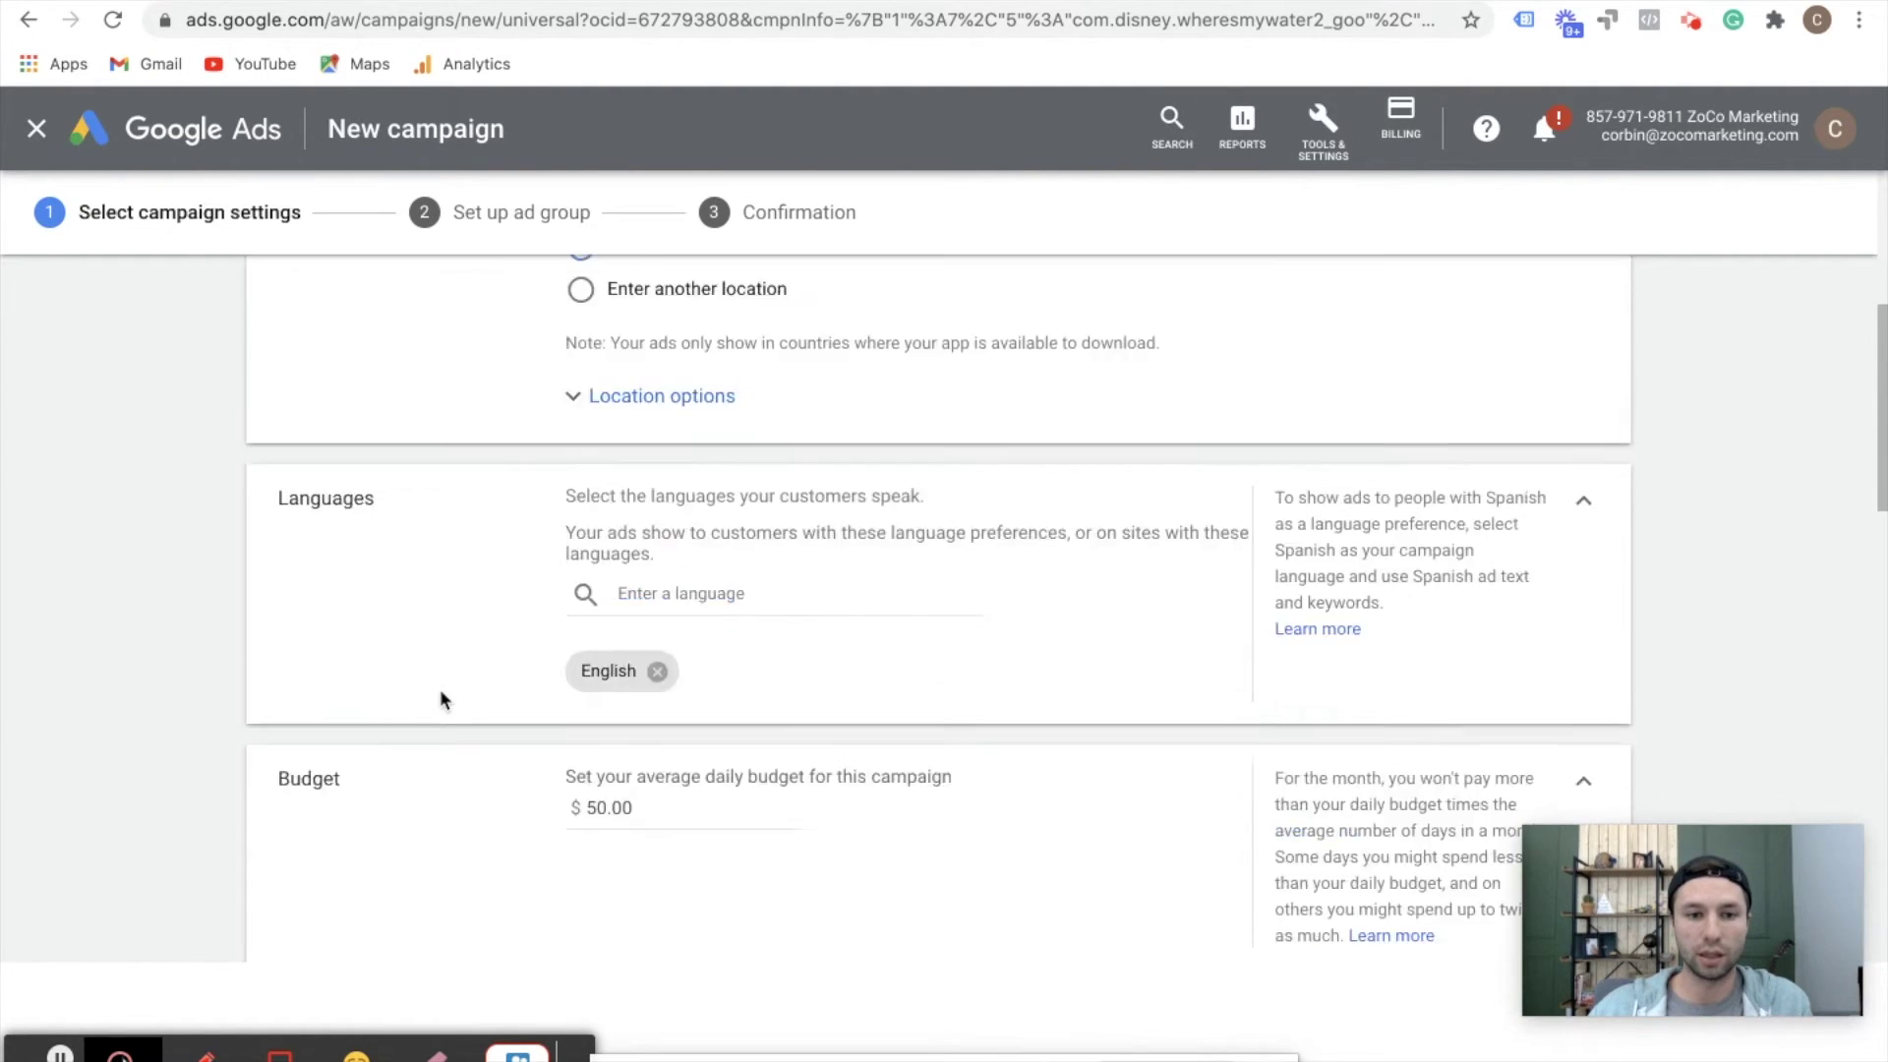
click(328, 862)
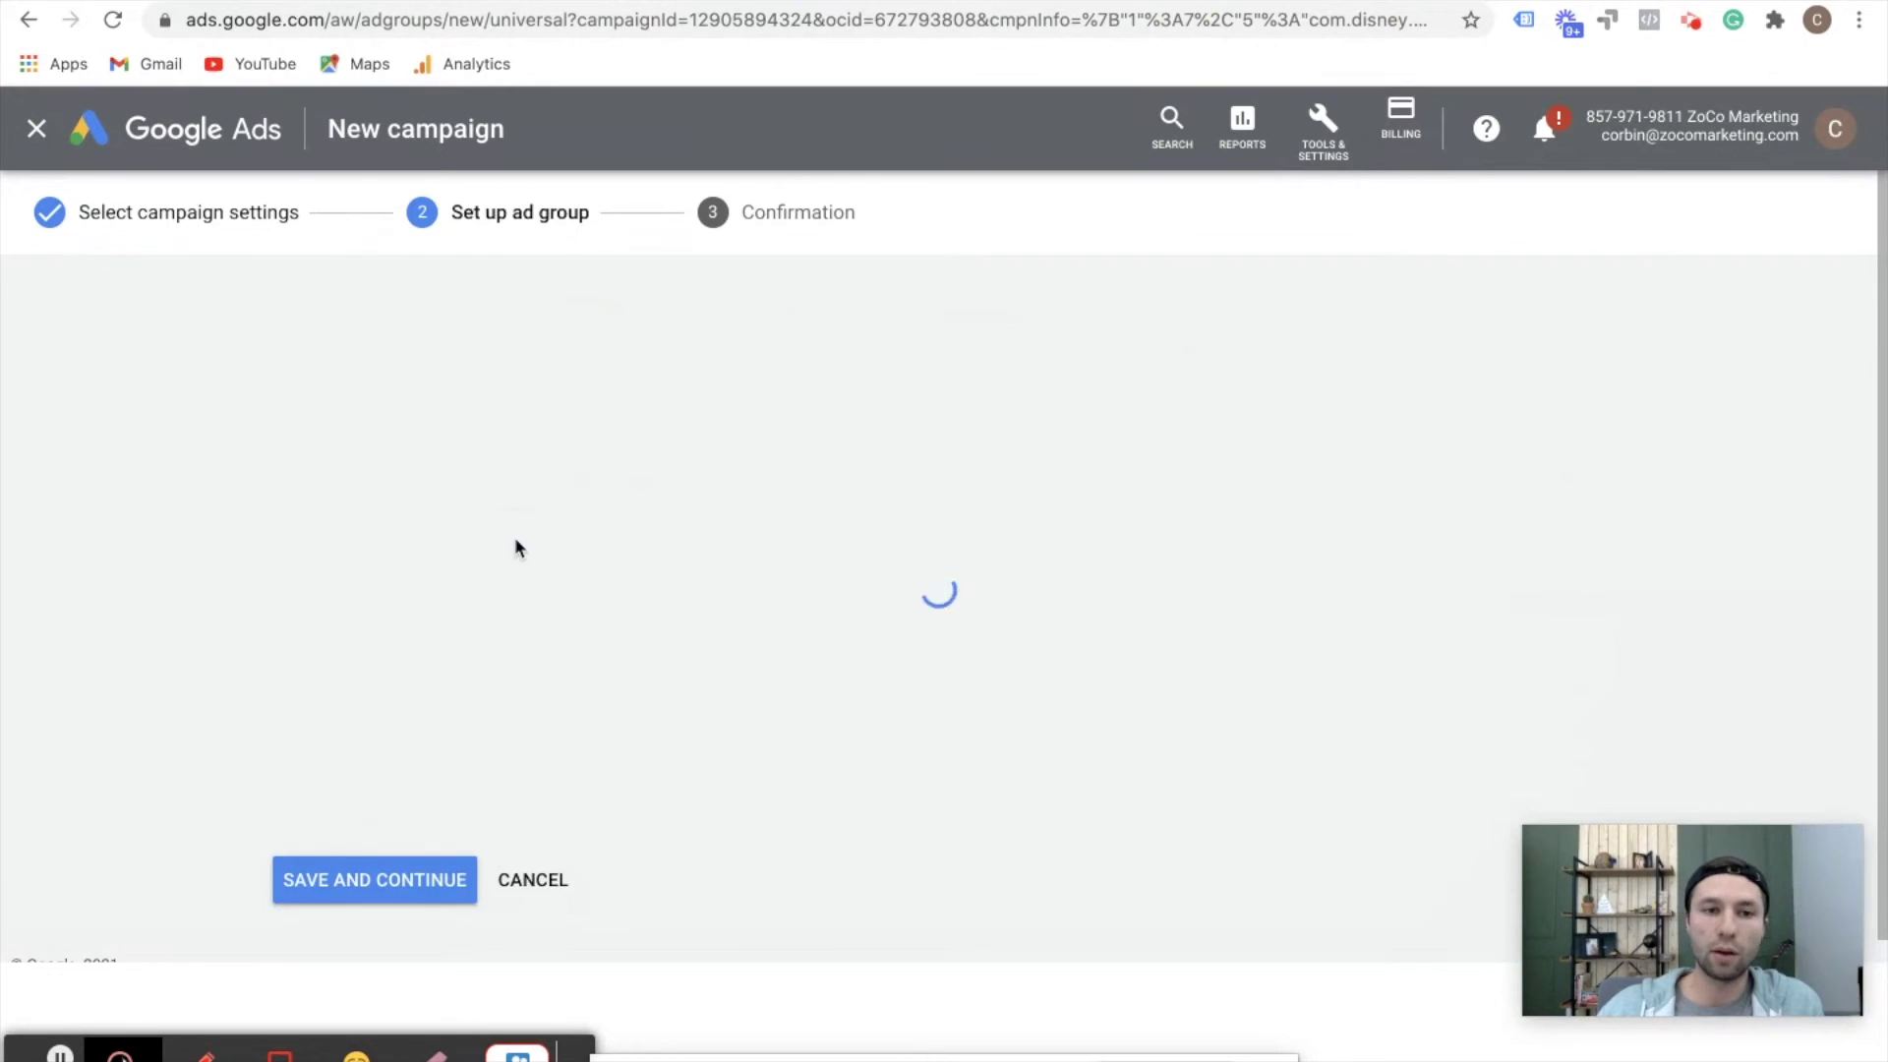
Add a third headline field and enter 'Where is the water' as the first headline.
scroll(637, 690, down, 5)
scroll(639, 701, up, 2)
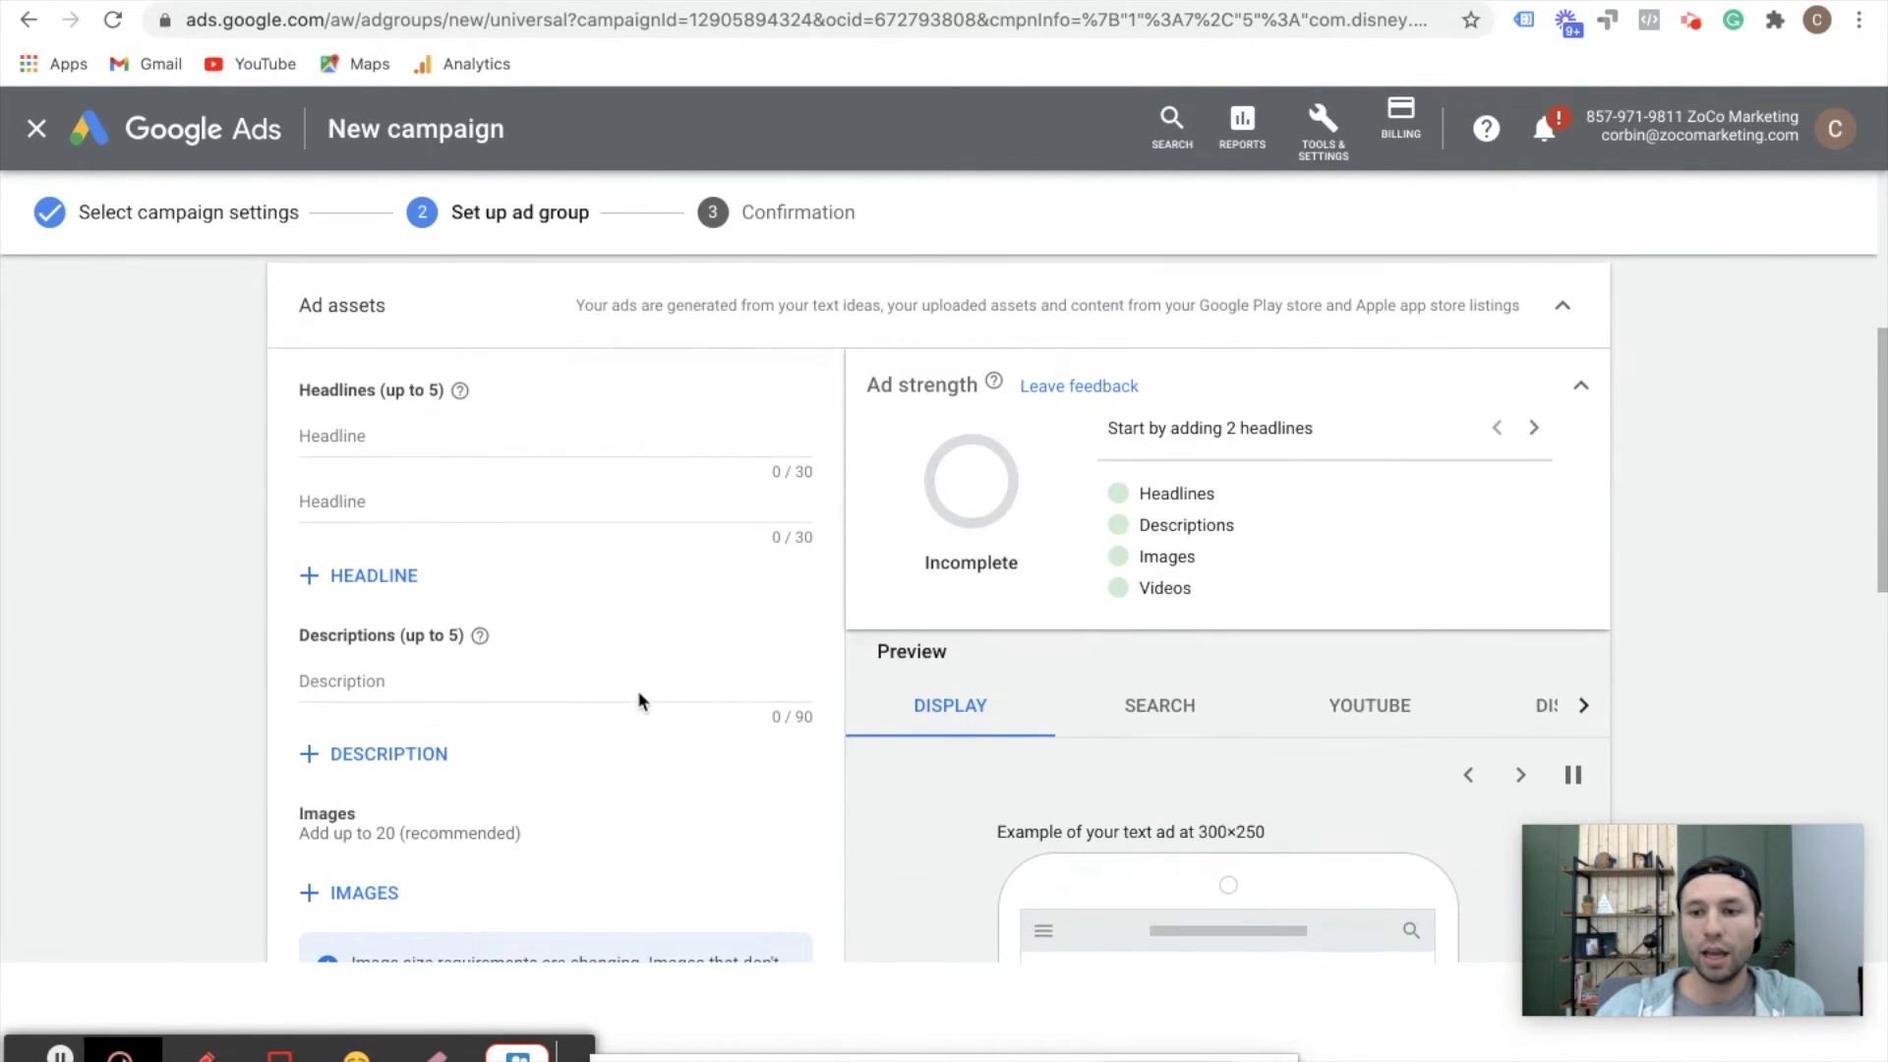
scroll(638, 700, up, 3)
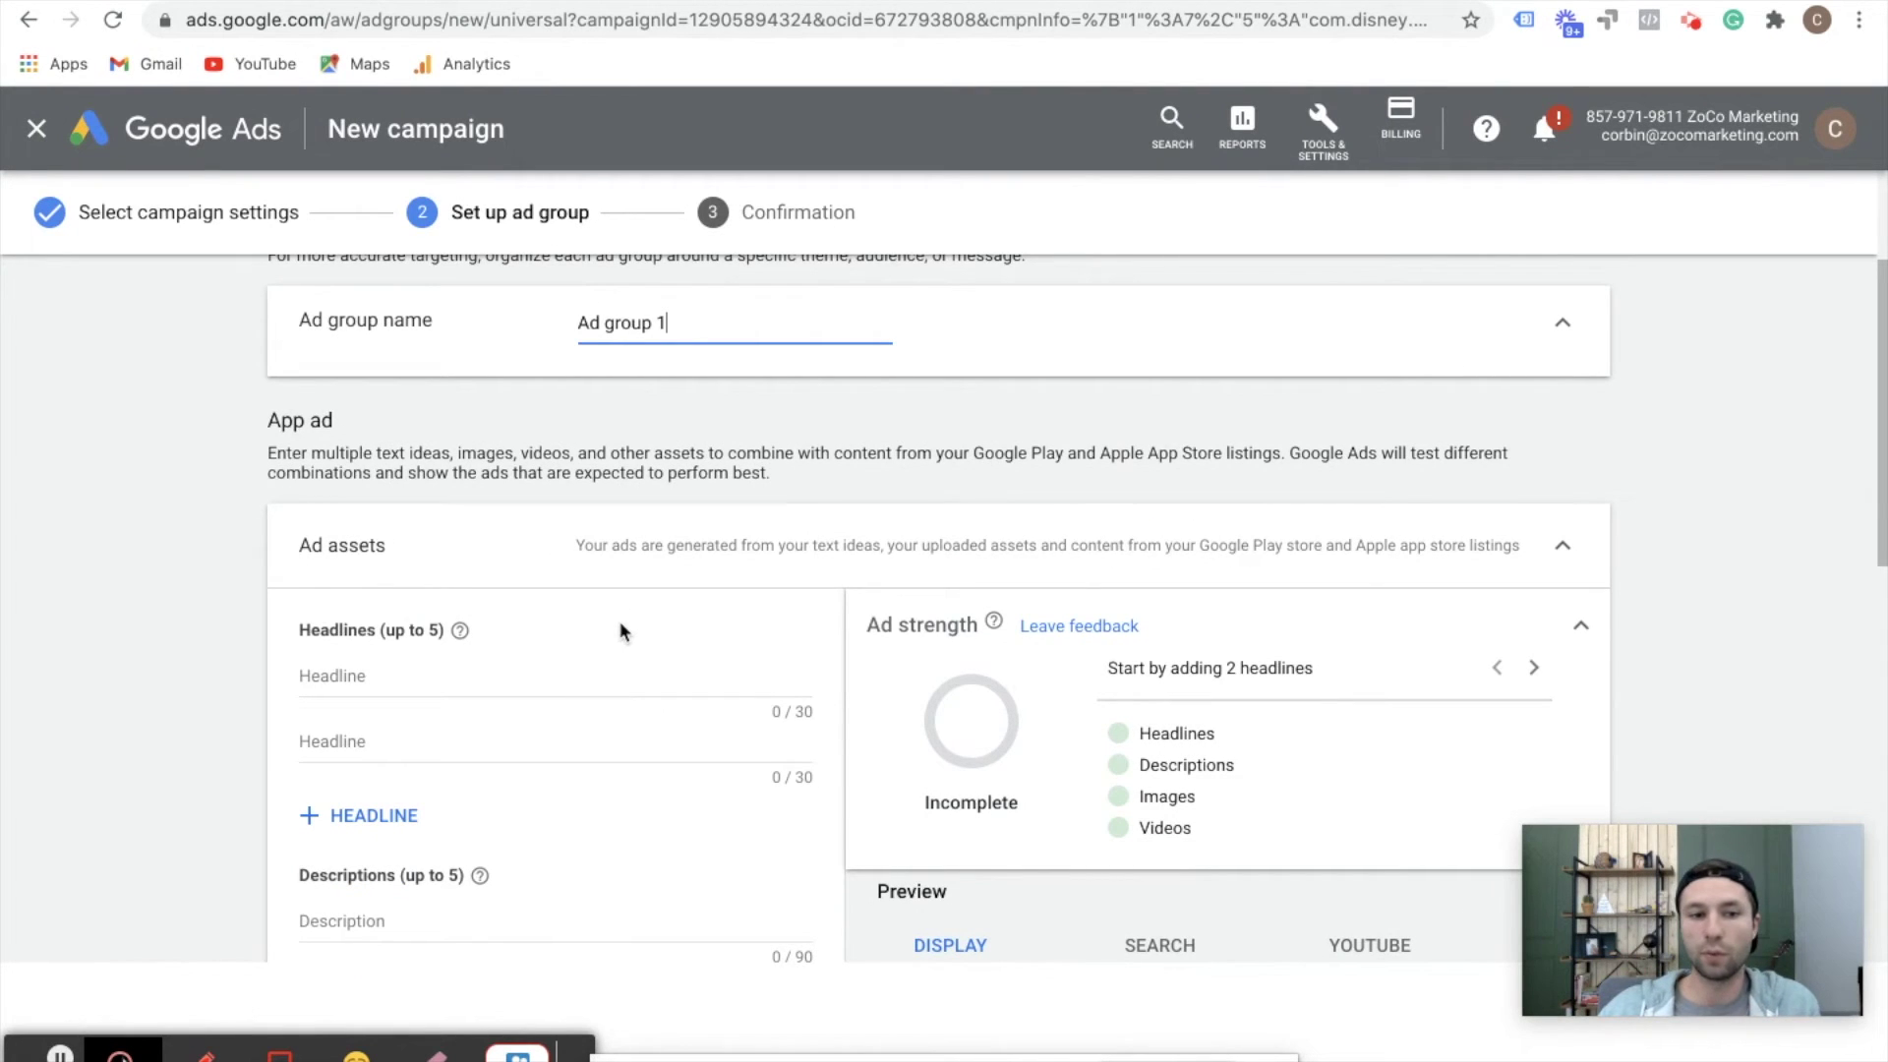
scroll(619, 622, down, 3)
scroll(619, 631, down, 1)
click(369, 413)
click(310, 552)
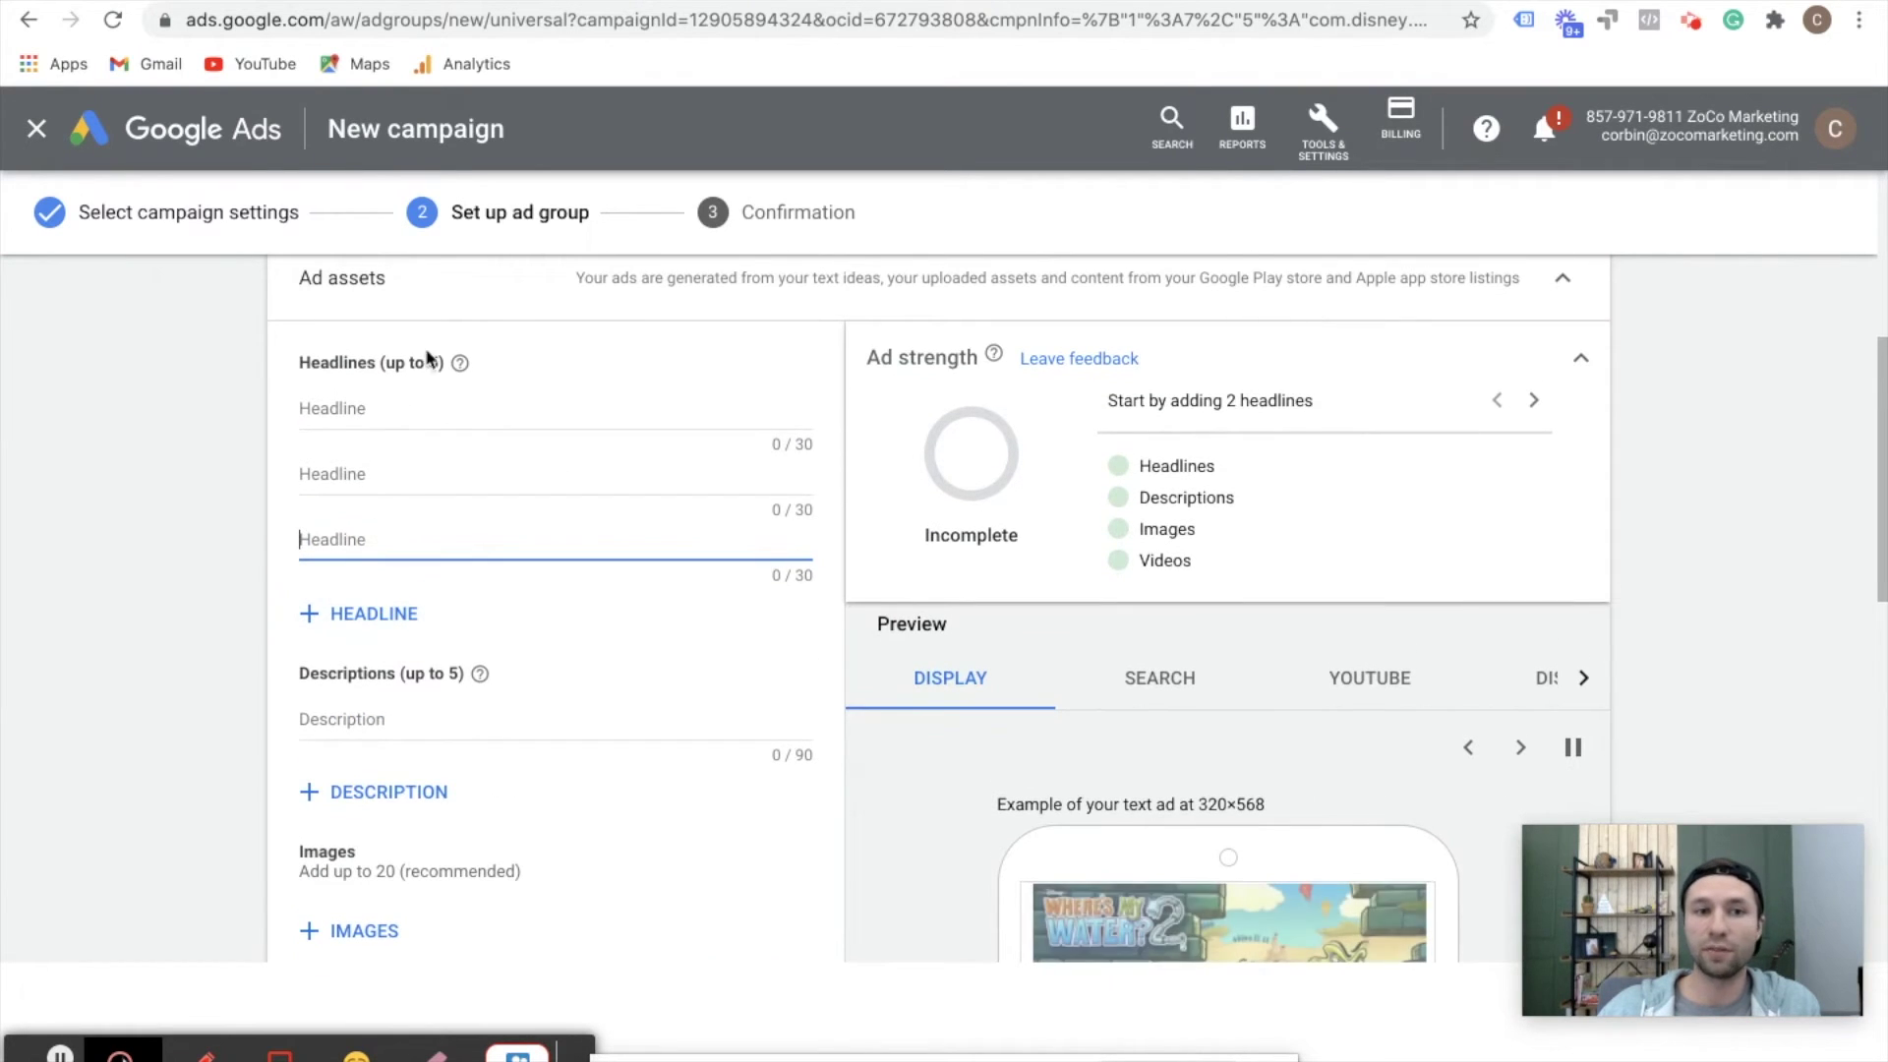
click(376, 417)
click(772, 448)
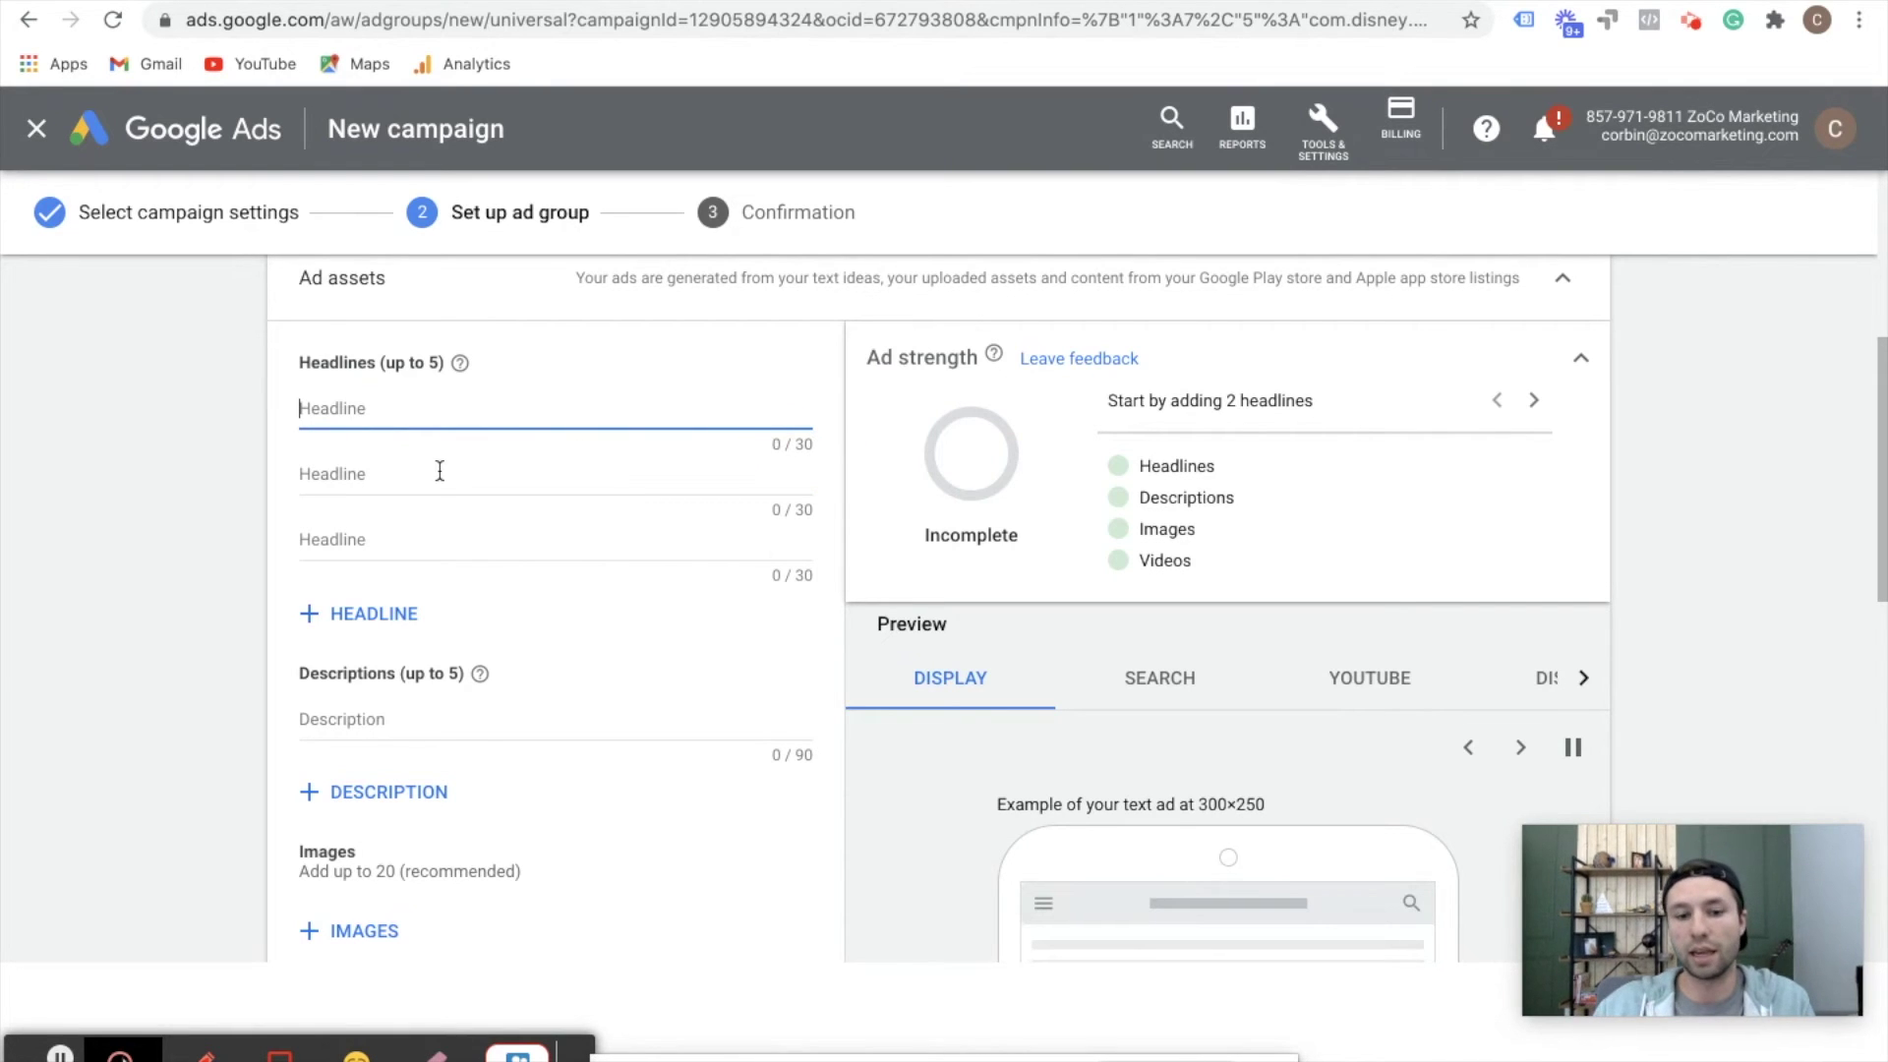
text(W)
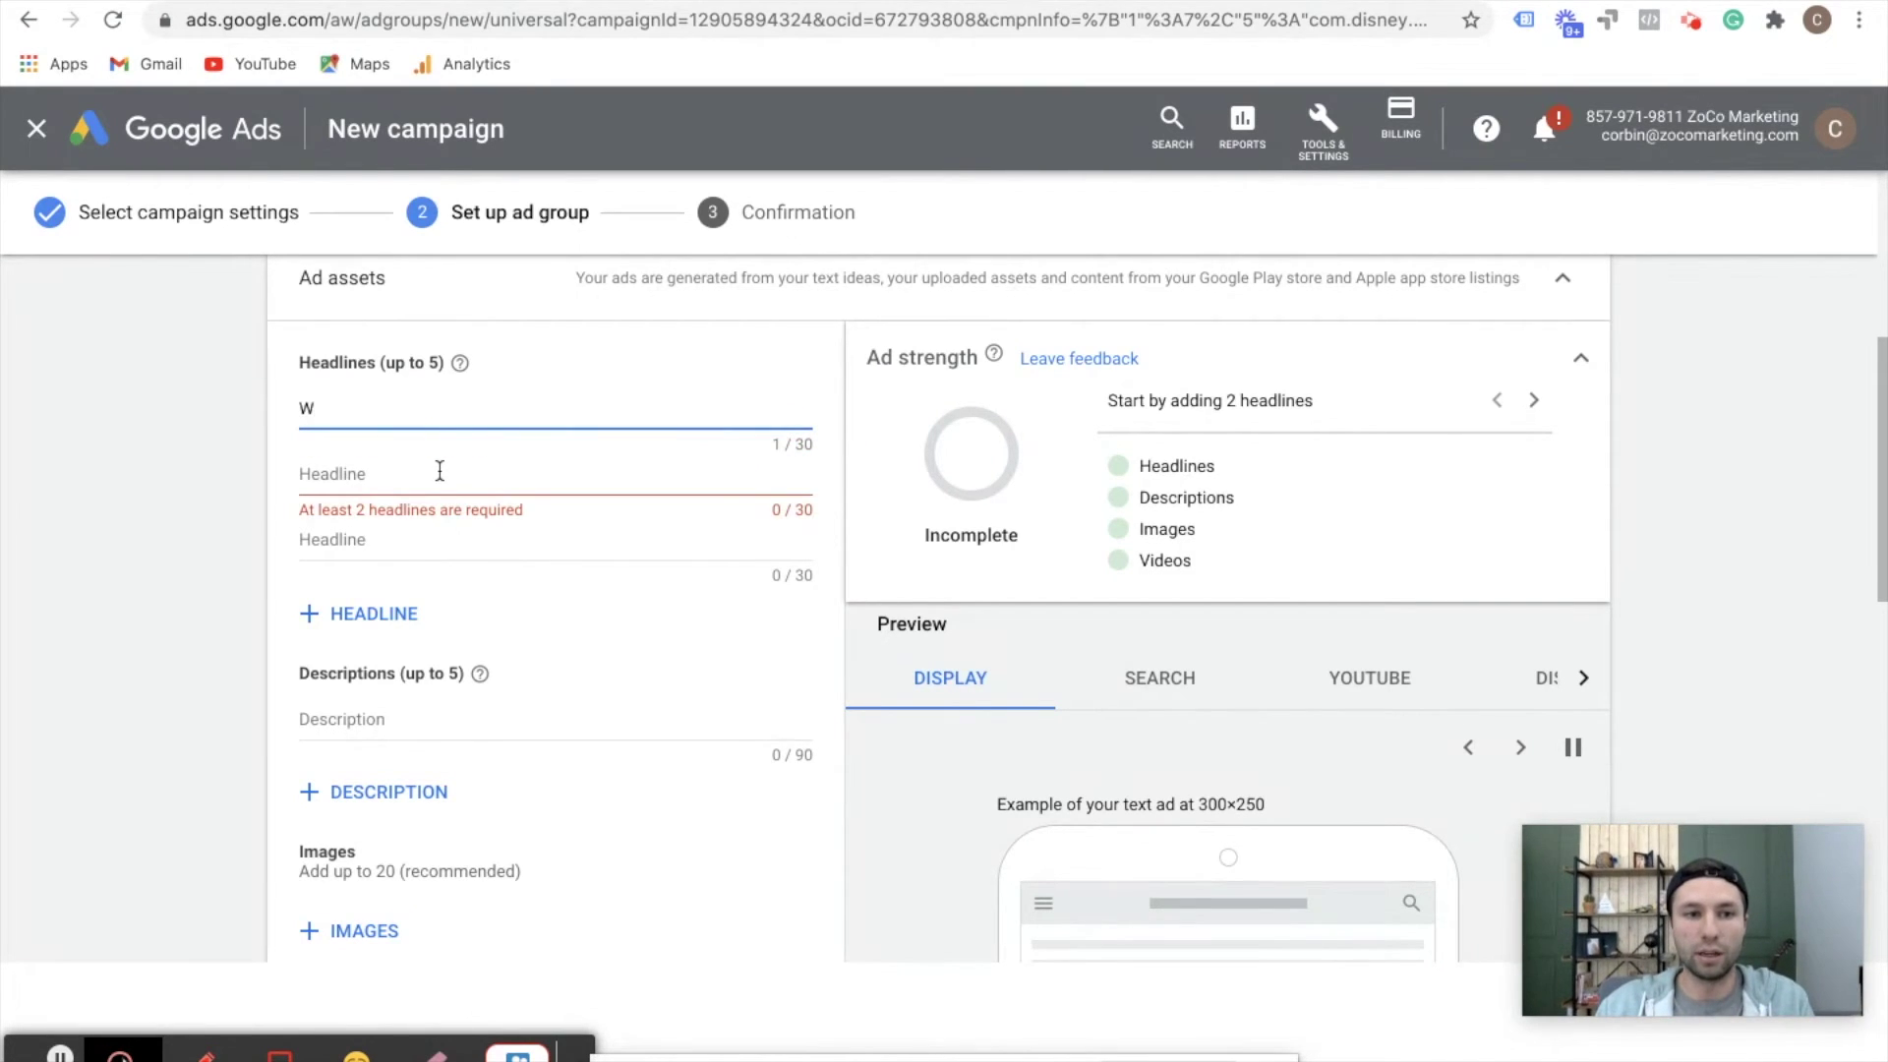
text(here)
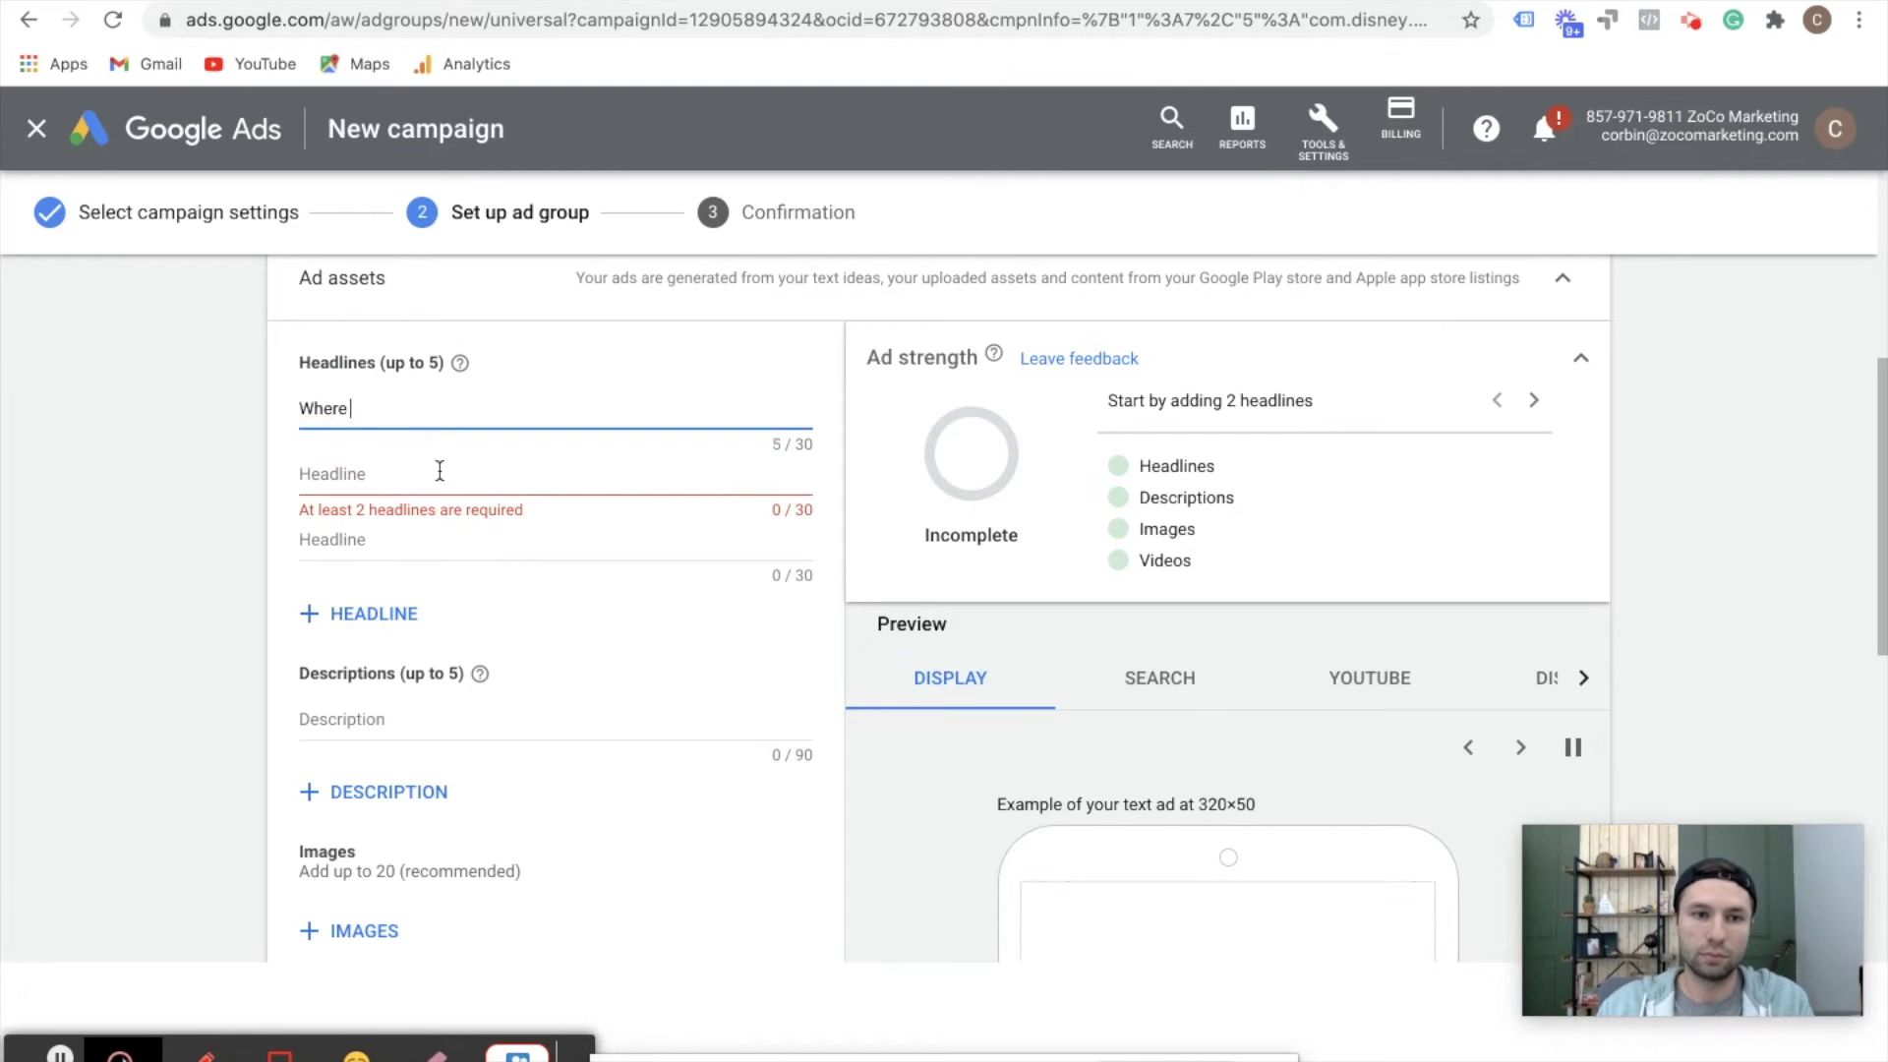
text( is the water)
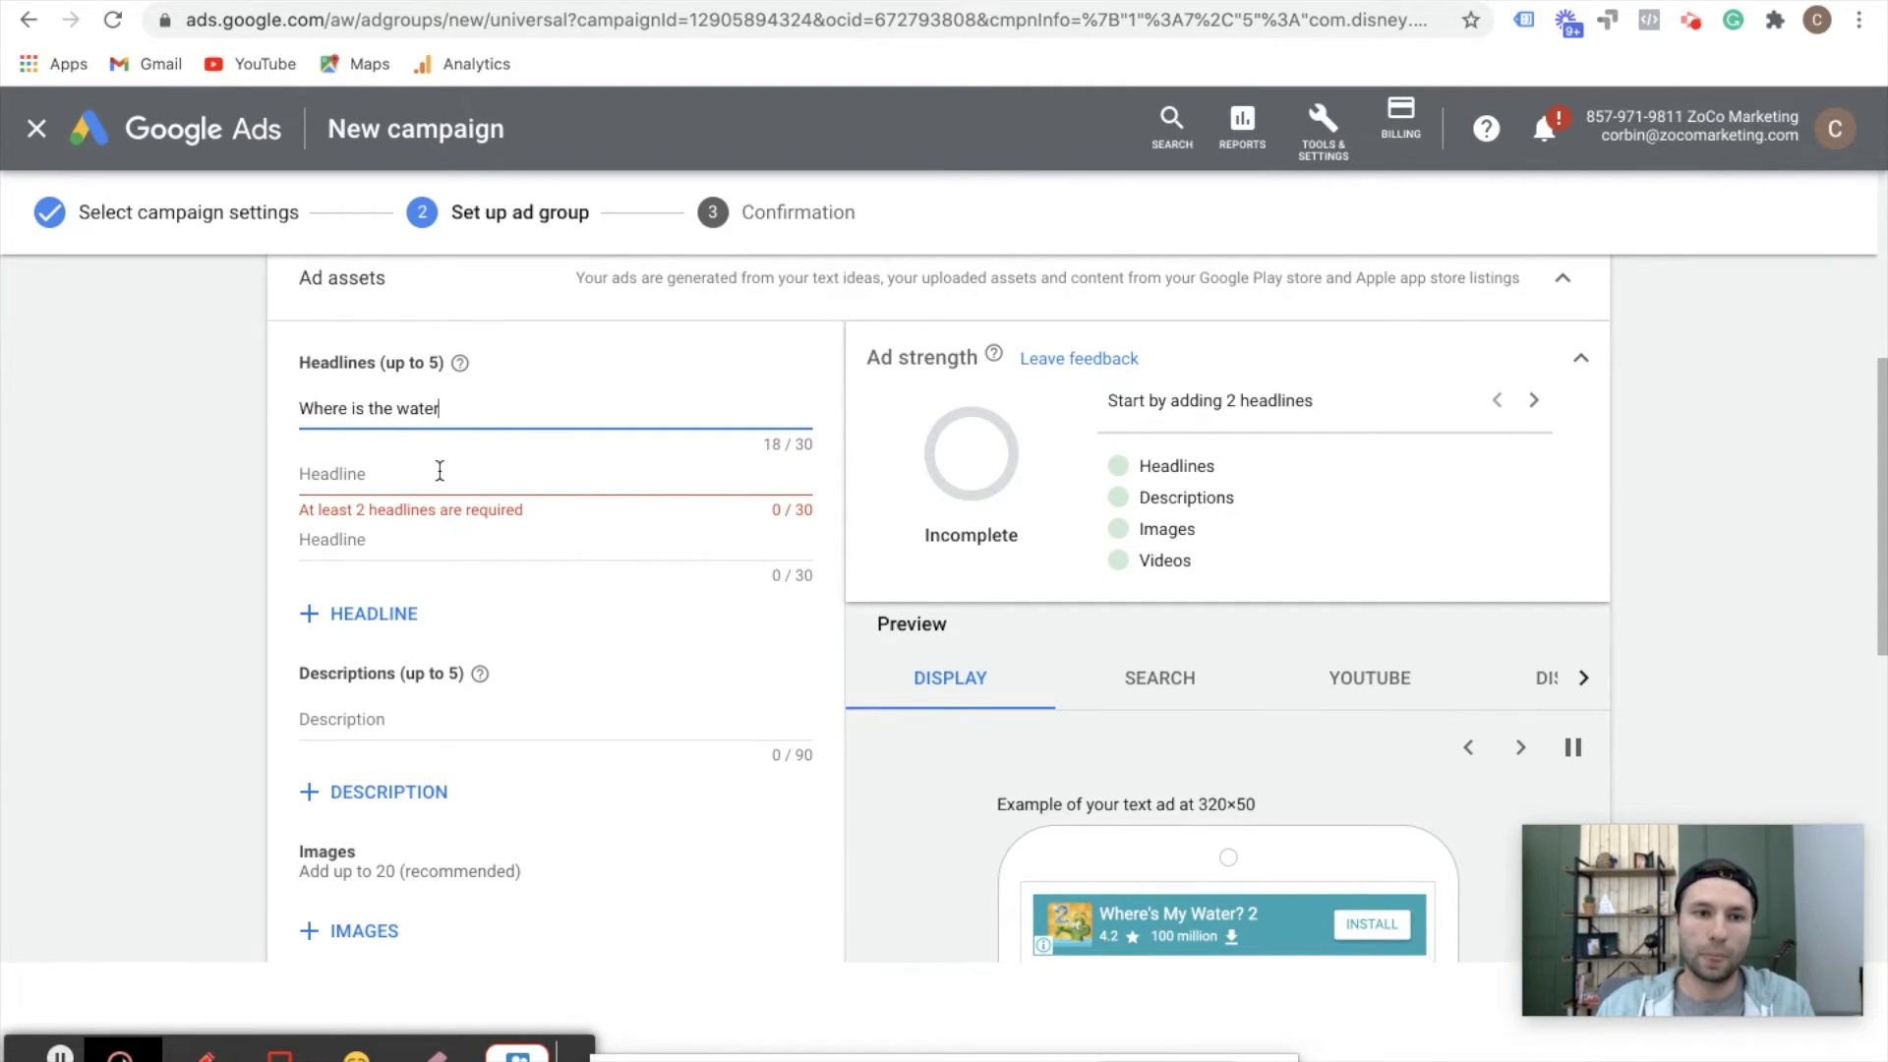
Enter 'Test' as the second headline and check both in the ad preview.
scroll(694, 570, down, 1)
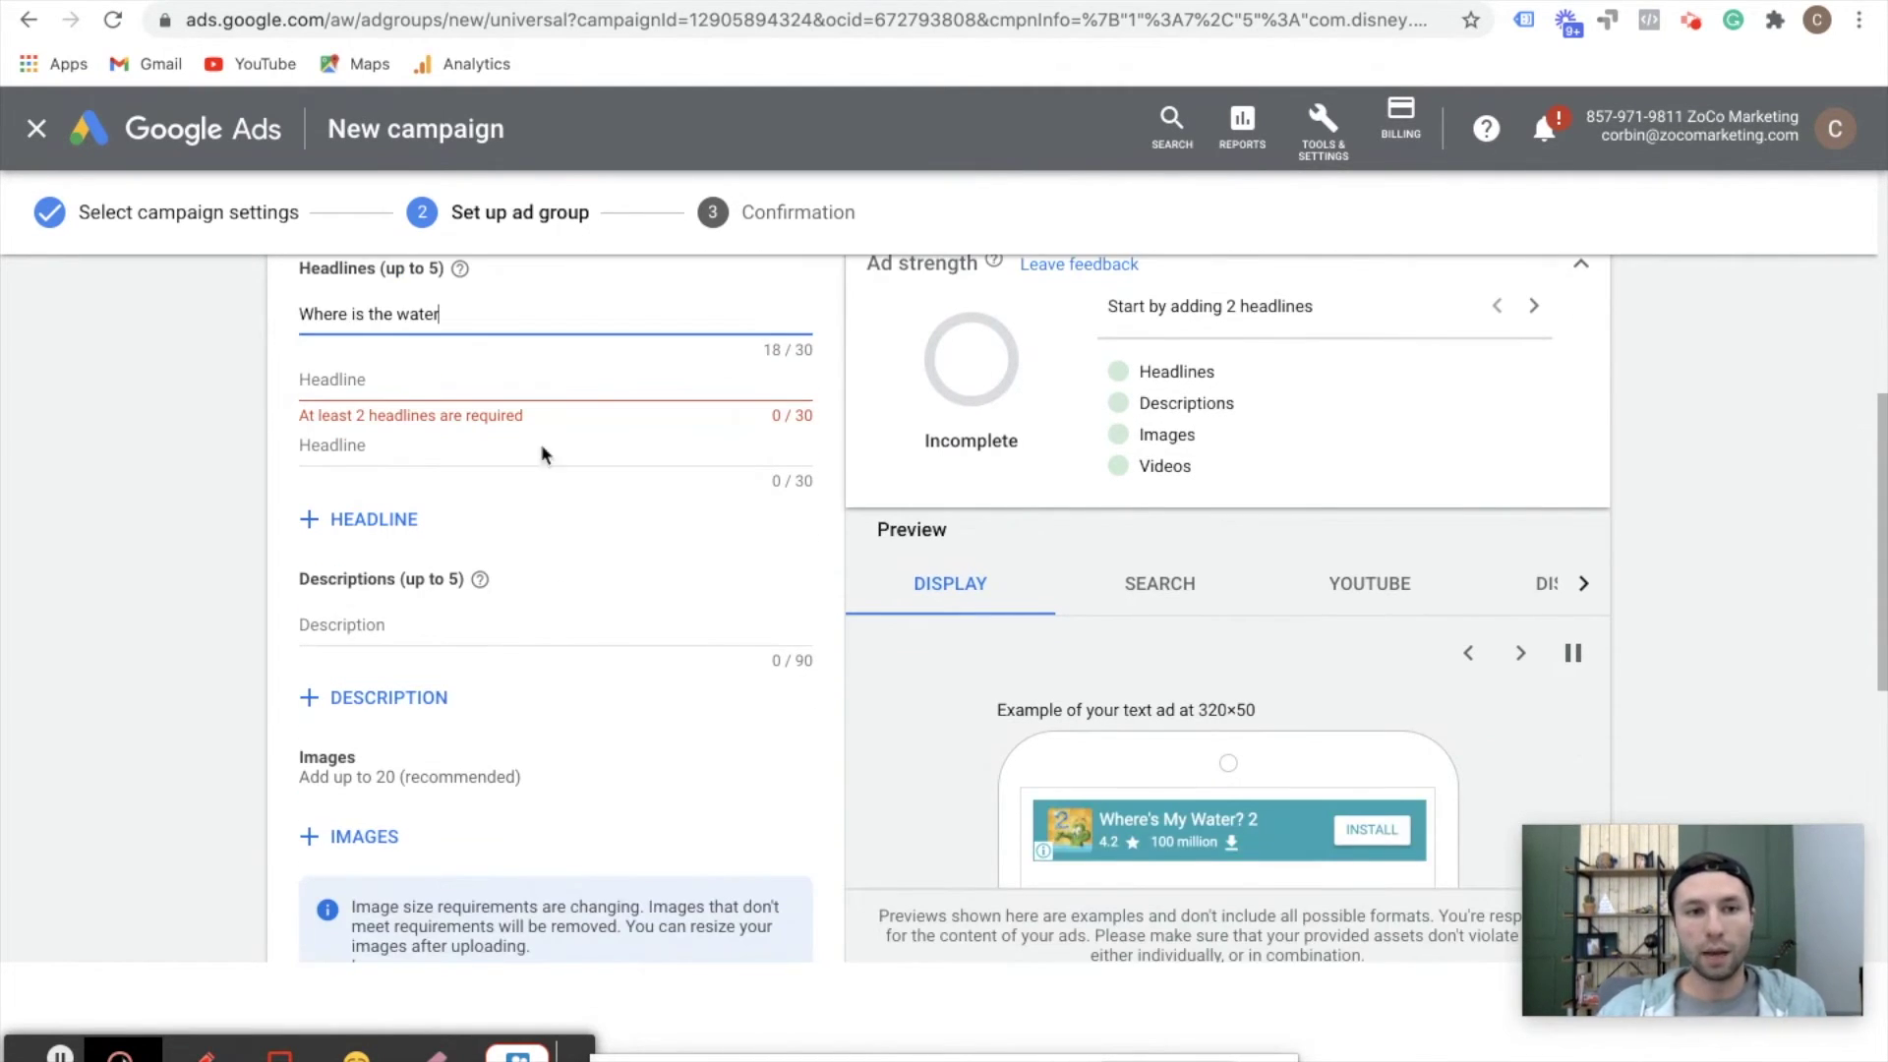
click(493, 385)
text(Test)
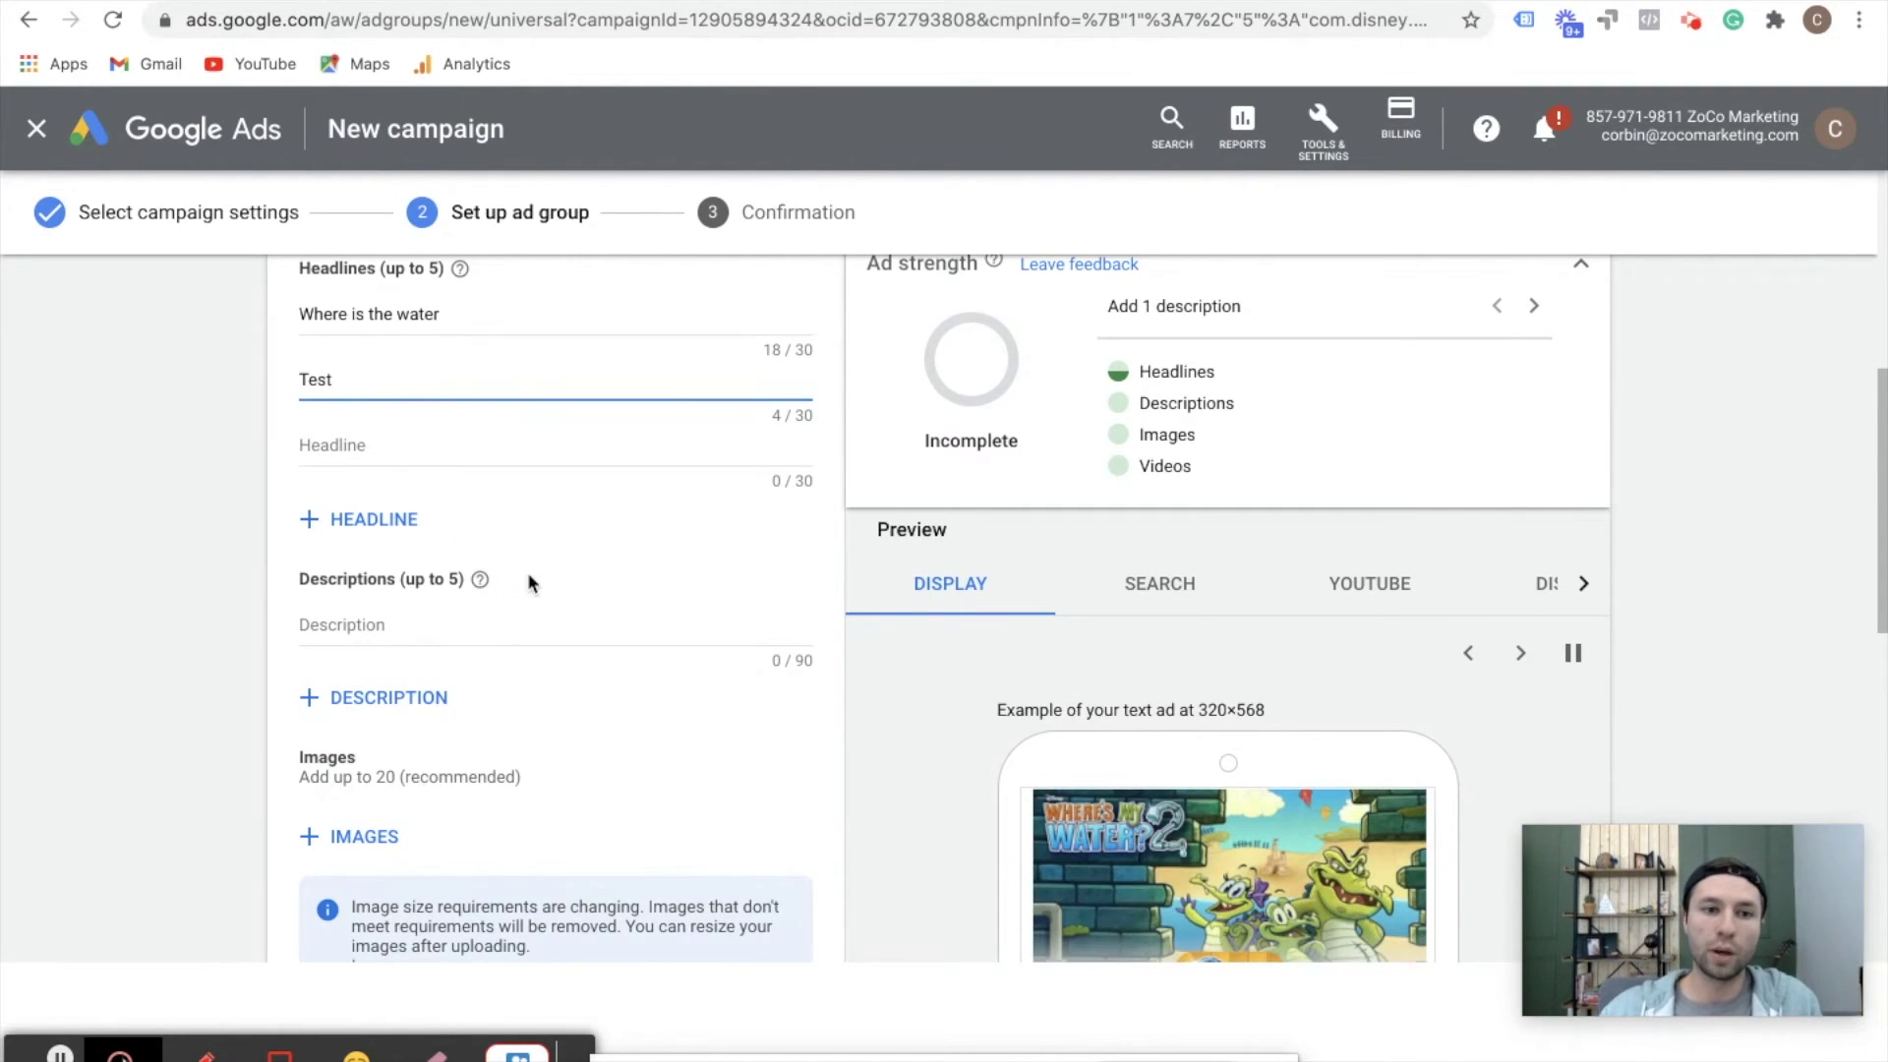
scroll(527, 575, down, 3)
scroll(528, 578, up, 4)
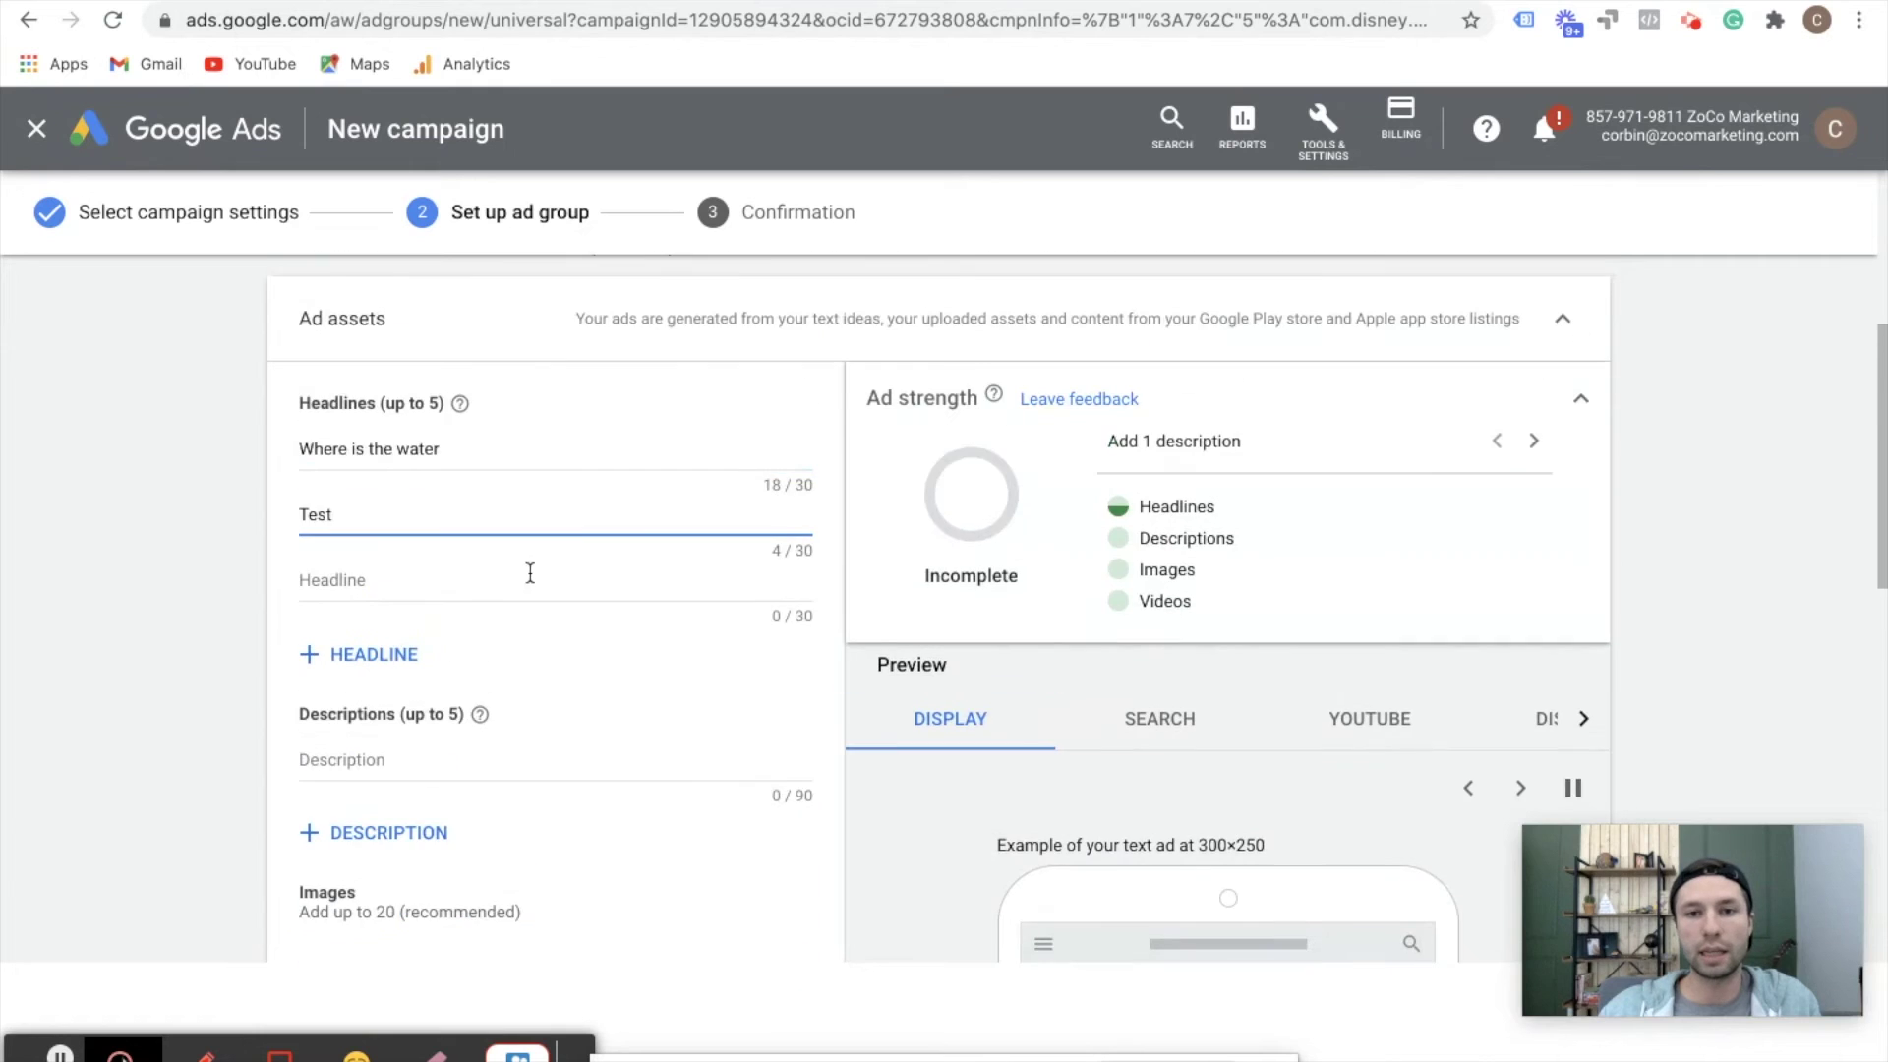
scroll(646, 491, down, 5)
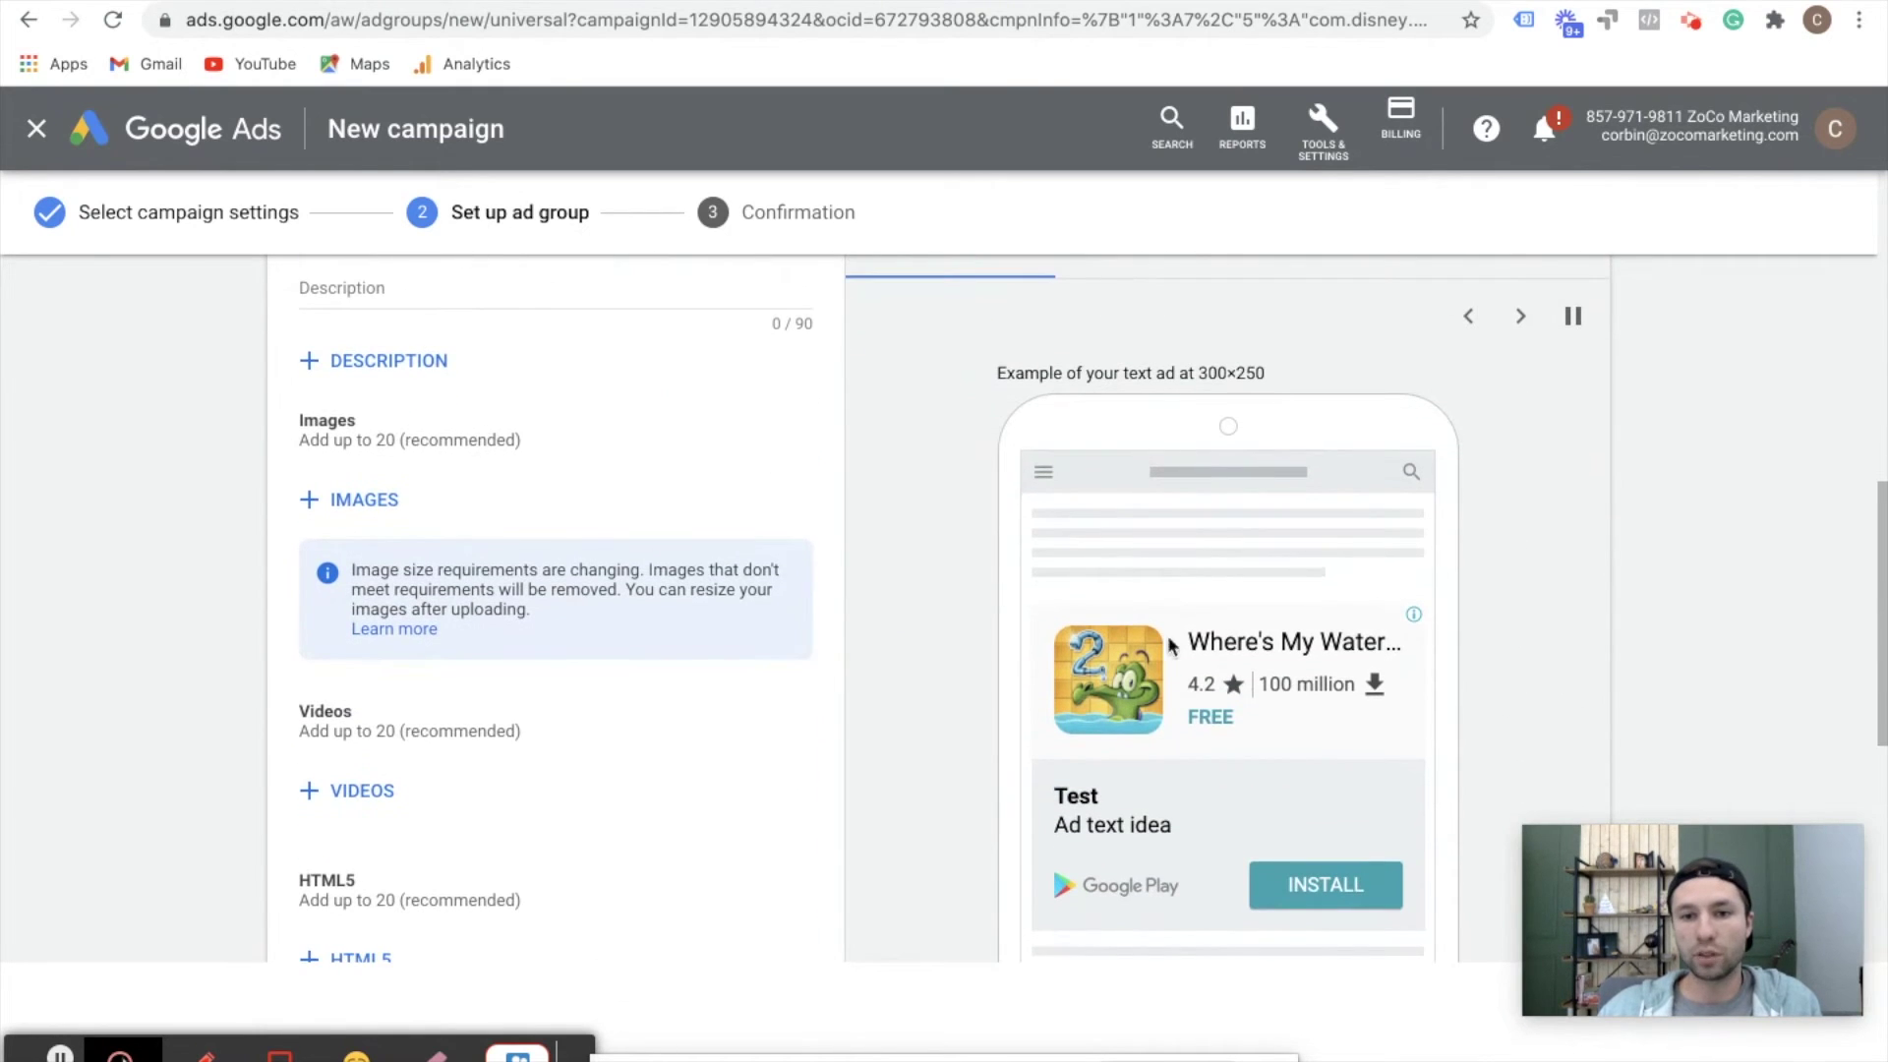
scroll(600, 562, up, 1)
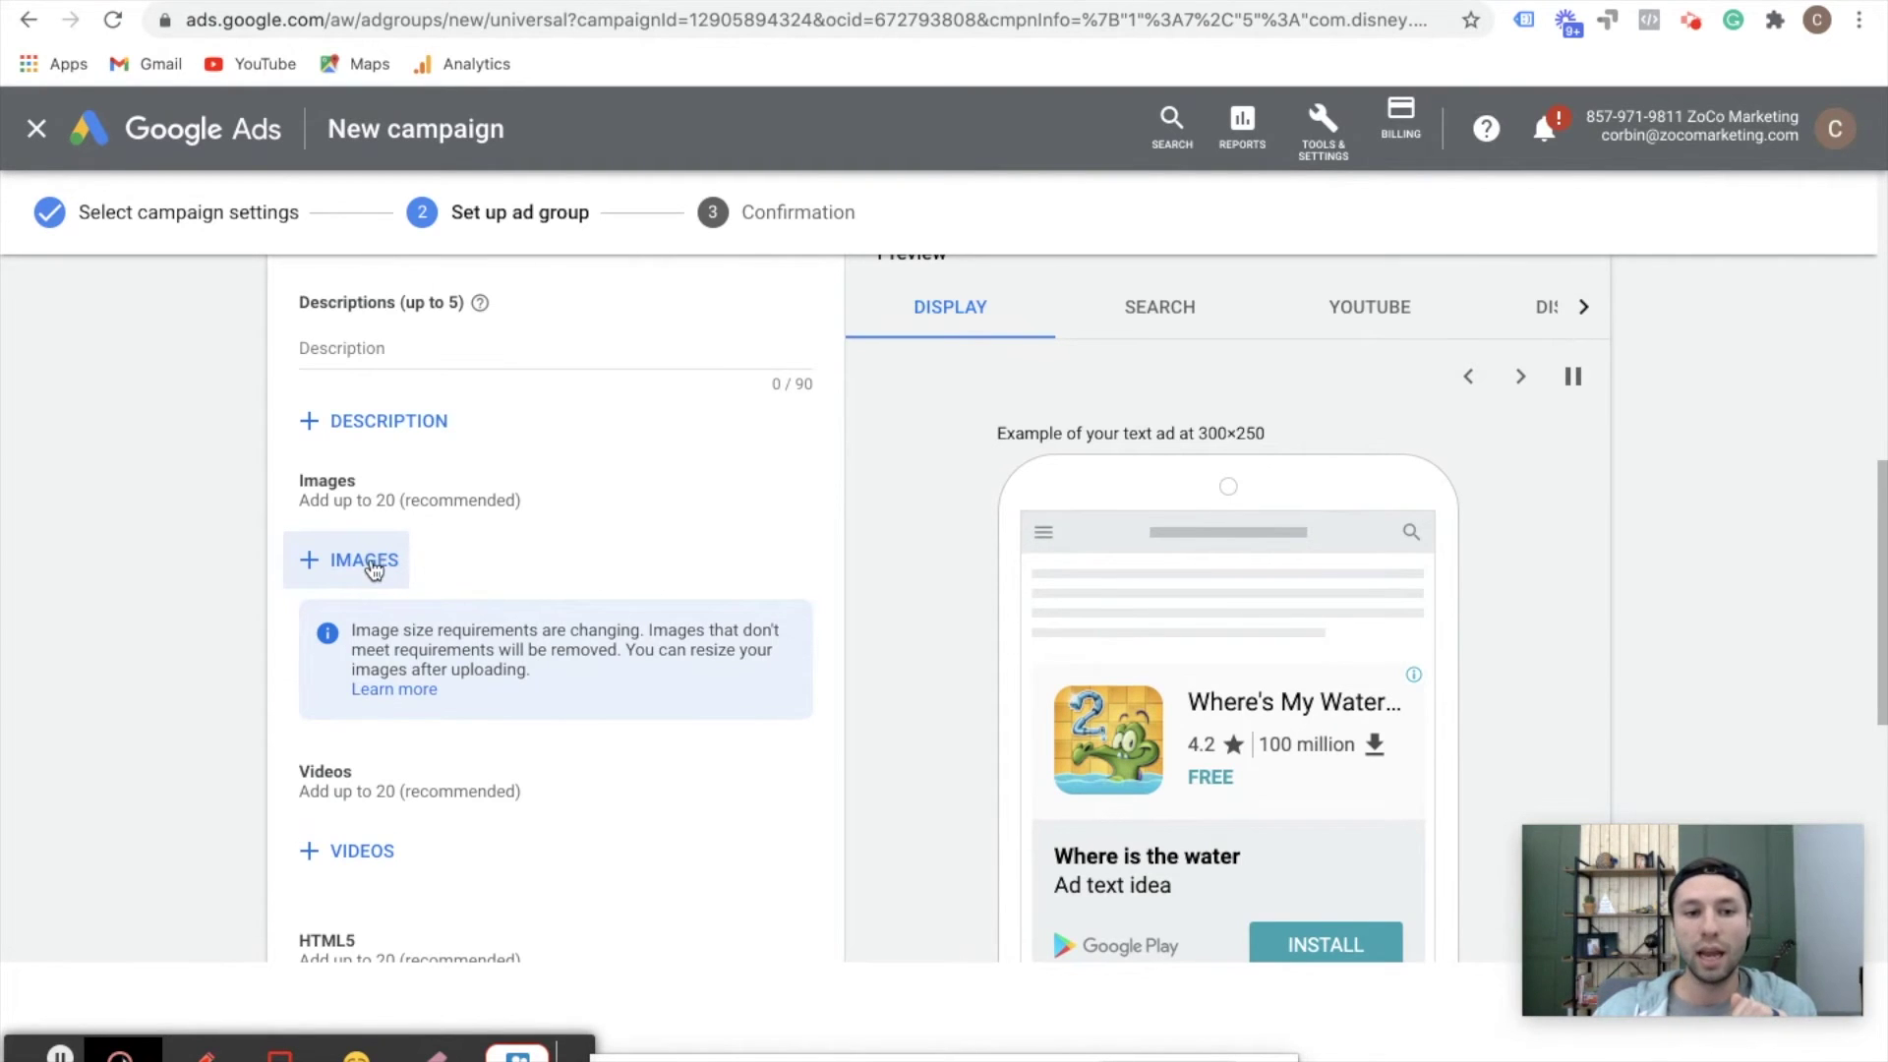
scroll(371, 558, down, 3)
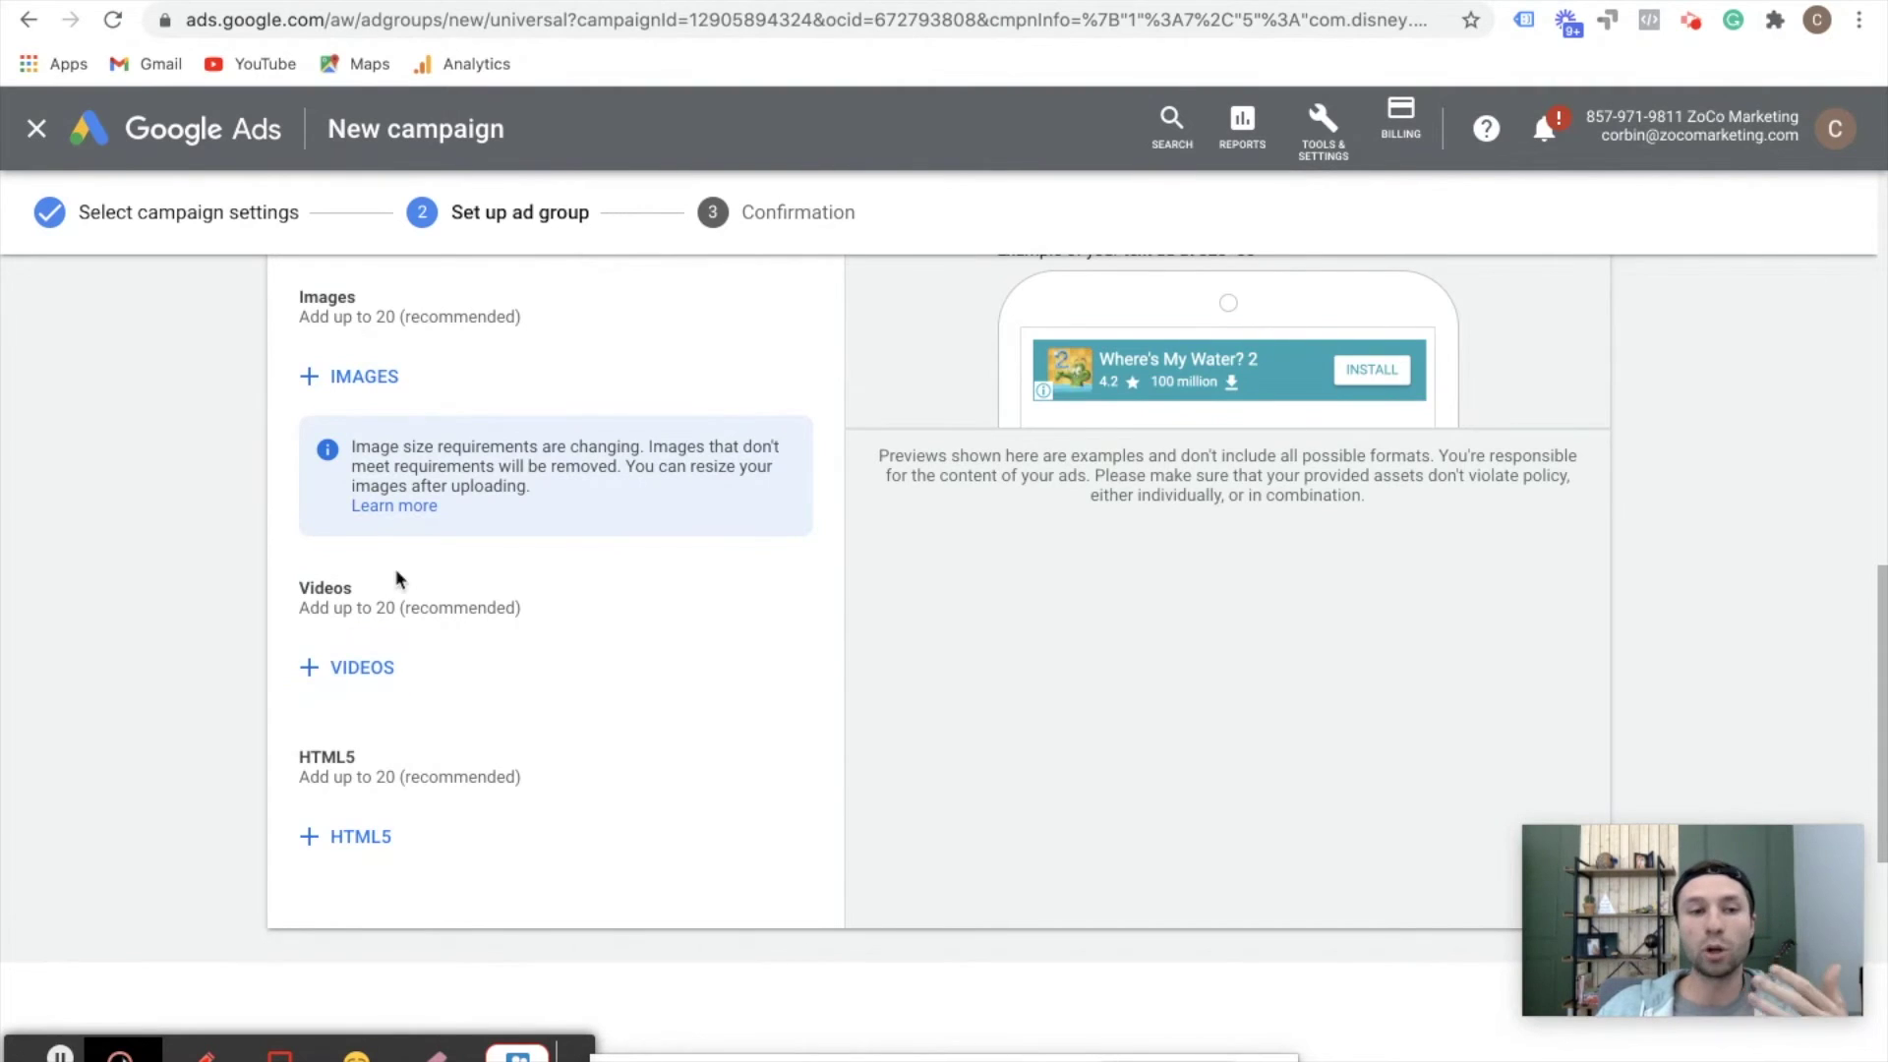
scroll(394, 575, up, 2)
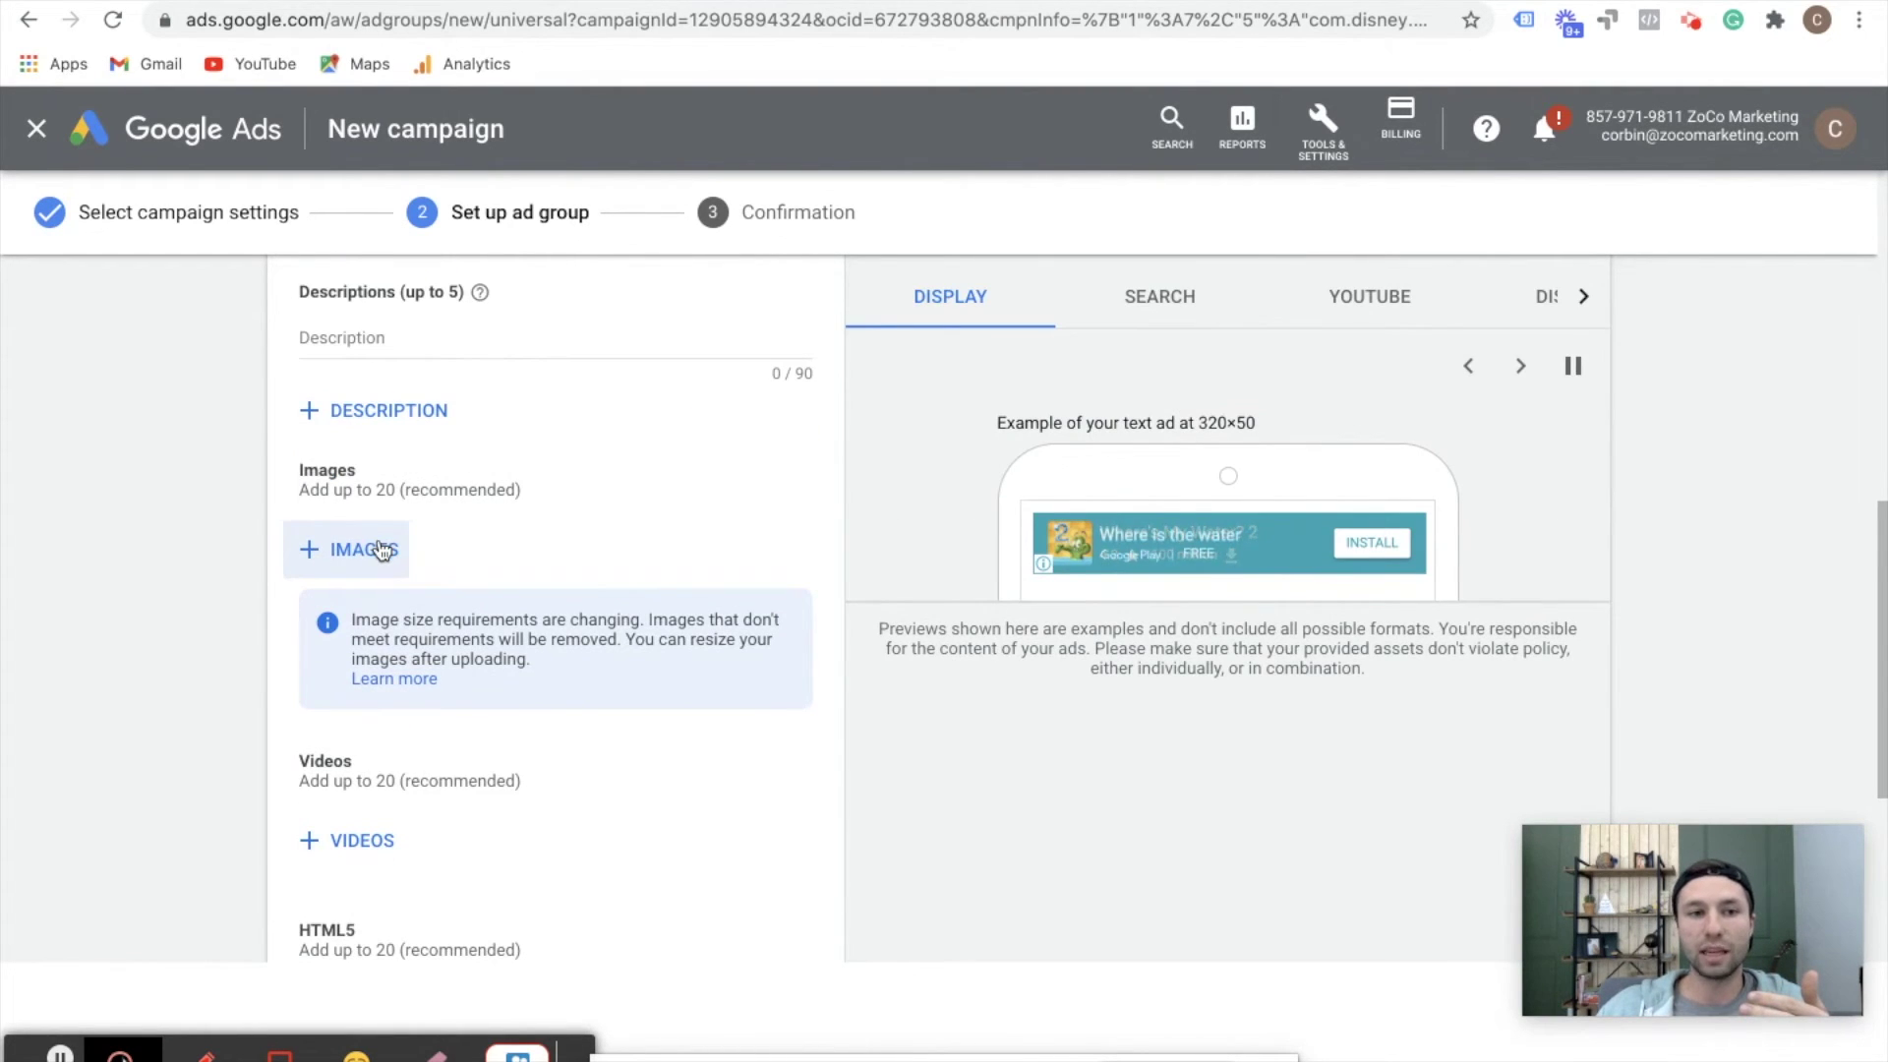
scroll(364, 580, up, 1)
click(359, 588)
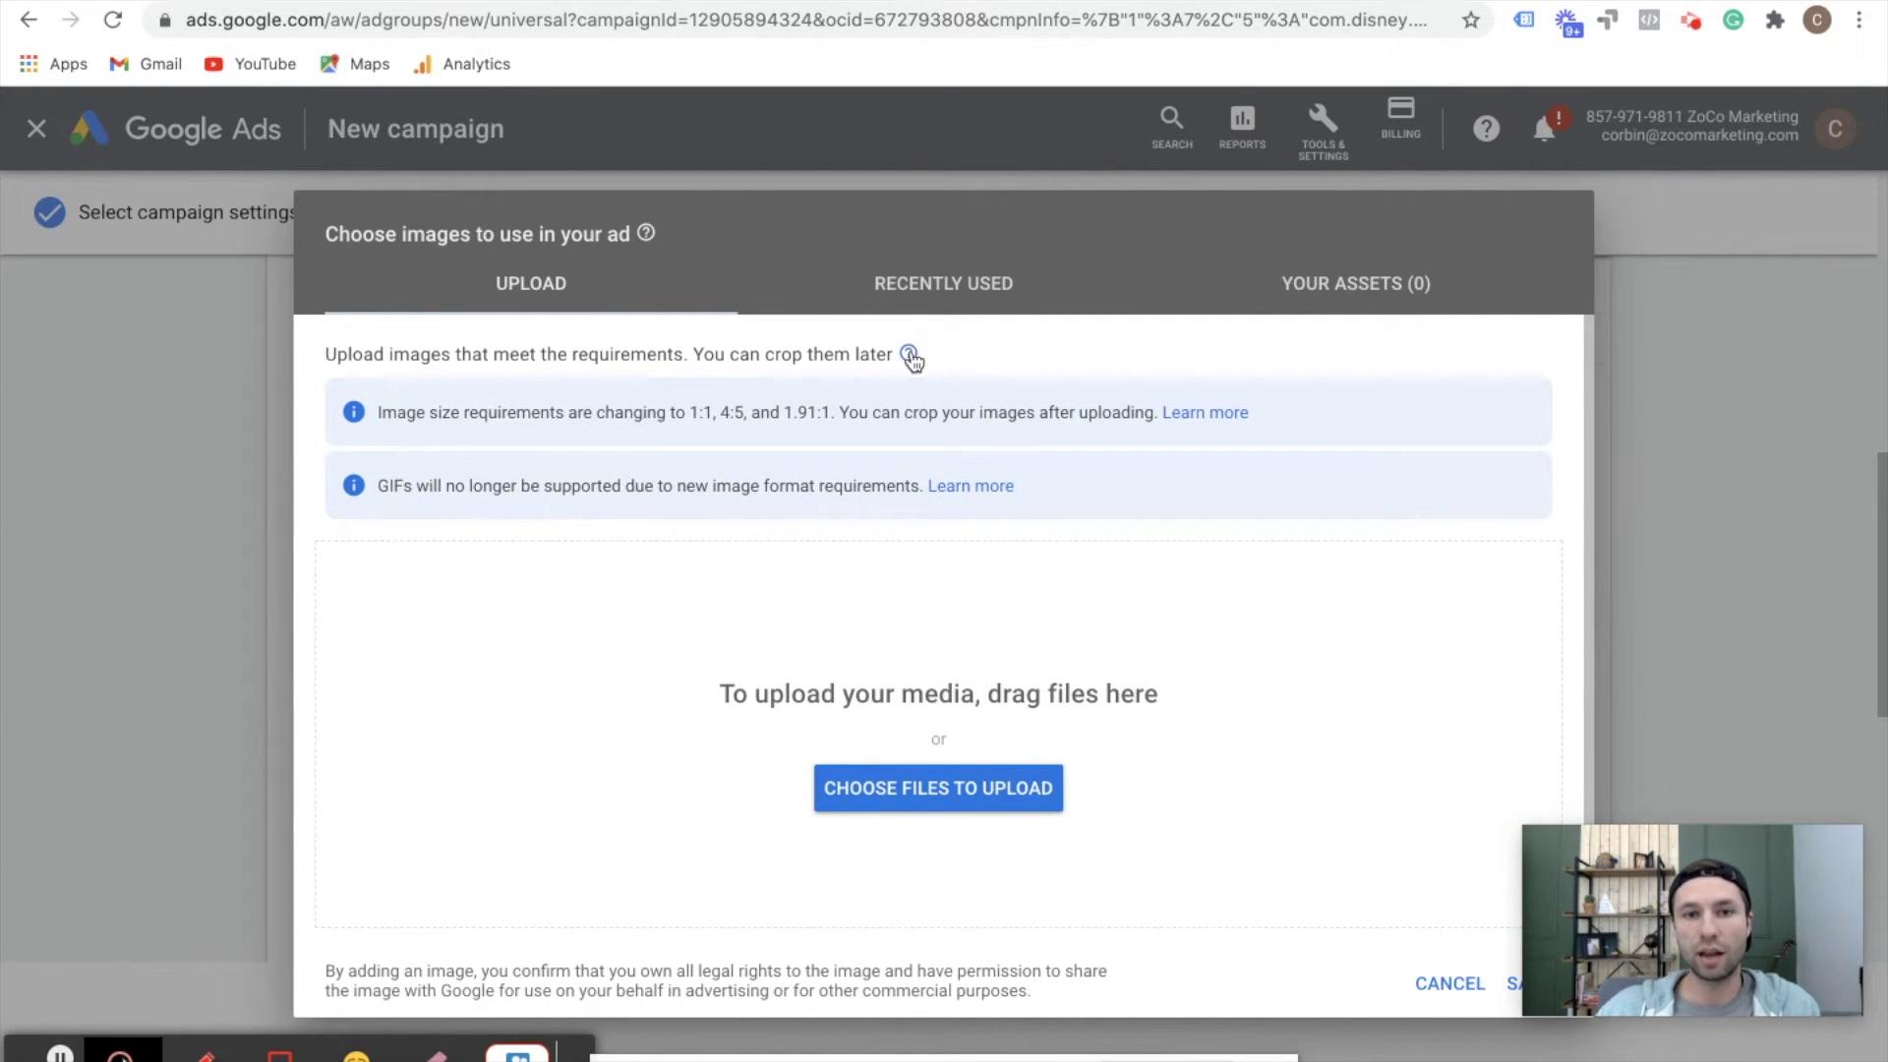
mouse_move(911, 359)
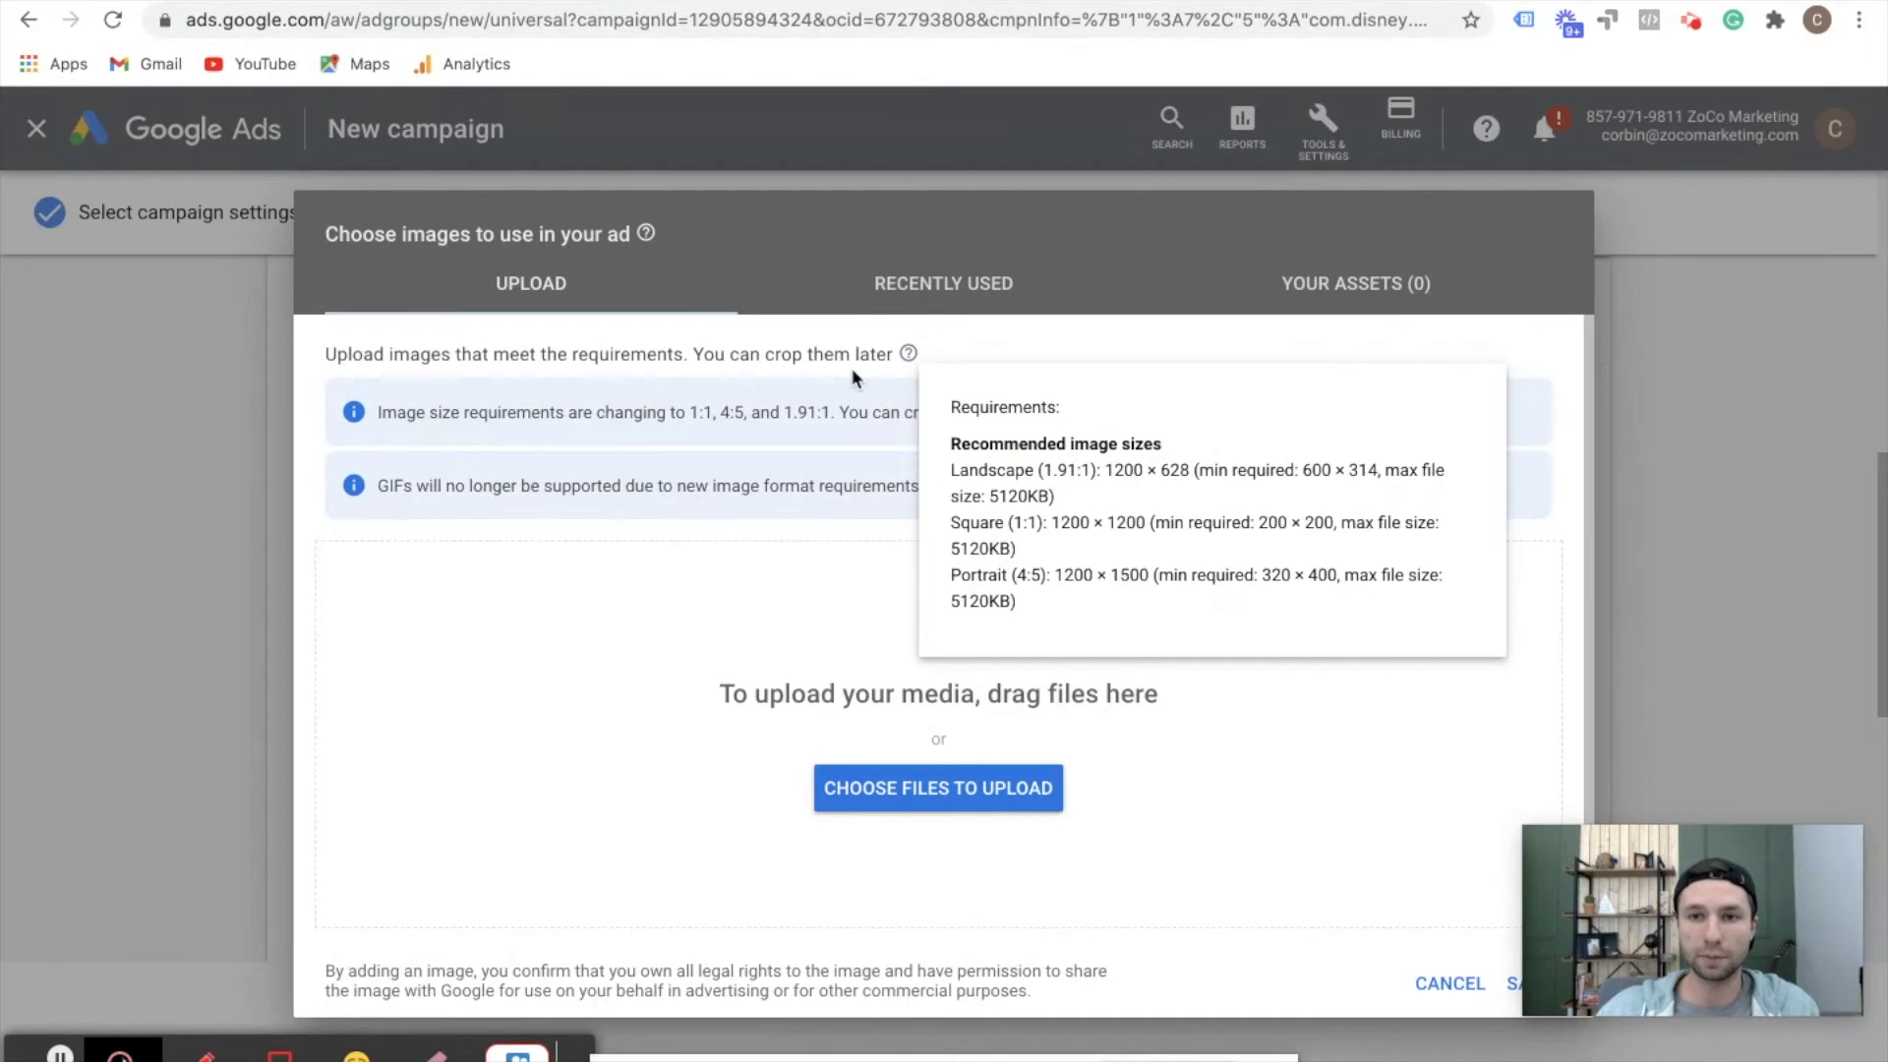
click(927, 286)
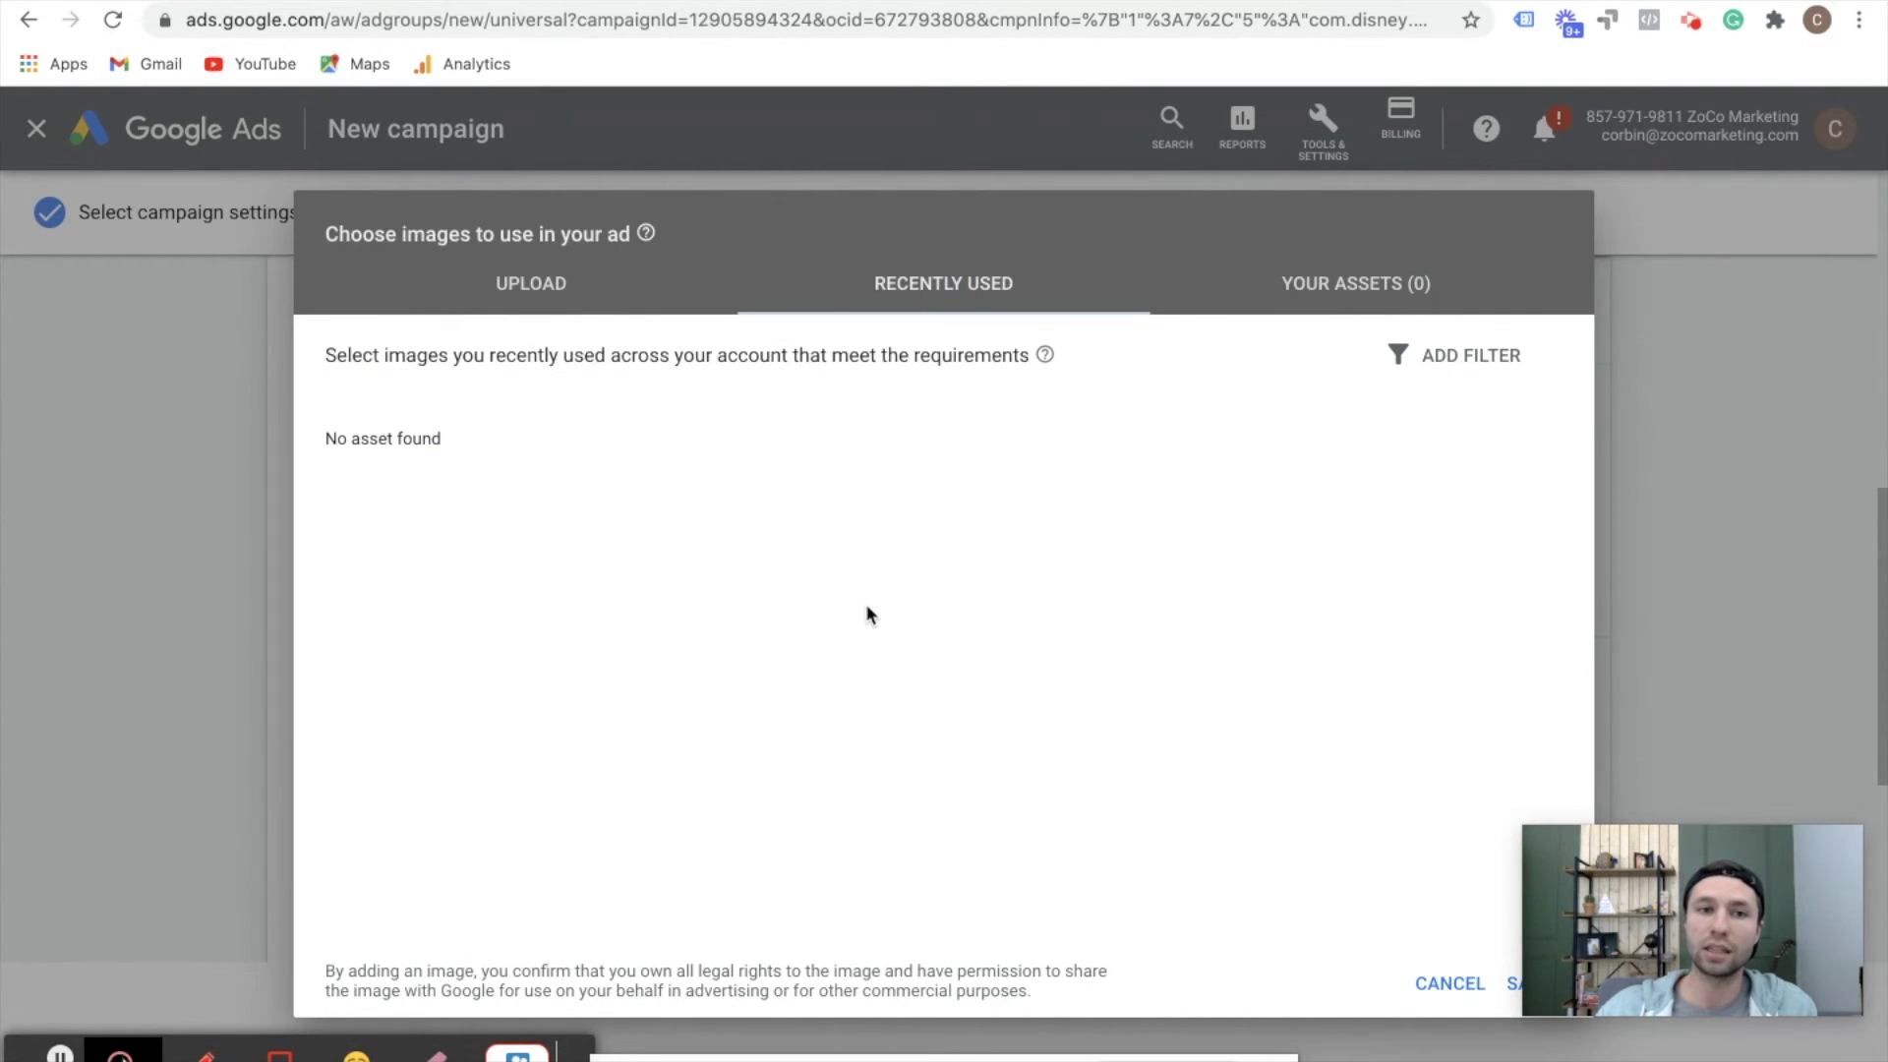
click(529, 283)
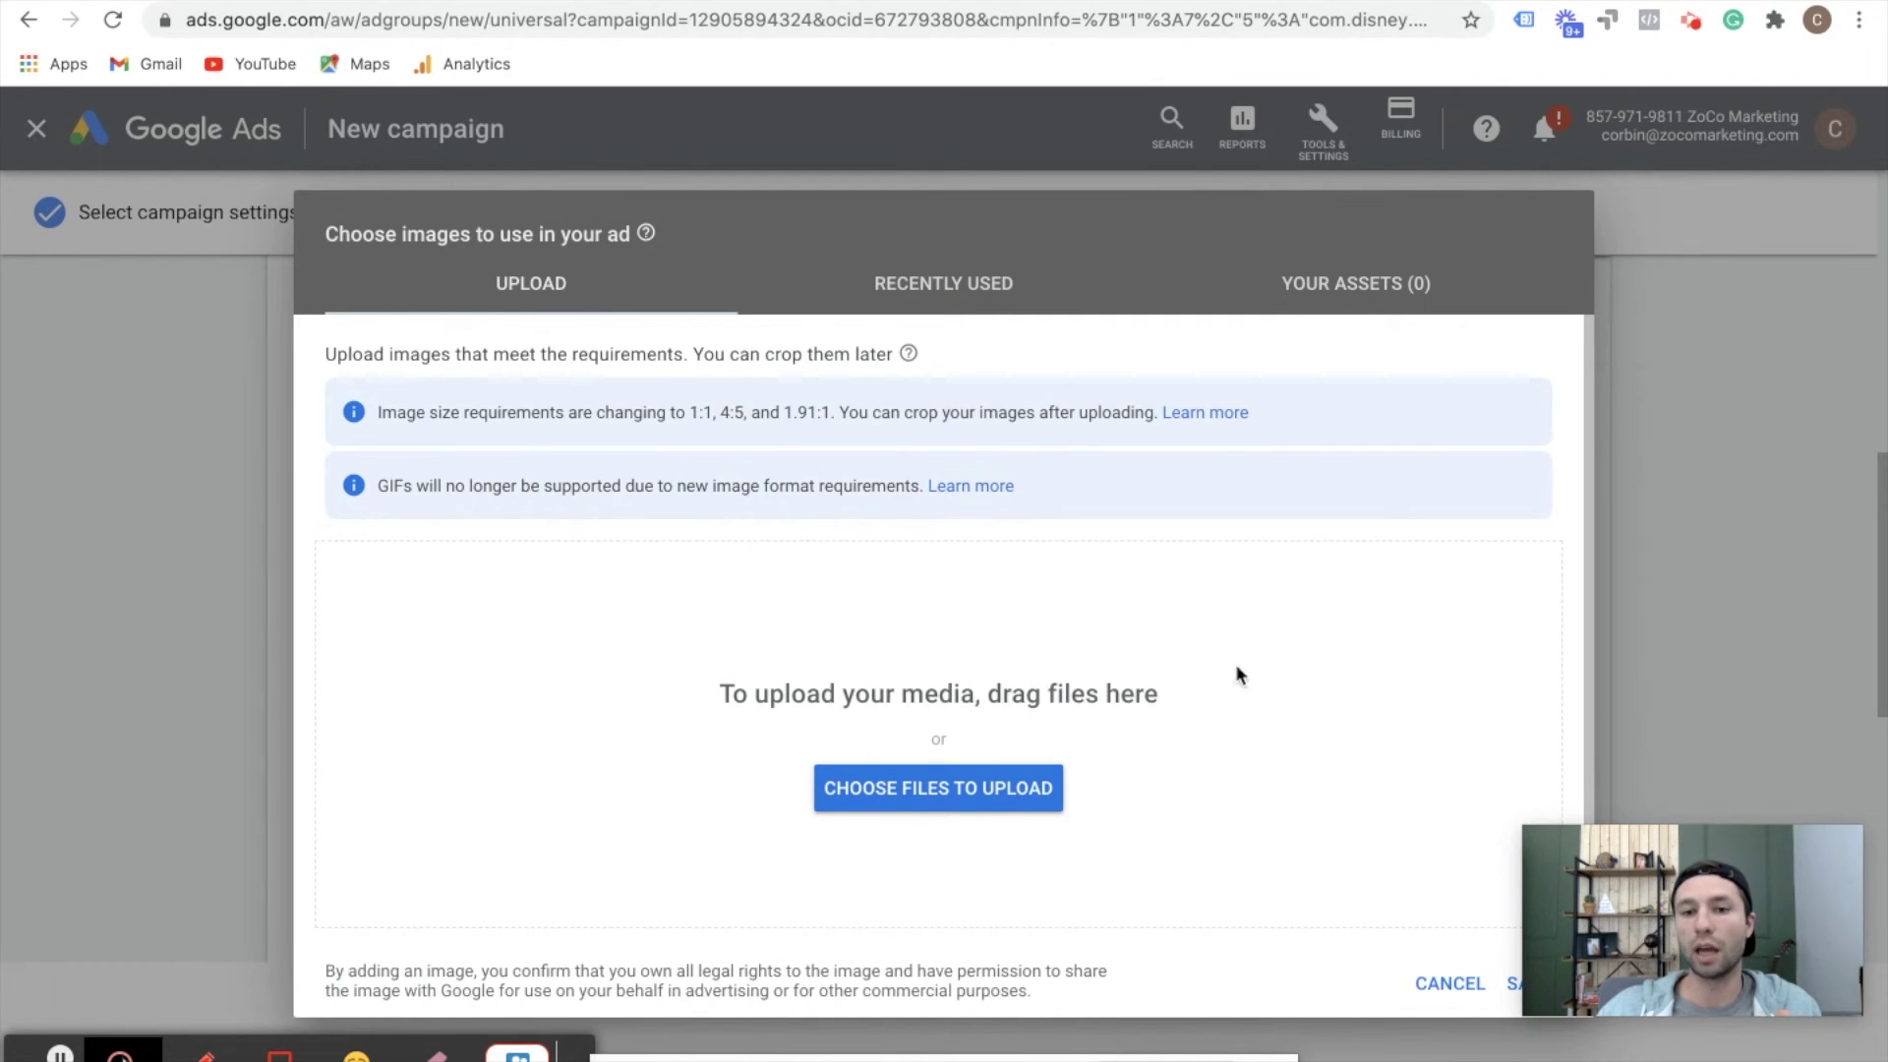
click(1442, 977)
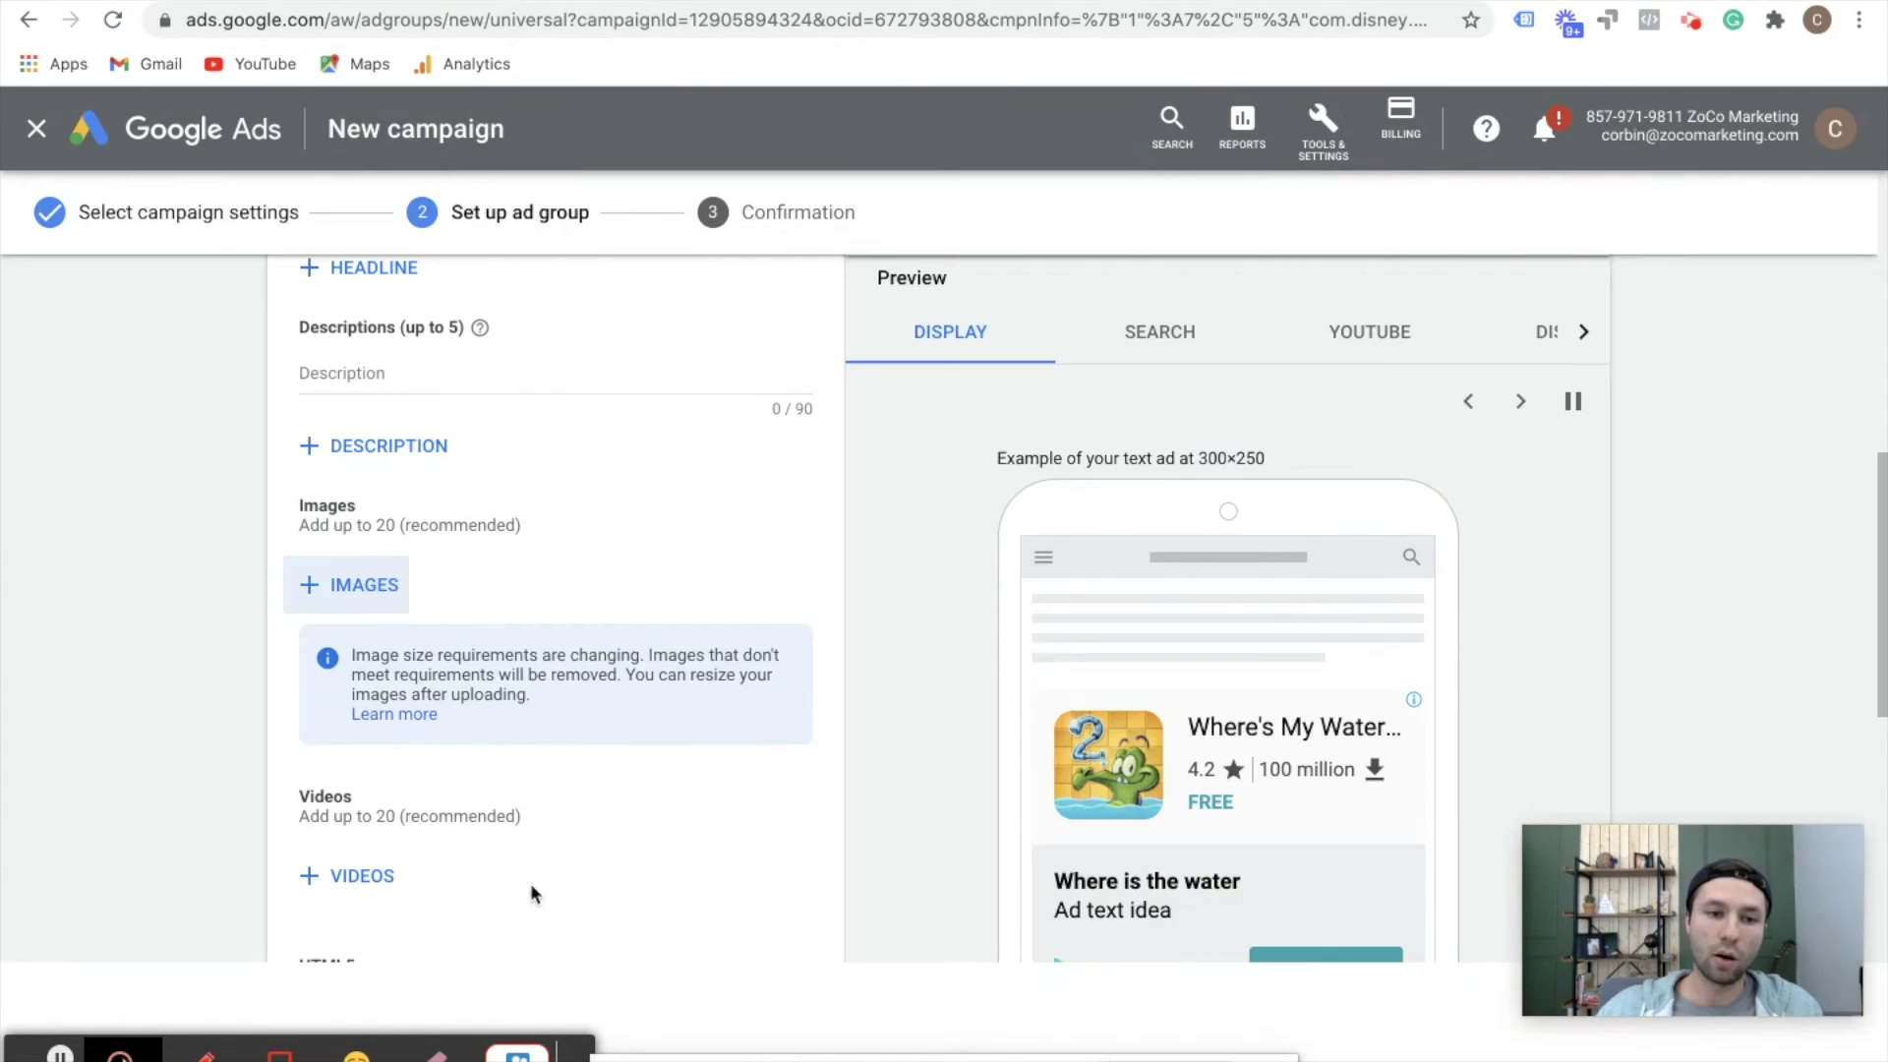
scroll(531, 885, down, 3)
click(325, 594)
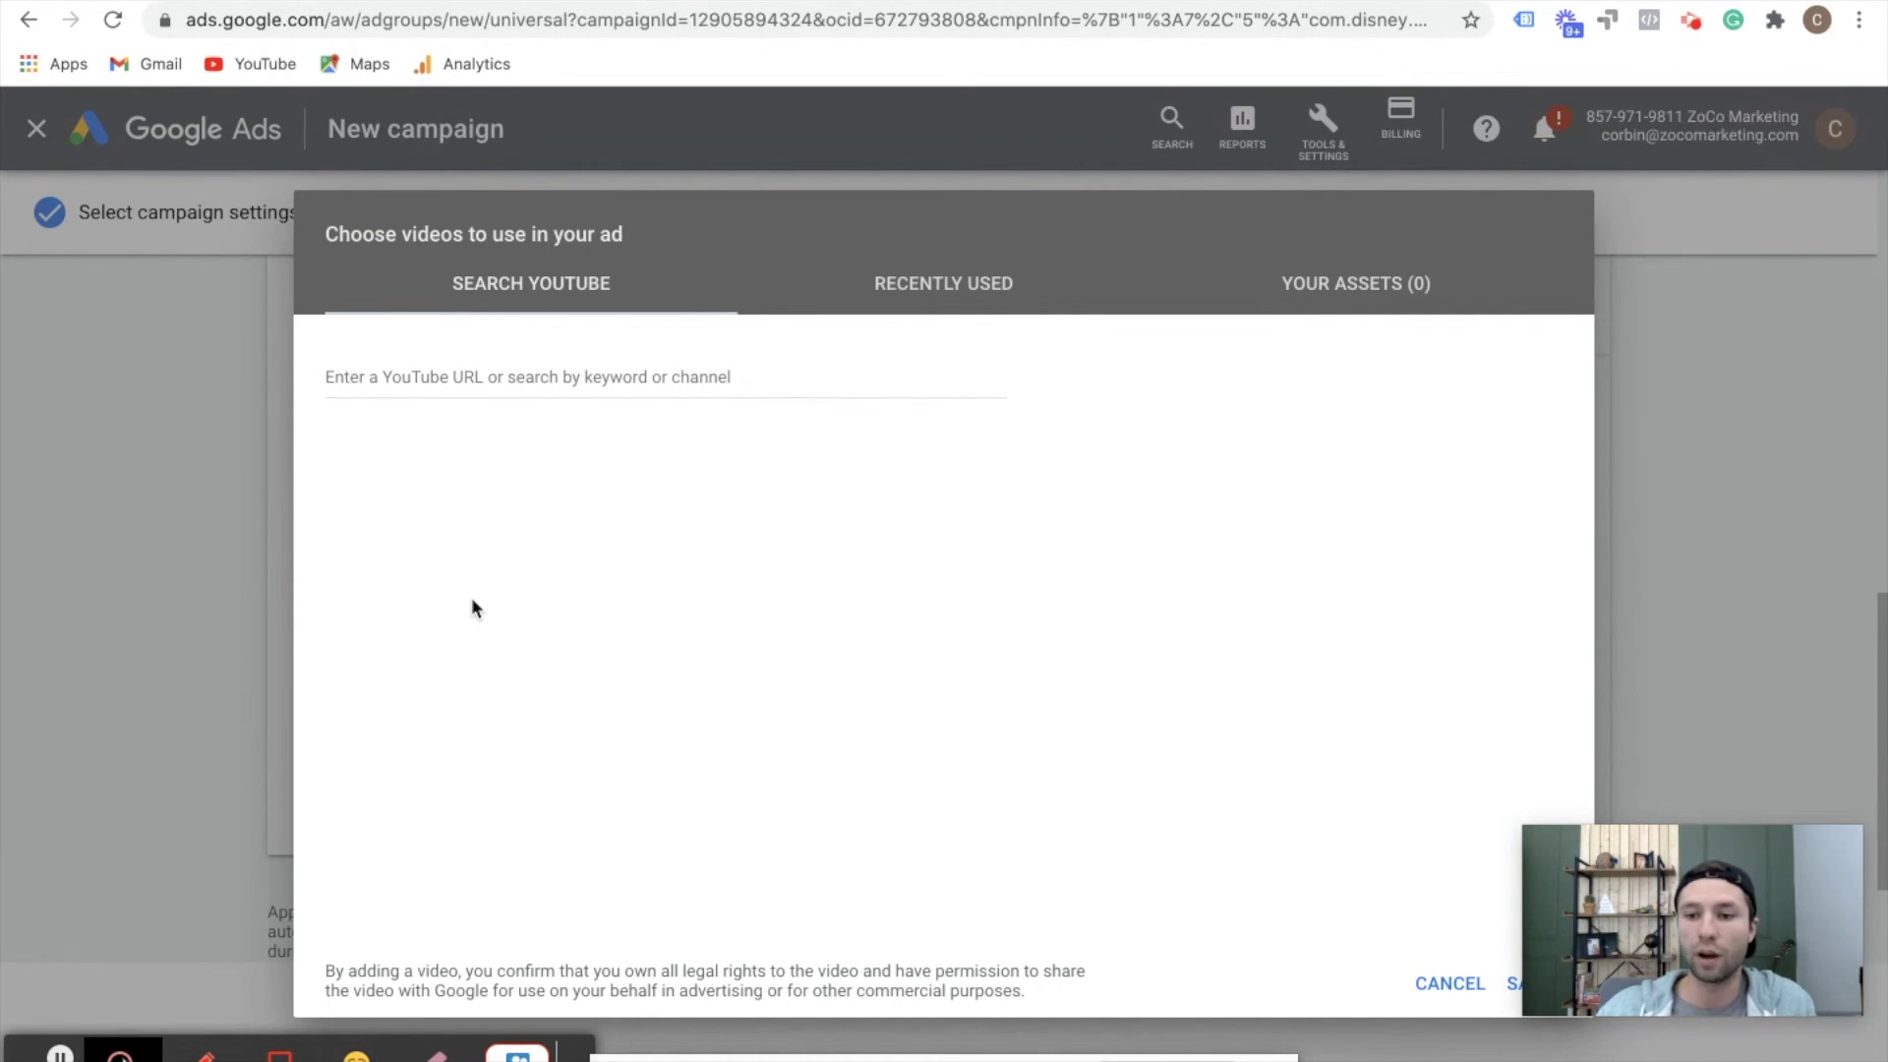
click(432, 374)
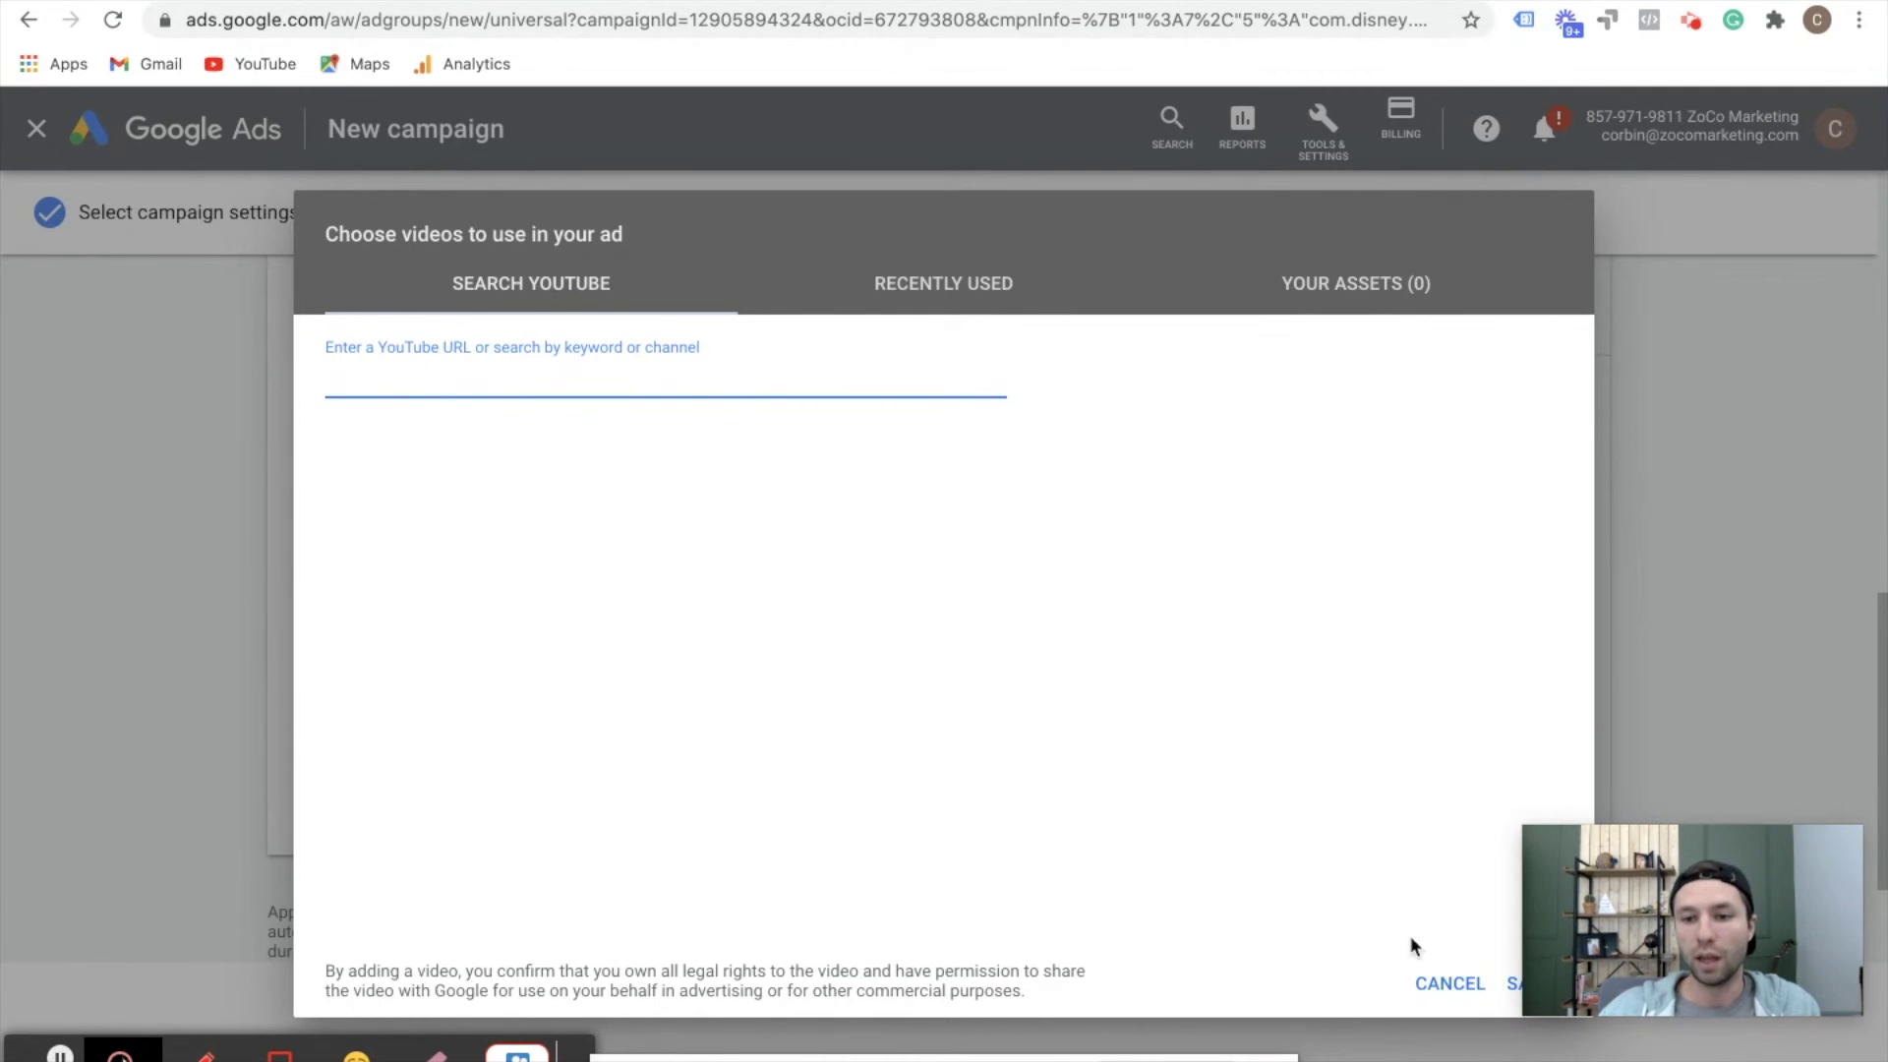
click(1421, 981)
scroll(531, 581, up, 4)
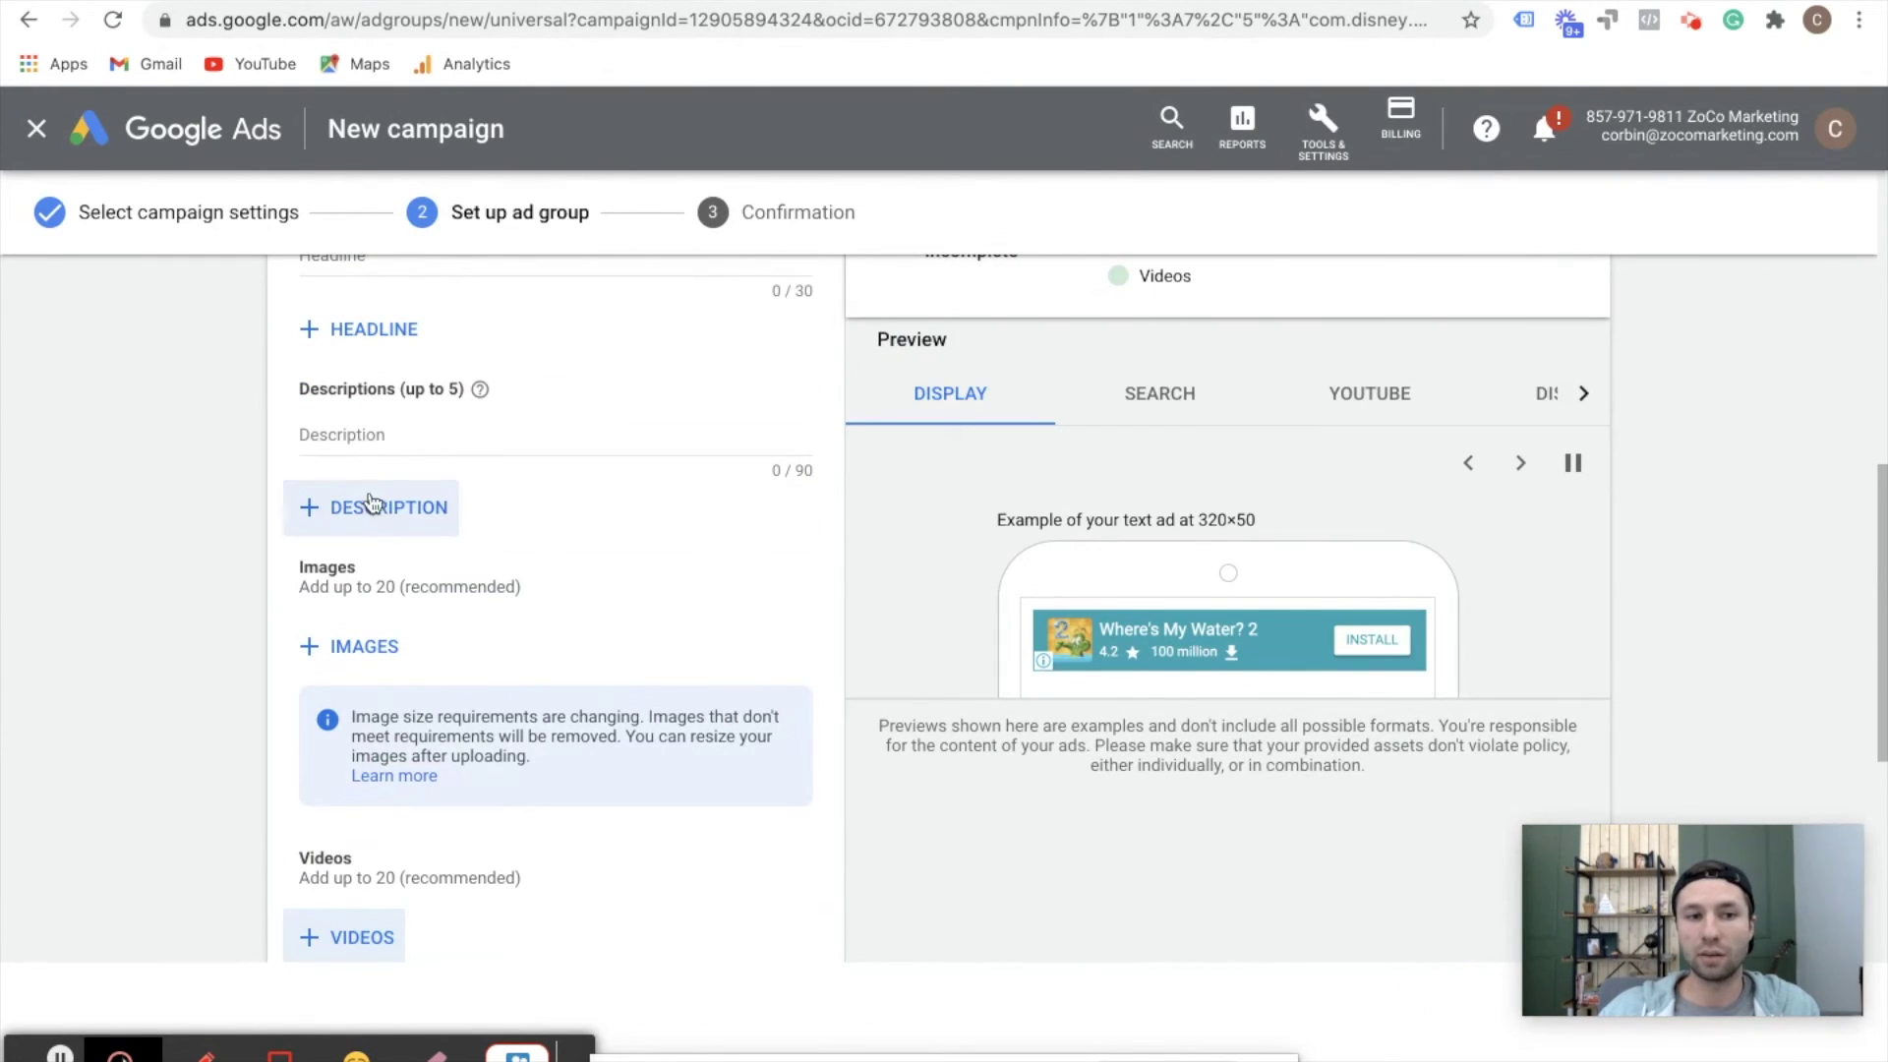
scroll(434, 683, down, 2)
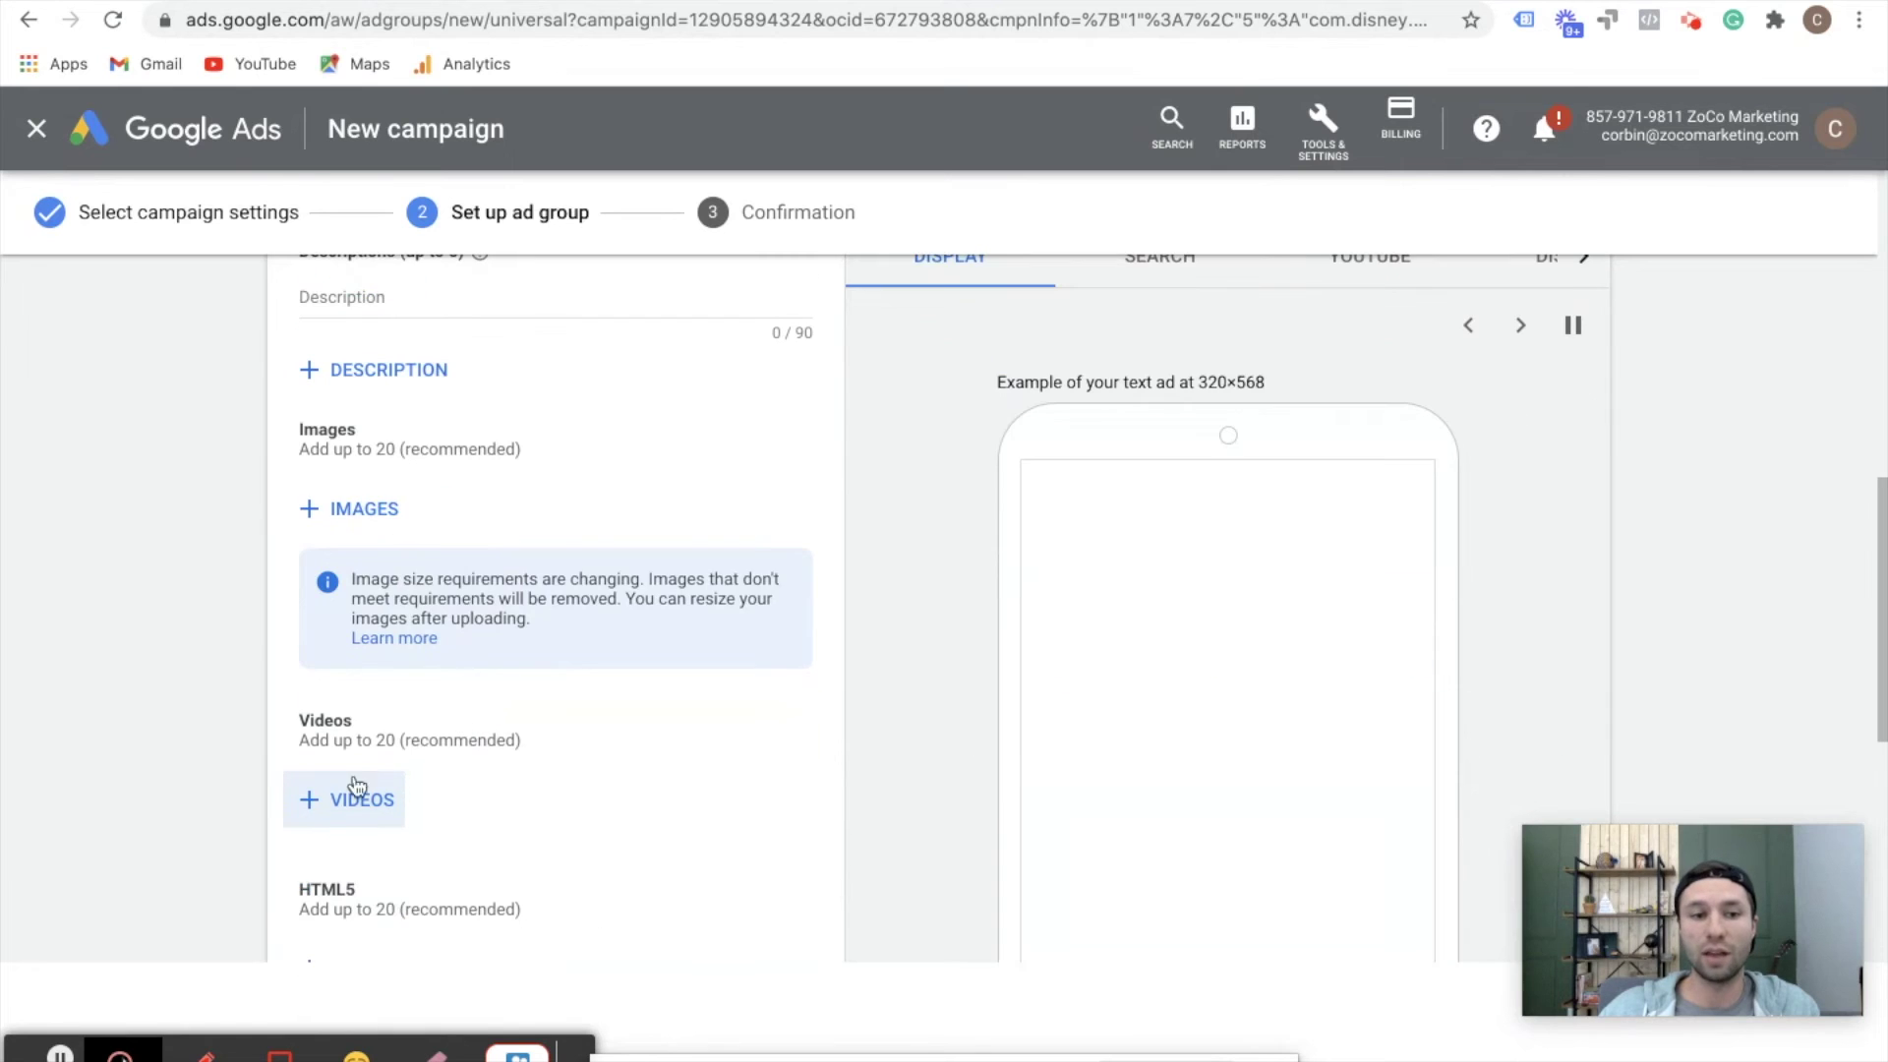
scroll(417, 763, down, 1)
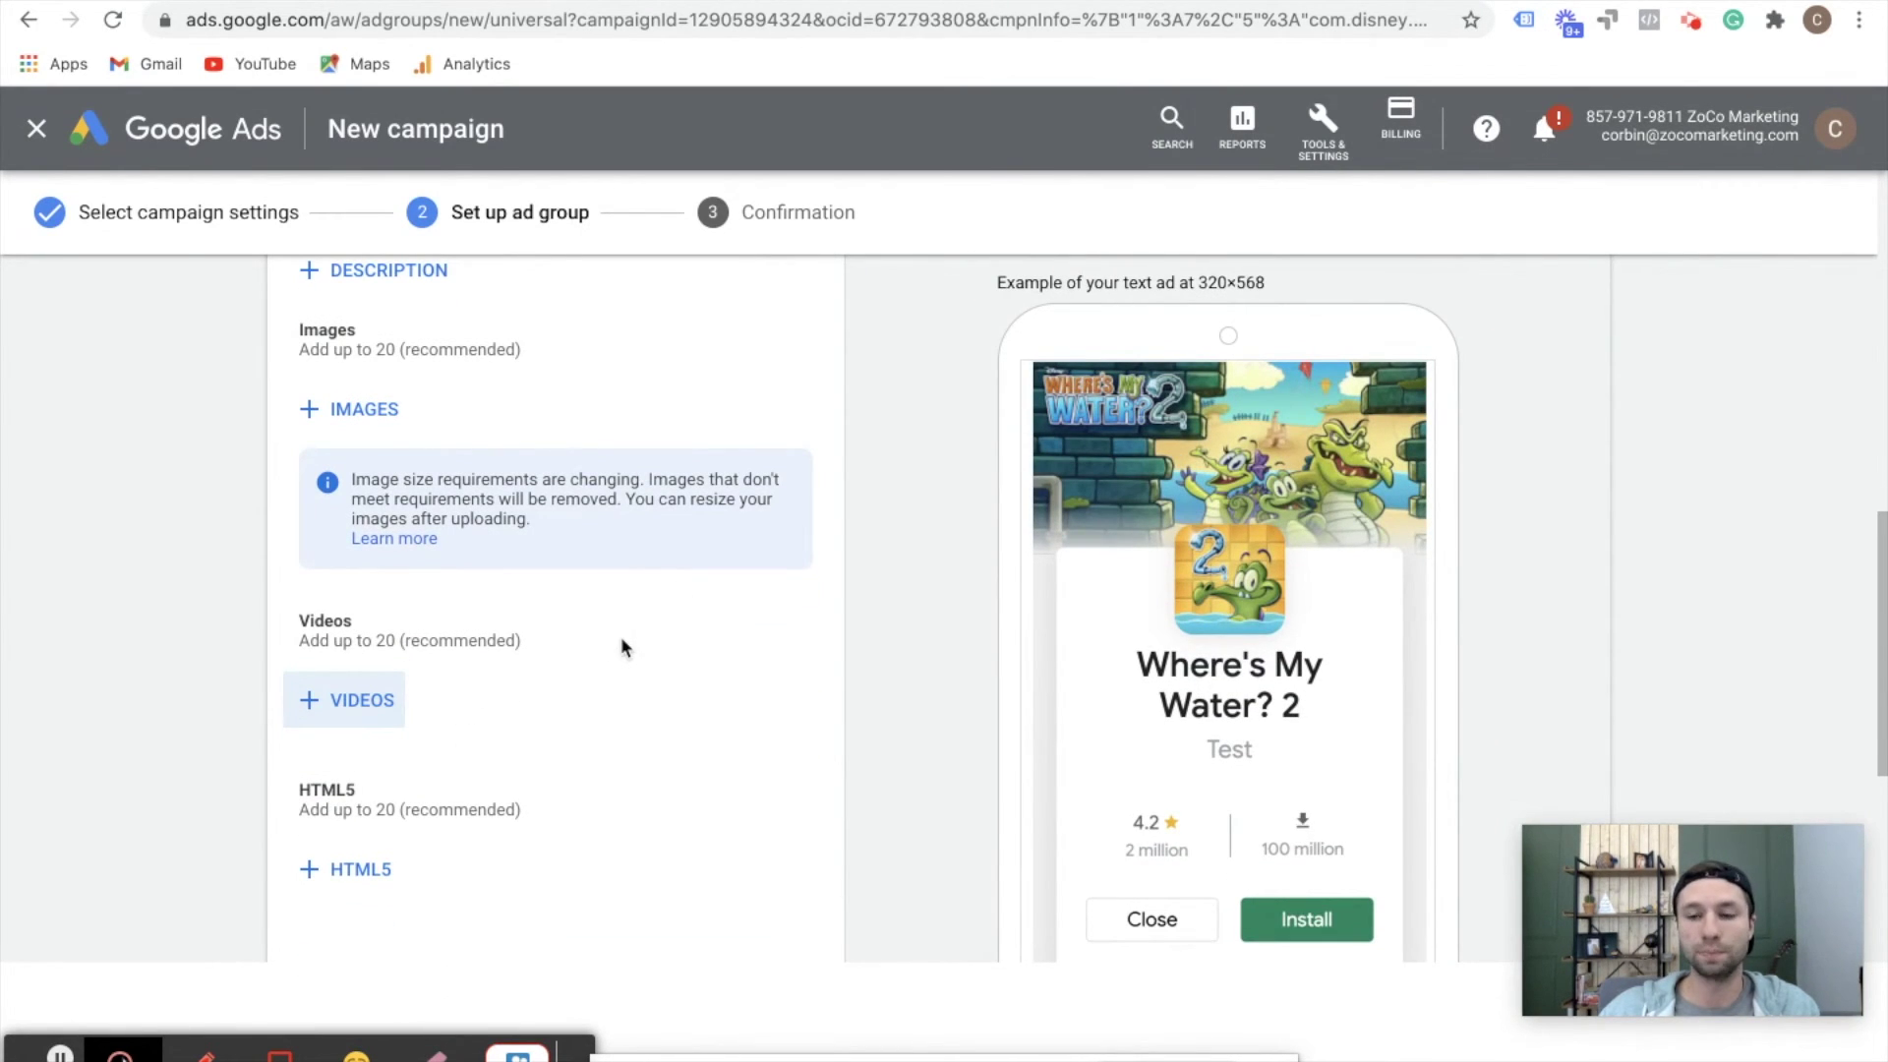
scroll(829, 534, down, 1)
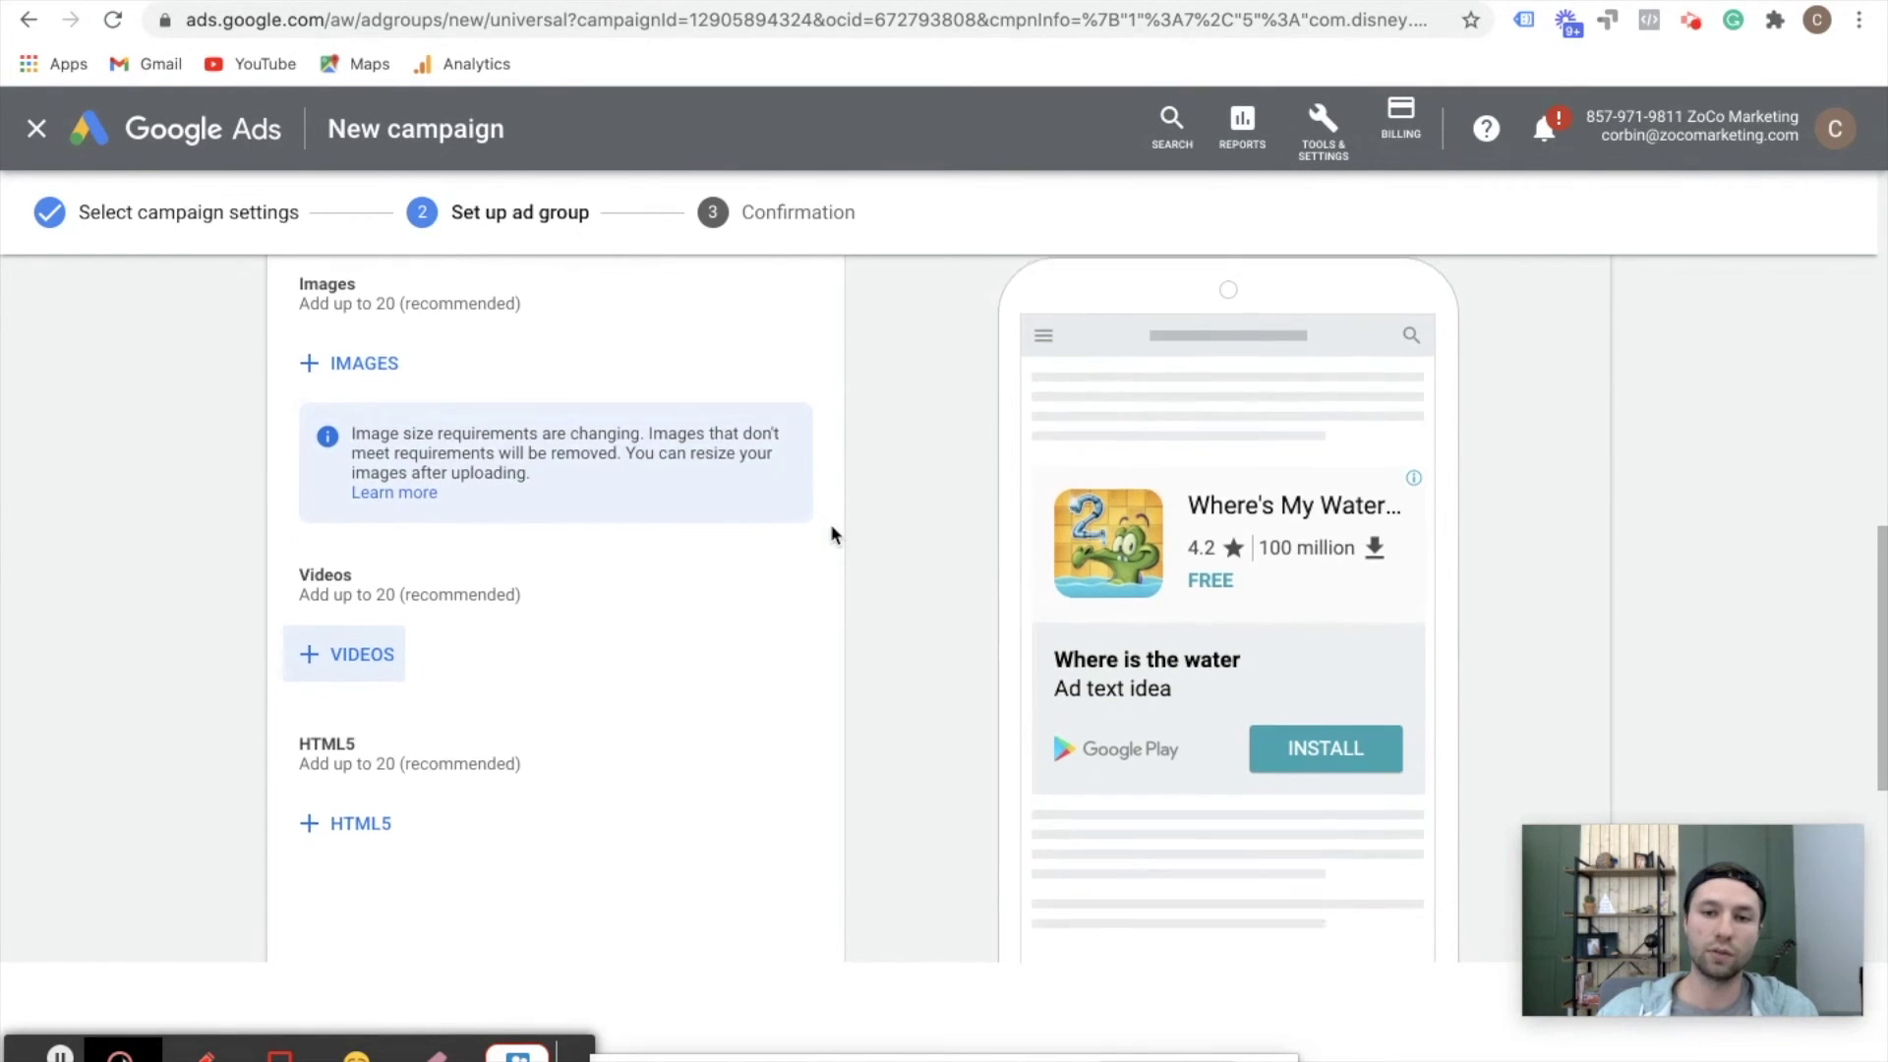
scroll(831, 534, up, 5)
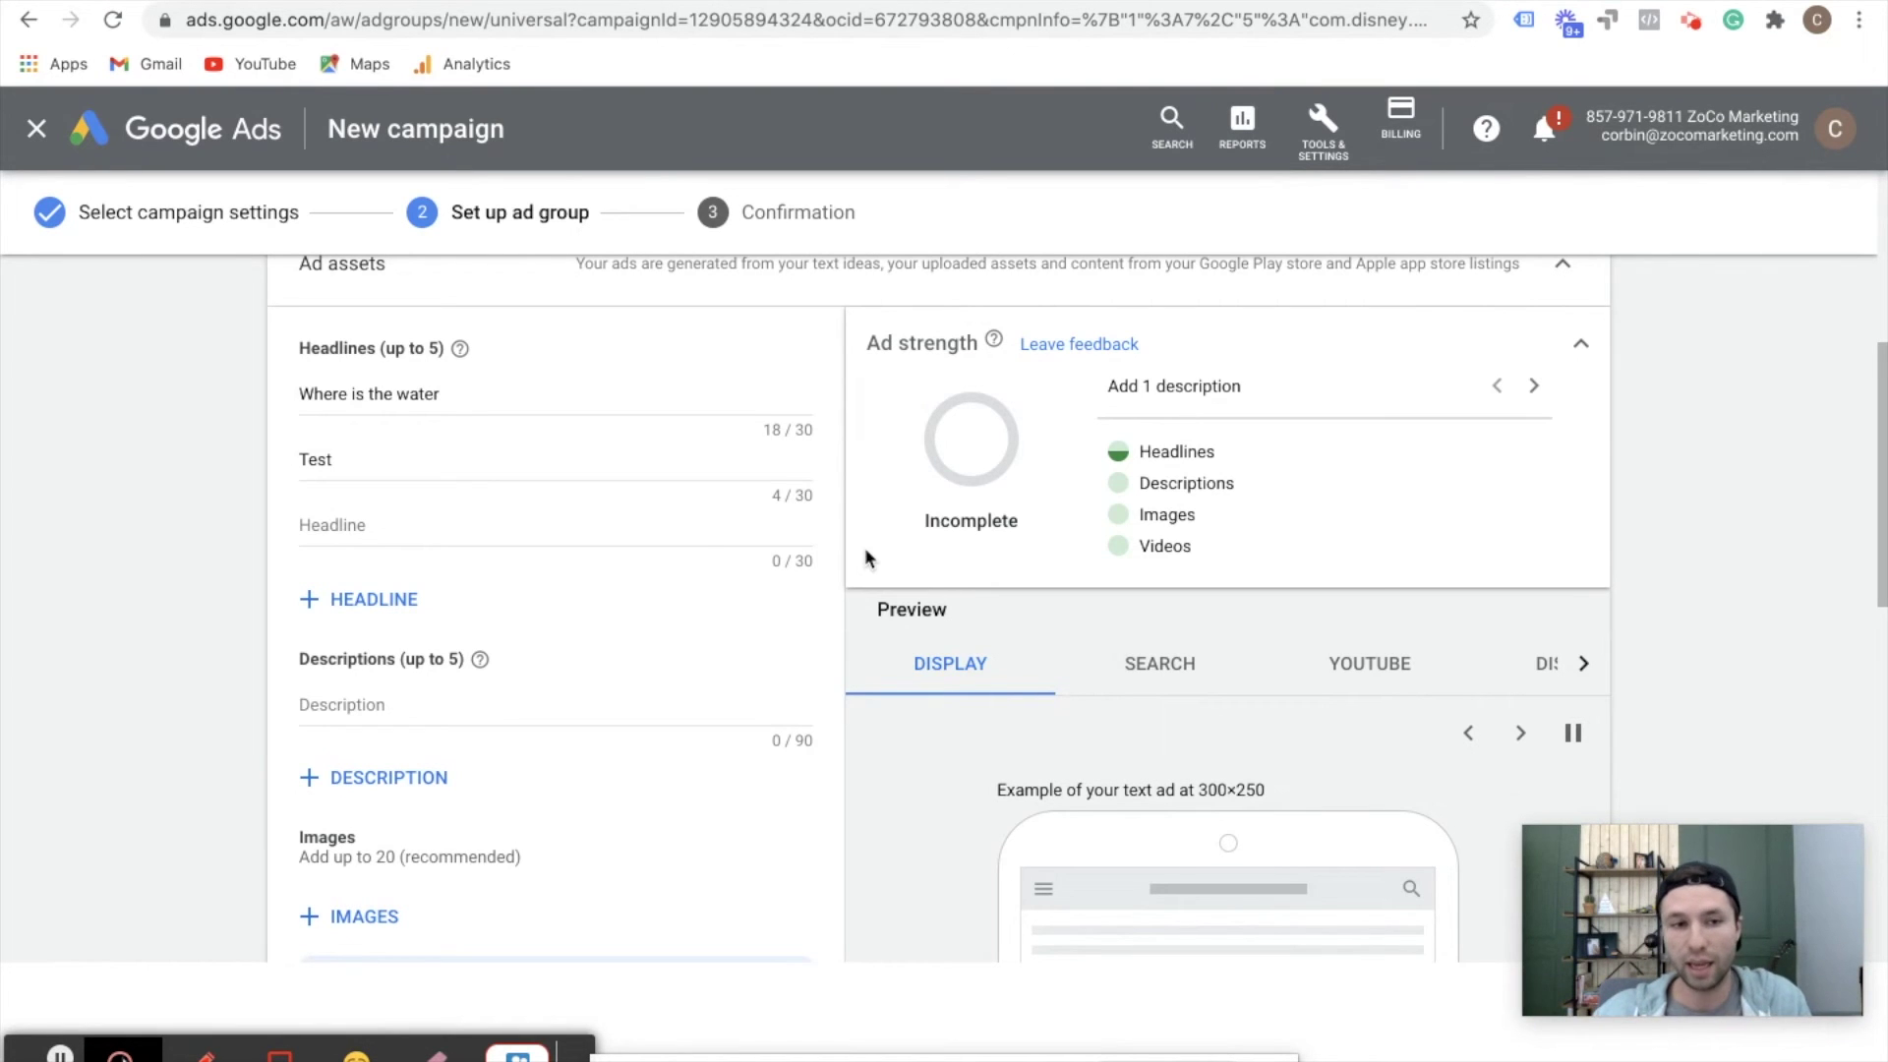
scroll(944, 691, down, 3)
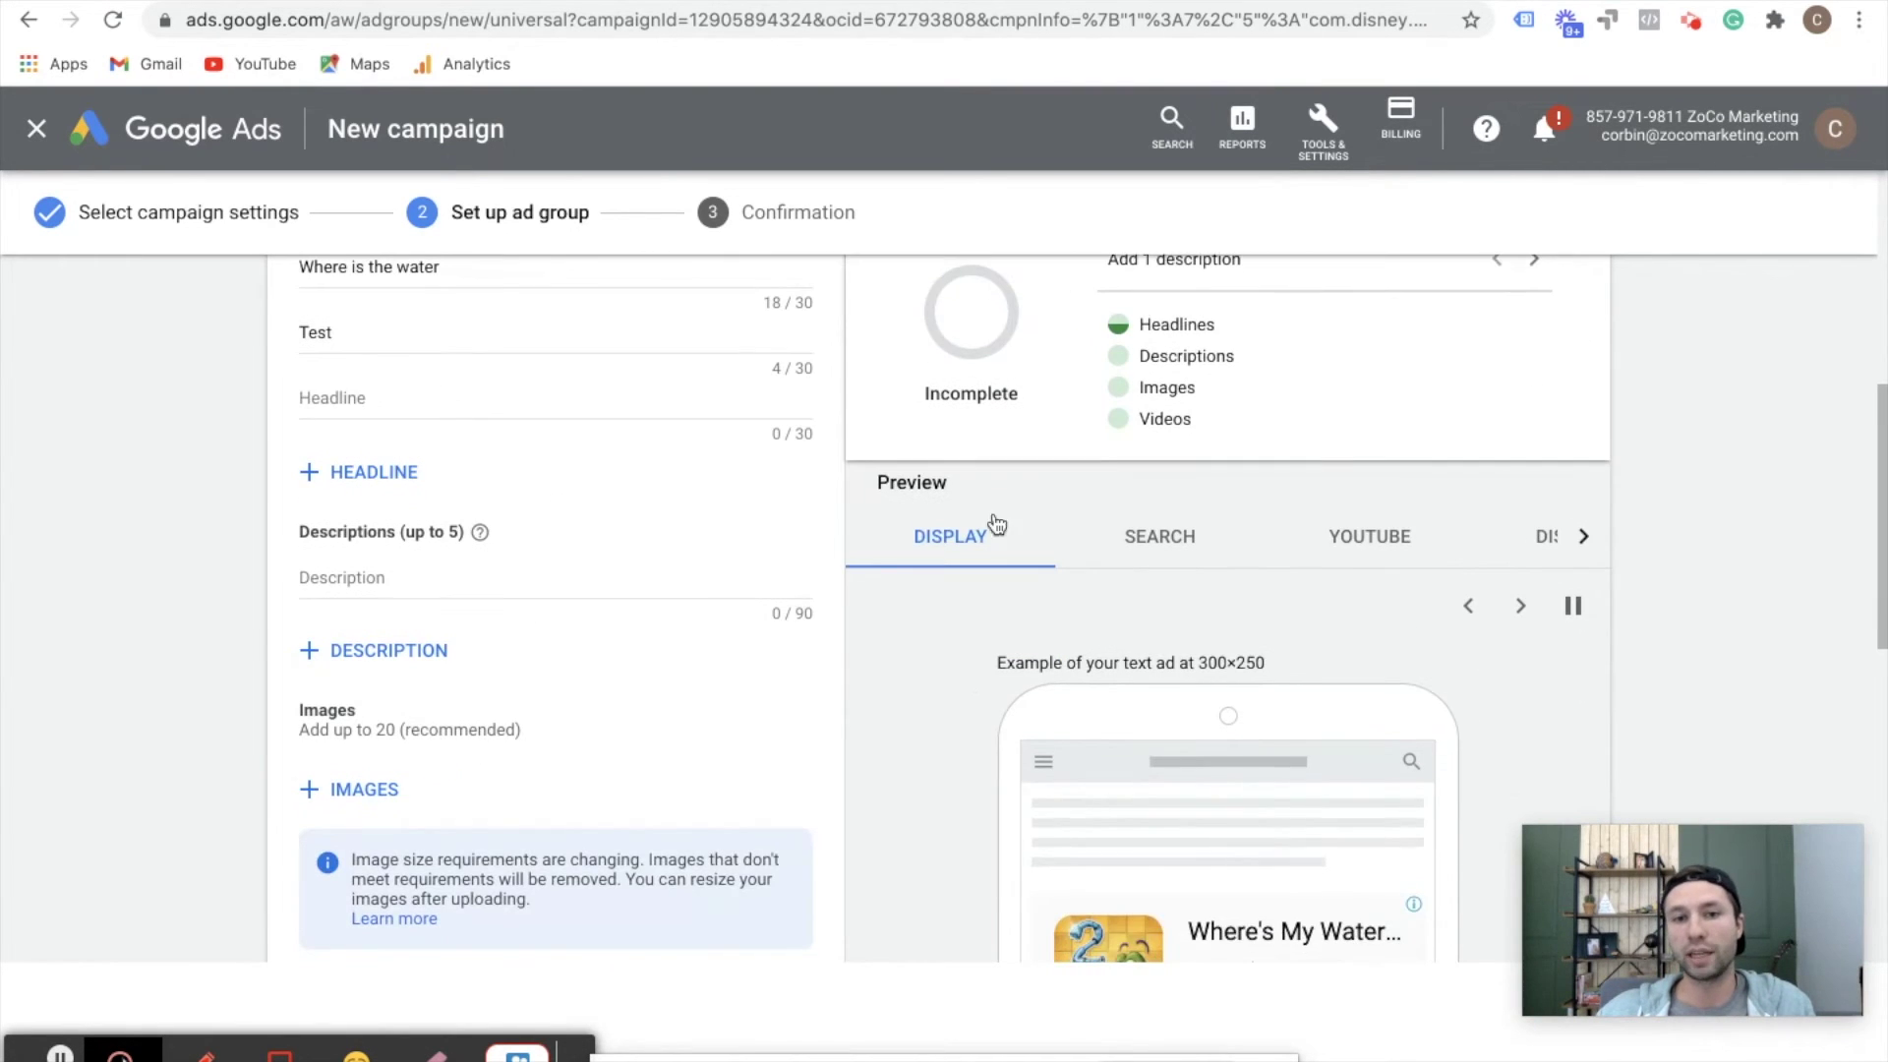
scroll(968, 513, down, 1)
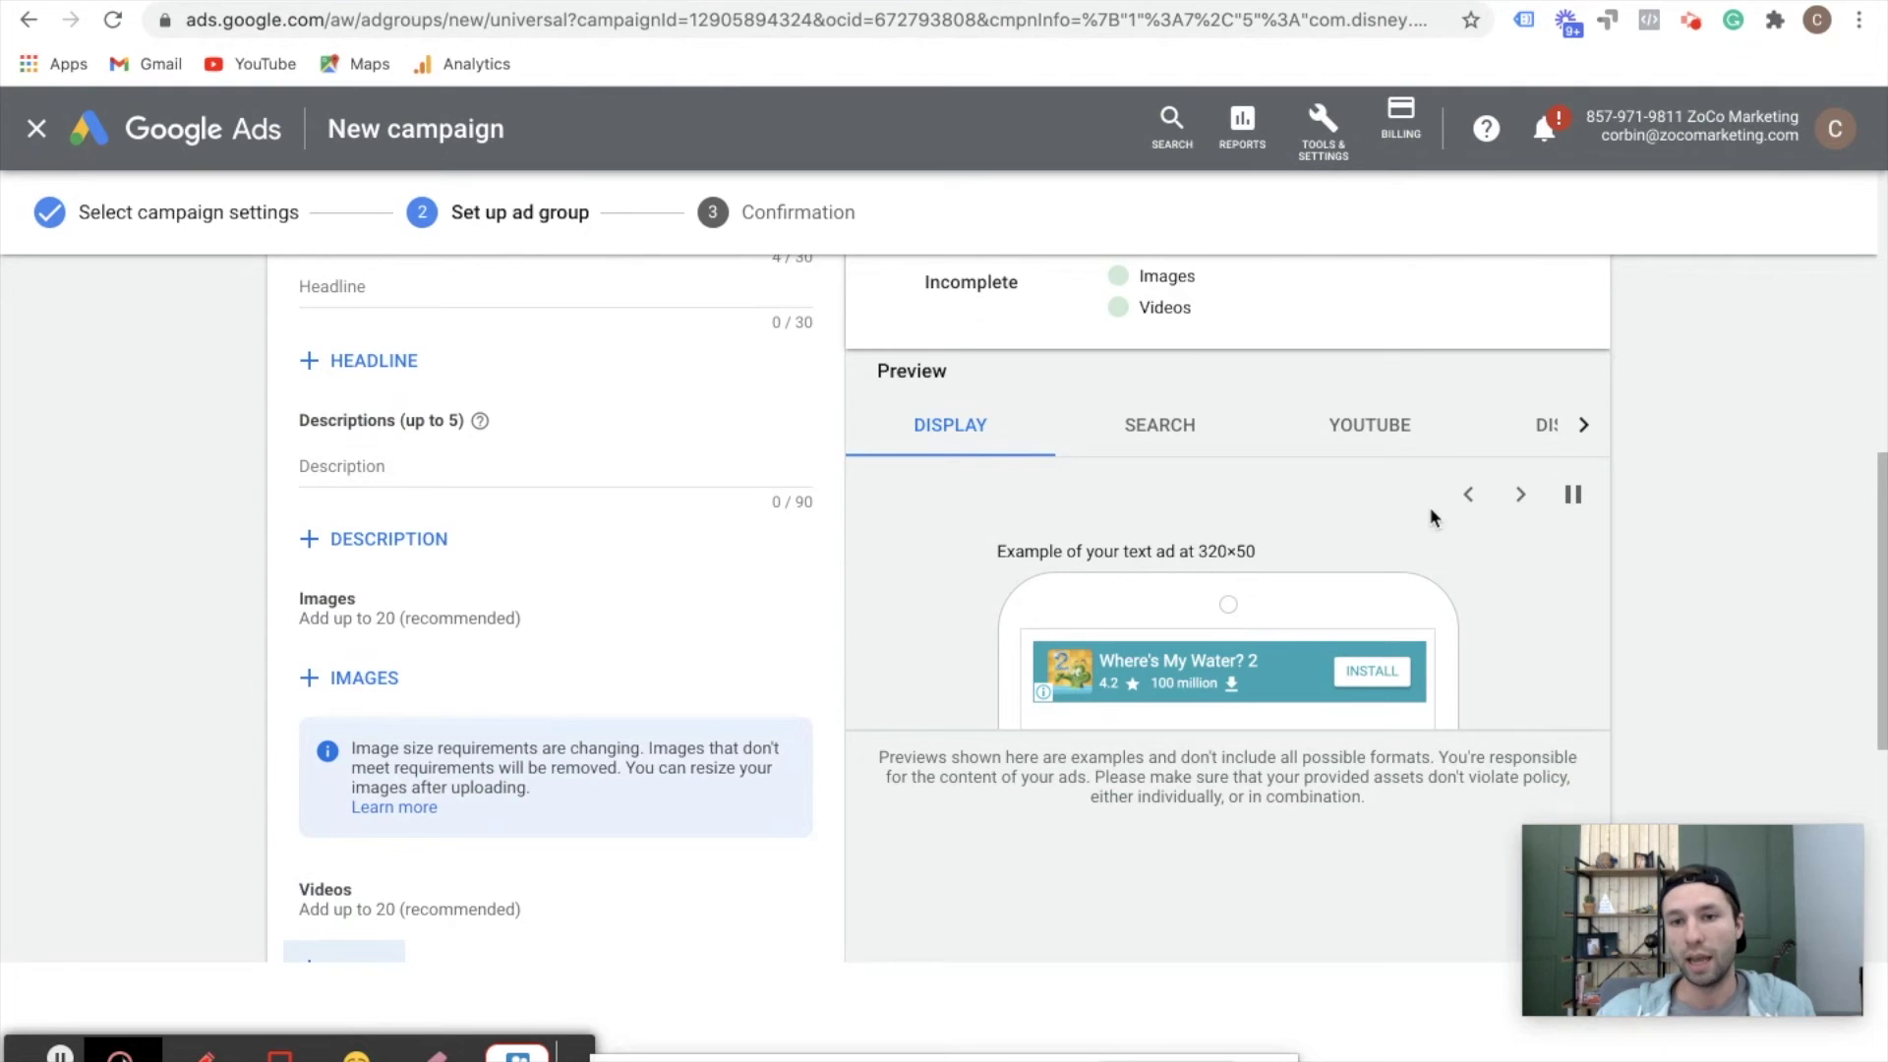
click(1520, 495)
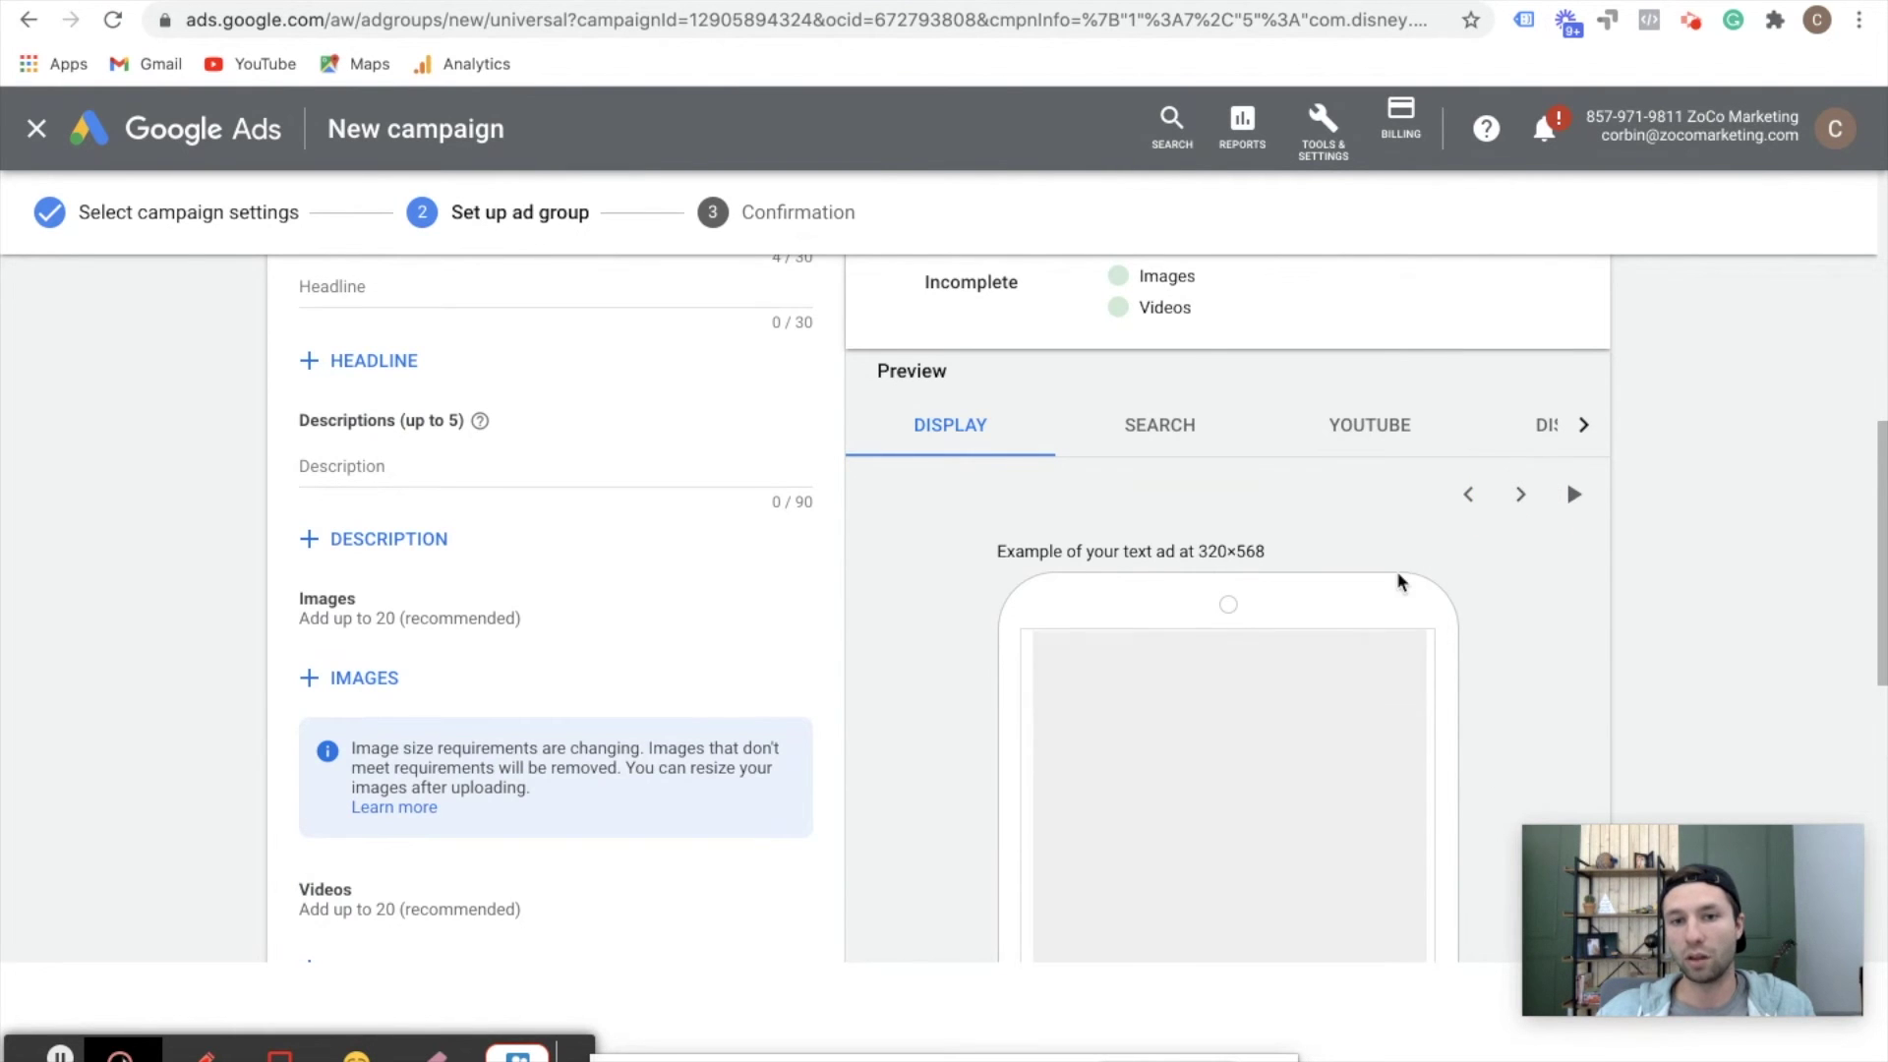
scroll(1401, 581, down, 2)
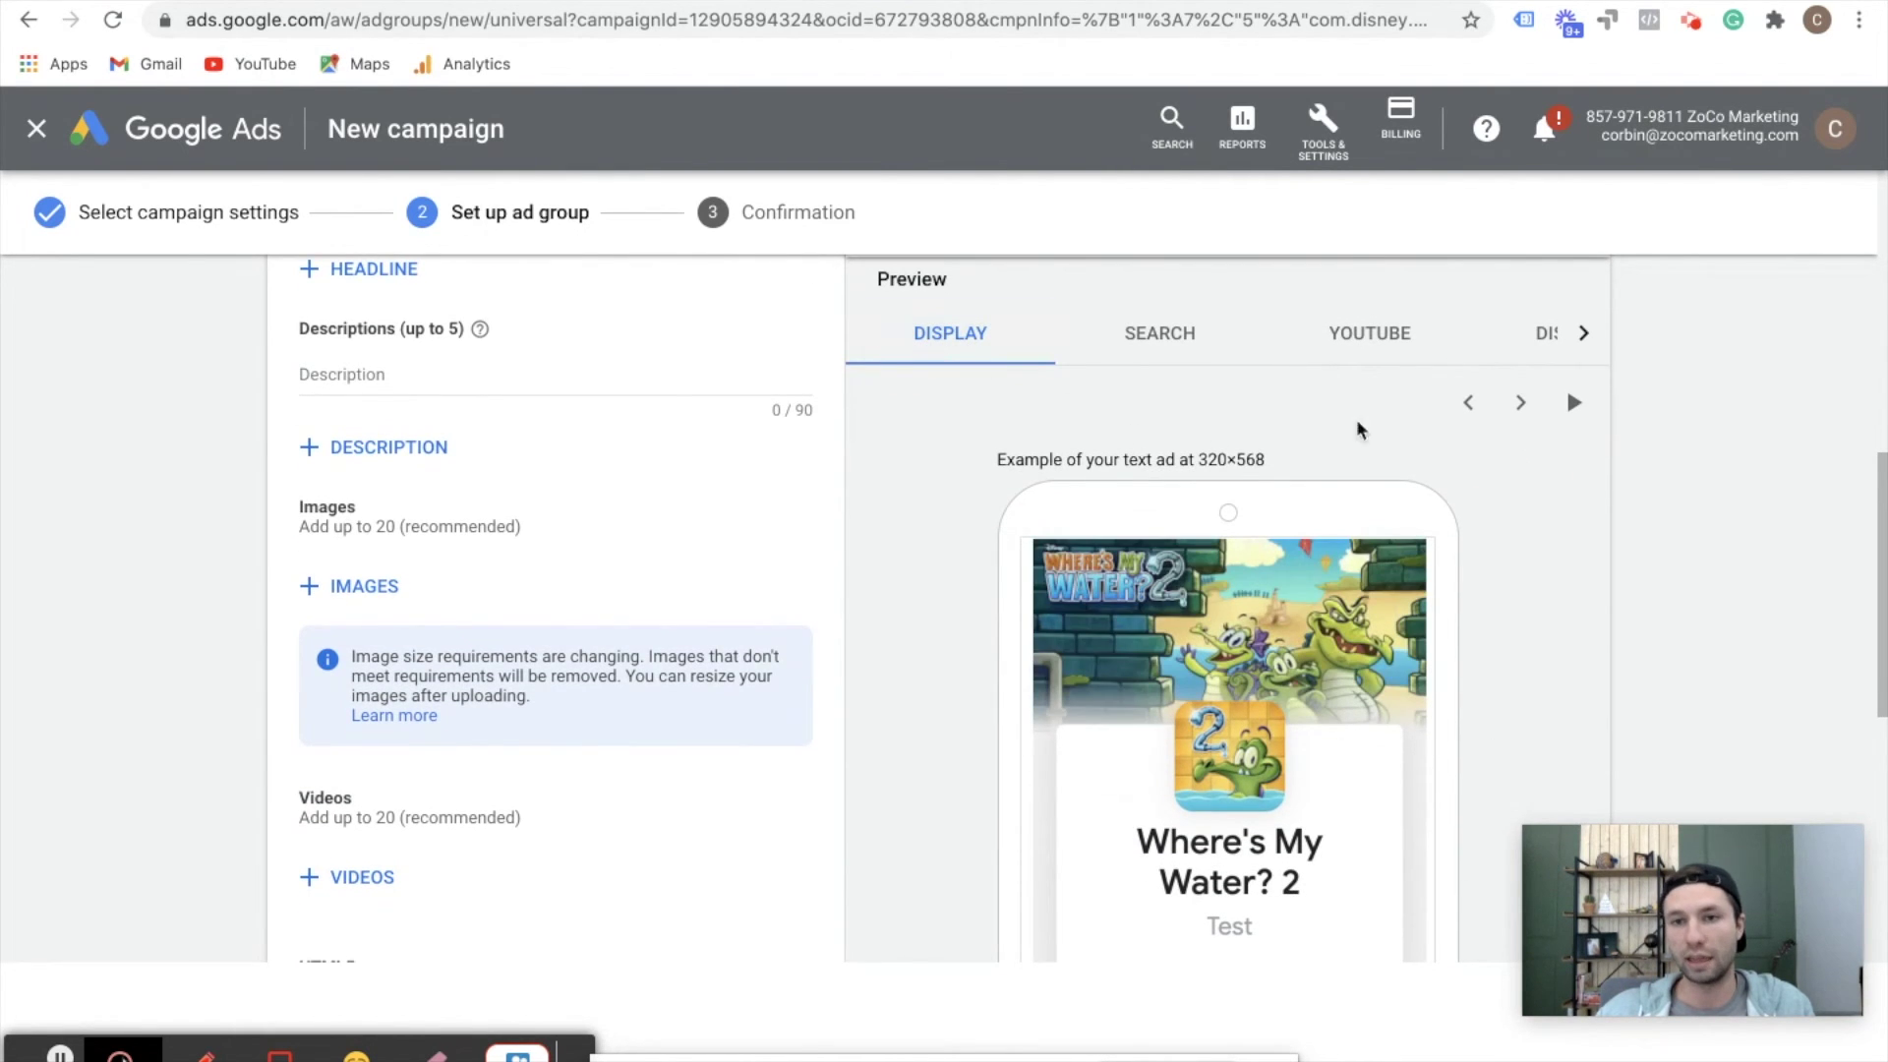
click(1521, 403)
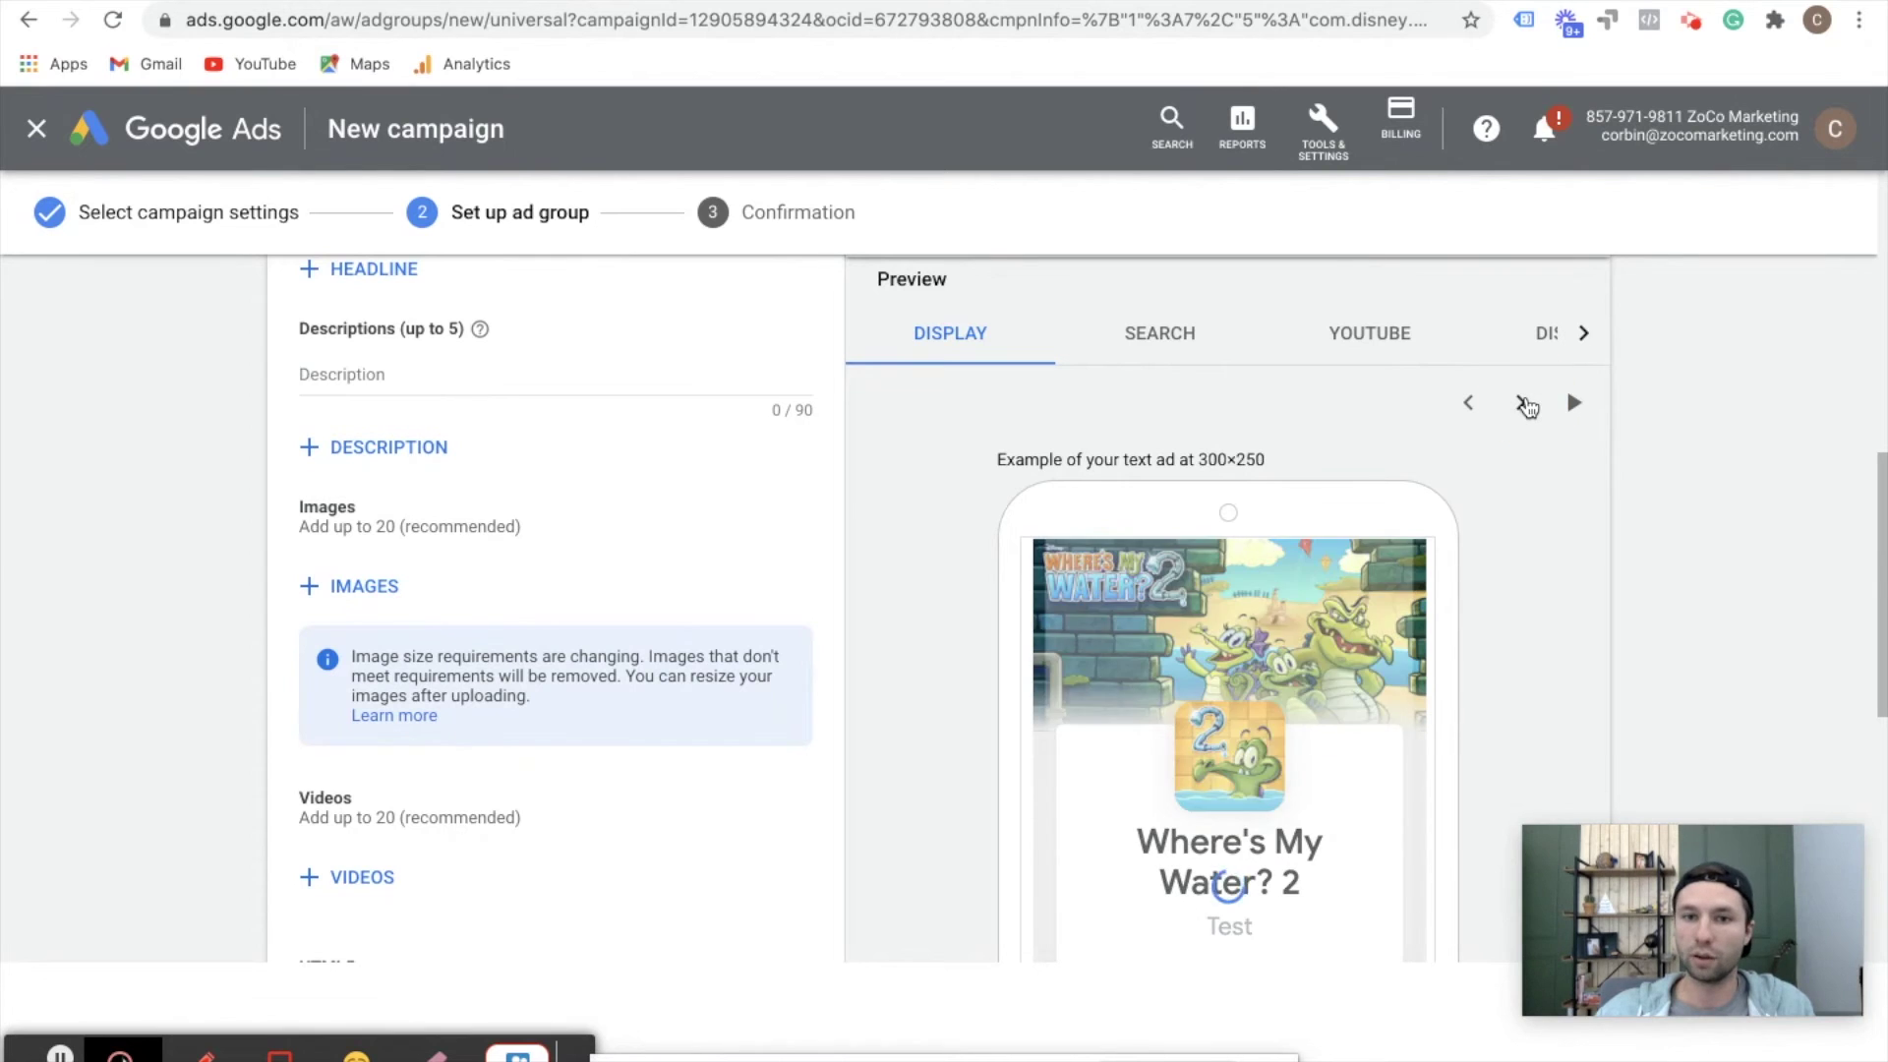
scroll(1487, 523, down, 1)
click(1524, 308)
click(1525, 312)
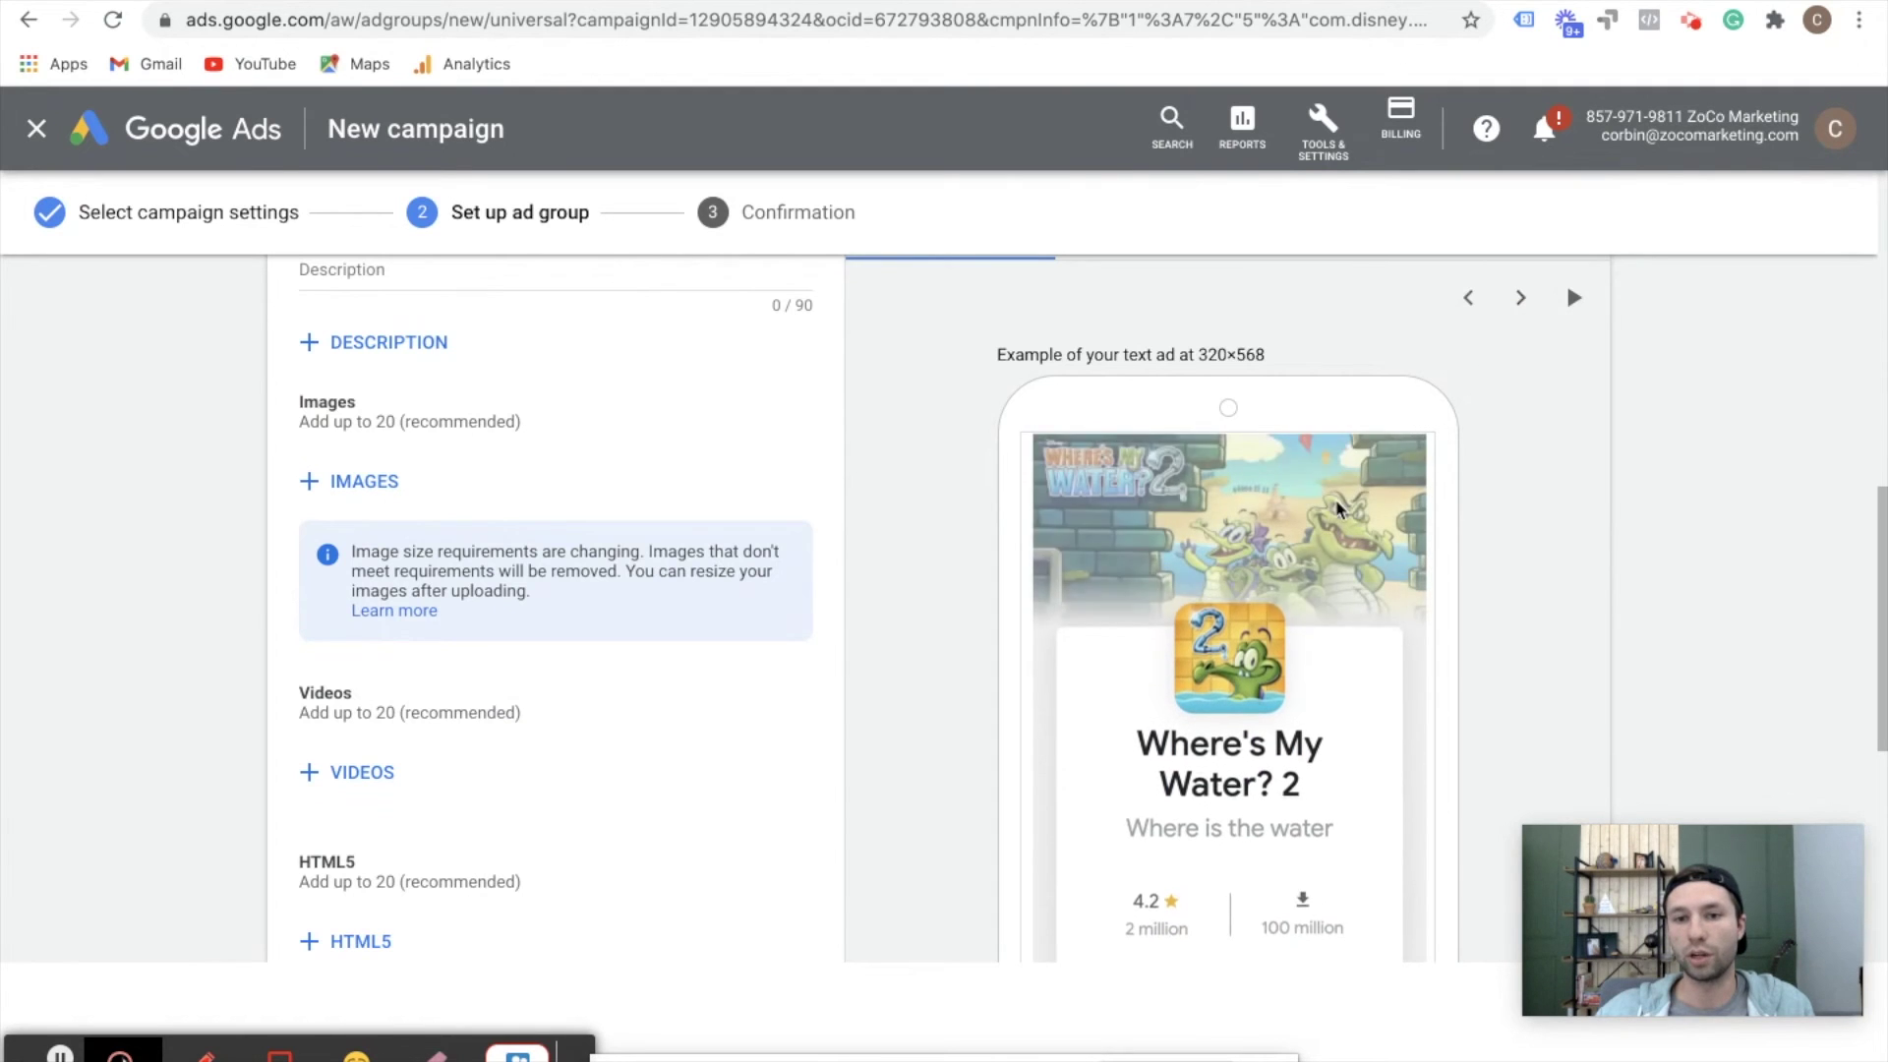
scroll(1336, 506, up, 3)
Preview the ad in Google search results and cycle through two more examples.
click(1153, 536)
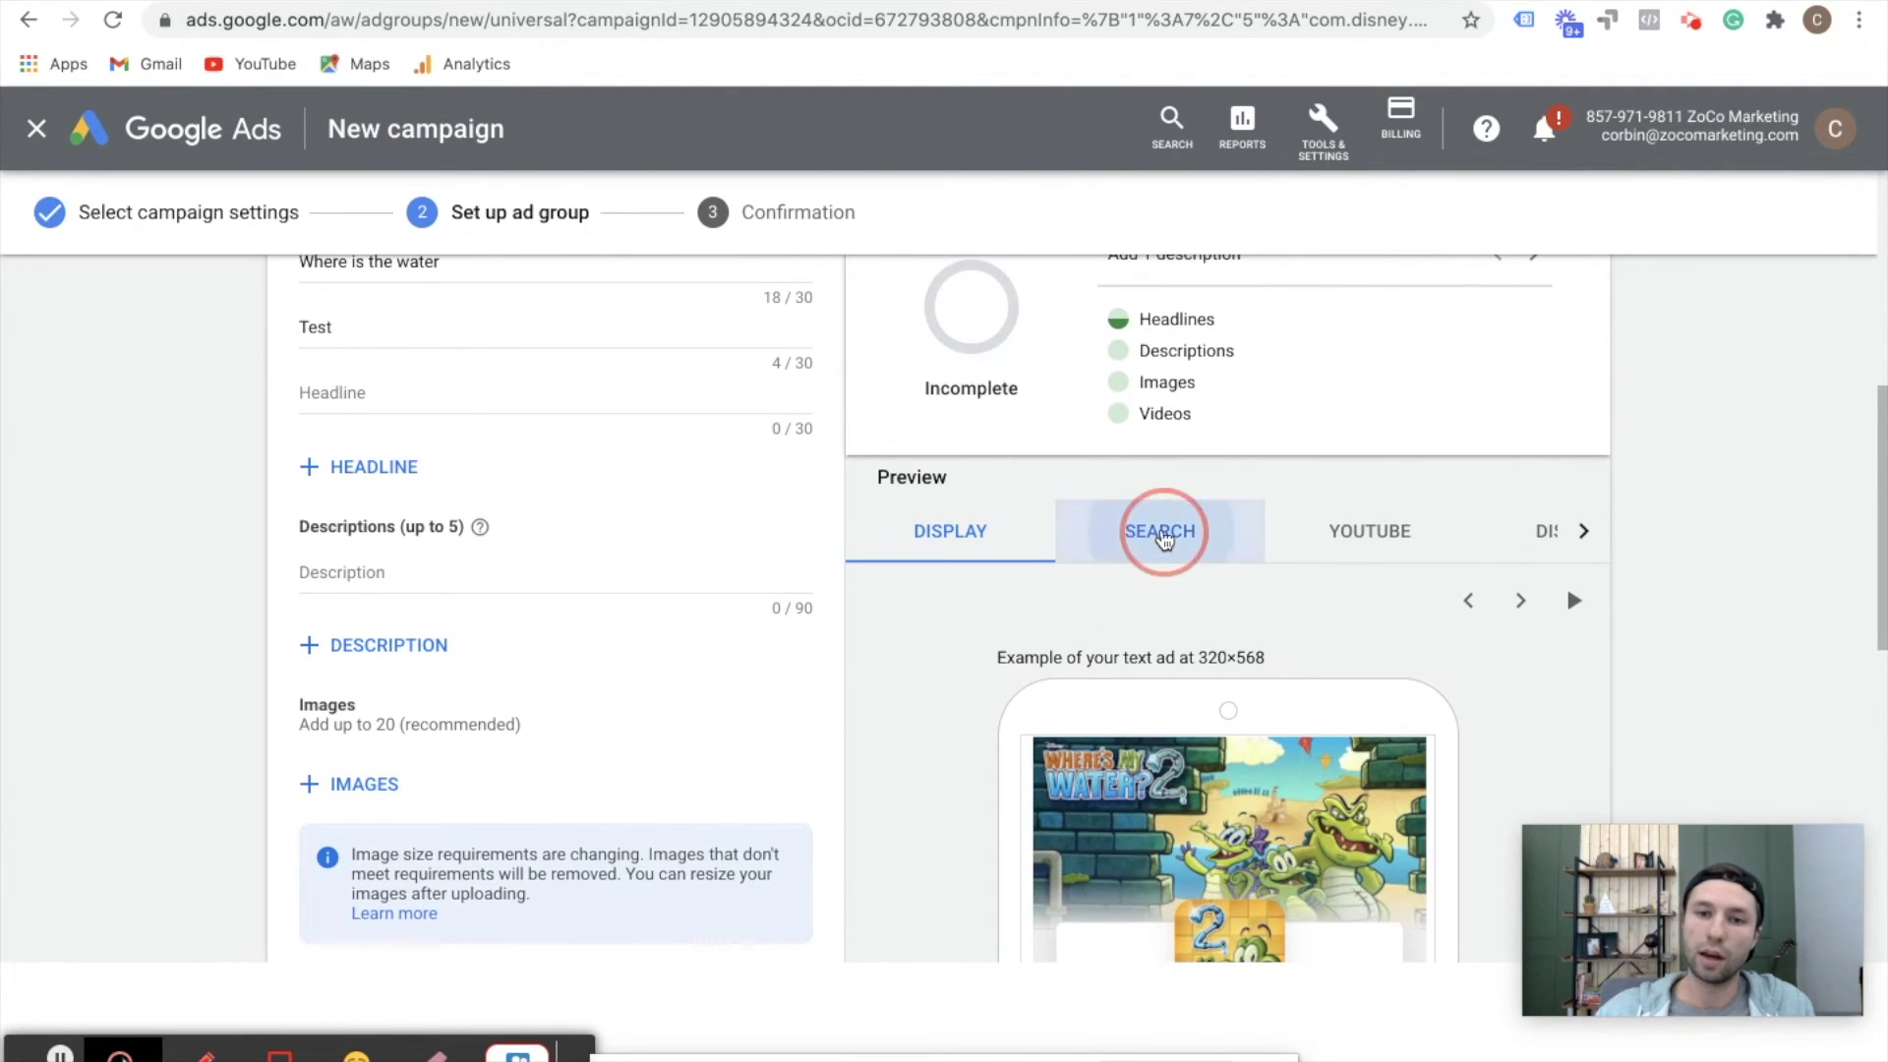
scroll(1276, 679, down, 1)
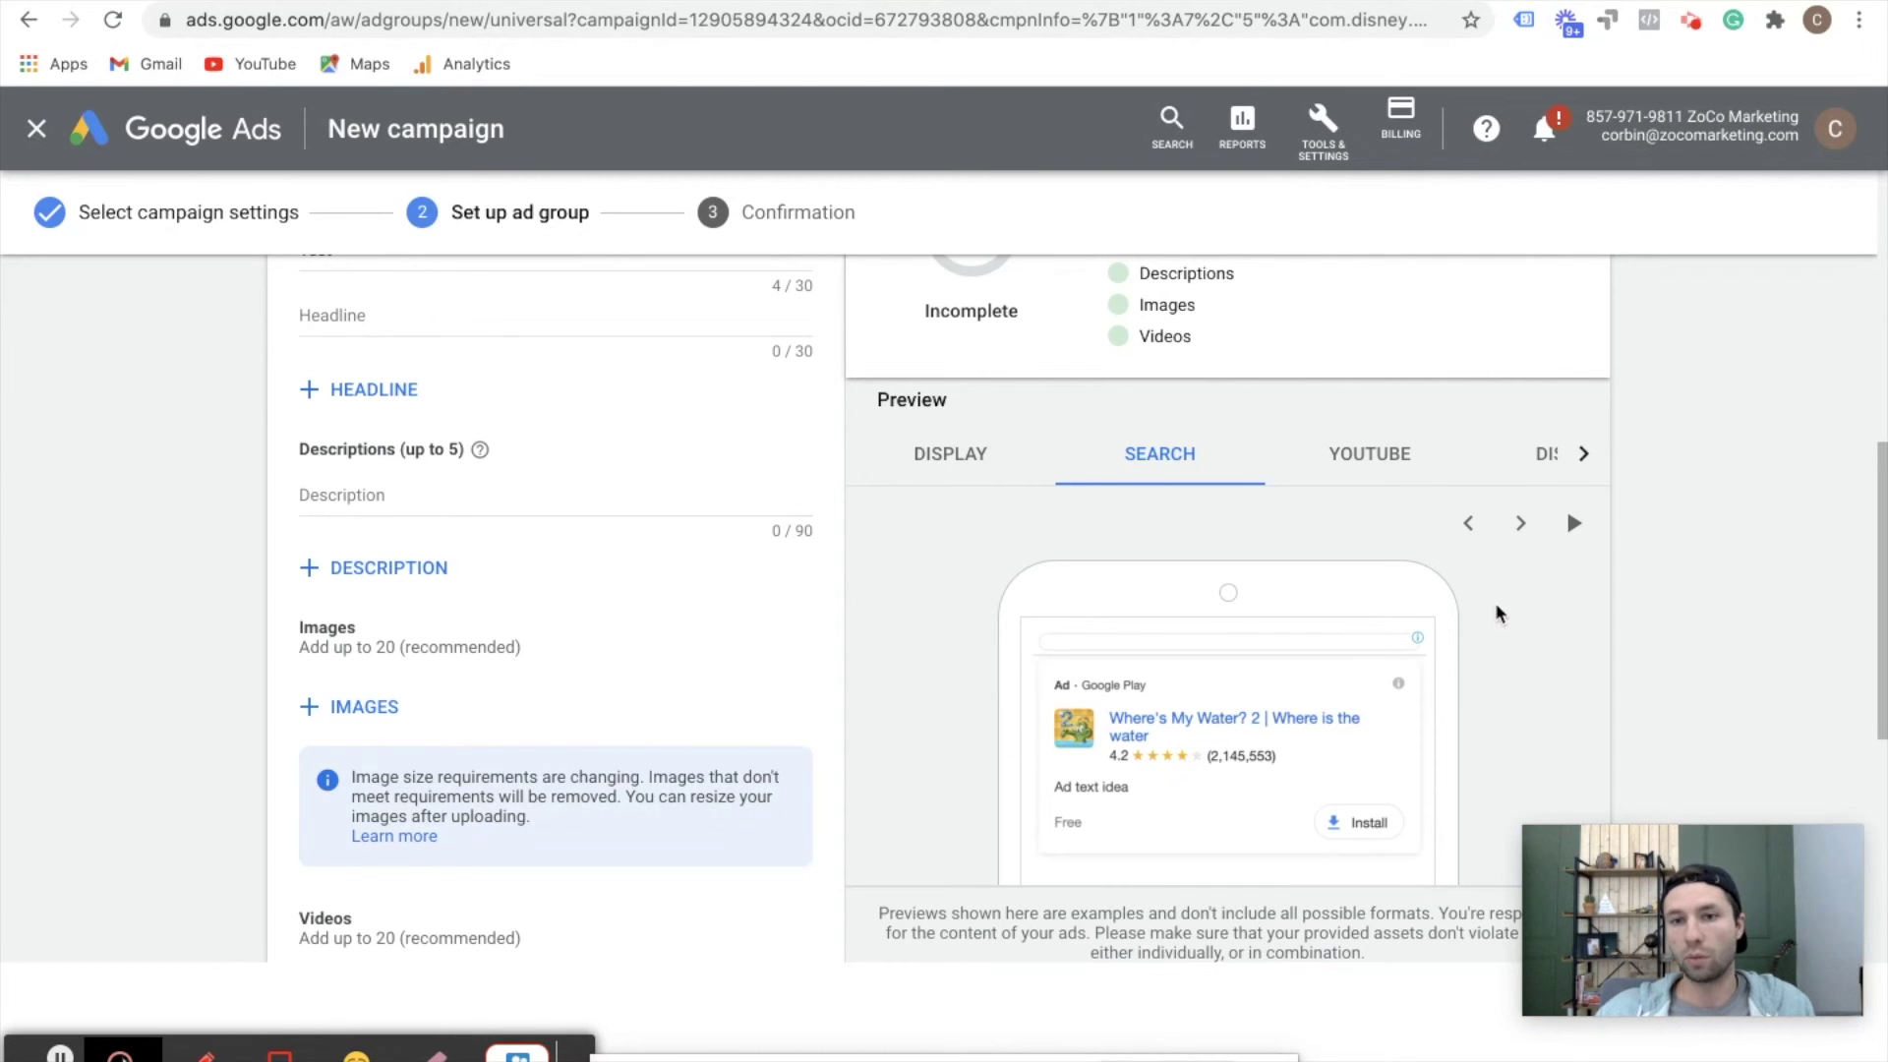
click(1520, 525)
click(1520, 525)
Preview the ad on YouTube and cycle through two other layouts.
click(1369, 450)
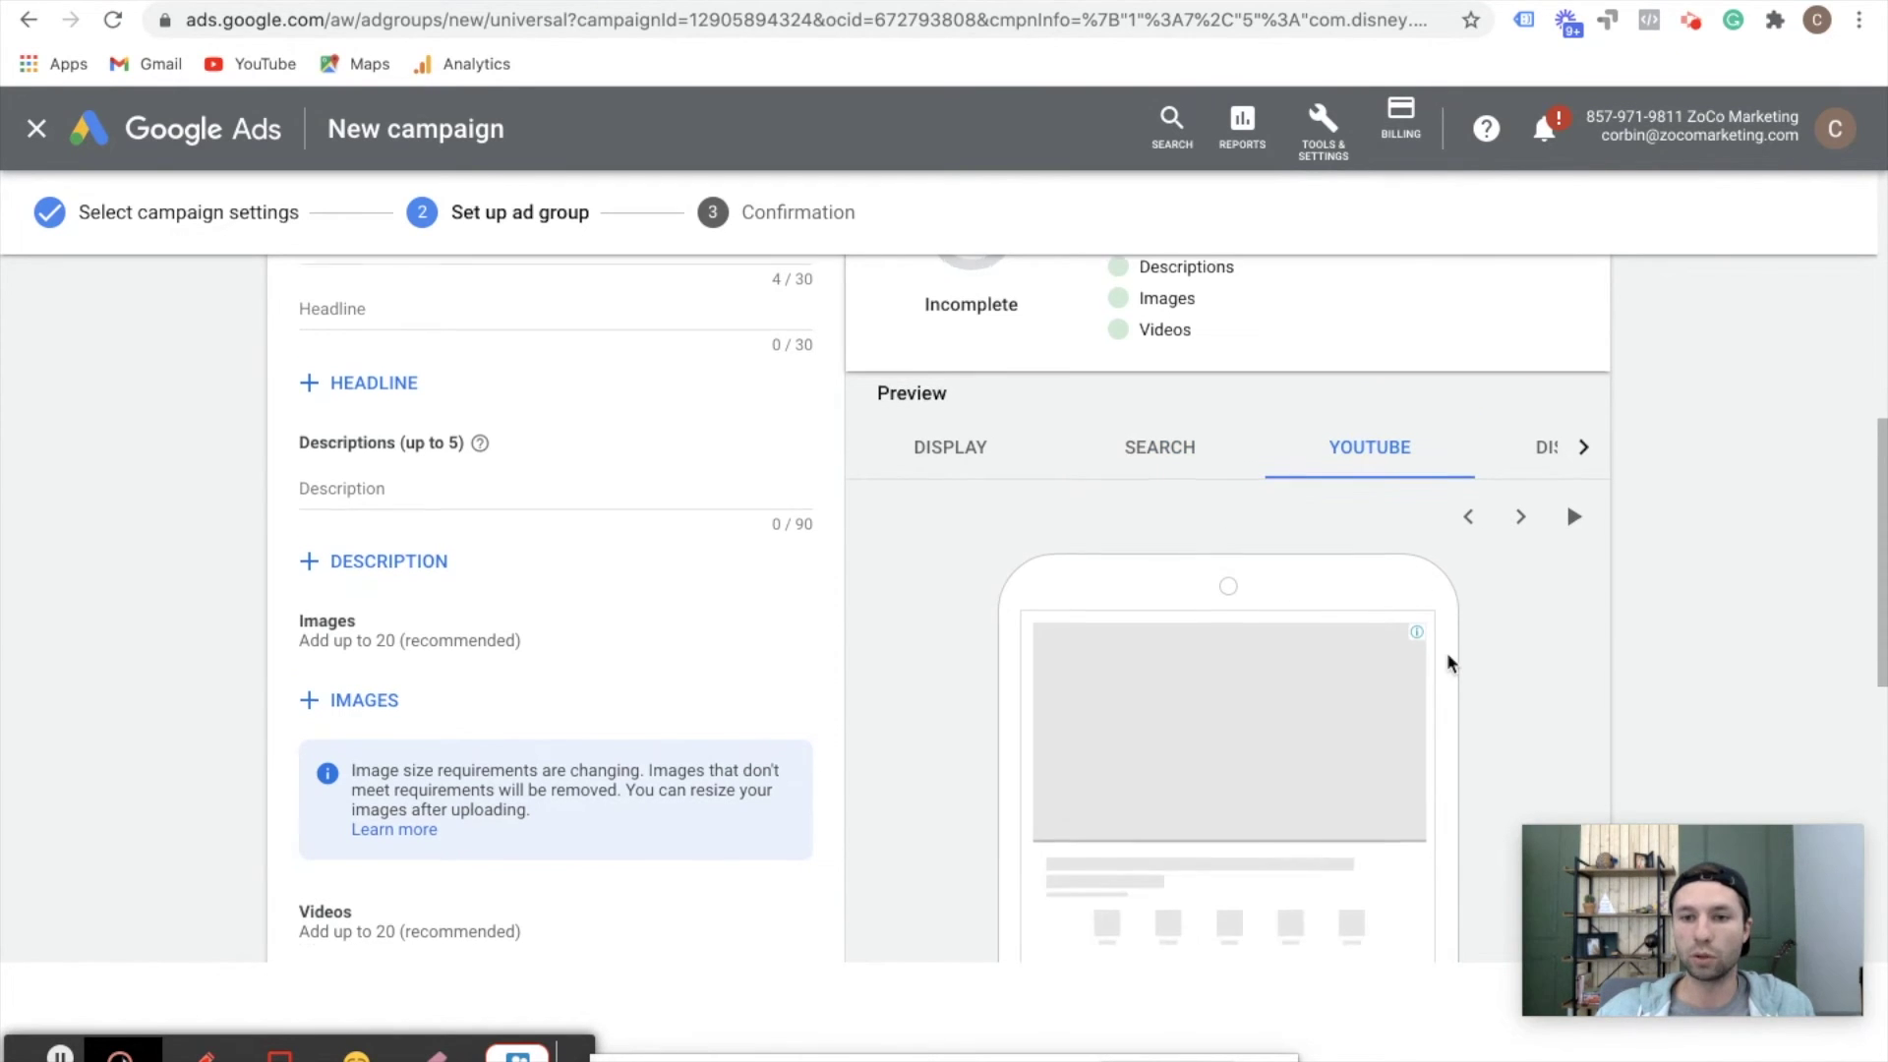
scroll(1445, 662, down, 2)
scroll(1108, 790, down, 2)
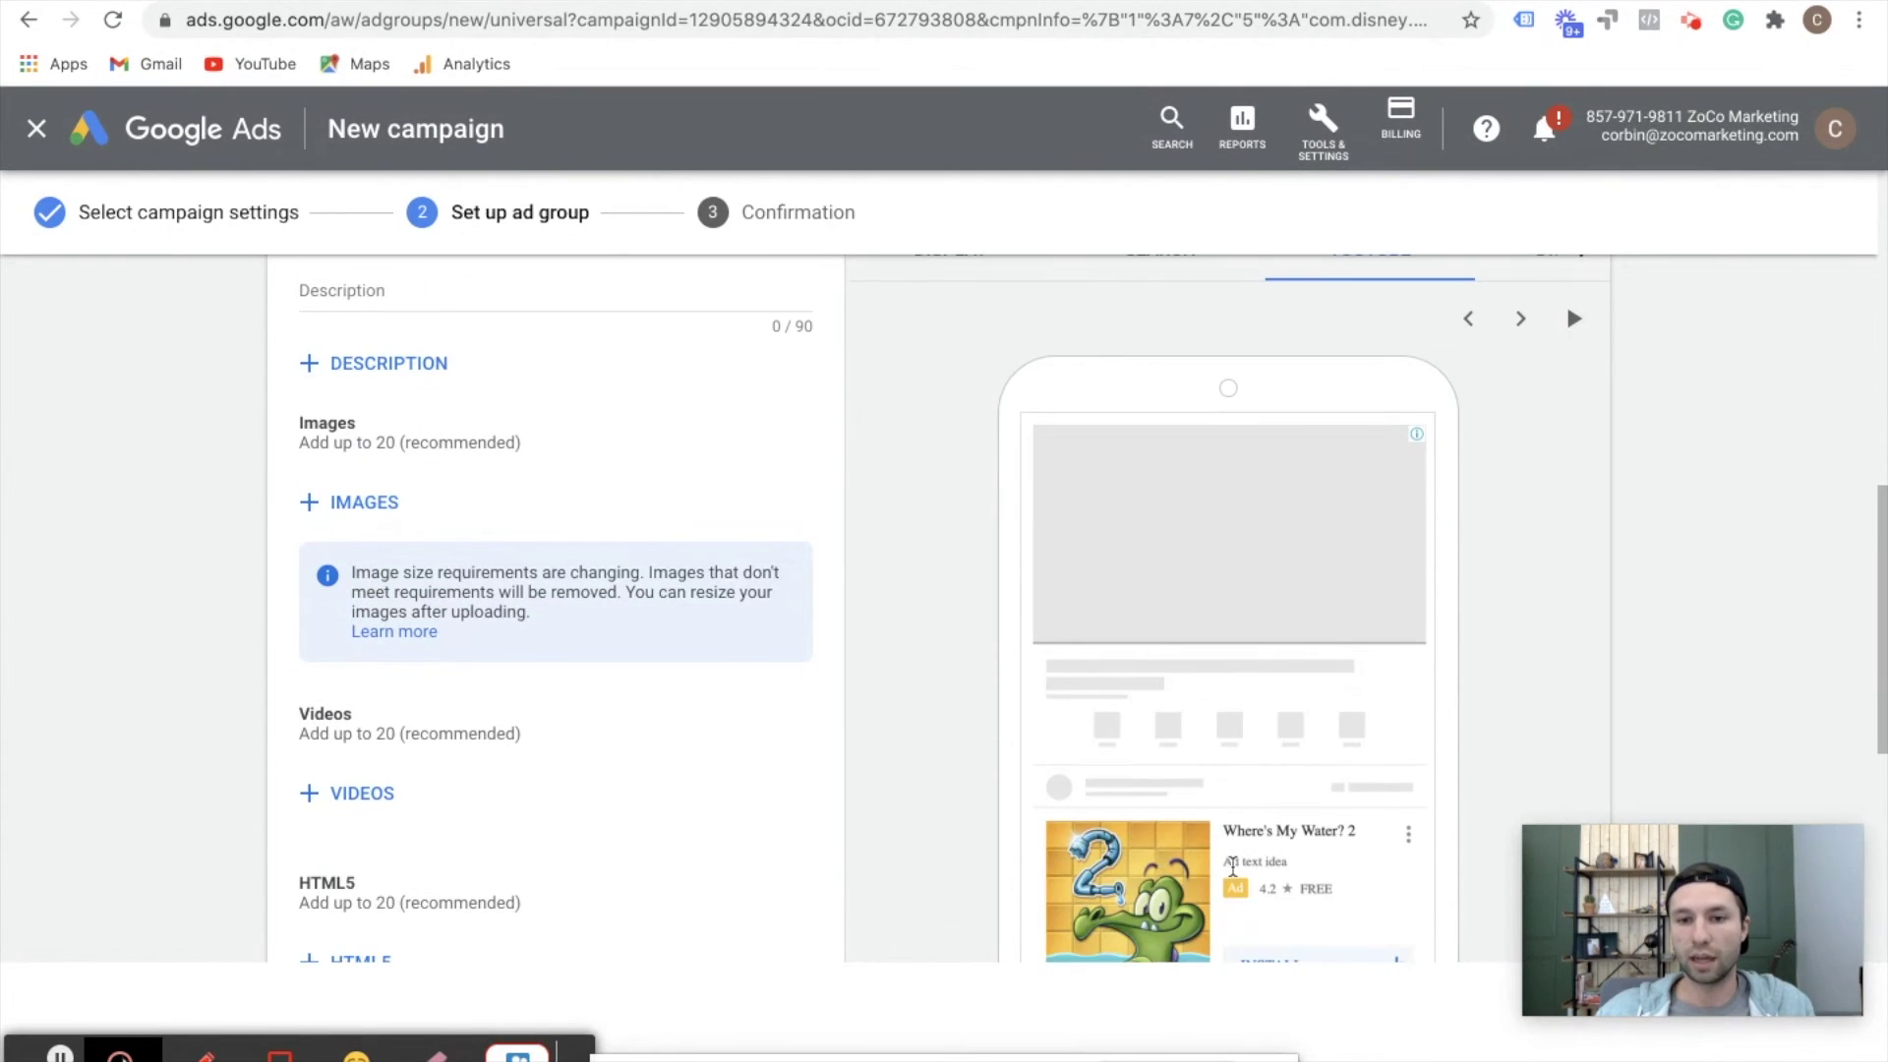
scroll(1306, 780, down, 2)
scroll(1483, 542, up, 2)
click(1521, 318)
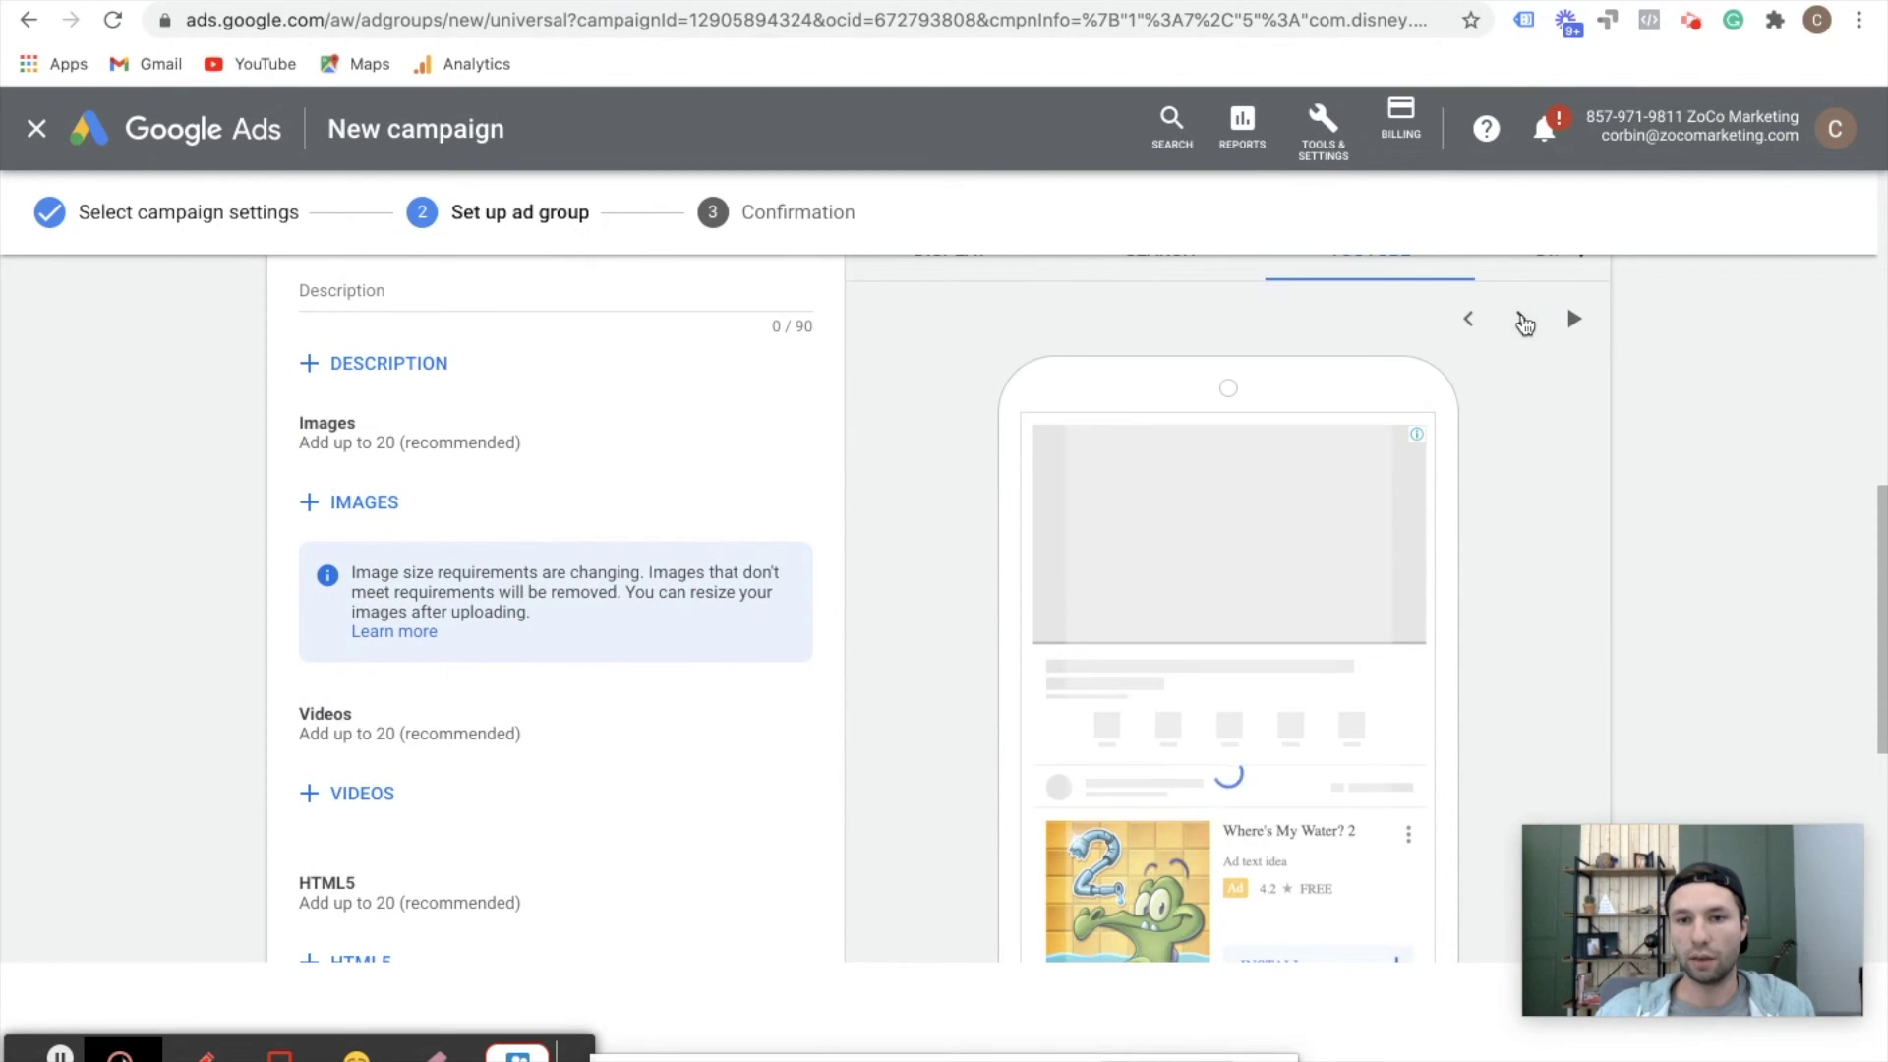
click(1521, 320)
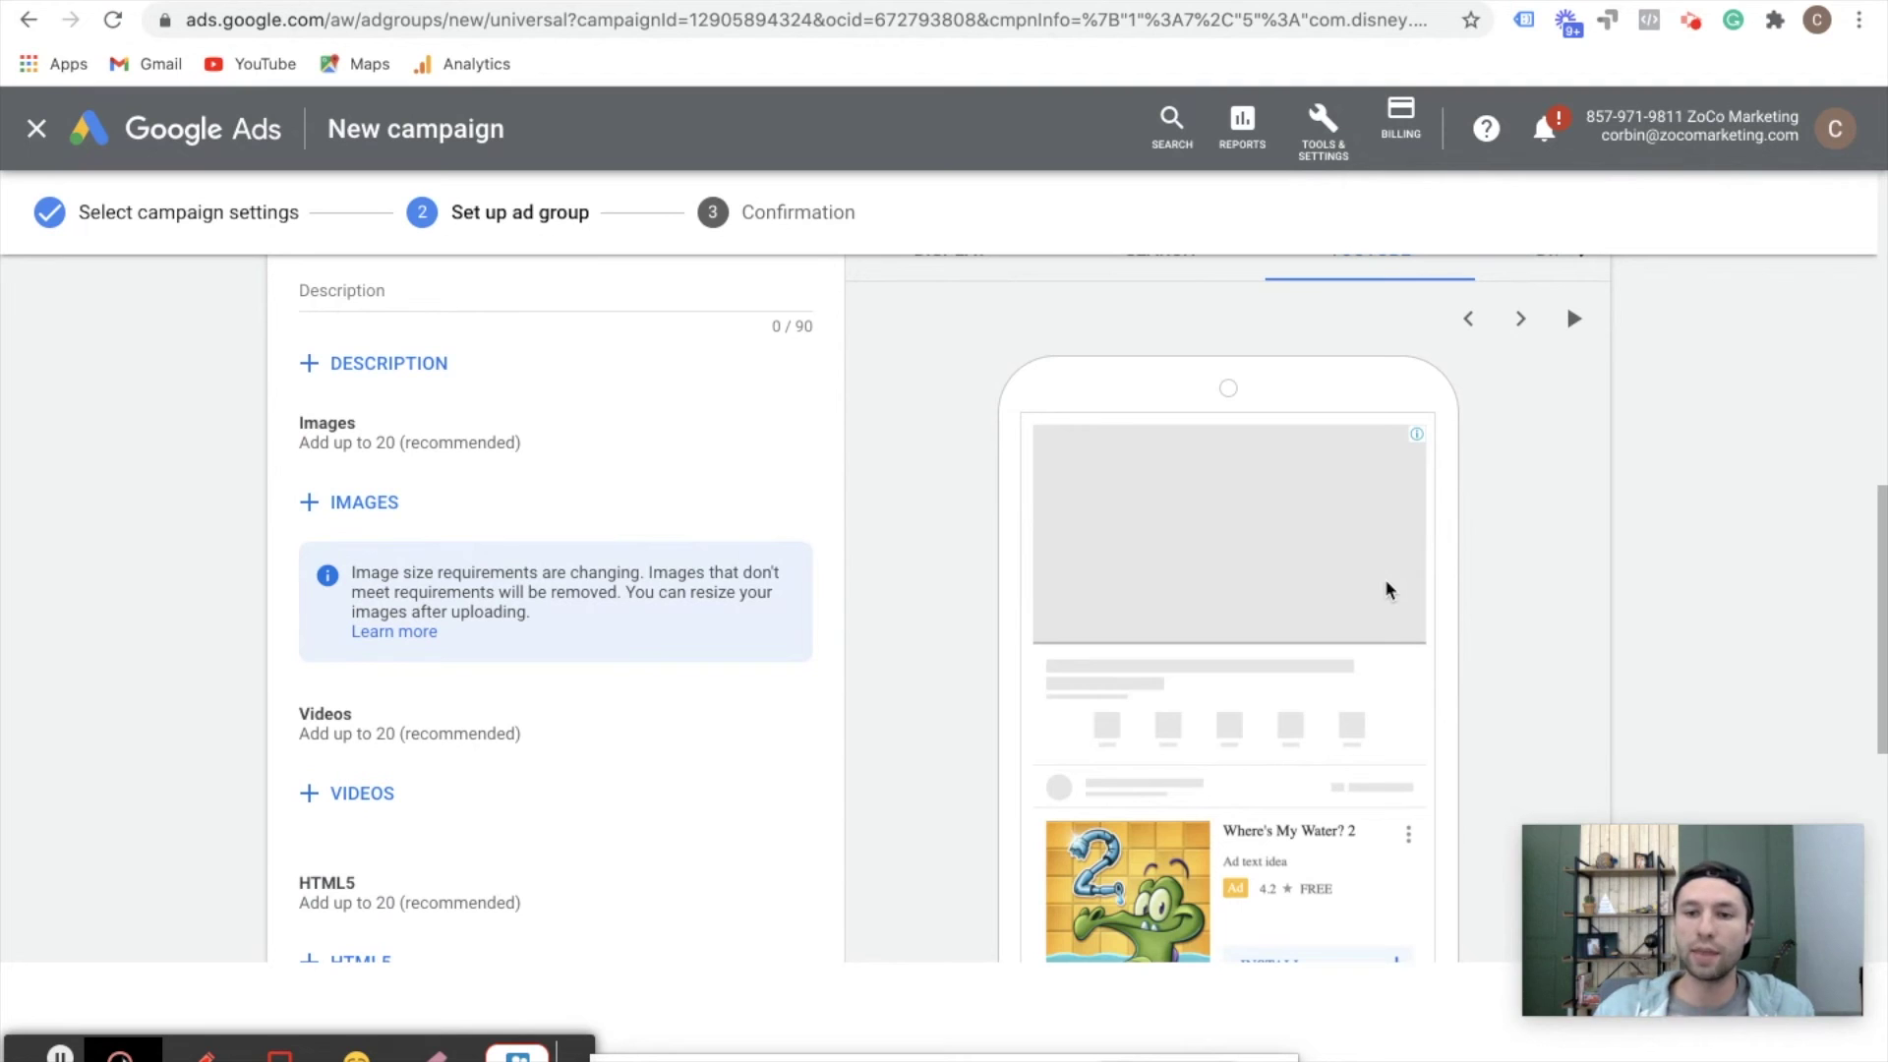
Preview the ad's Discover card with the Where's My Water? 2 artwork and headline.
scroll(1386, 590, up, 5)
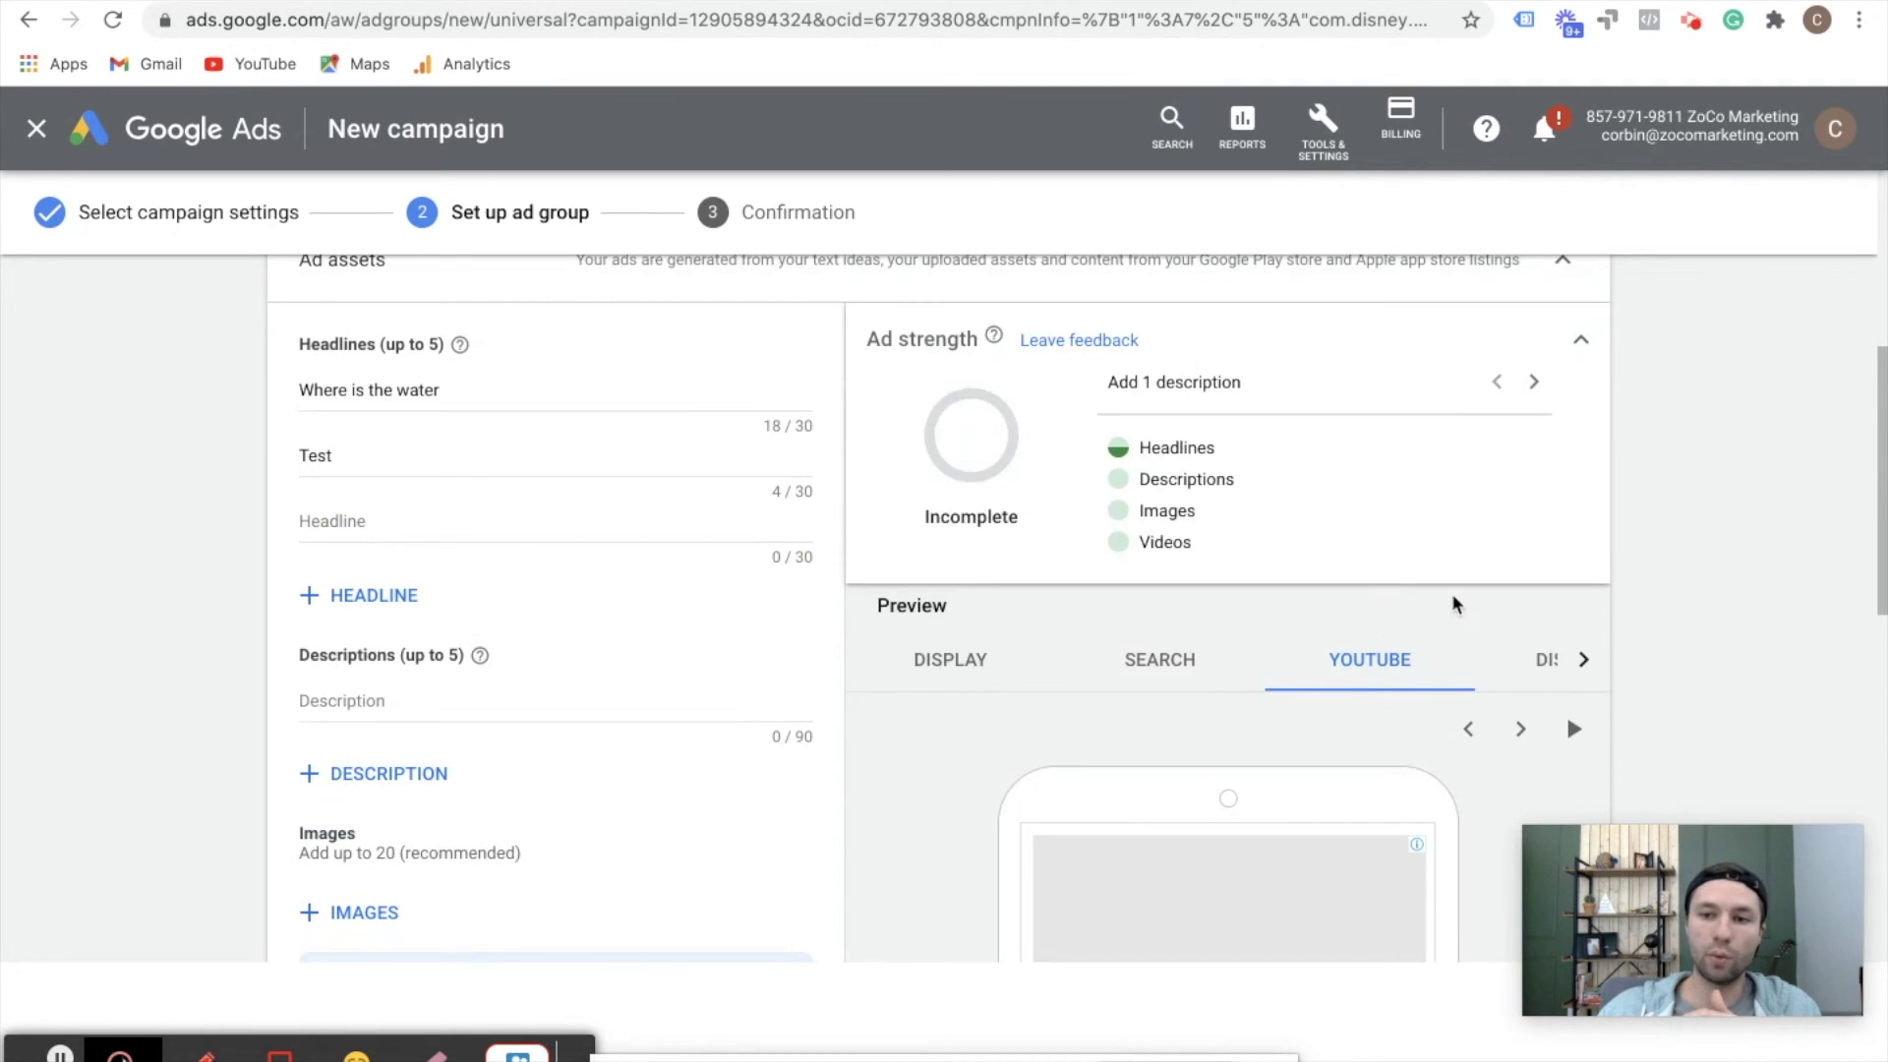
click(1592, 669)
click(1308, 678)
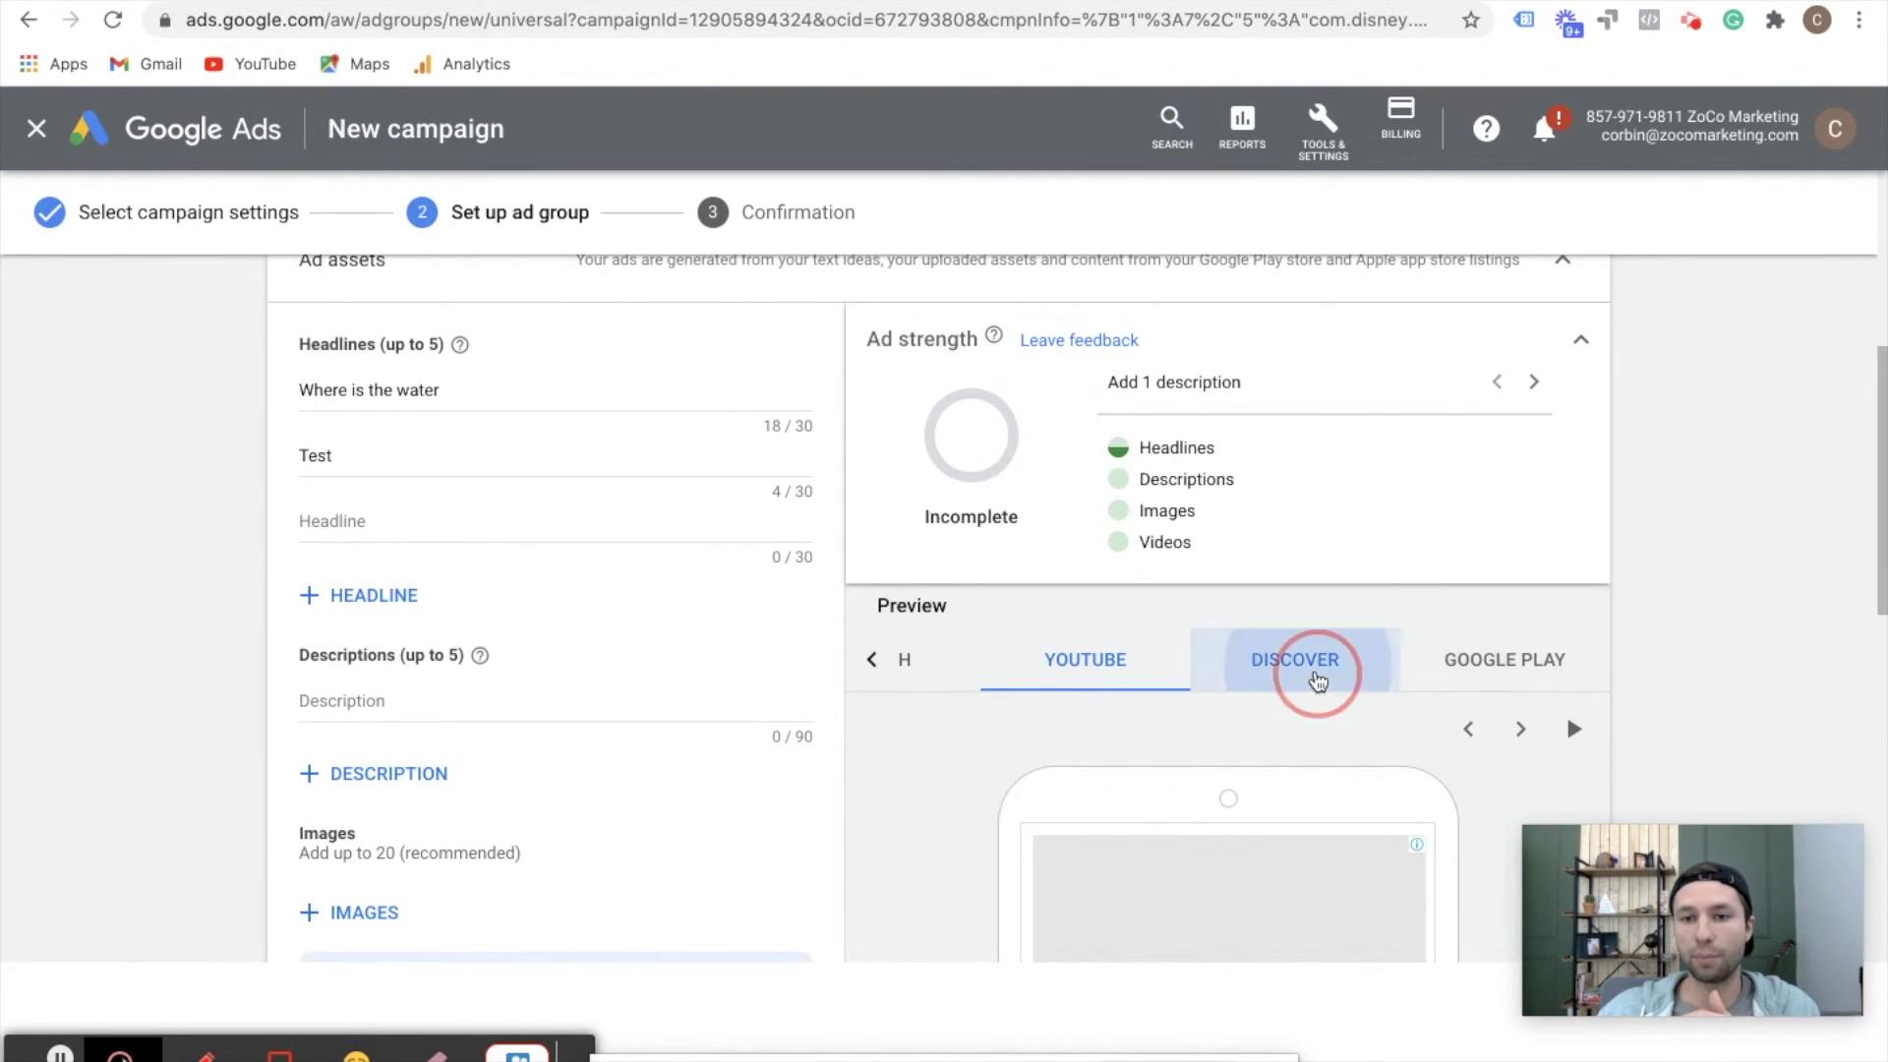
scroll(1209, 703, down, 2)
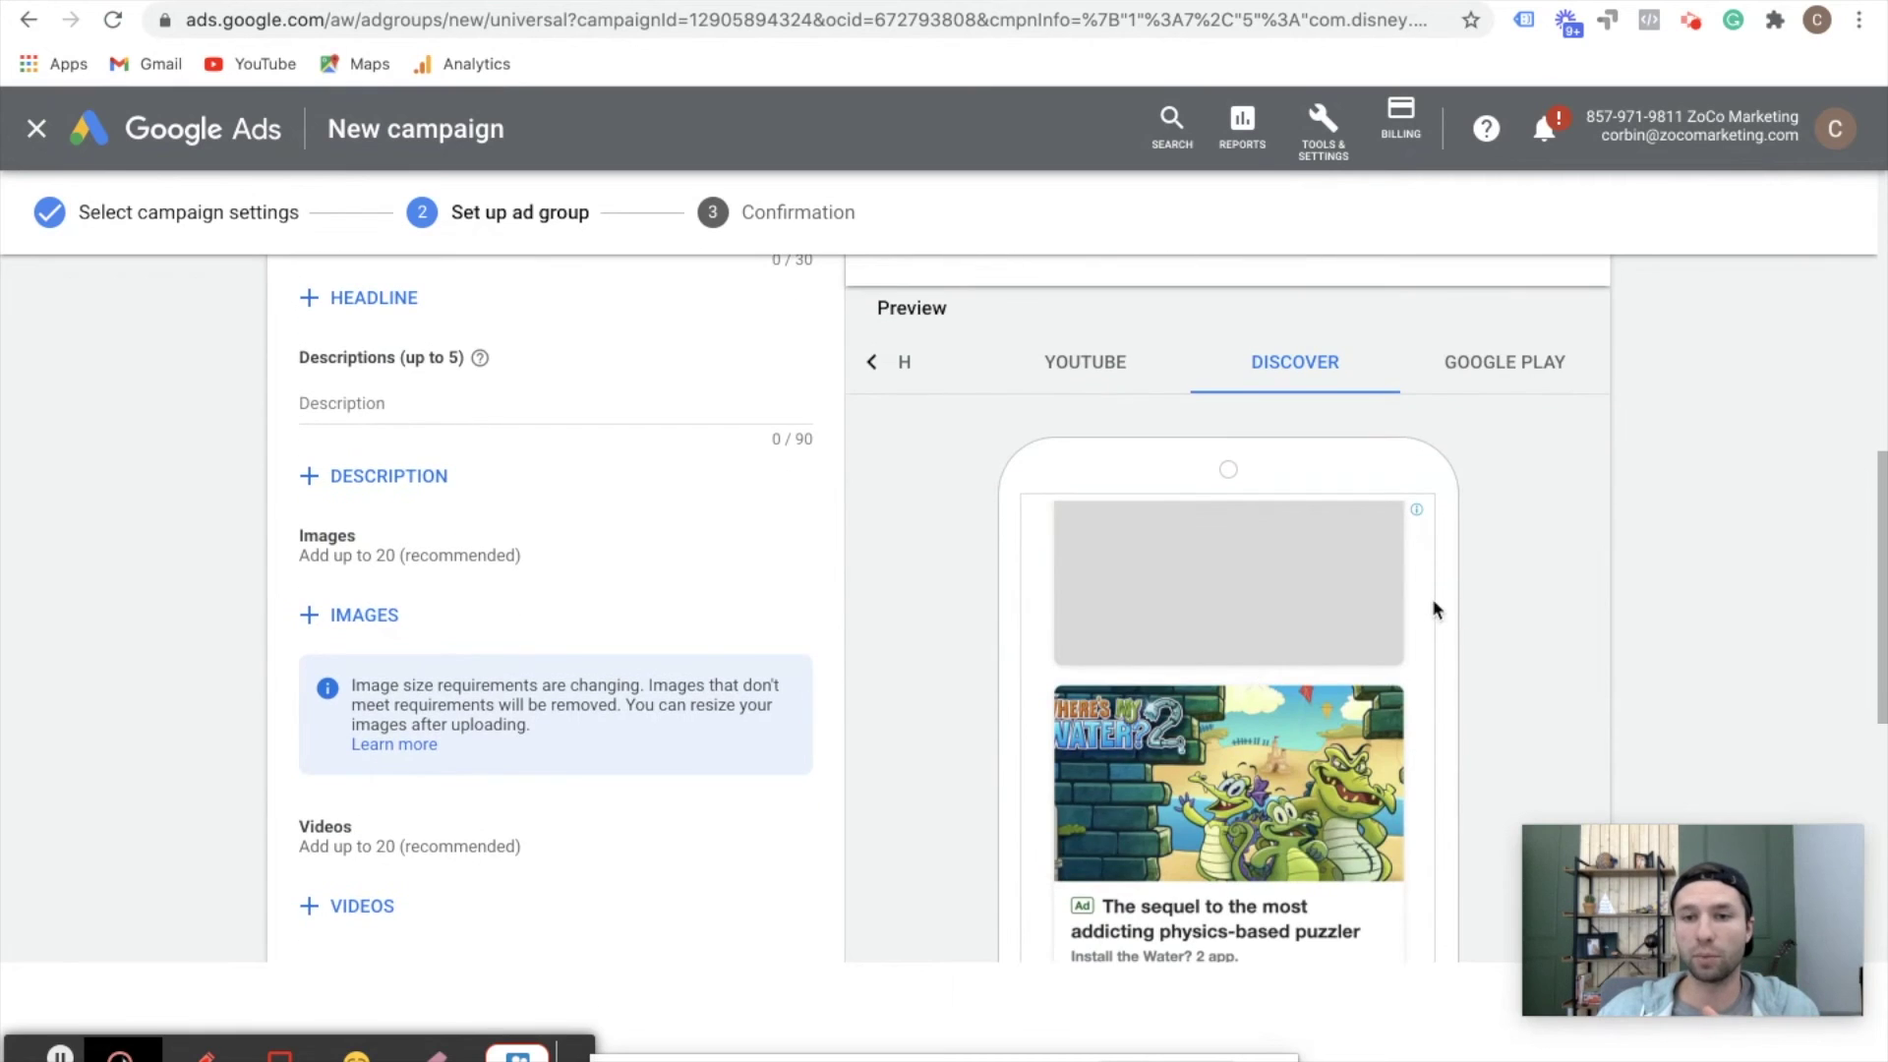
scroll(1212, 621, down, 2)
scroll(1148, 800, down, 2)
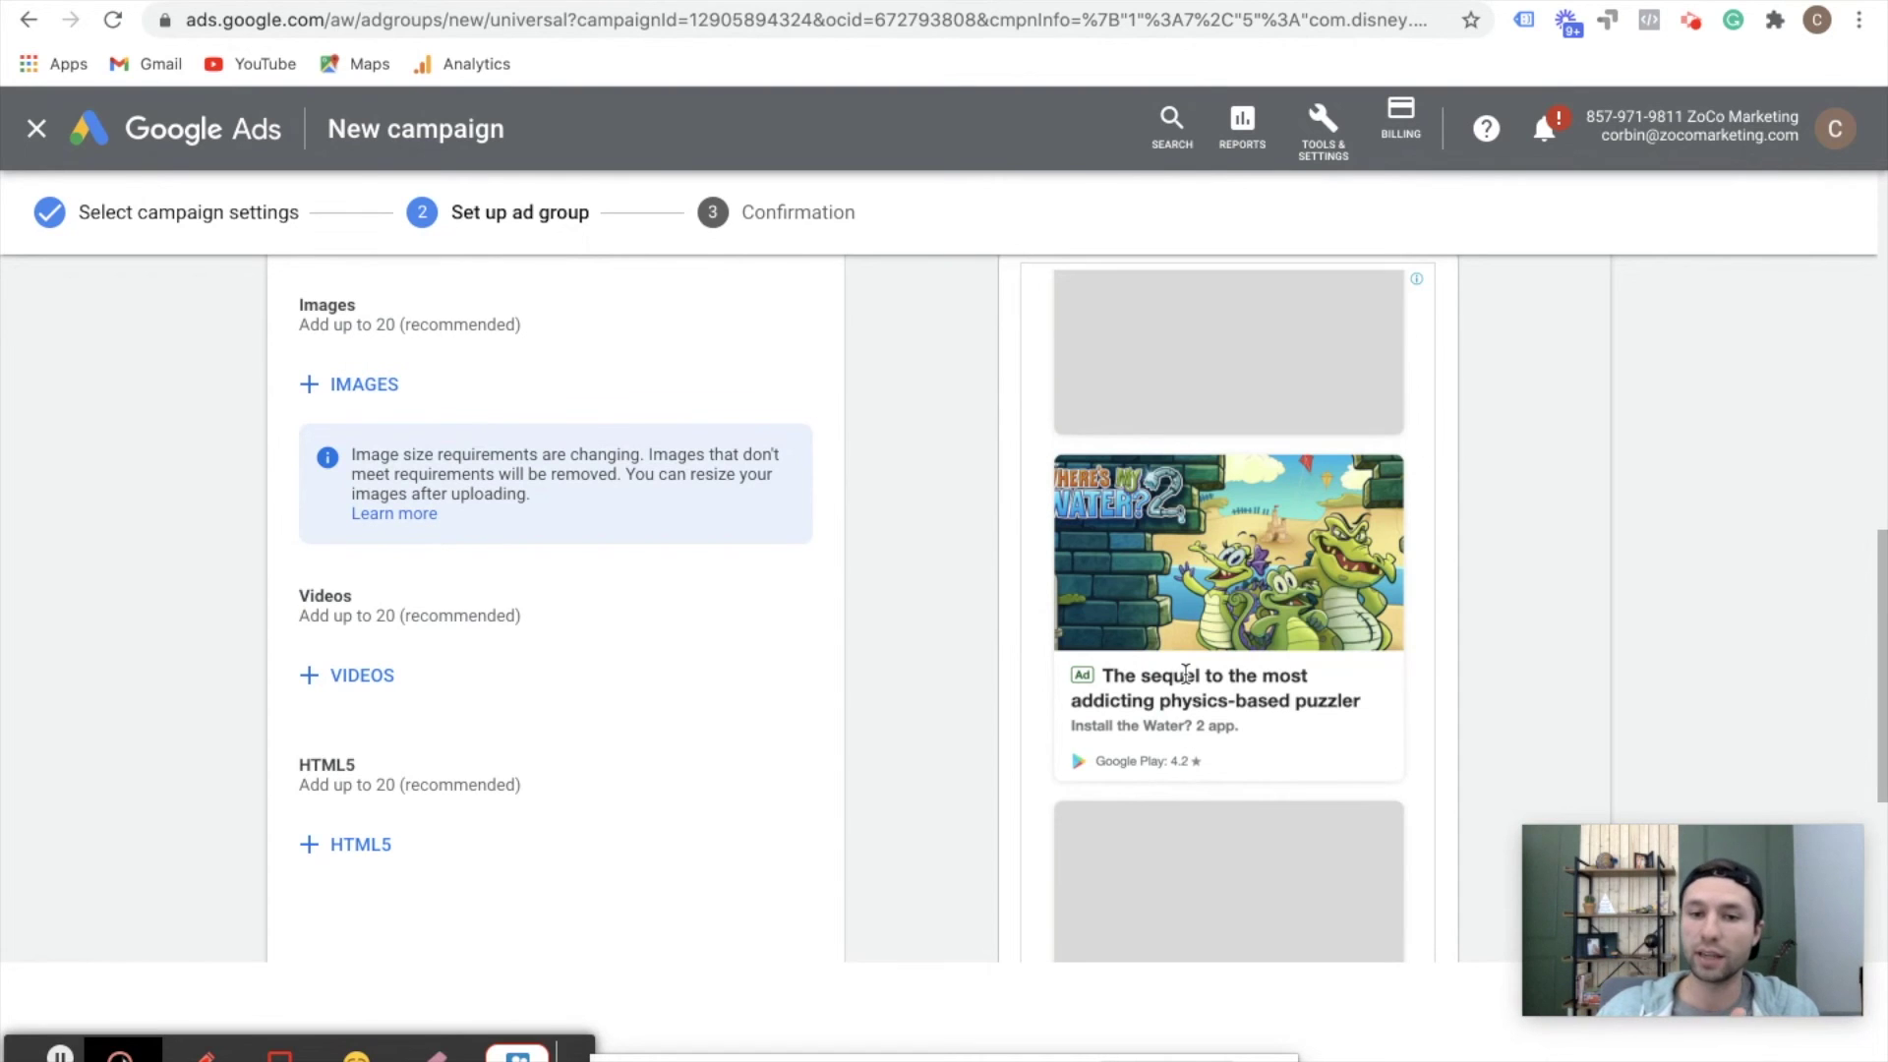
scroll(1211, 637, up, 1)
scroll(1211, 637, up, 3)
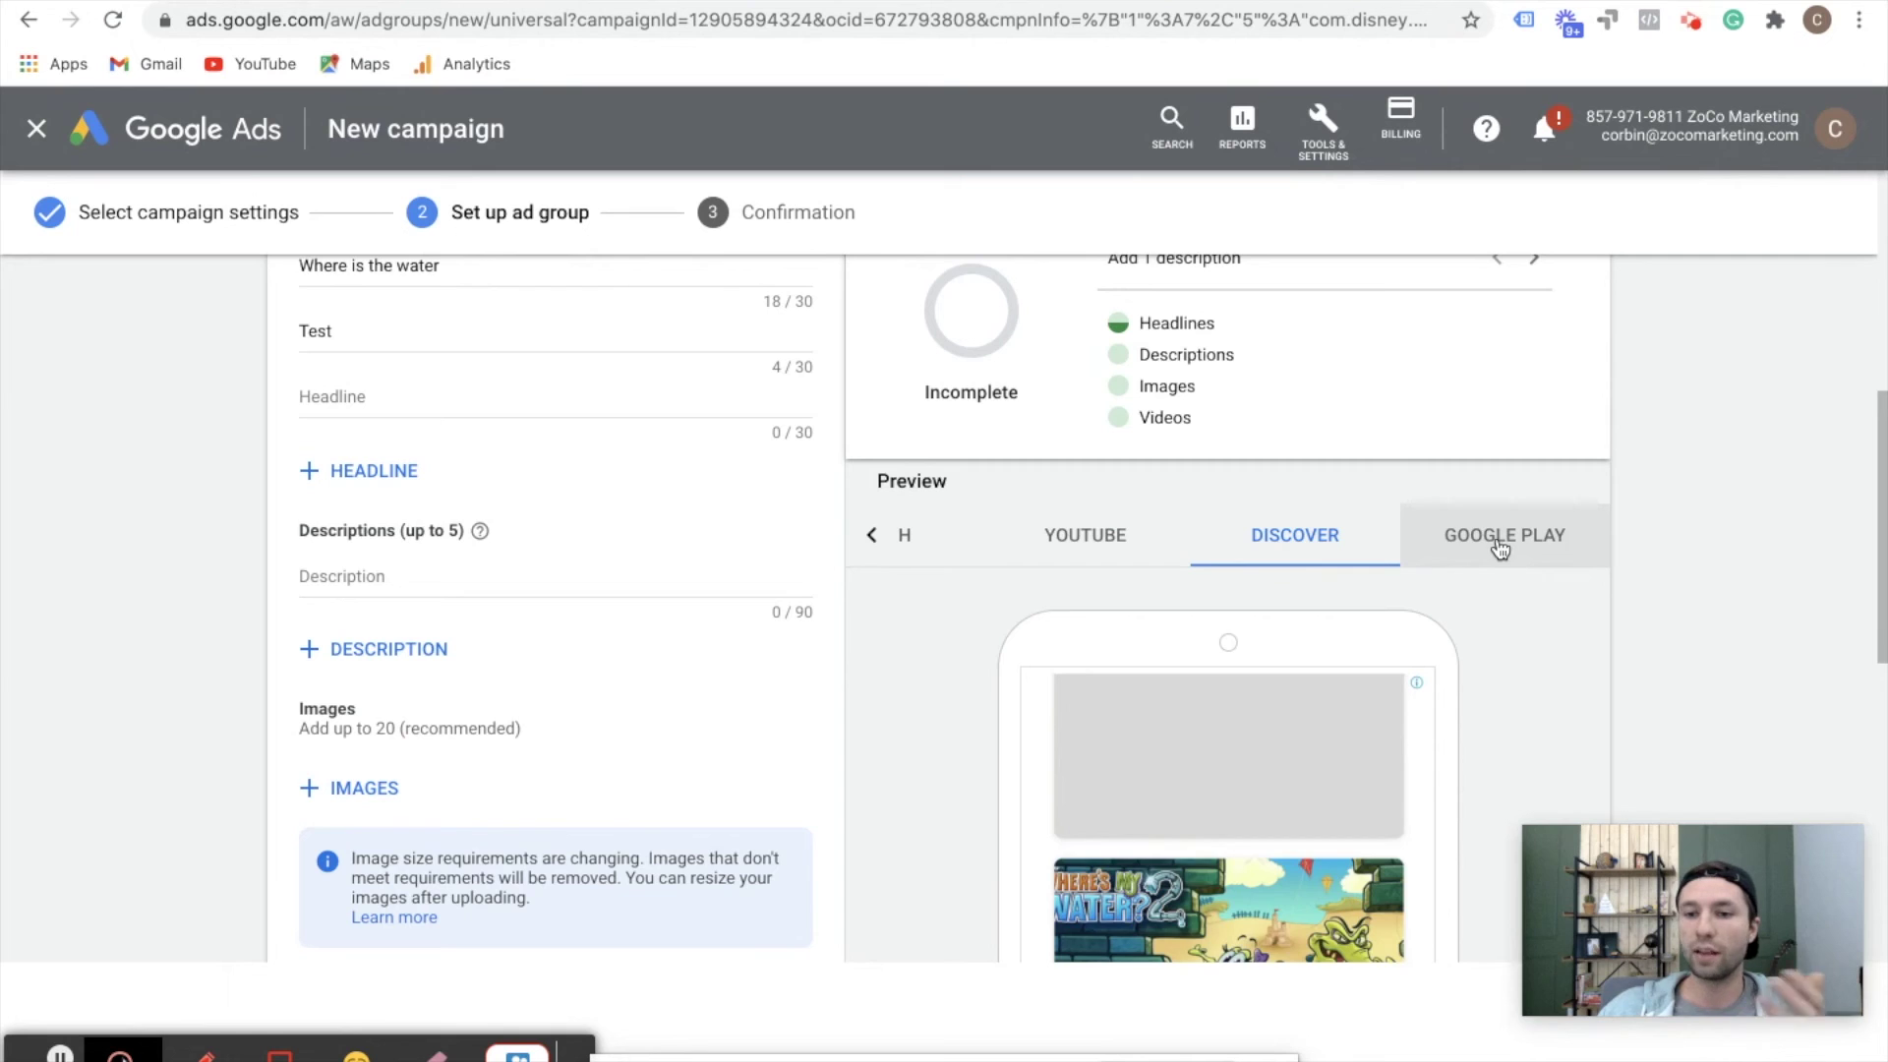
Preview the ad on Google Play and cycle through its formats, including New and Updated Apps.
click(1495, 548)
scroll(1196, 690, down, 1)
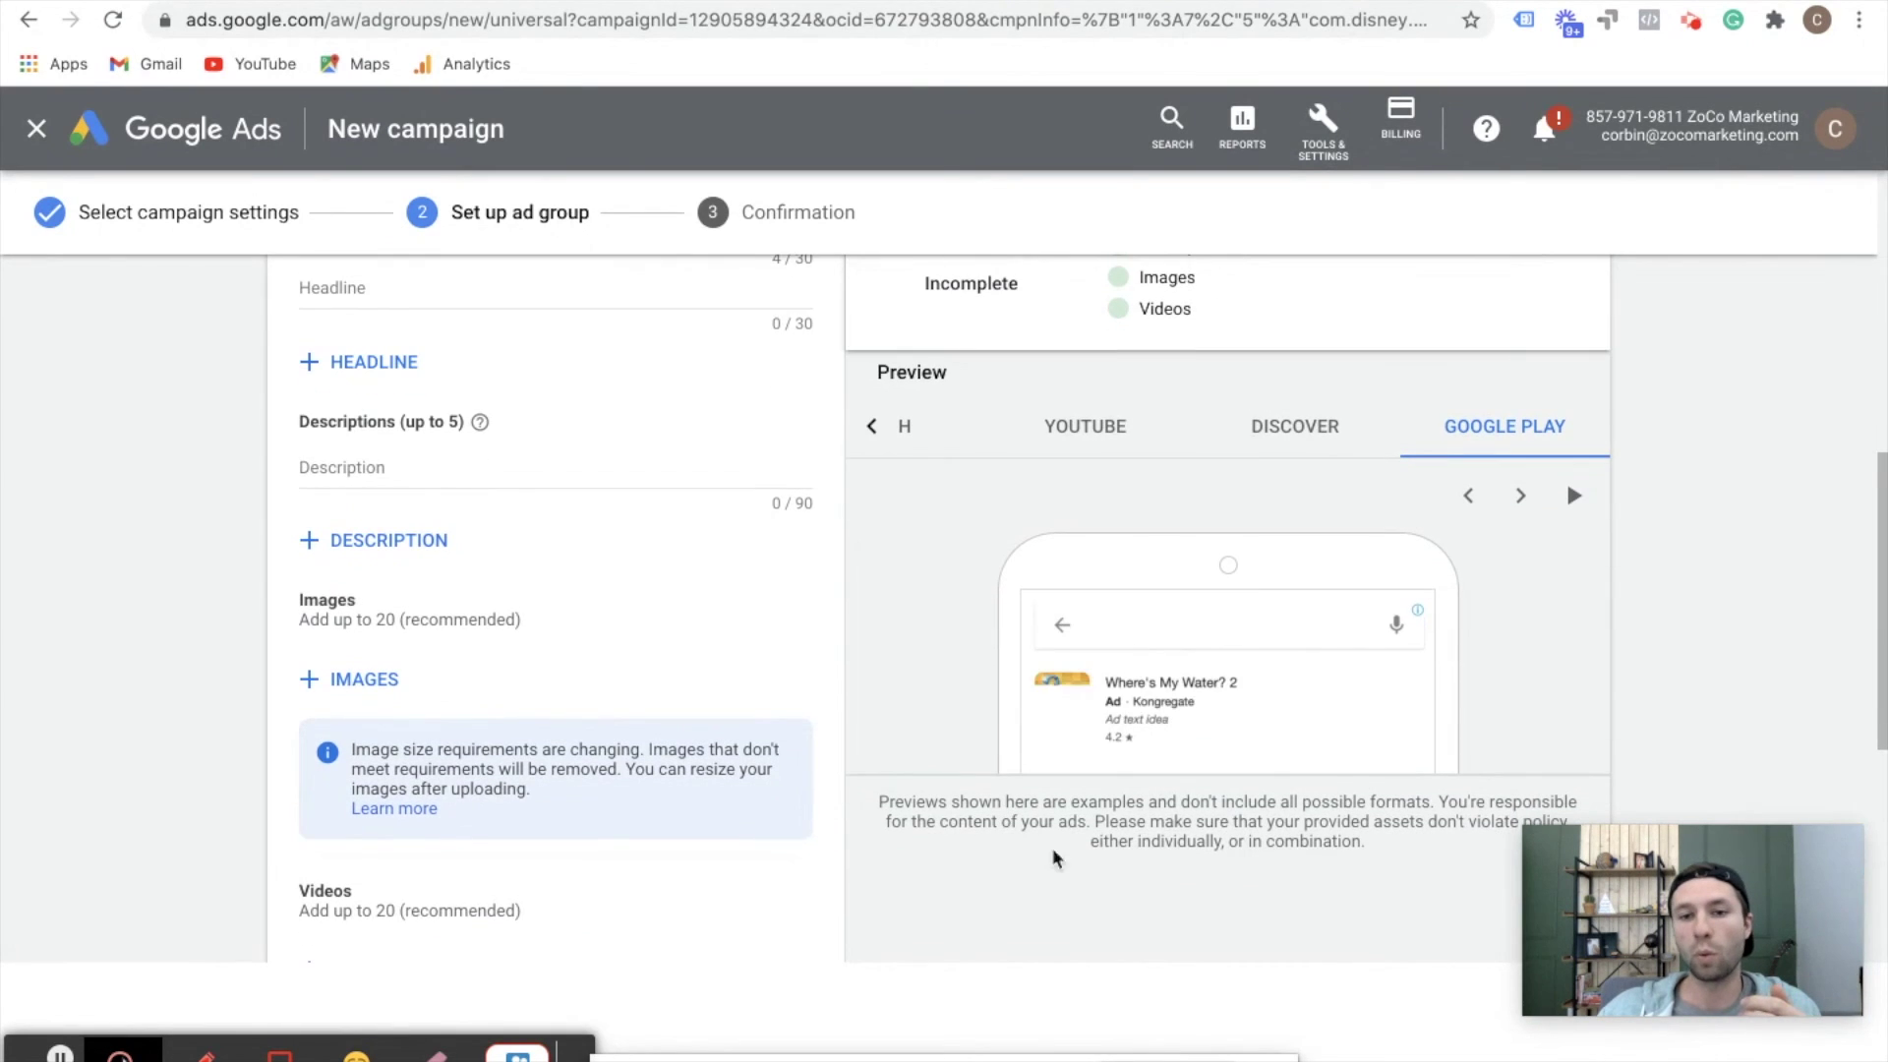
click(1522, 501)
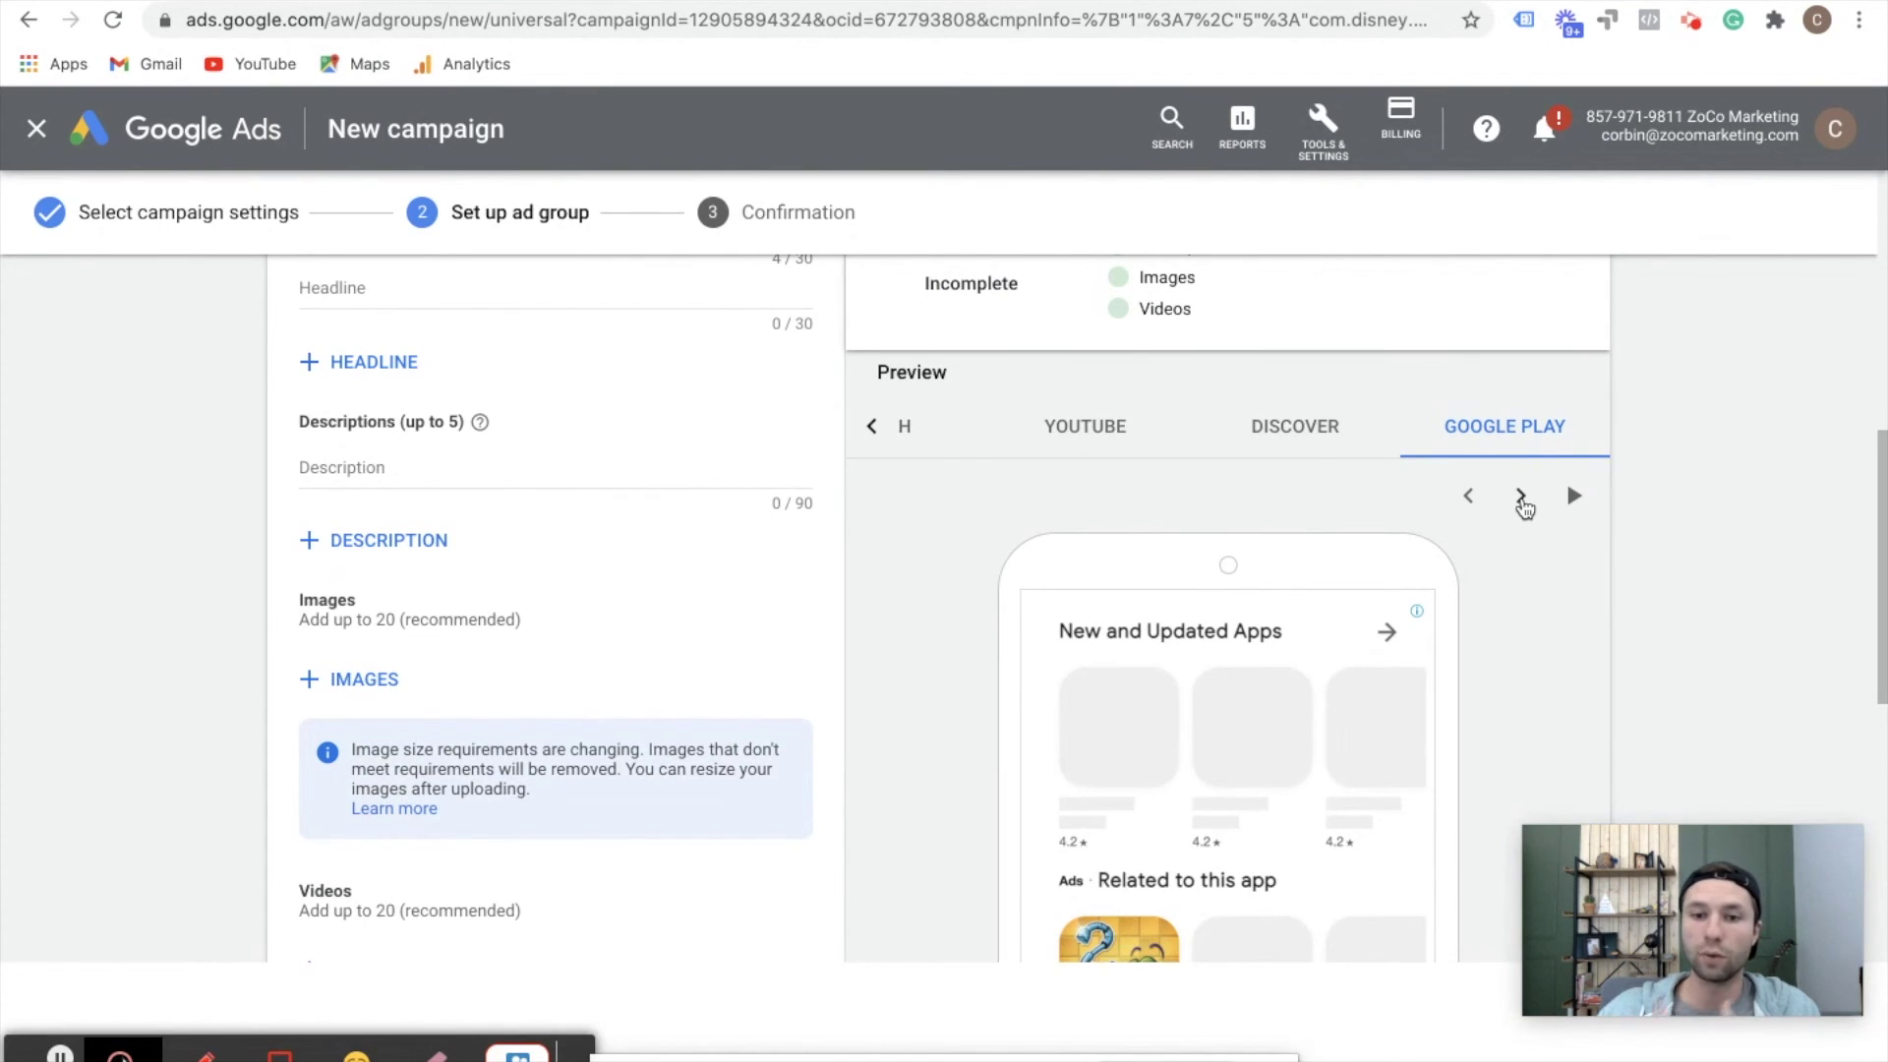
scroll(1340, 640, down, 2)
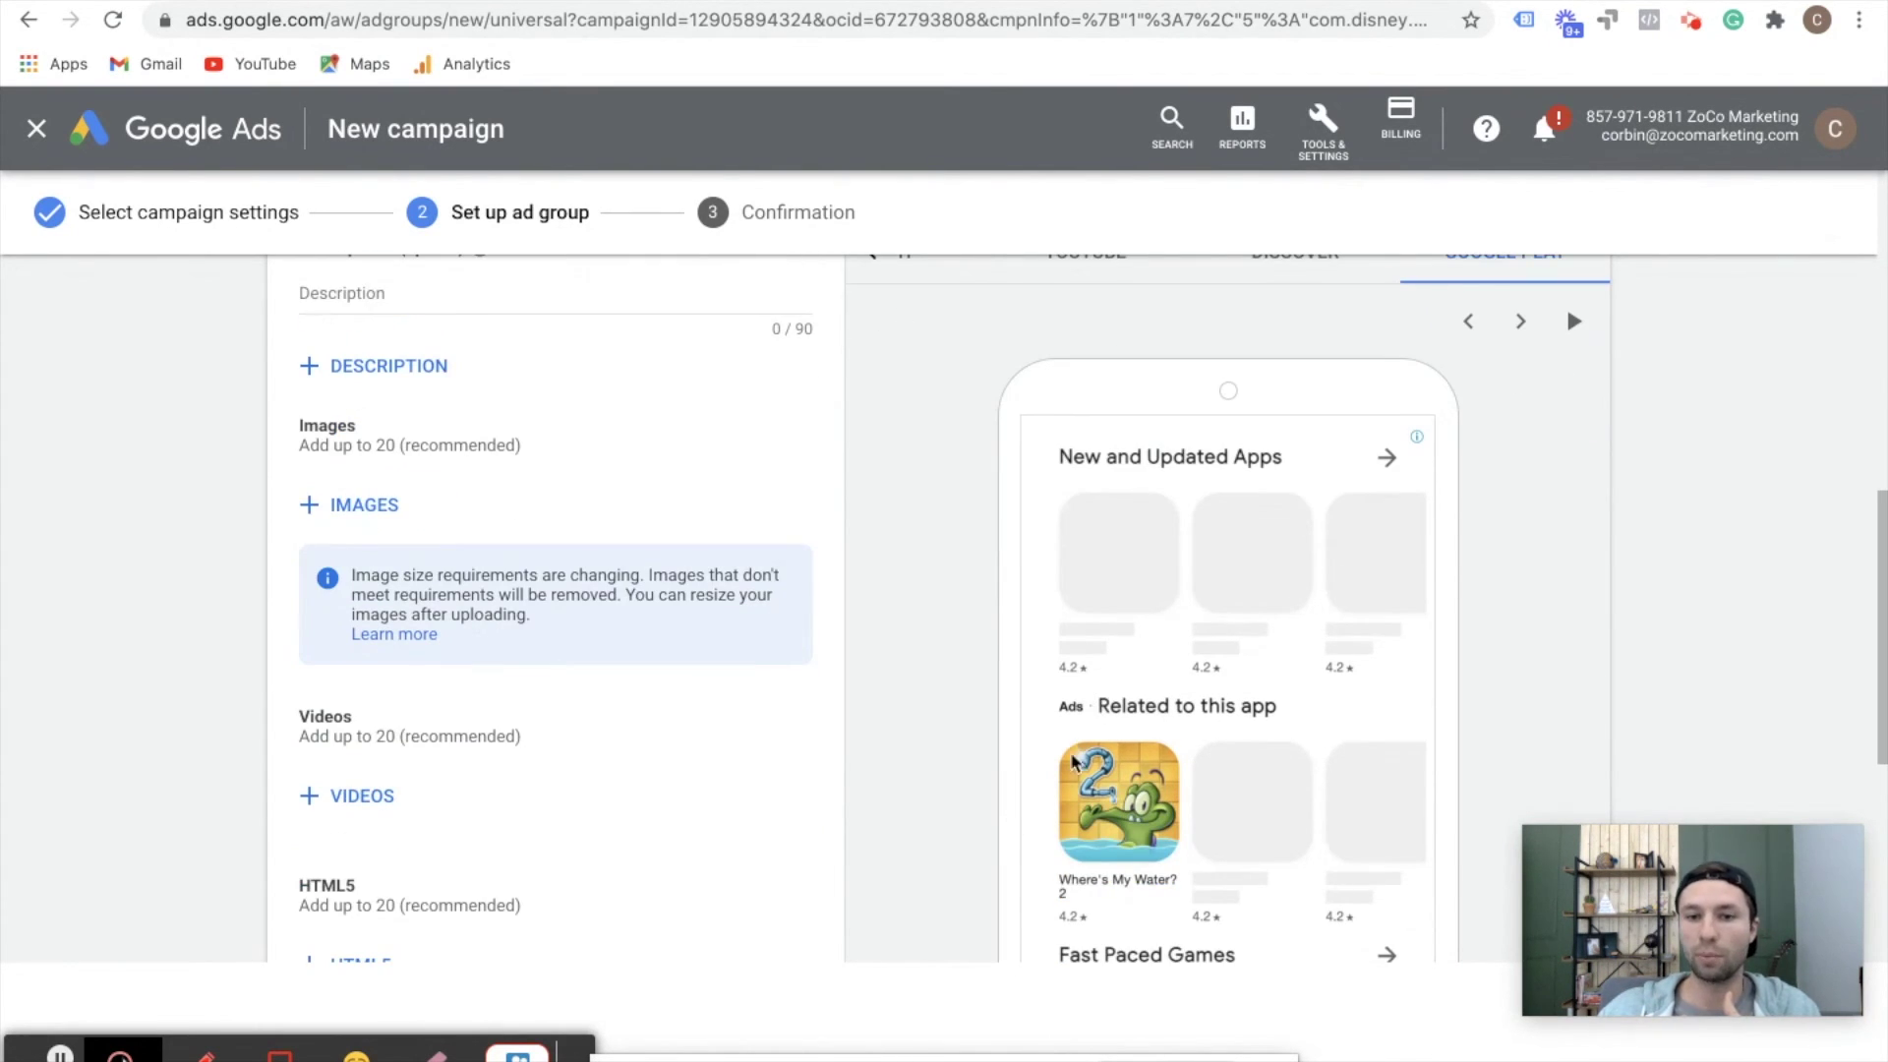
click(1519, 325)
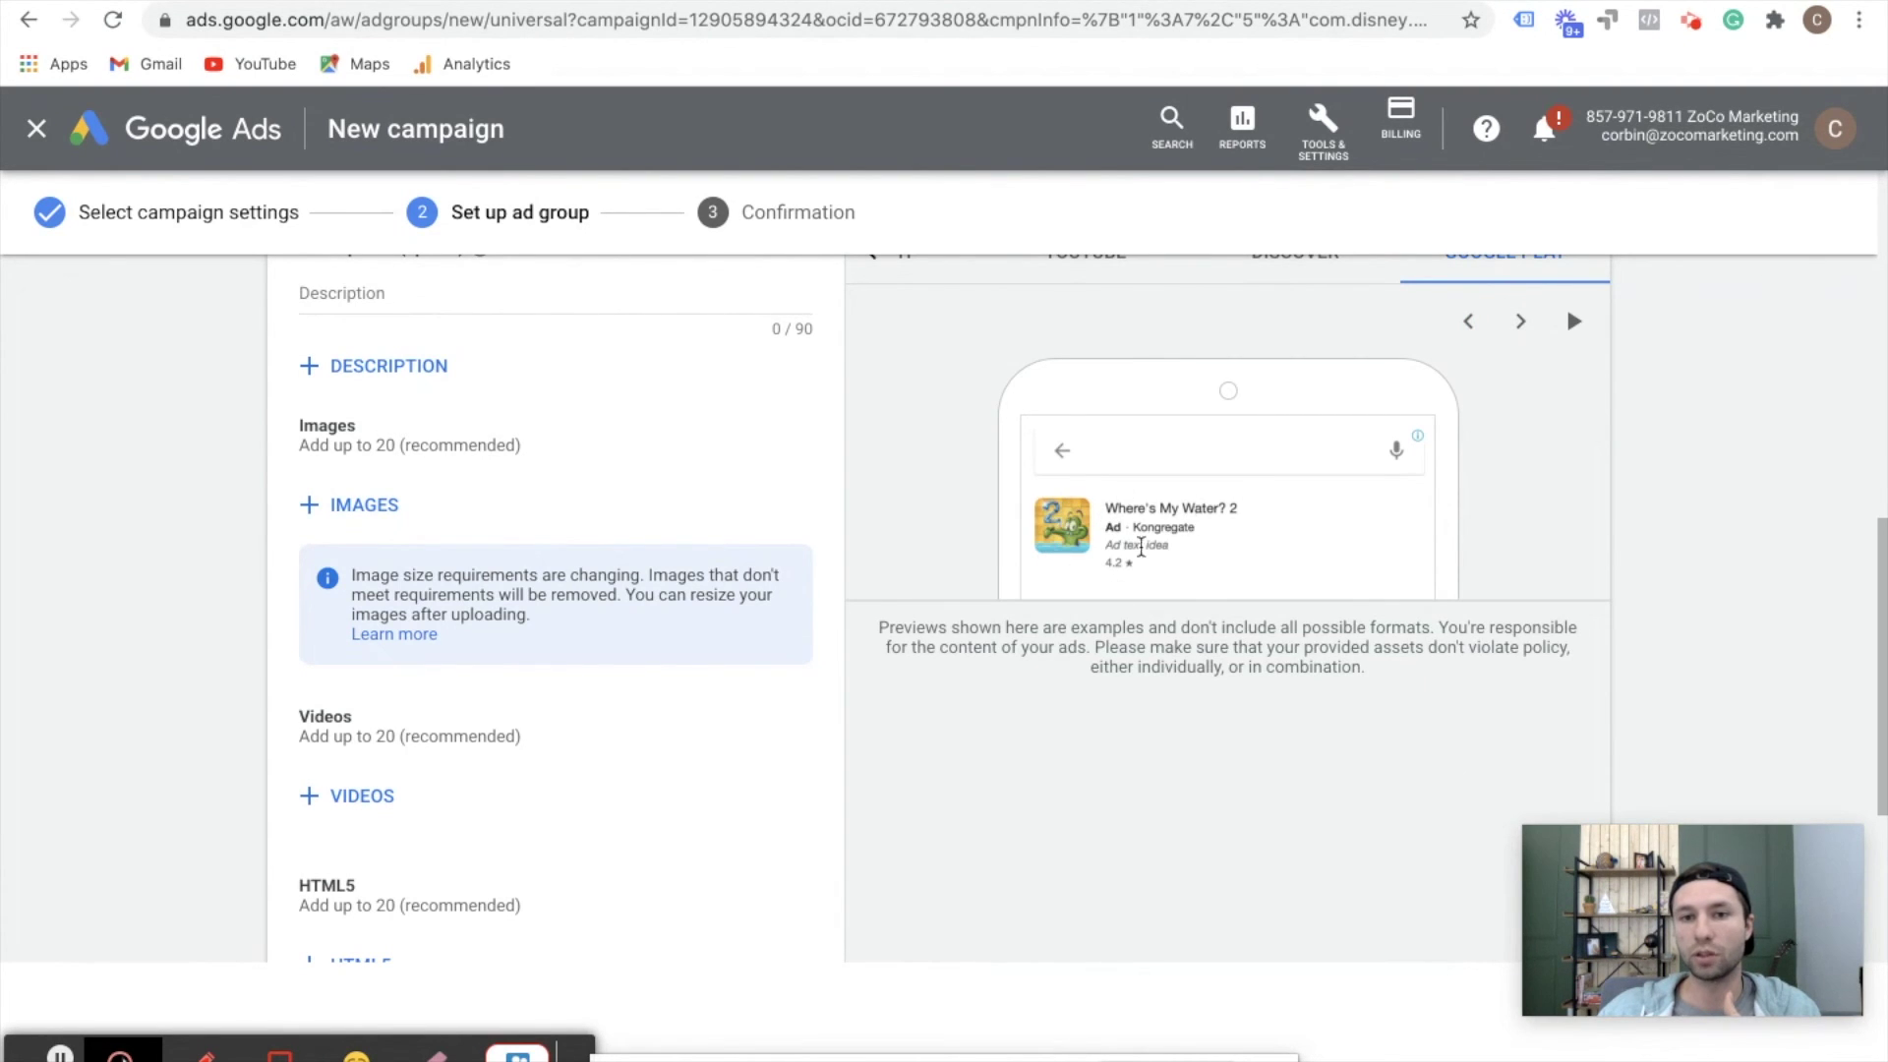
scroll(1353, 514, up, 1)
click(1520, 398)
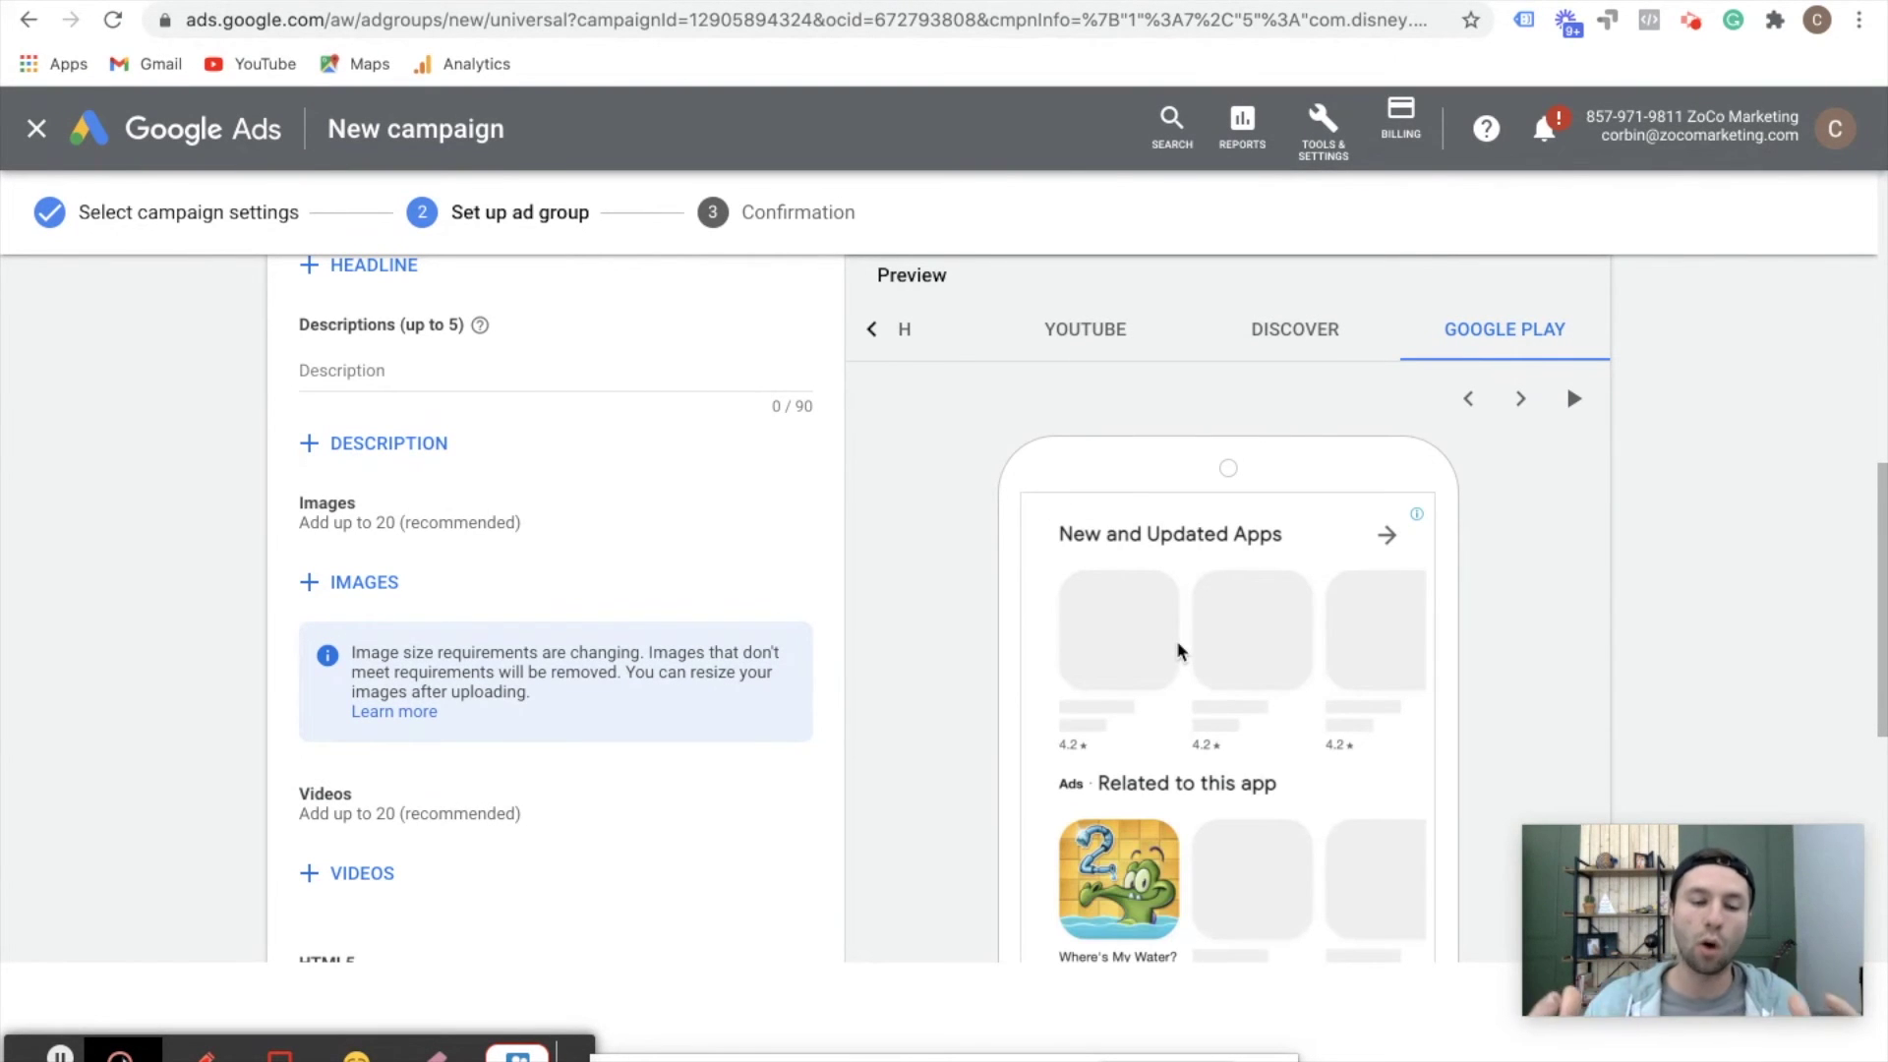
scroll(518, 602, up, 6)
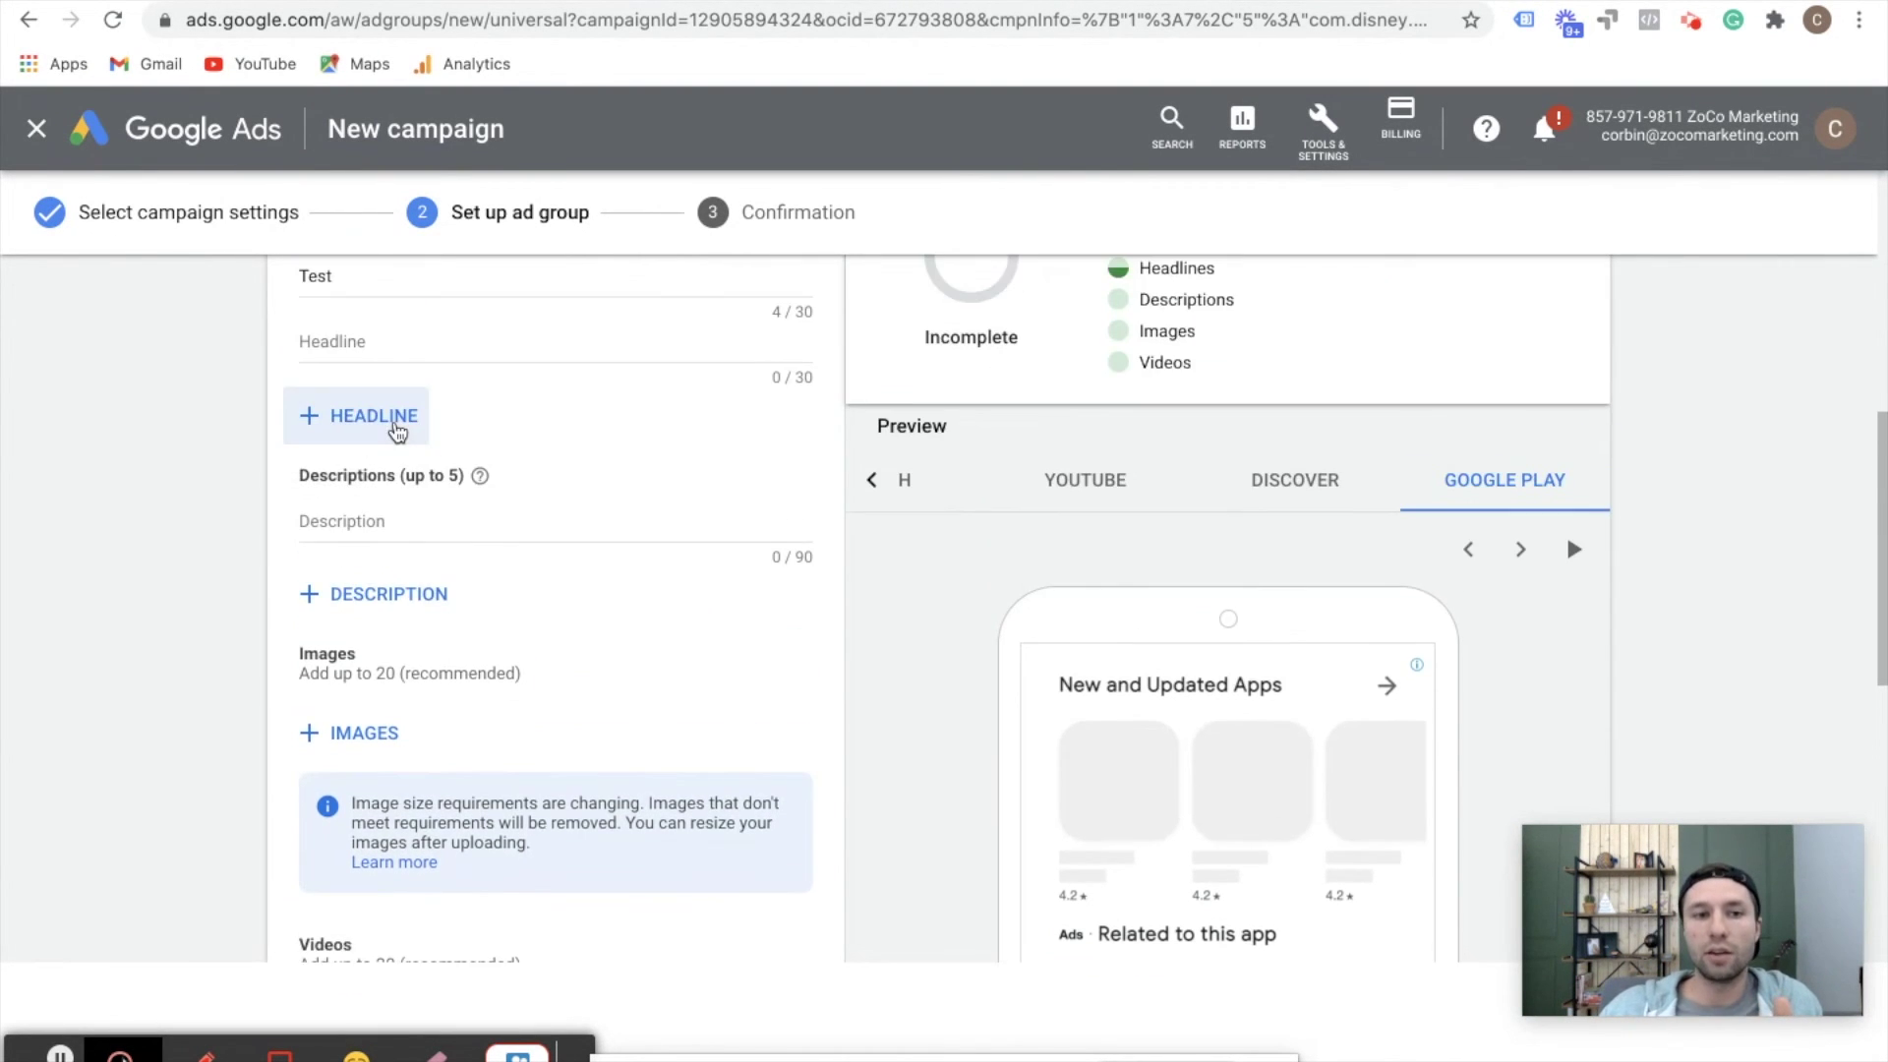
scroll(440, 747, down, 3)
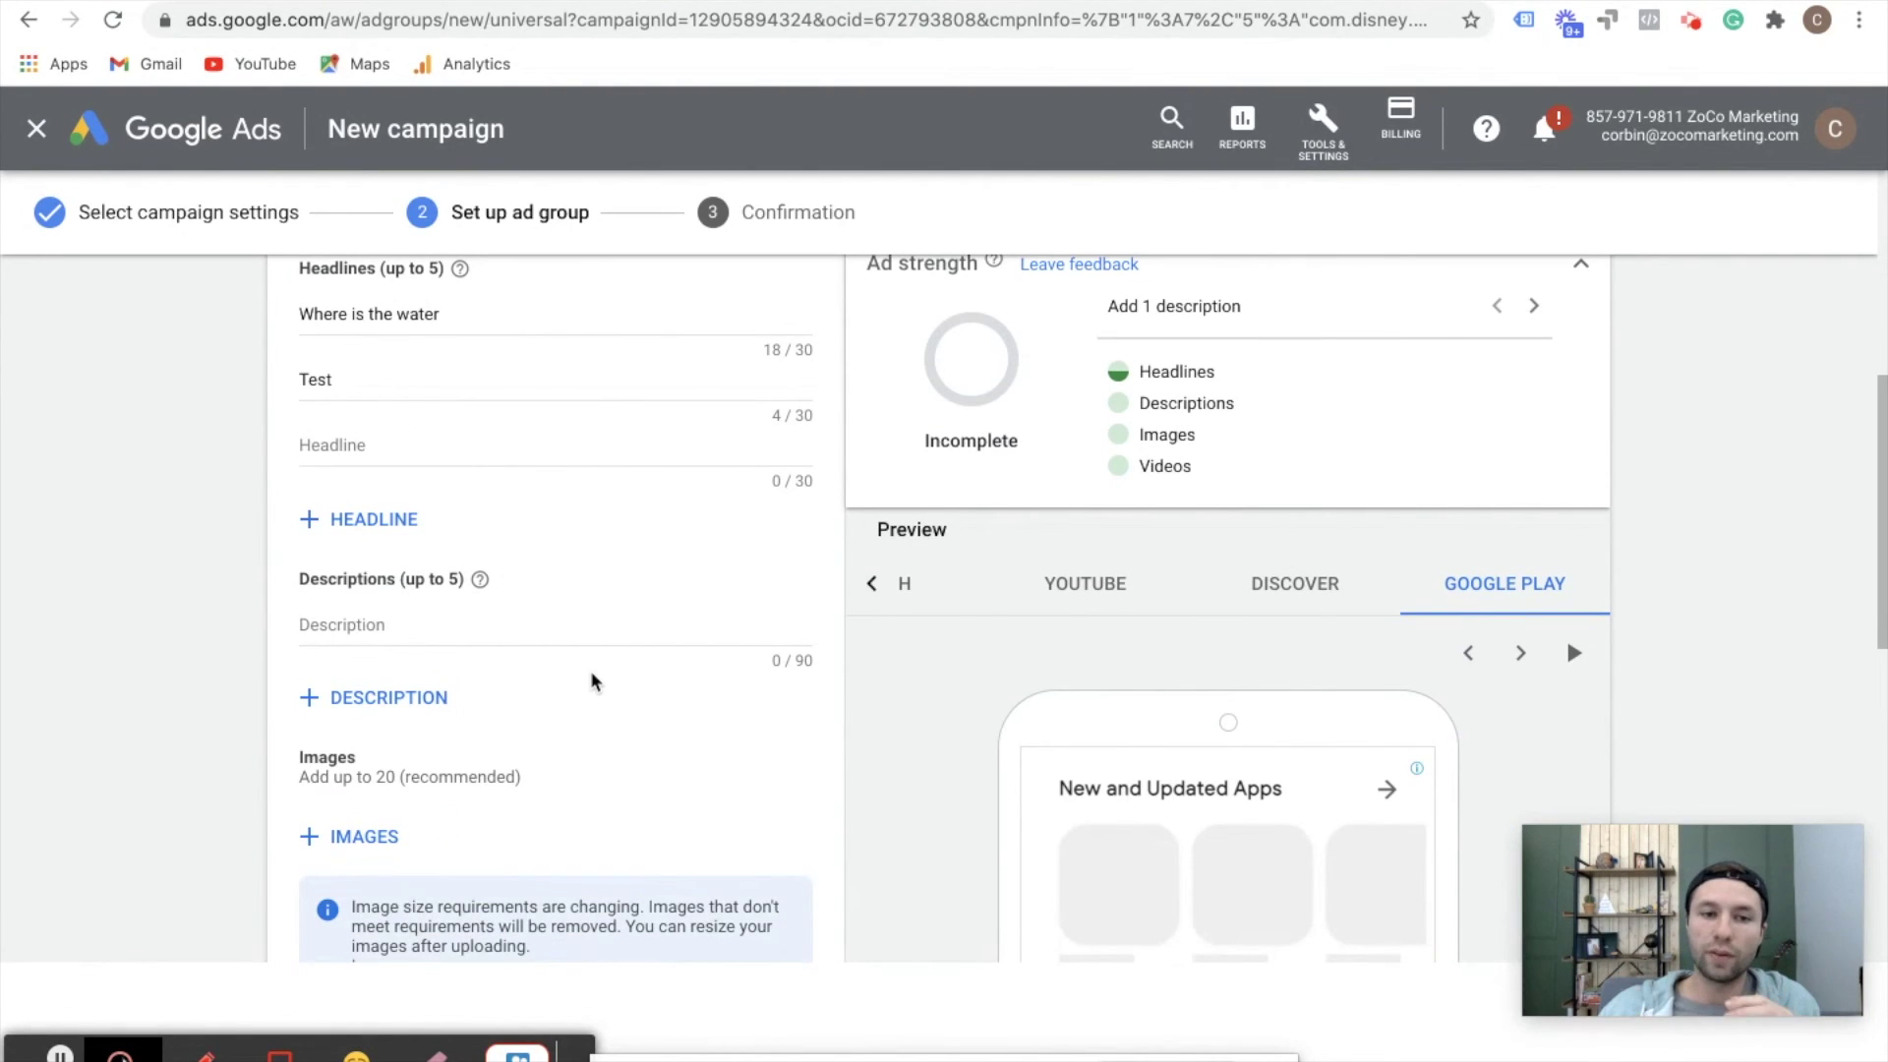
Save the new ad group from the bottom of the ad group form.
scroll(591, 680, down, 6)
scroll(591, 680, down, 3)
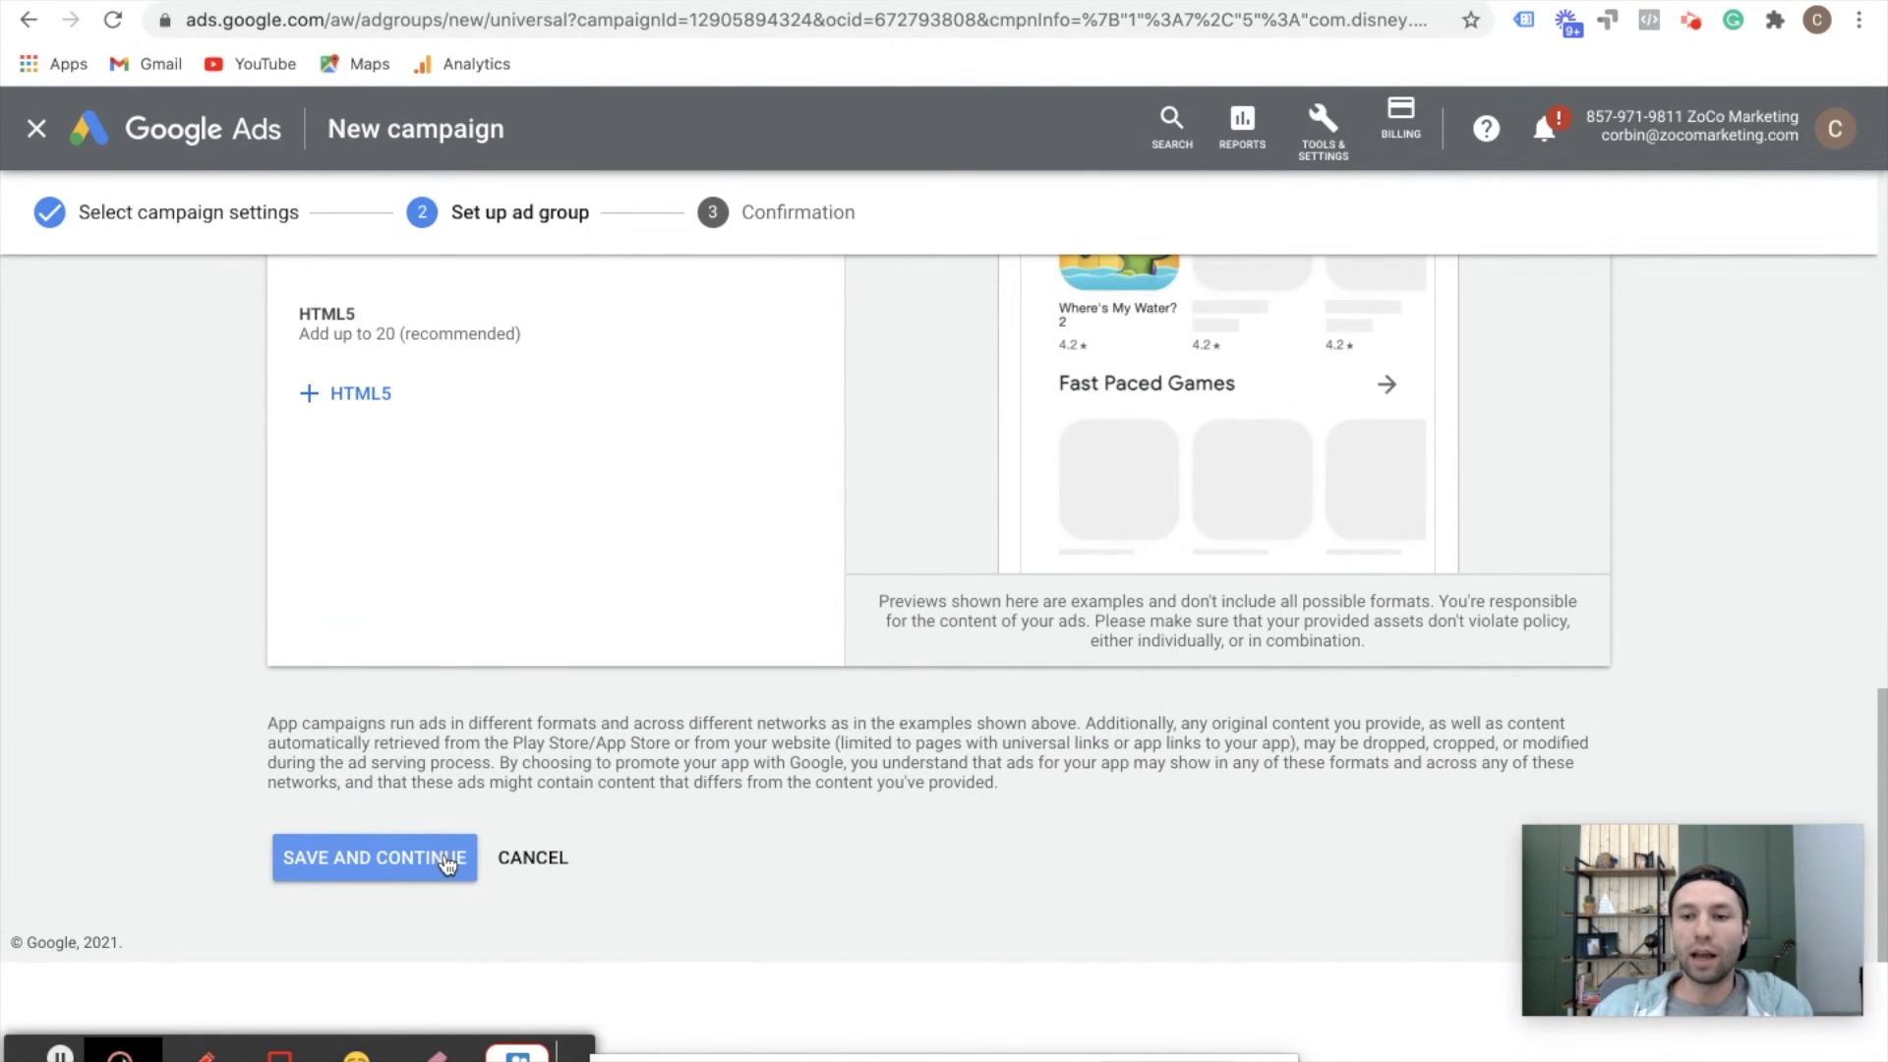
click(448, 864)
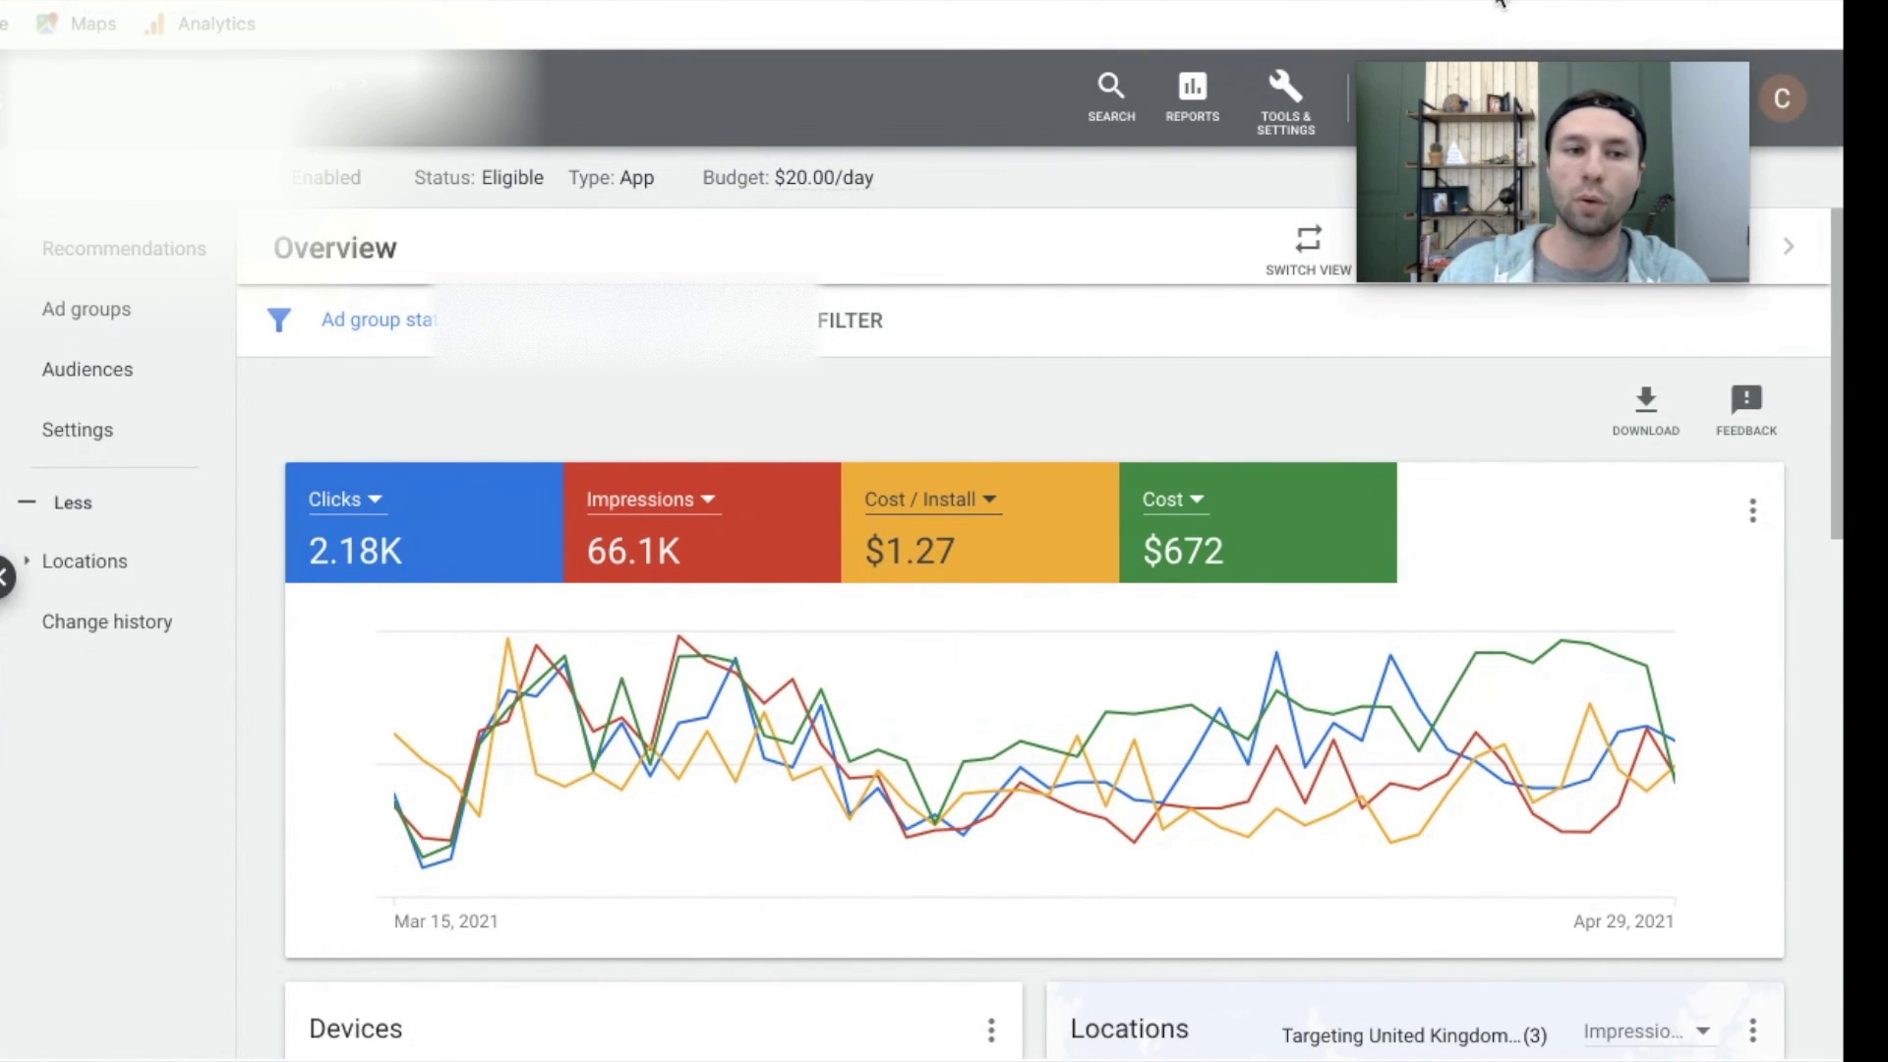
Show the live campaign's ad groups segmented by network.
click(122, 328)
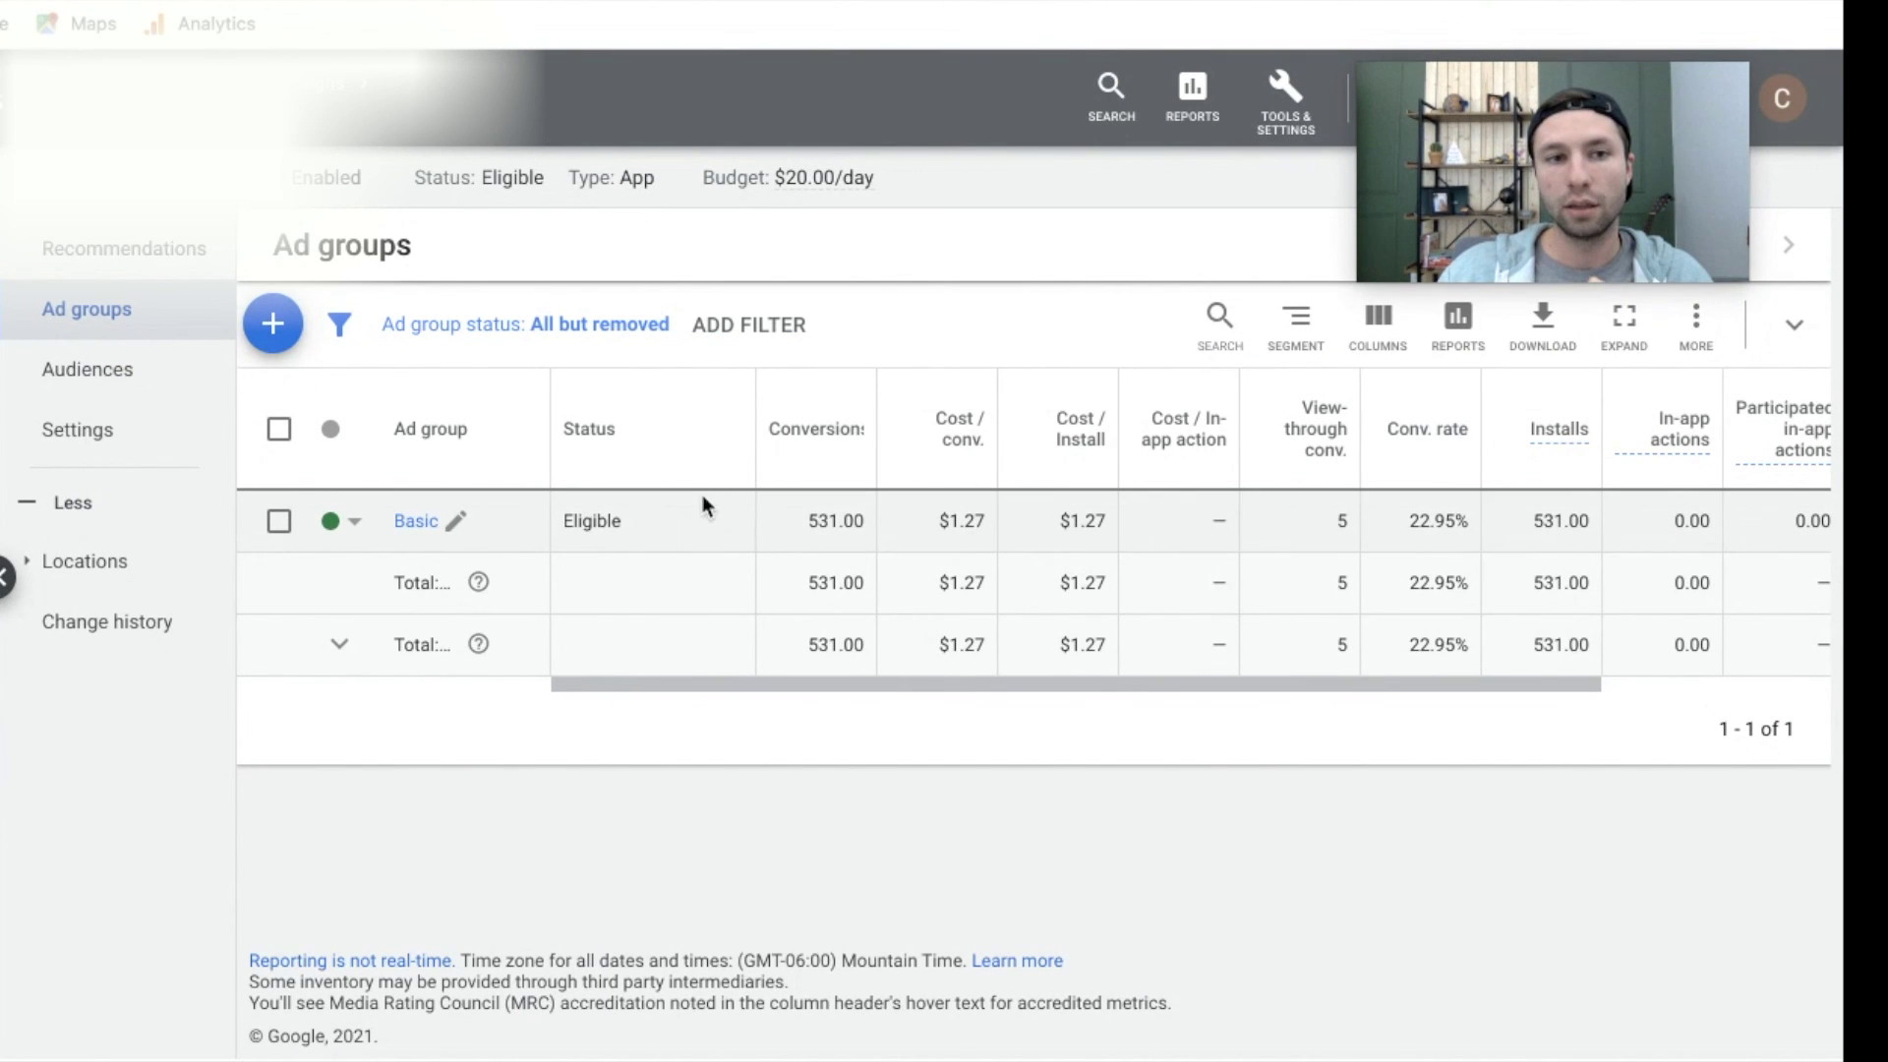
click(1298, 334)
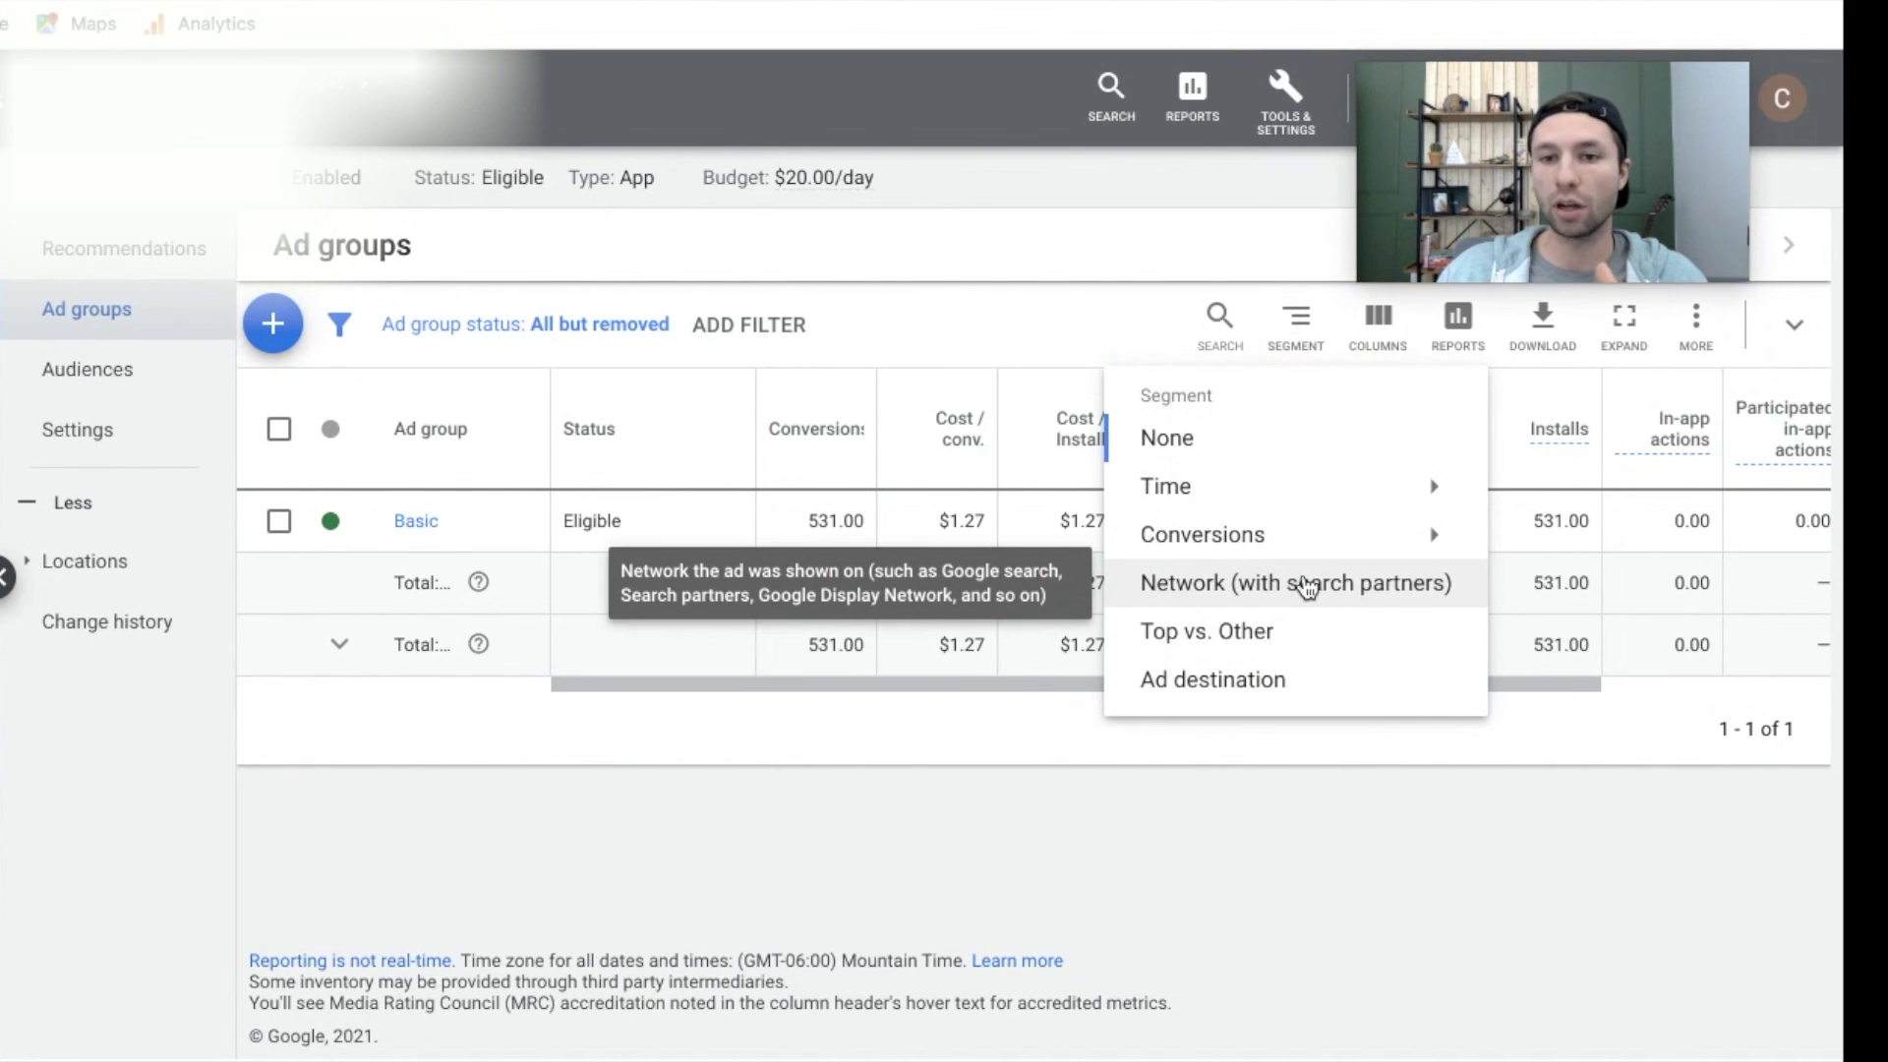
click(1254, 583)
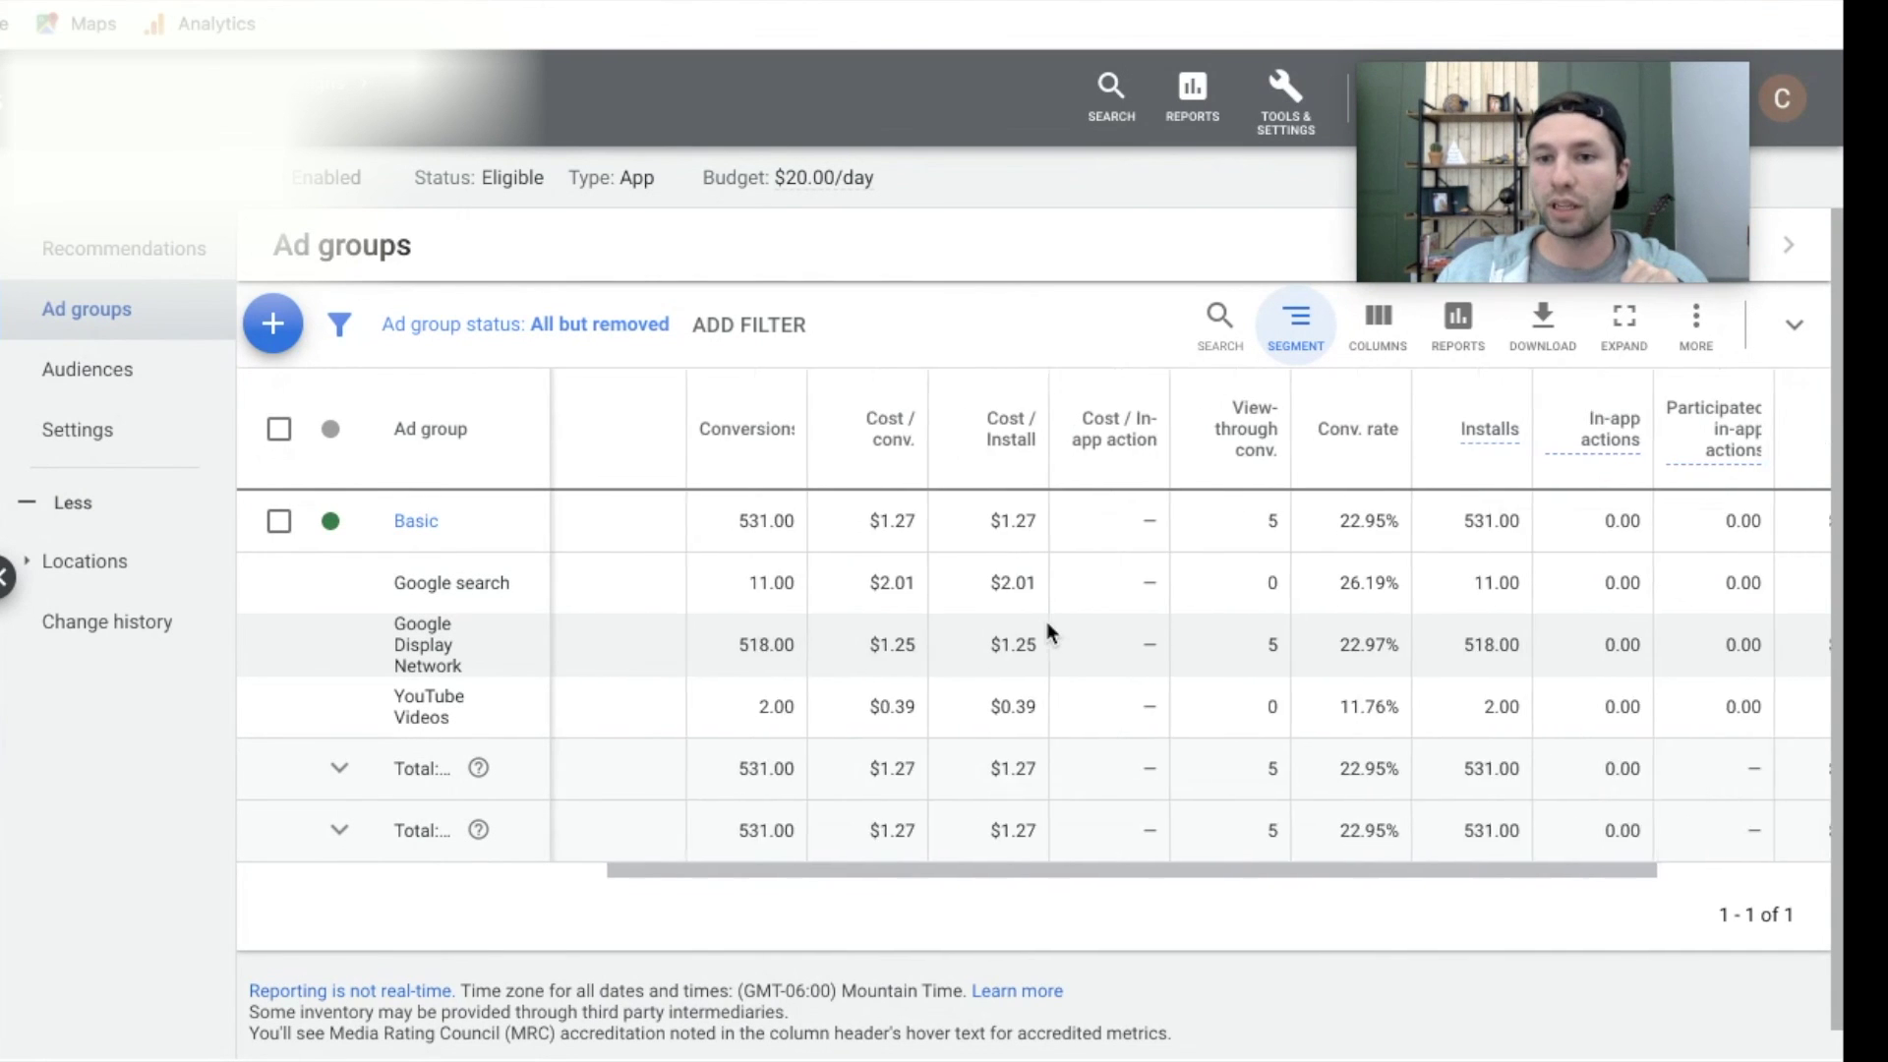
Highlight installs per network: Google search 11, Display Network 518, YouTube Videos 2.
scroll(1046, 621, right, 5)
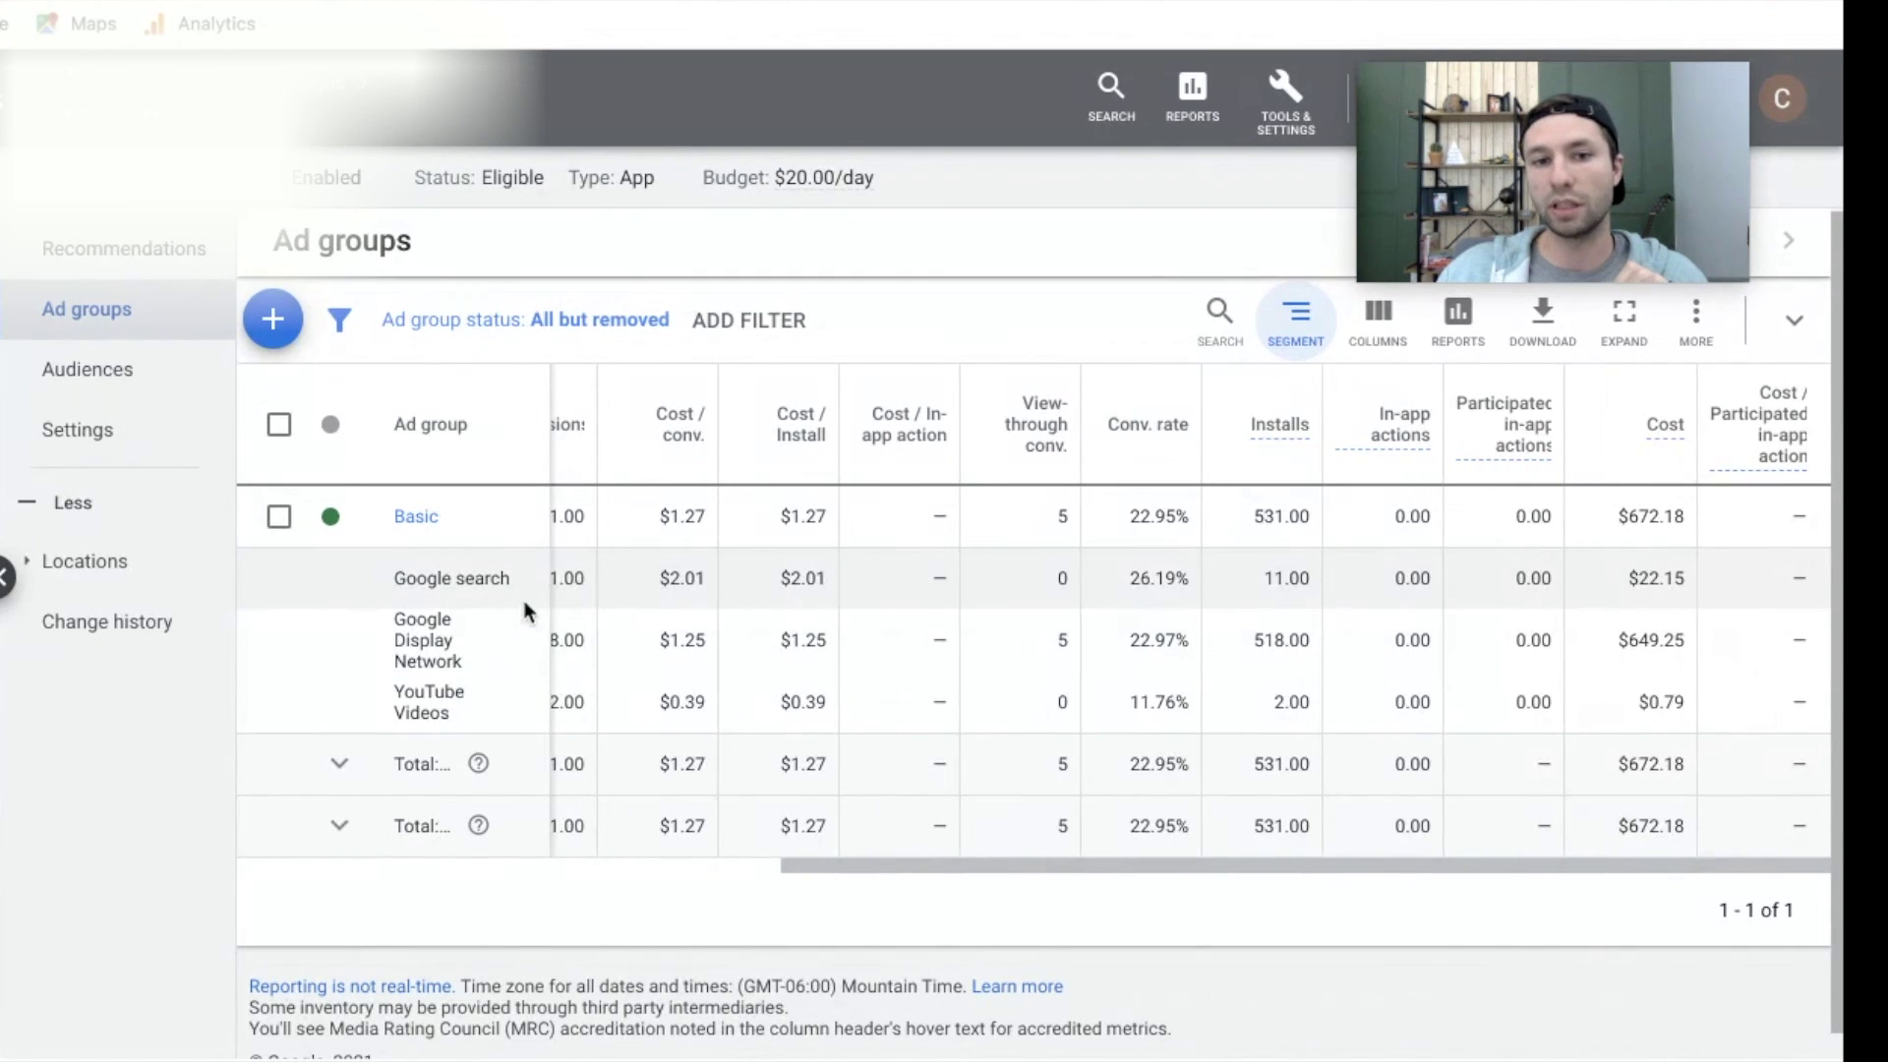
double_click(1279, 580)
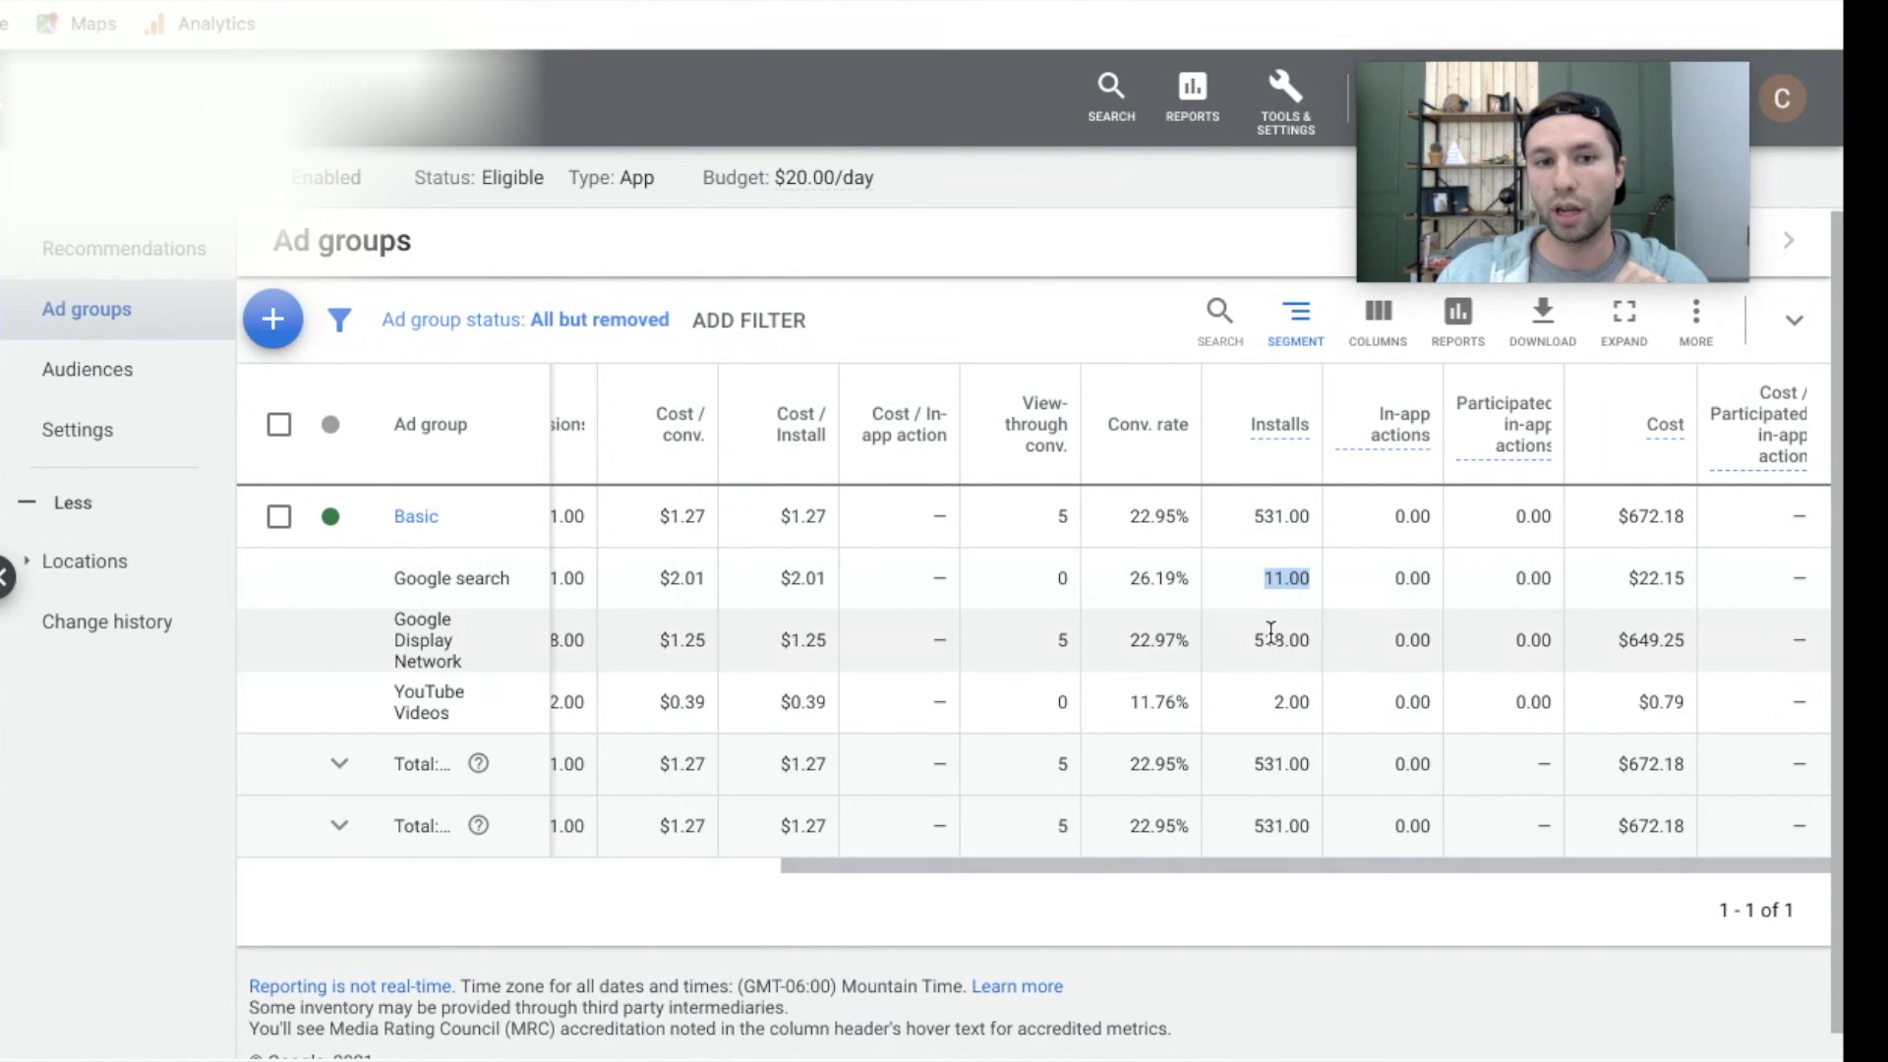
click(1252, 638)
drag(1253, 638, 1320, 645)
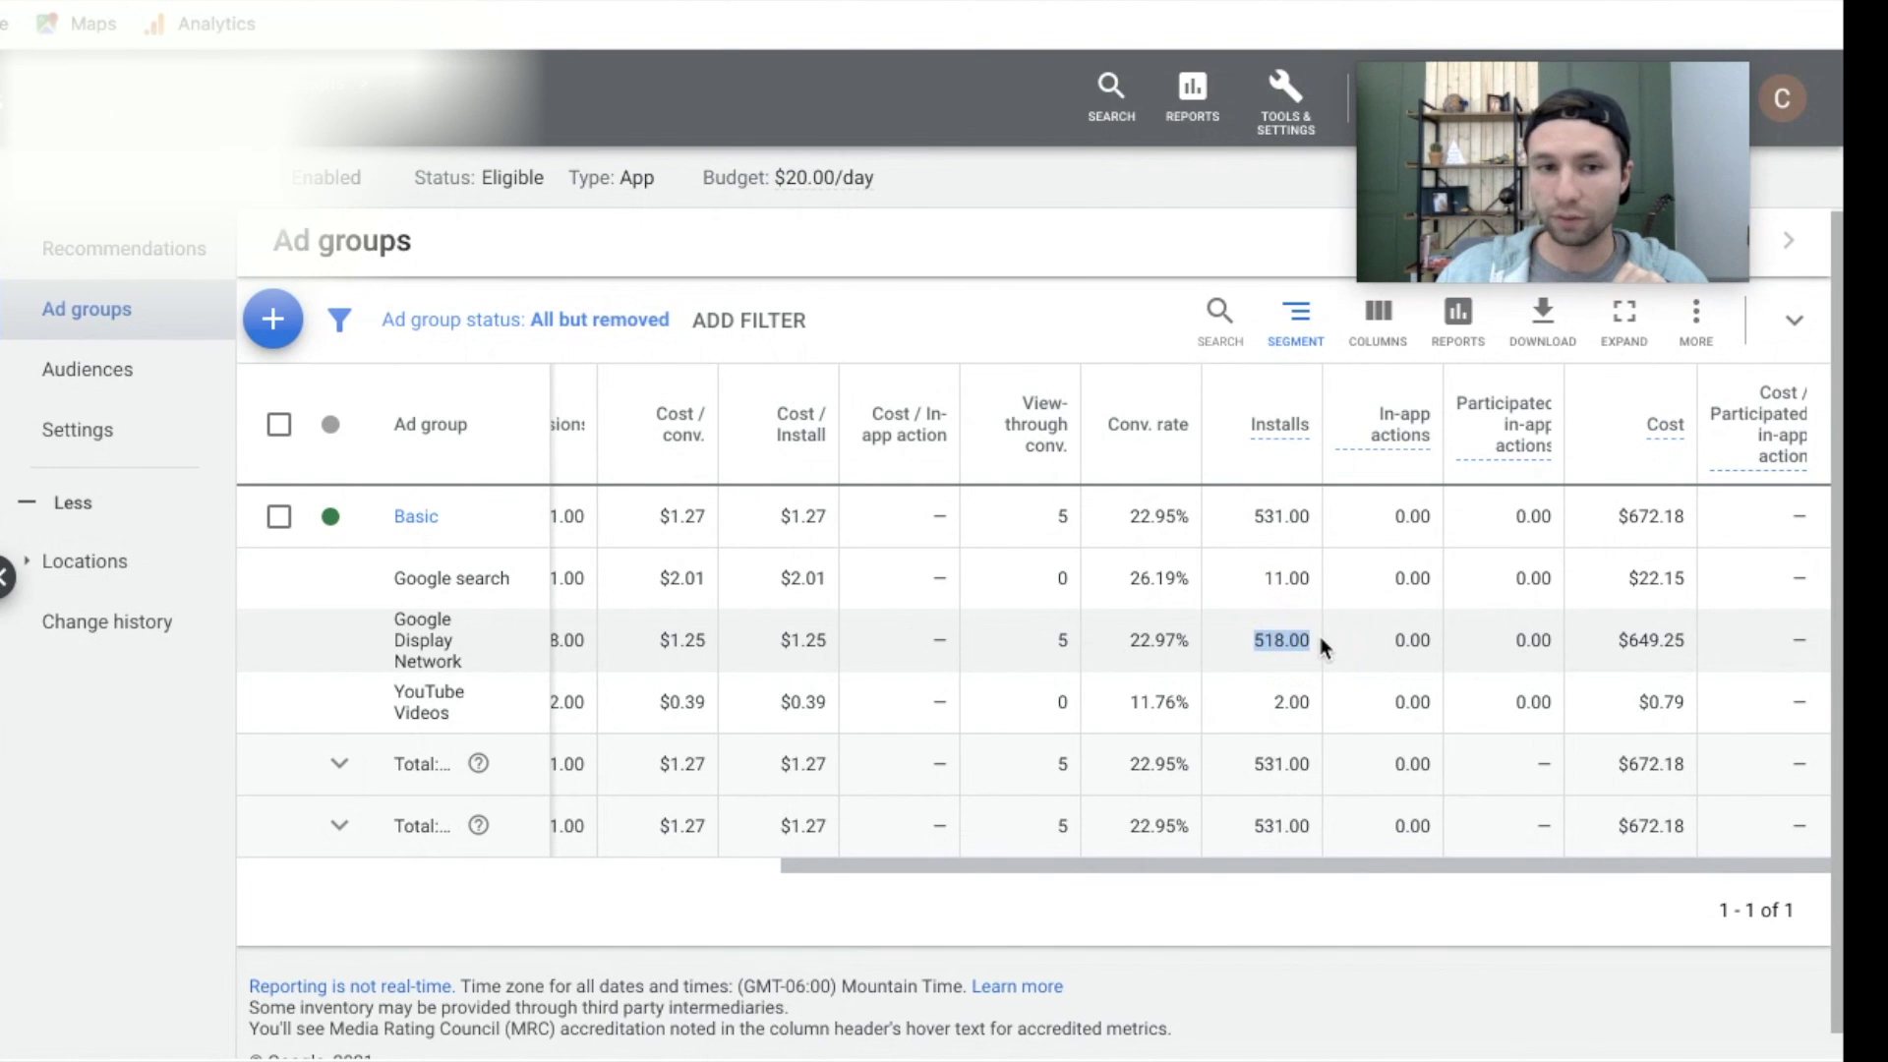
drag(1336, 704, 1235, 728)
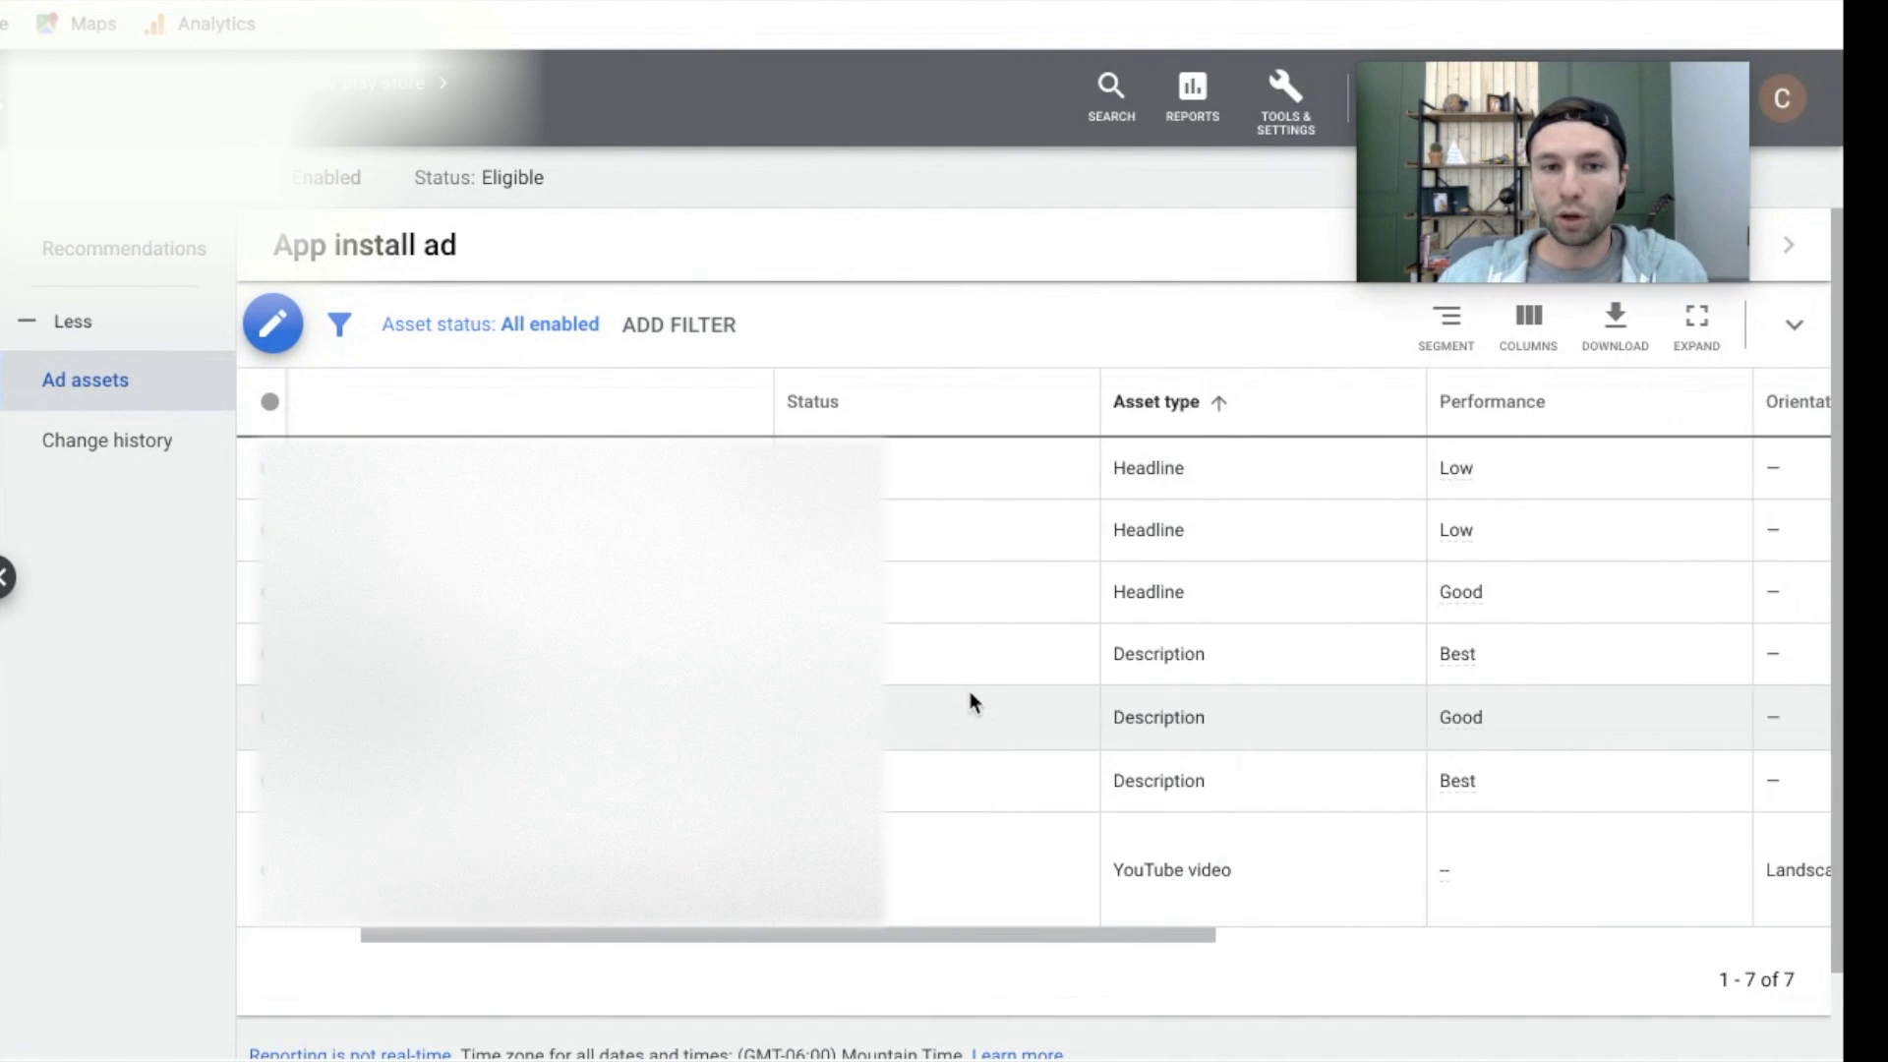
scroll(969, 693, right, 3)
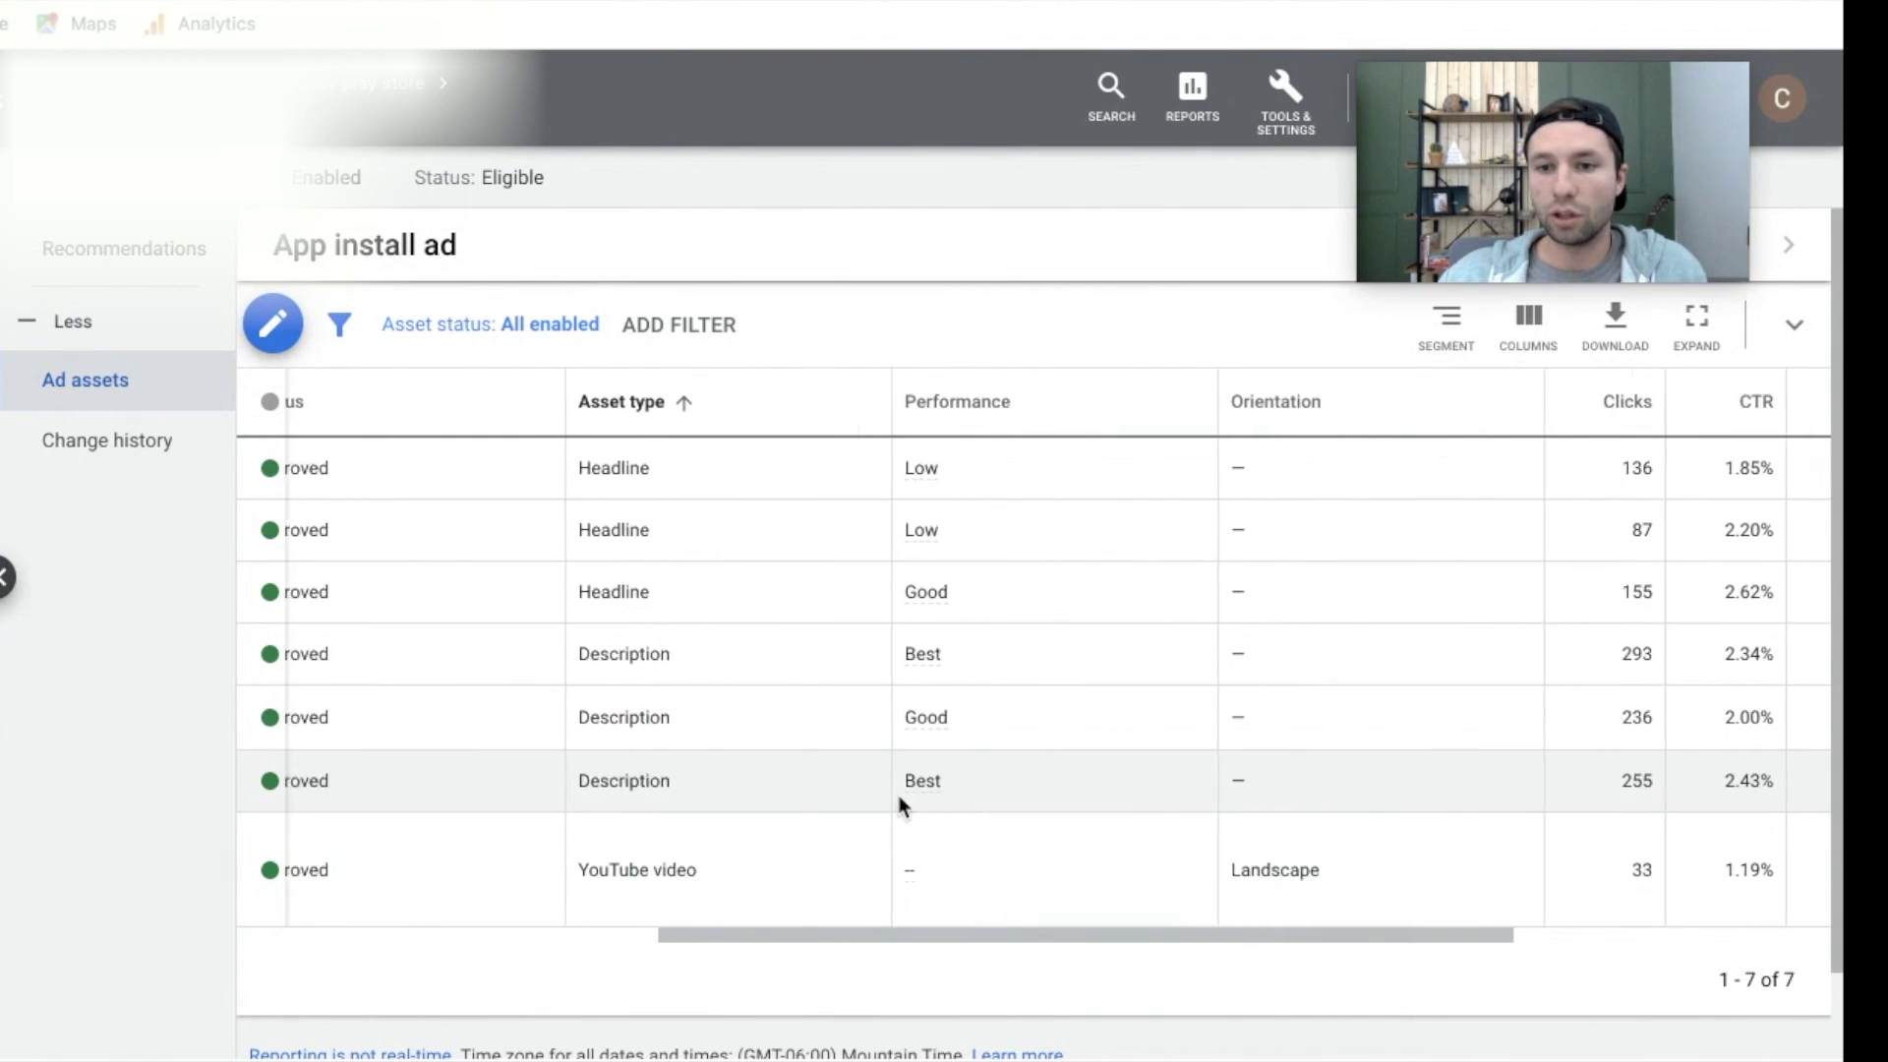
scroll(898, 801, right, 5)
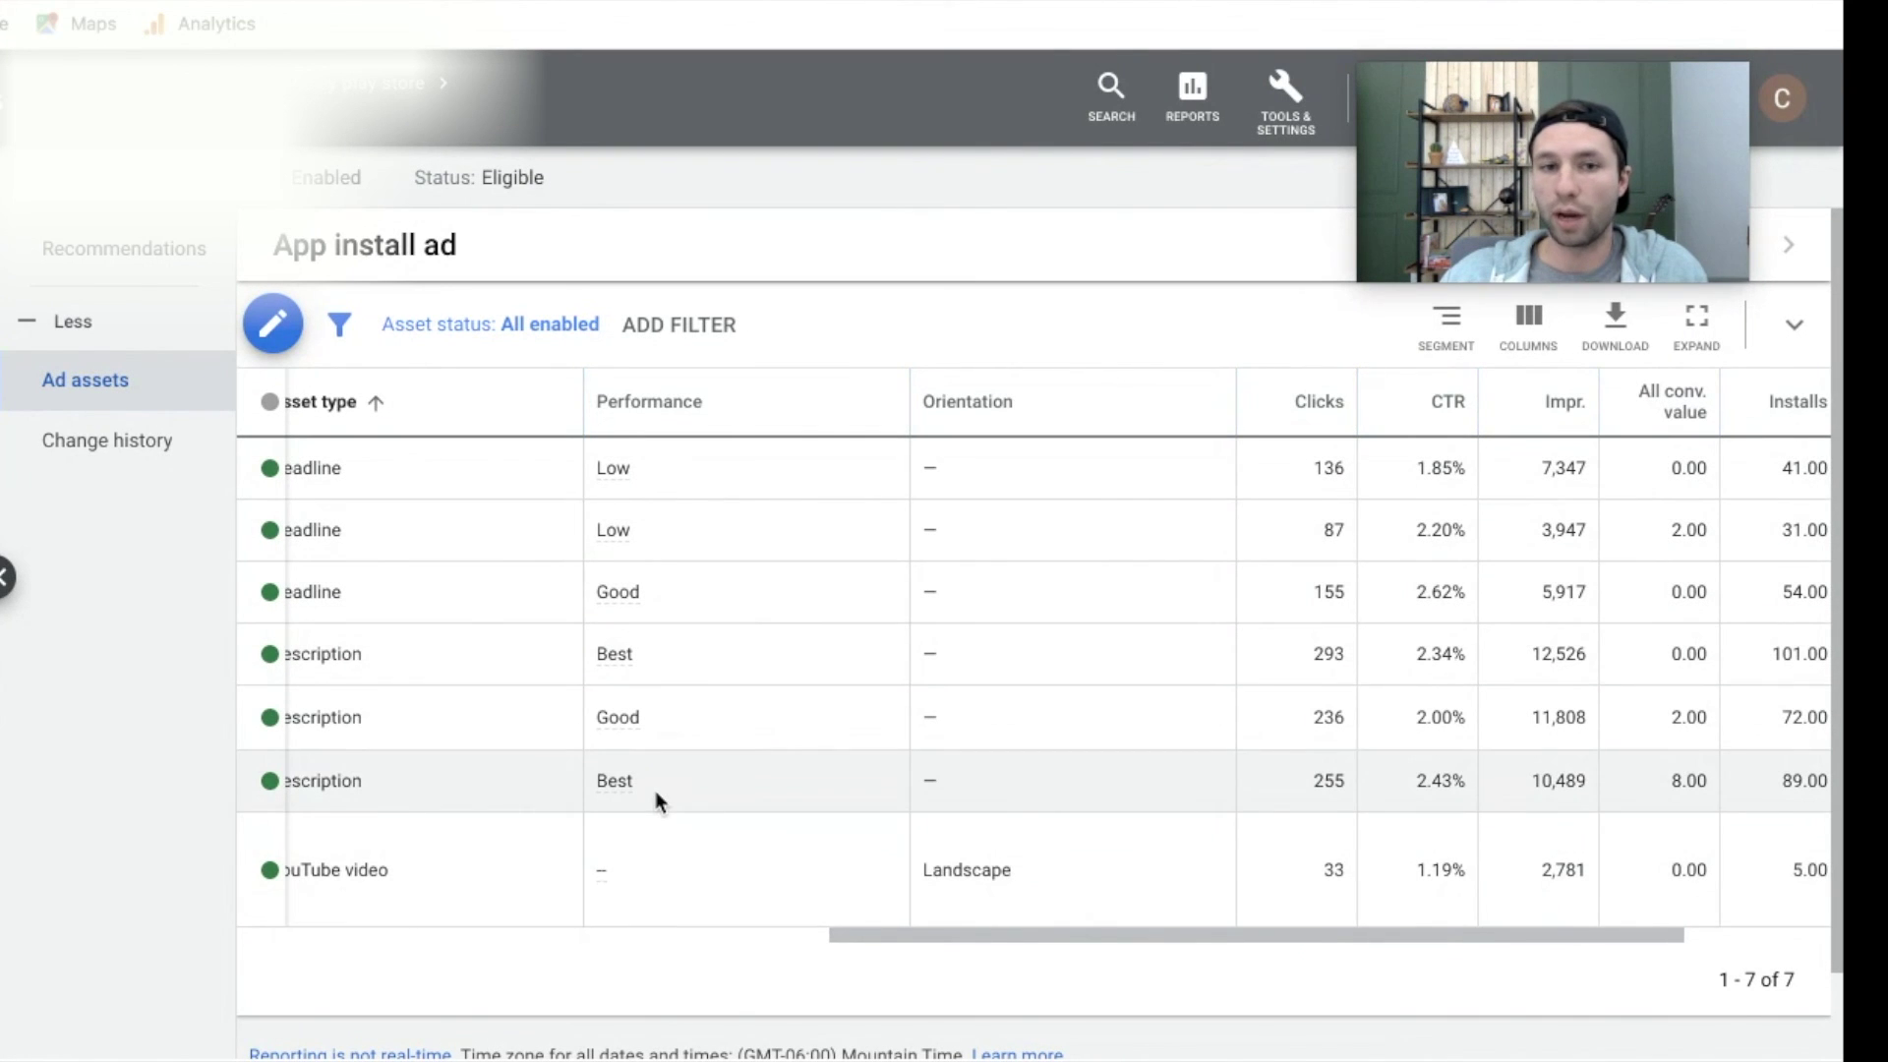
scroll(655, 791, down, 1)
scroll(716, 700, up, 1)
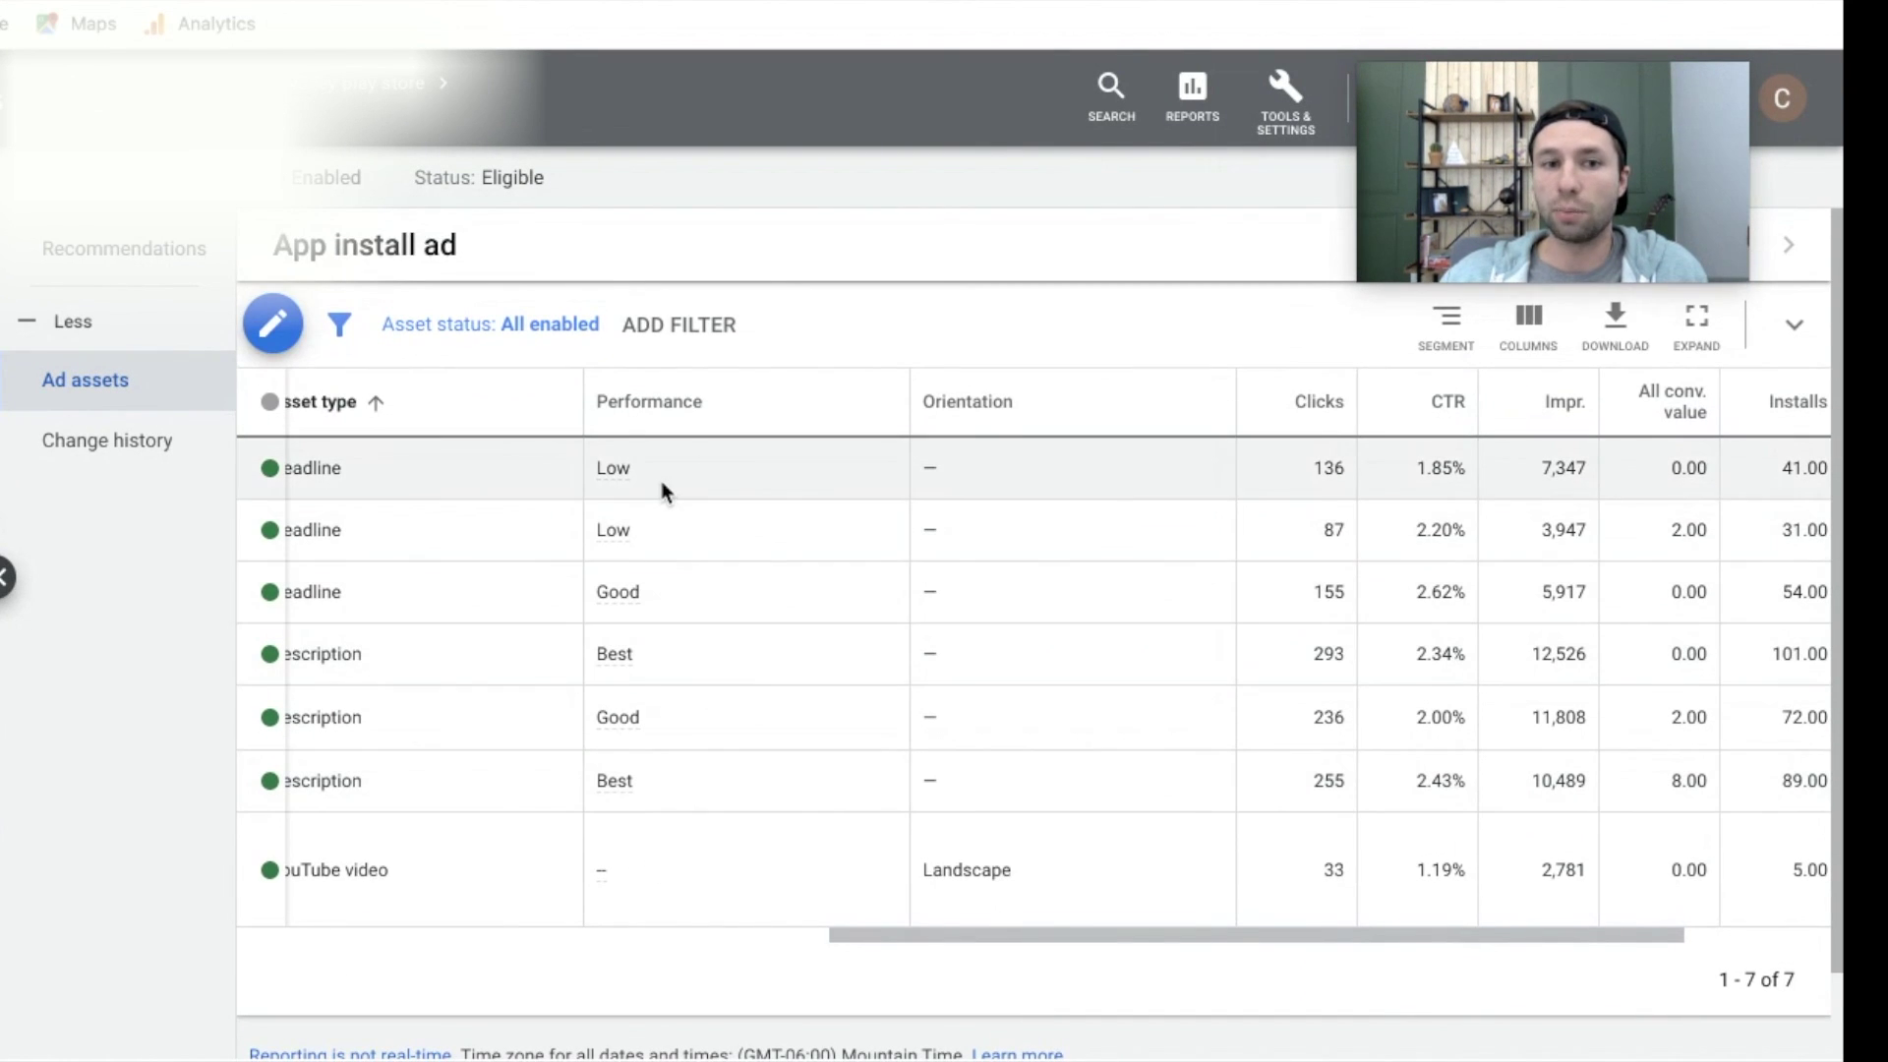
scroll(659, 488, left, 3)
scroll(665, 540, down, 1)
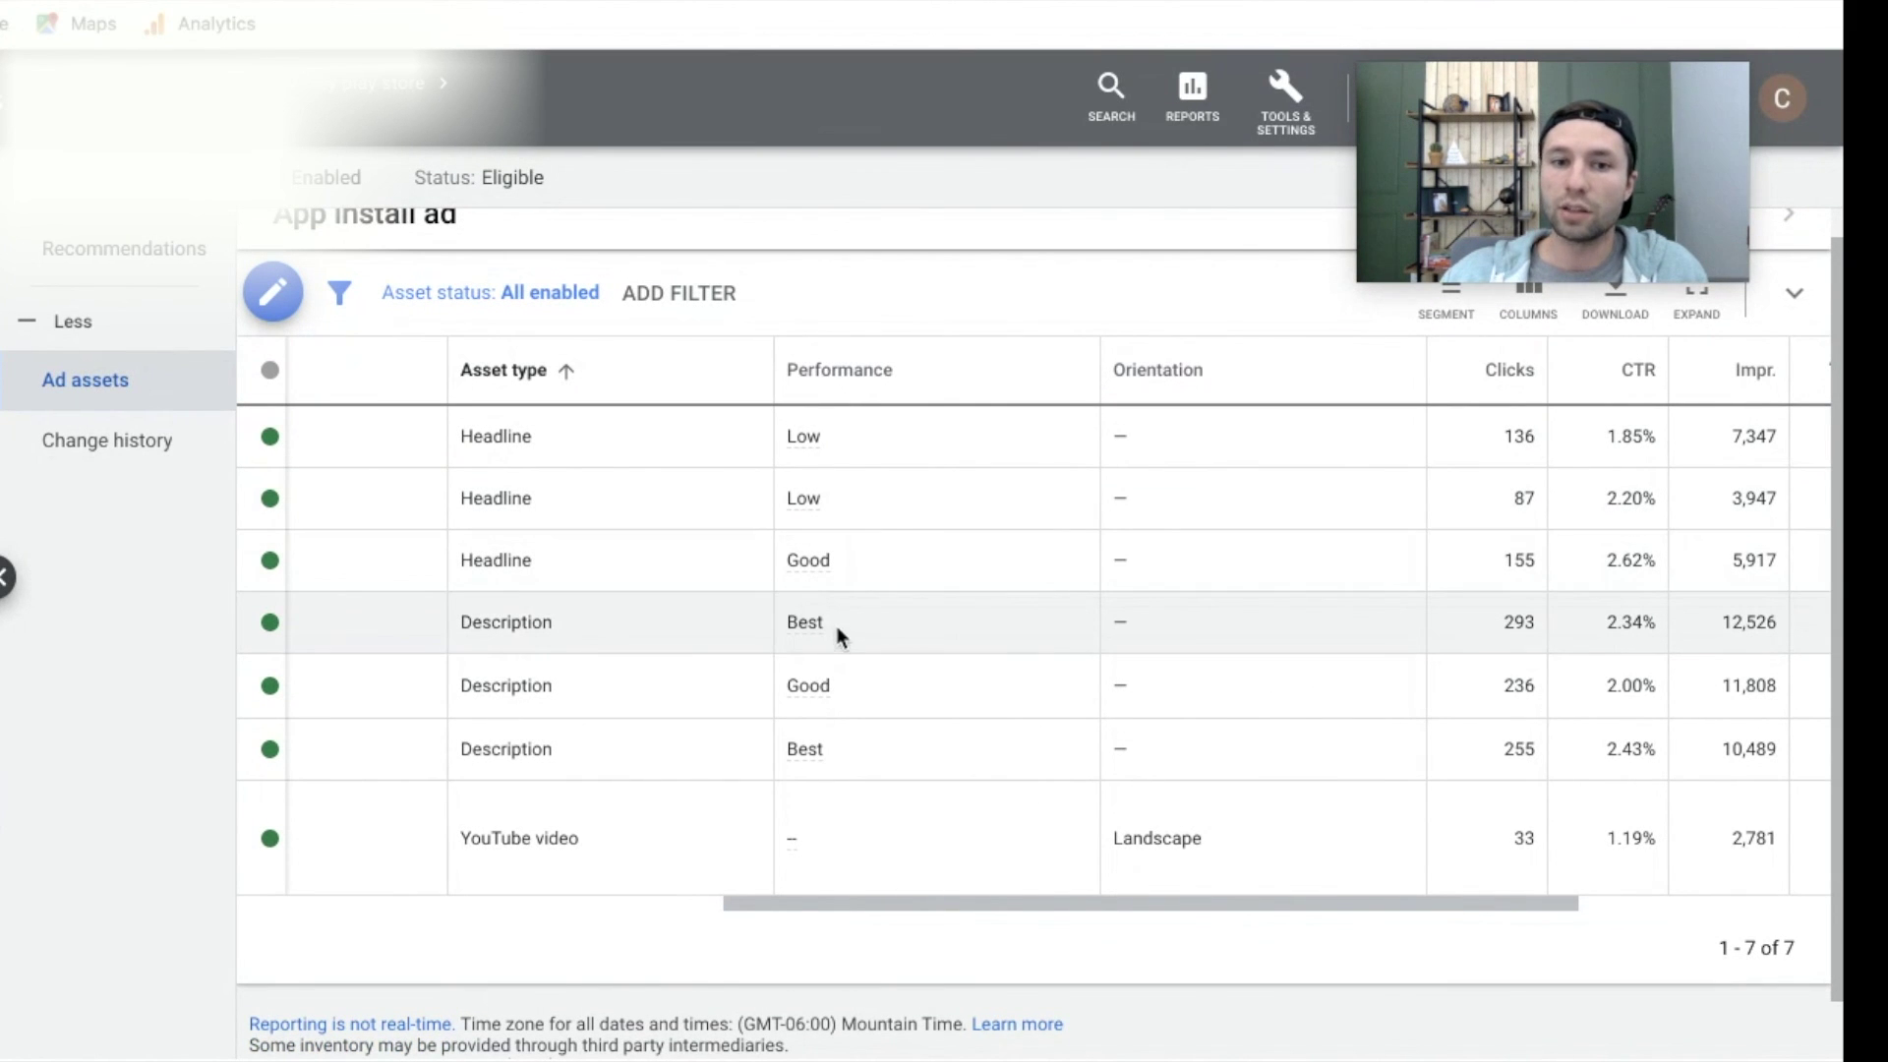
scroll(891, 711, right, 4)
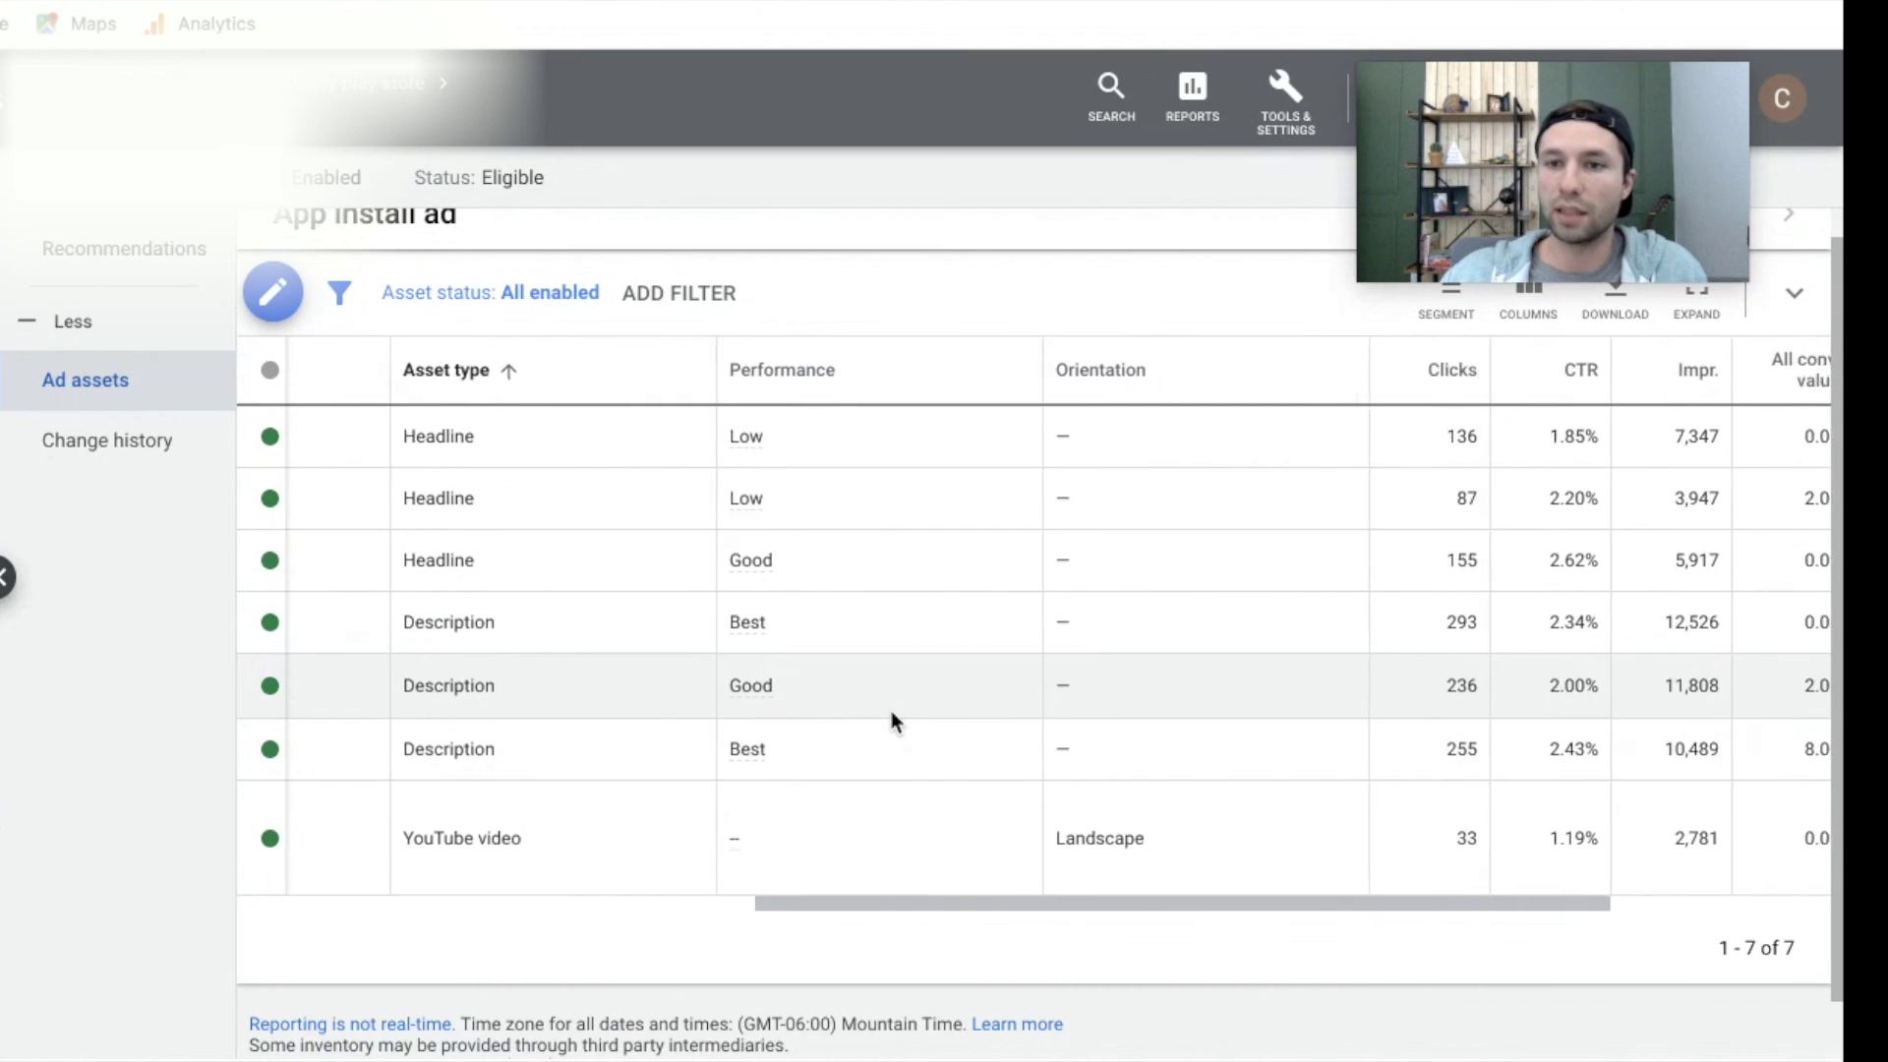
scroll(891, 711, up, 1)
scroll(890, 711, right, 3)
scroll(891, 711, up, 1)
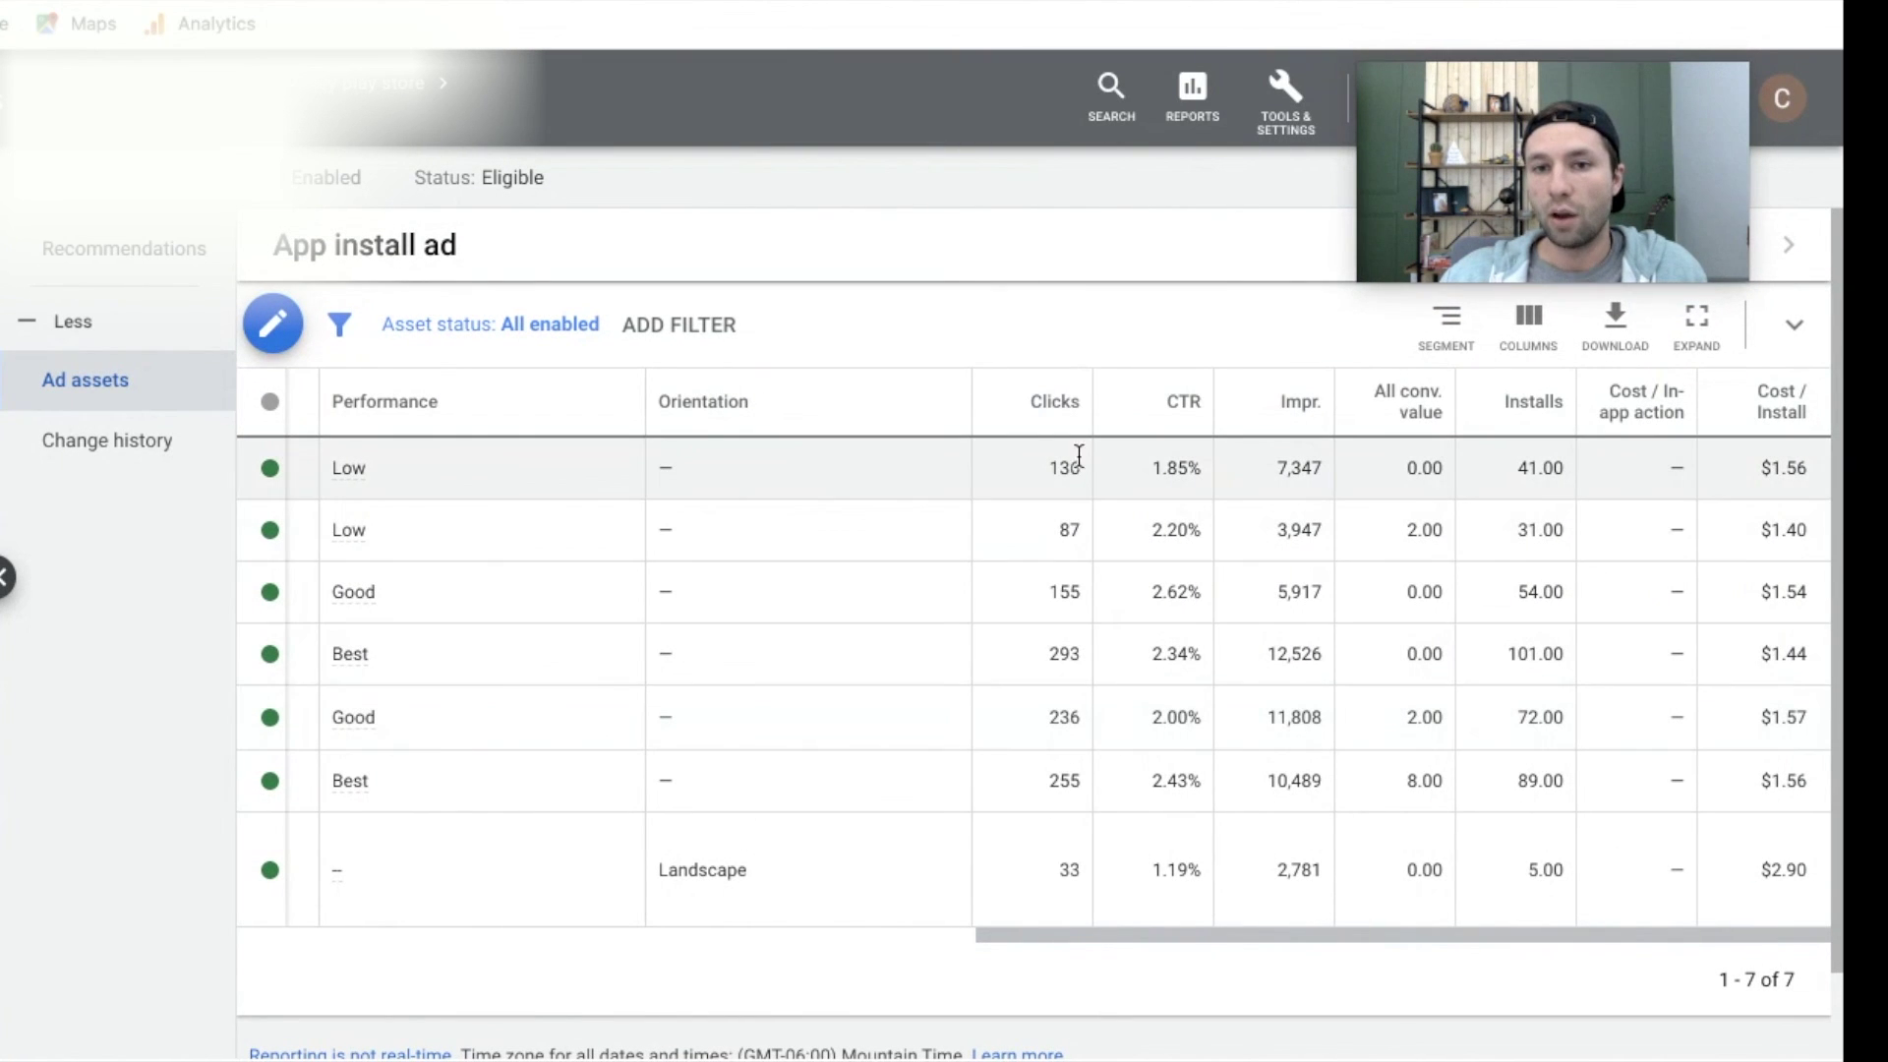